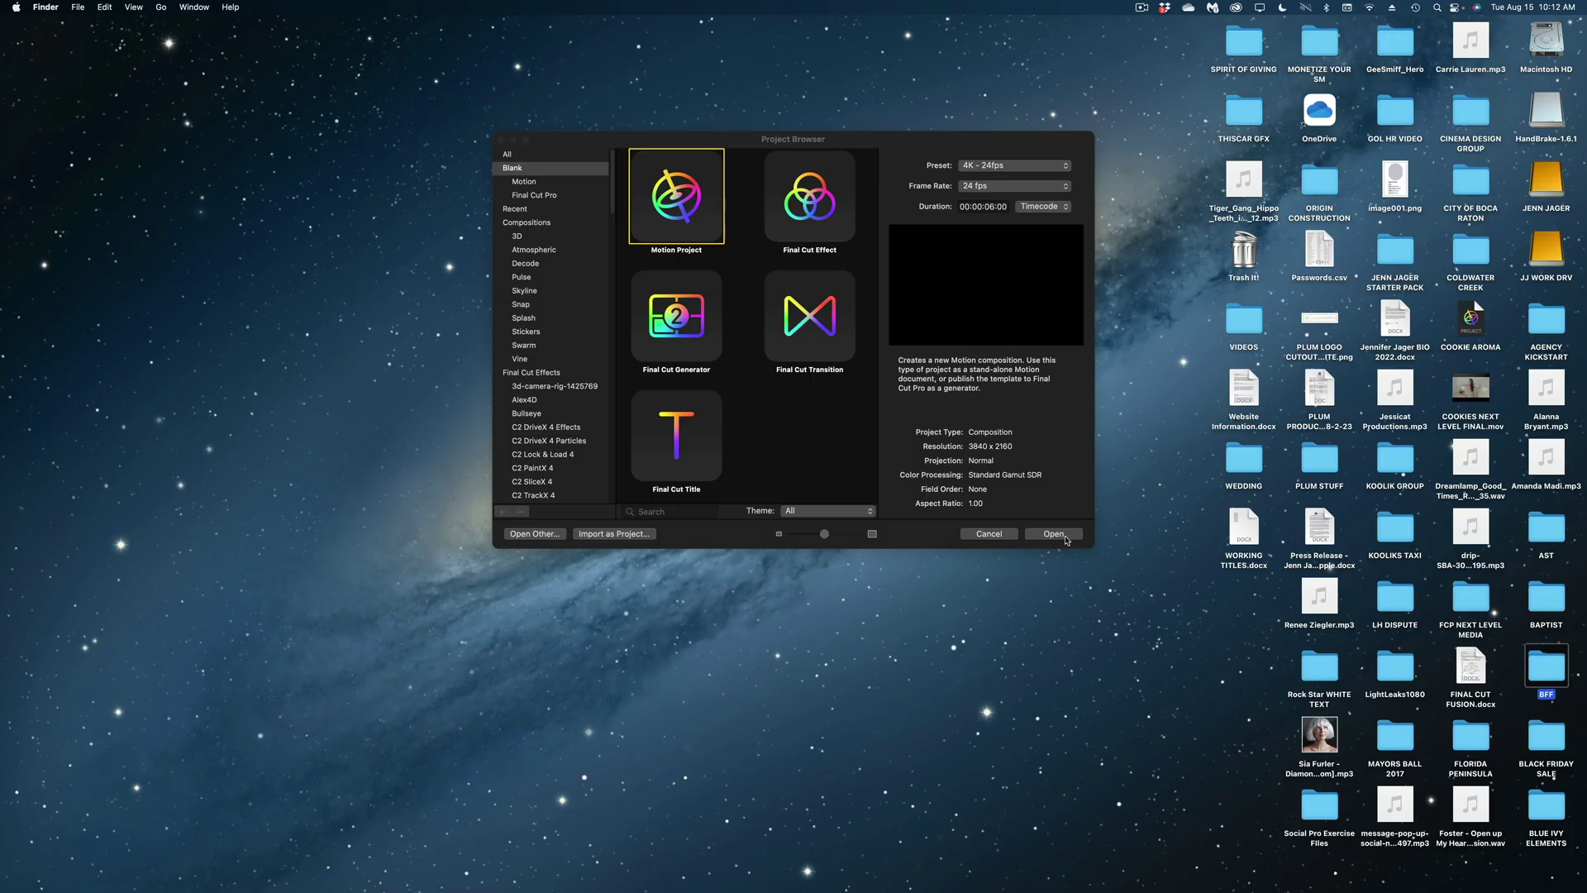
- Create a blank 4K 24 fps Motion project and add a Color Solid generator in its own group
{"action": "left_click", "coordinate": [1313, 836]}
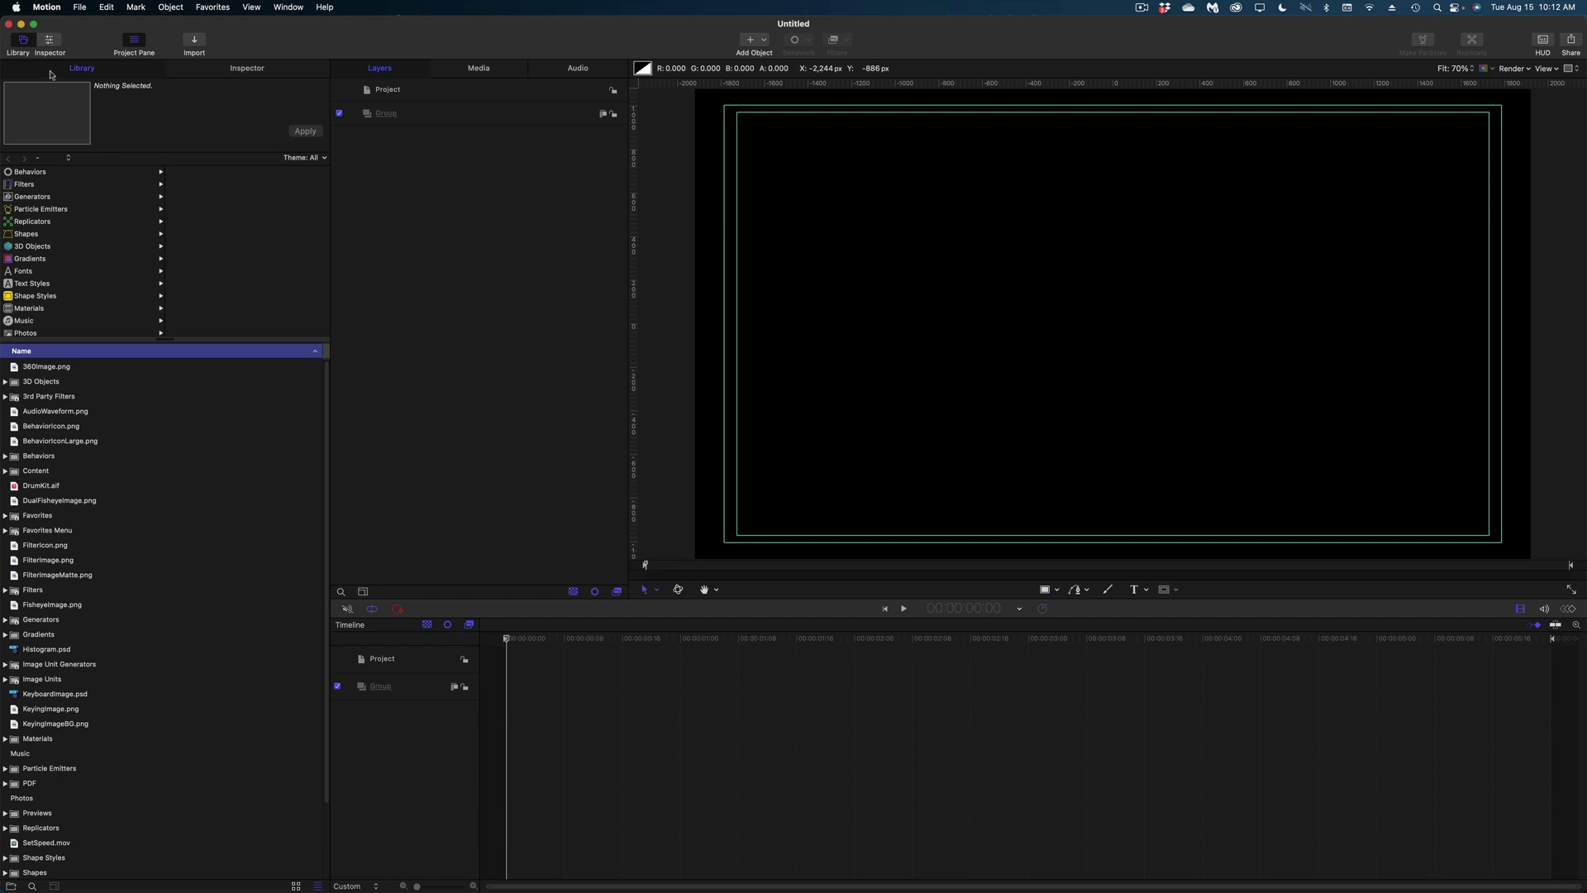
{"action": "left_click", "coordinate": [38, 199]}
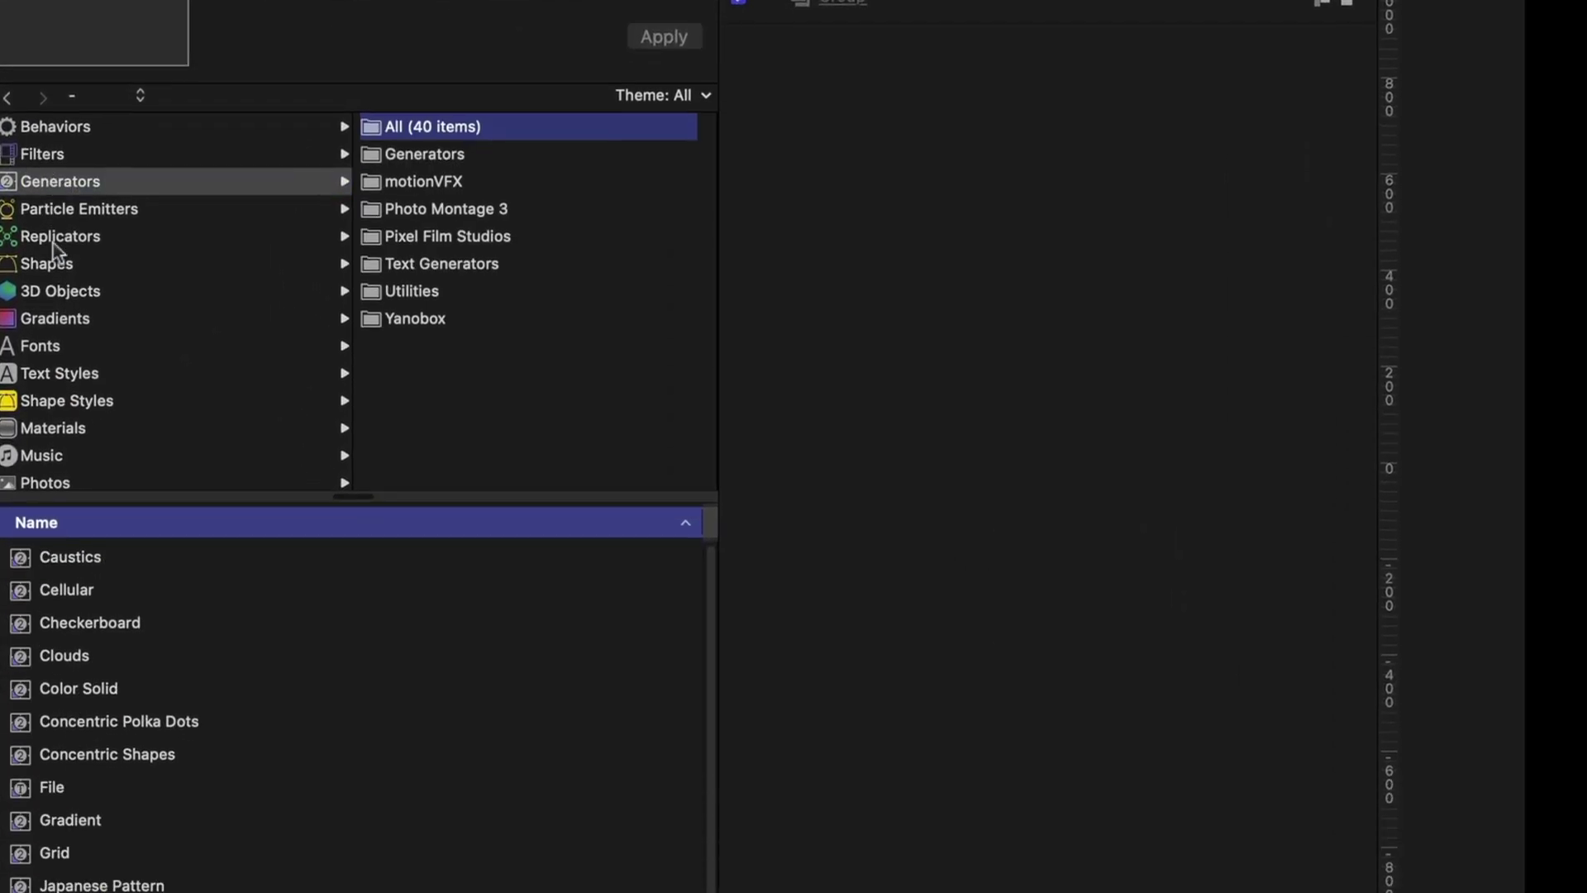
{"action": "left_click_drag", "start_coordinate": [99, 456], "coordinate": [974, 0]}
{"action": "left_click_drag", "start_coordinate": [974, 103], "coordinate": [975, 101]}
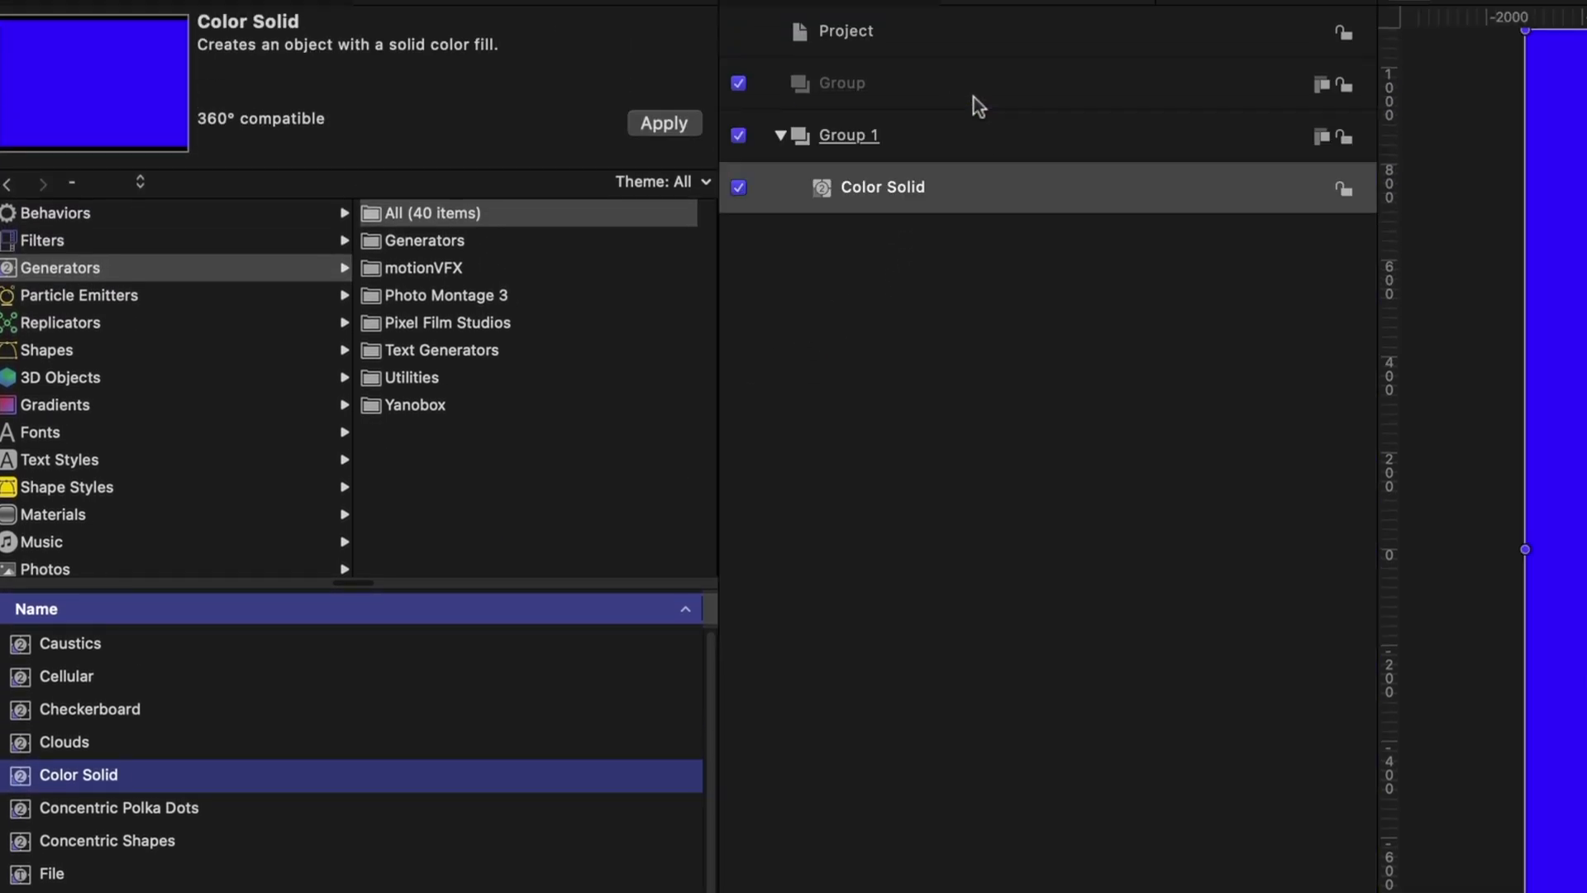
- Change the Color Solid's fill color to white
{"action": "left_click", "coordinate": [234, 70]}
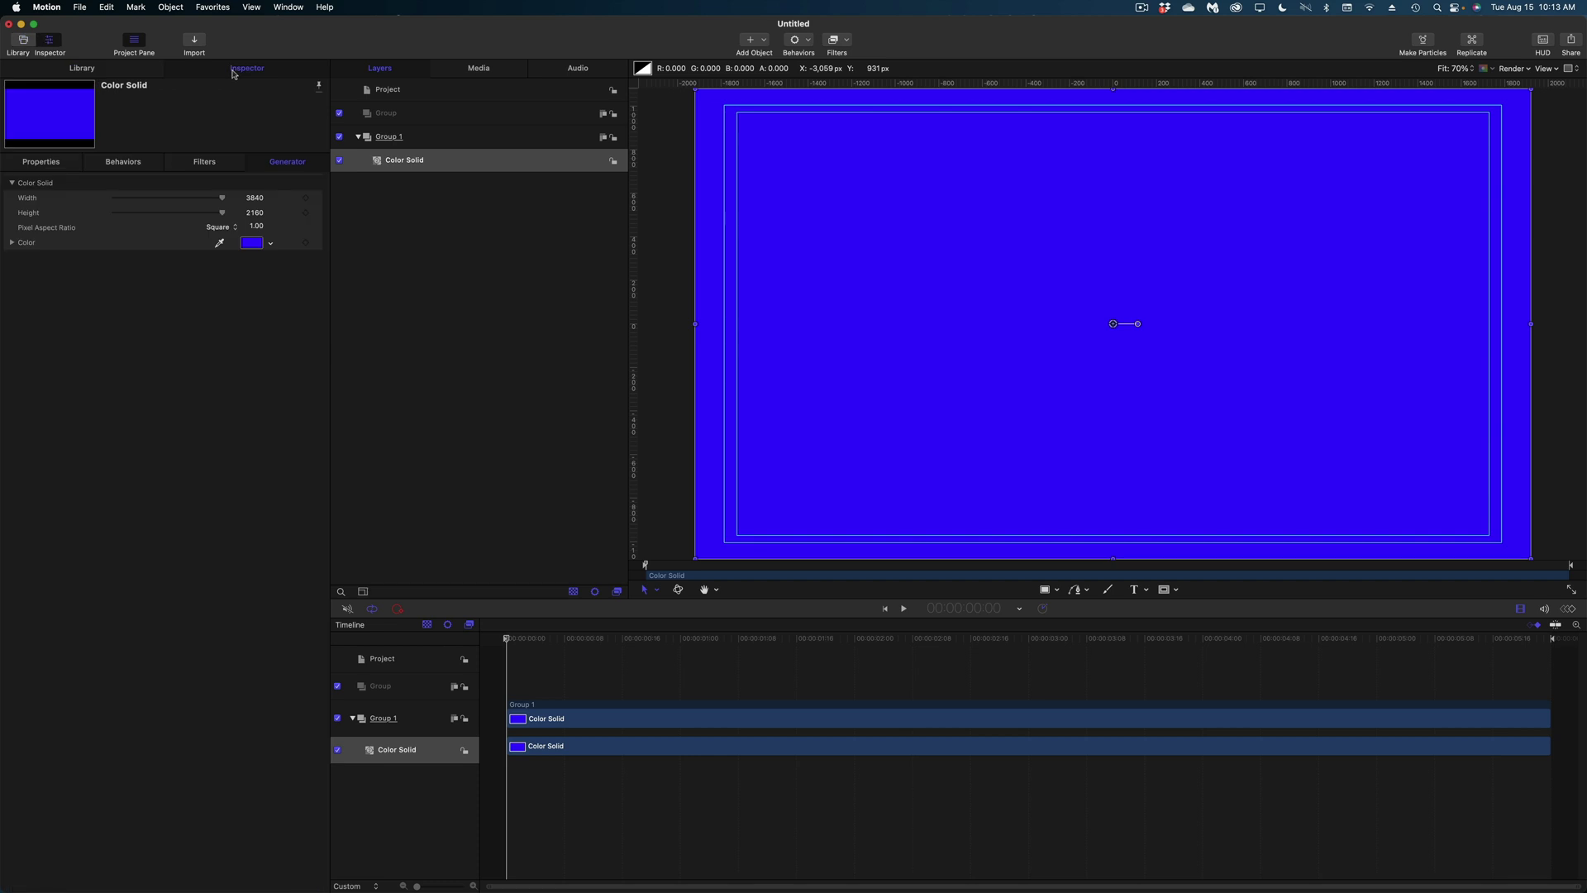
{"action": "left_click", "coordinate": [251, 243]}
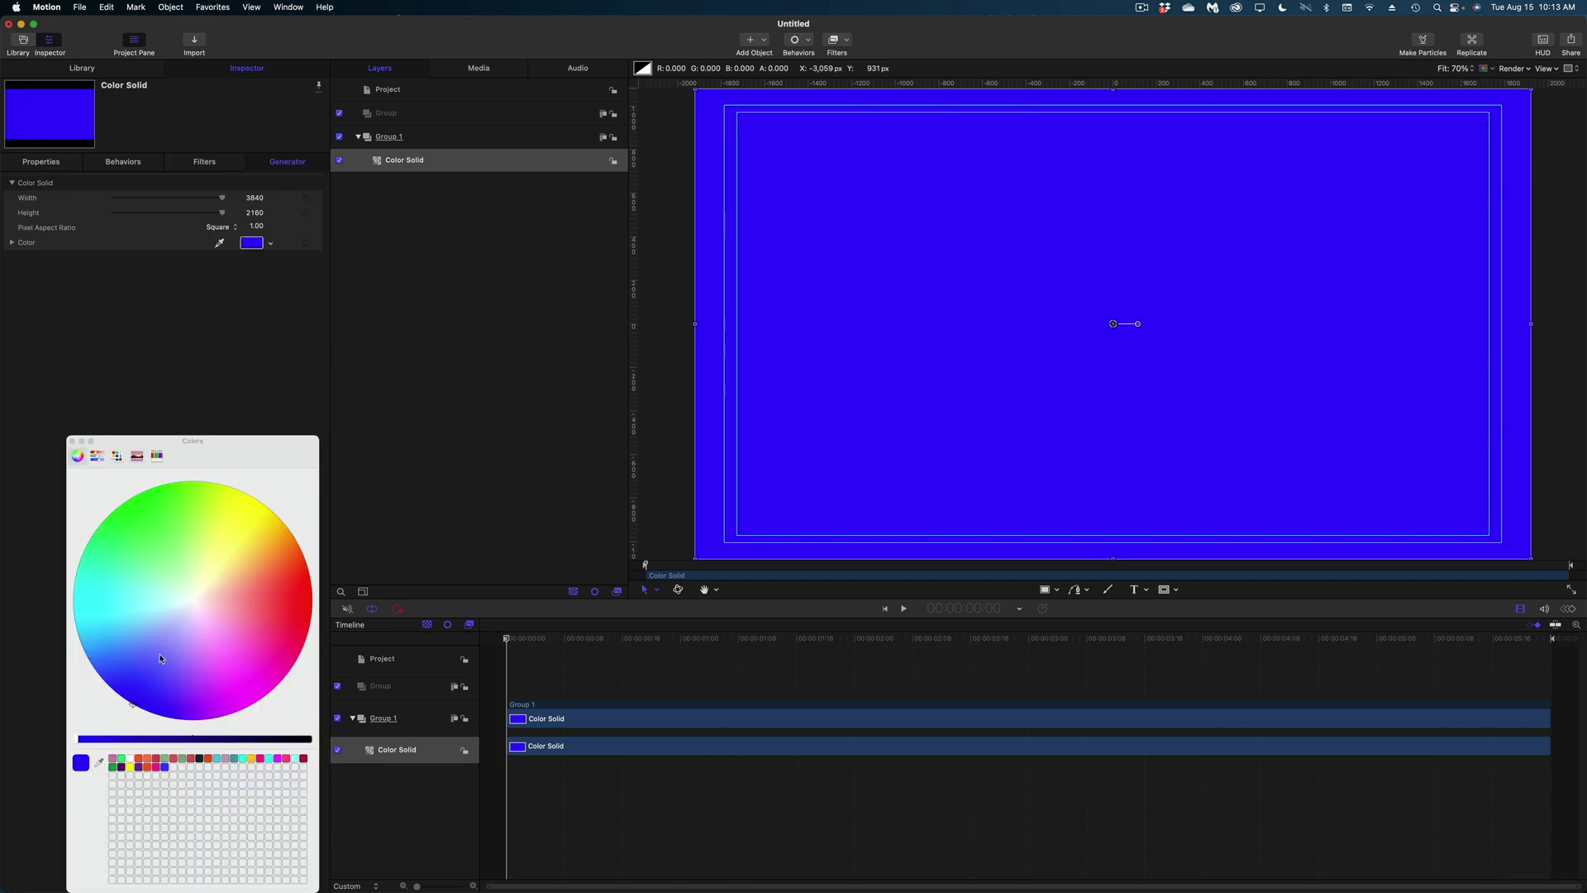
{"action": "left_click", "coordinate": [129, 765]}
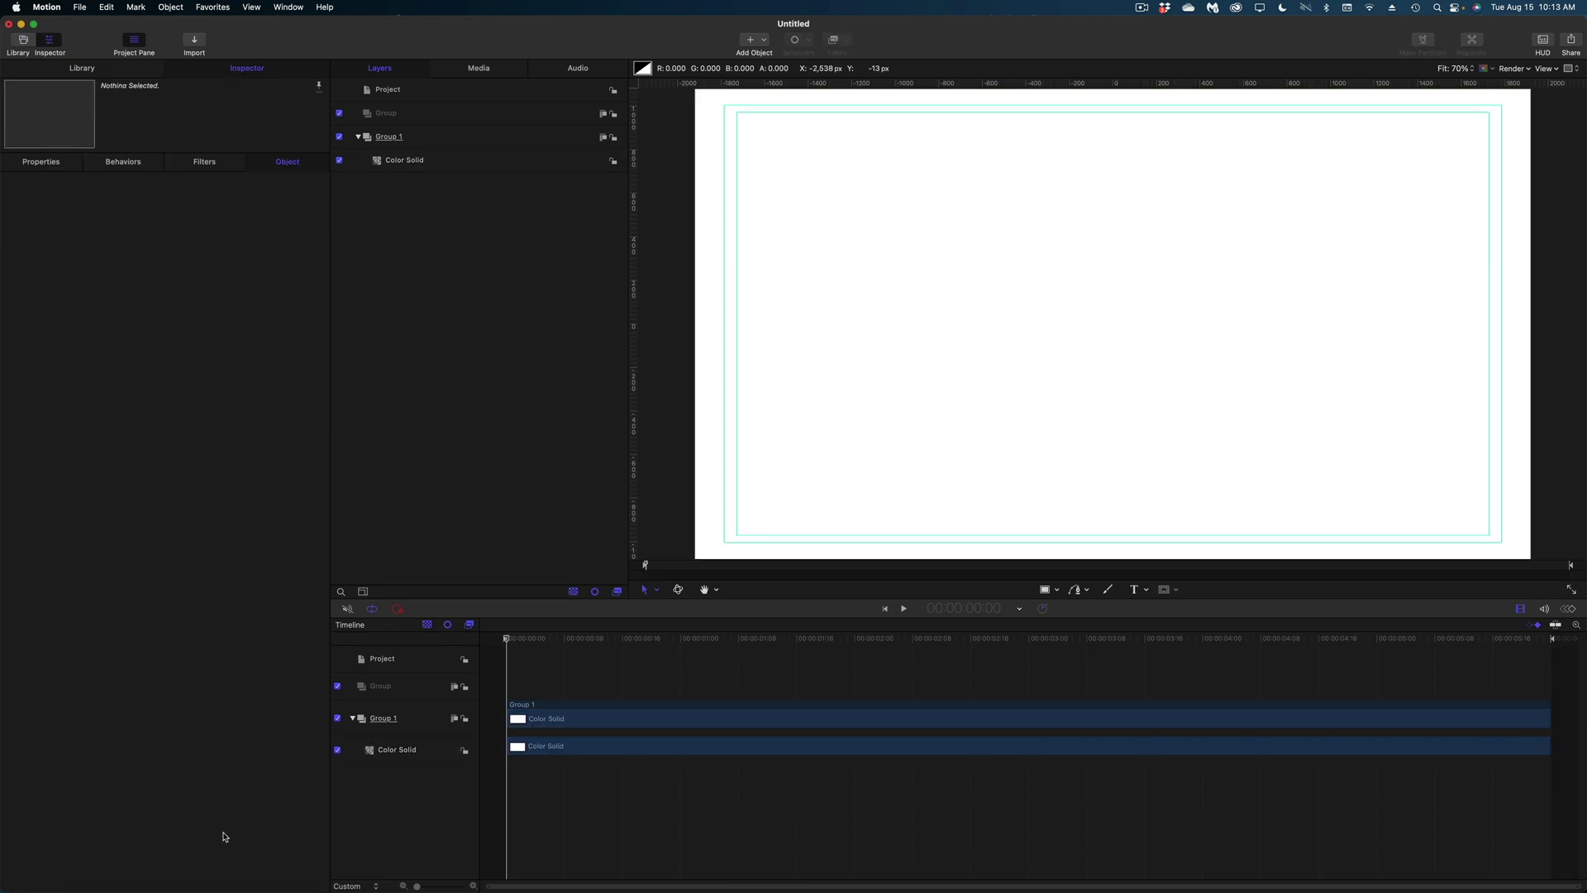
- Bring the MATTEL LOGO FILLED image from Finder into Group 1, above the Color Solid
{"action": "left_click", "coordinate": [363, 890]}
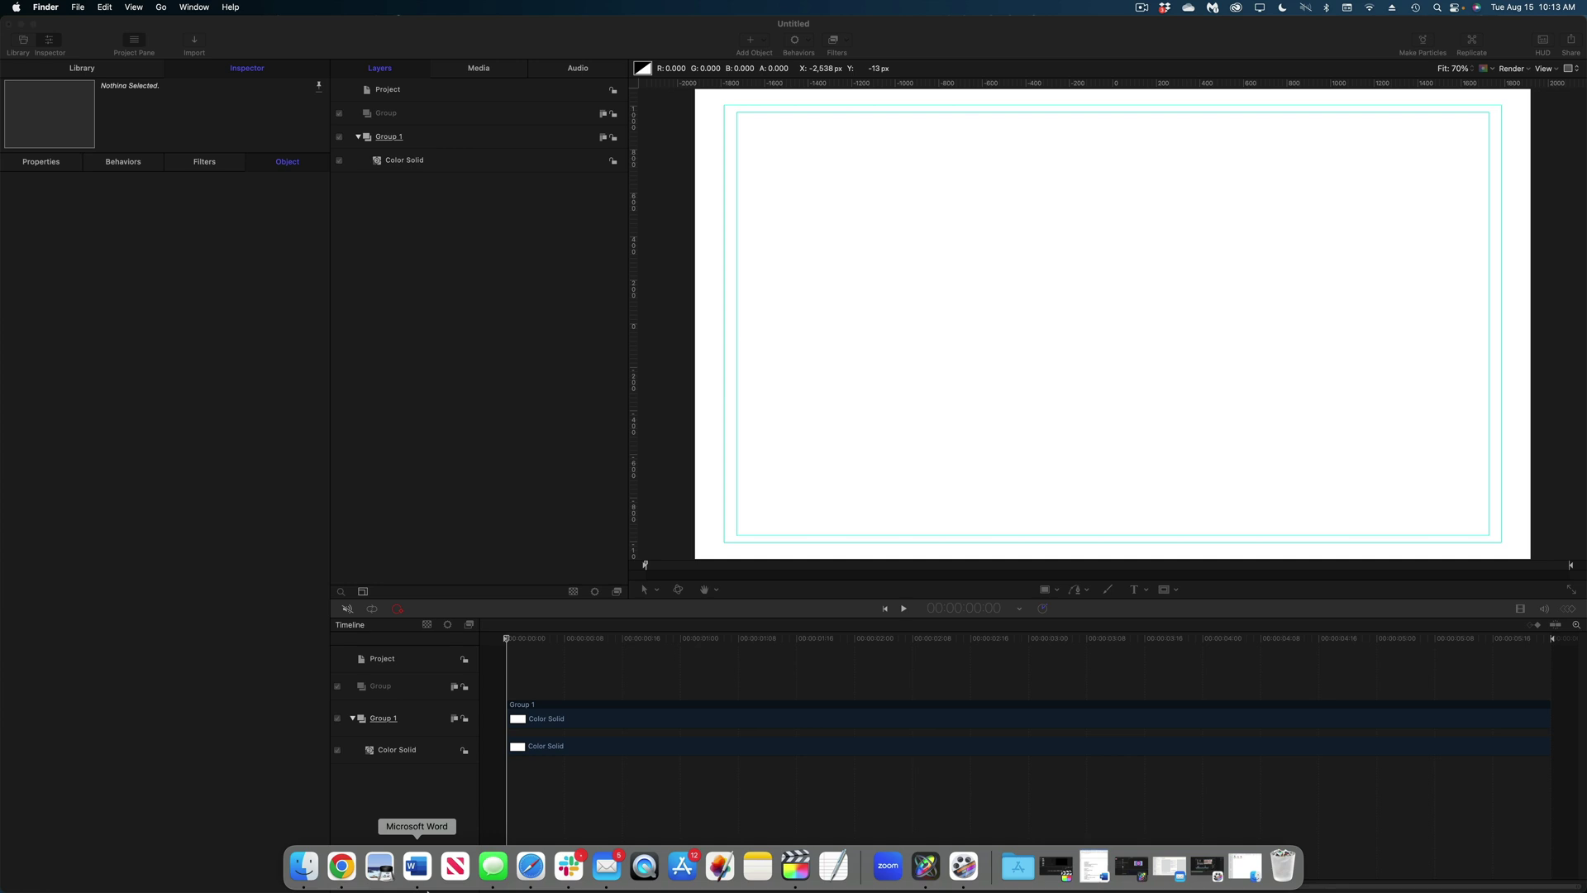
{"action": "left_click", "coordinate": [304, 867]}
{"action": "left_click_drag", "start_coordinate": [891, 374], "coordinate": [460, 165]}
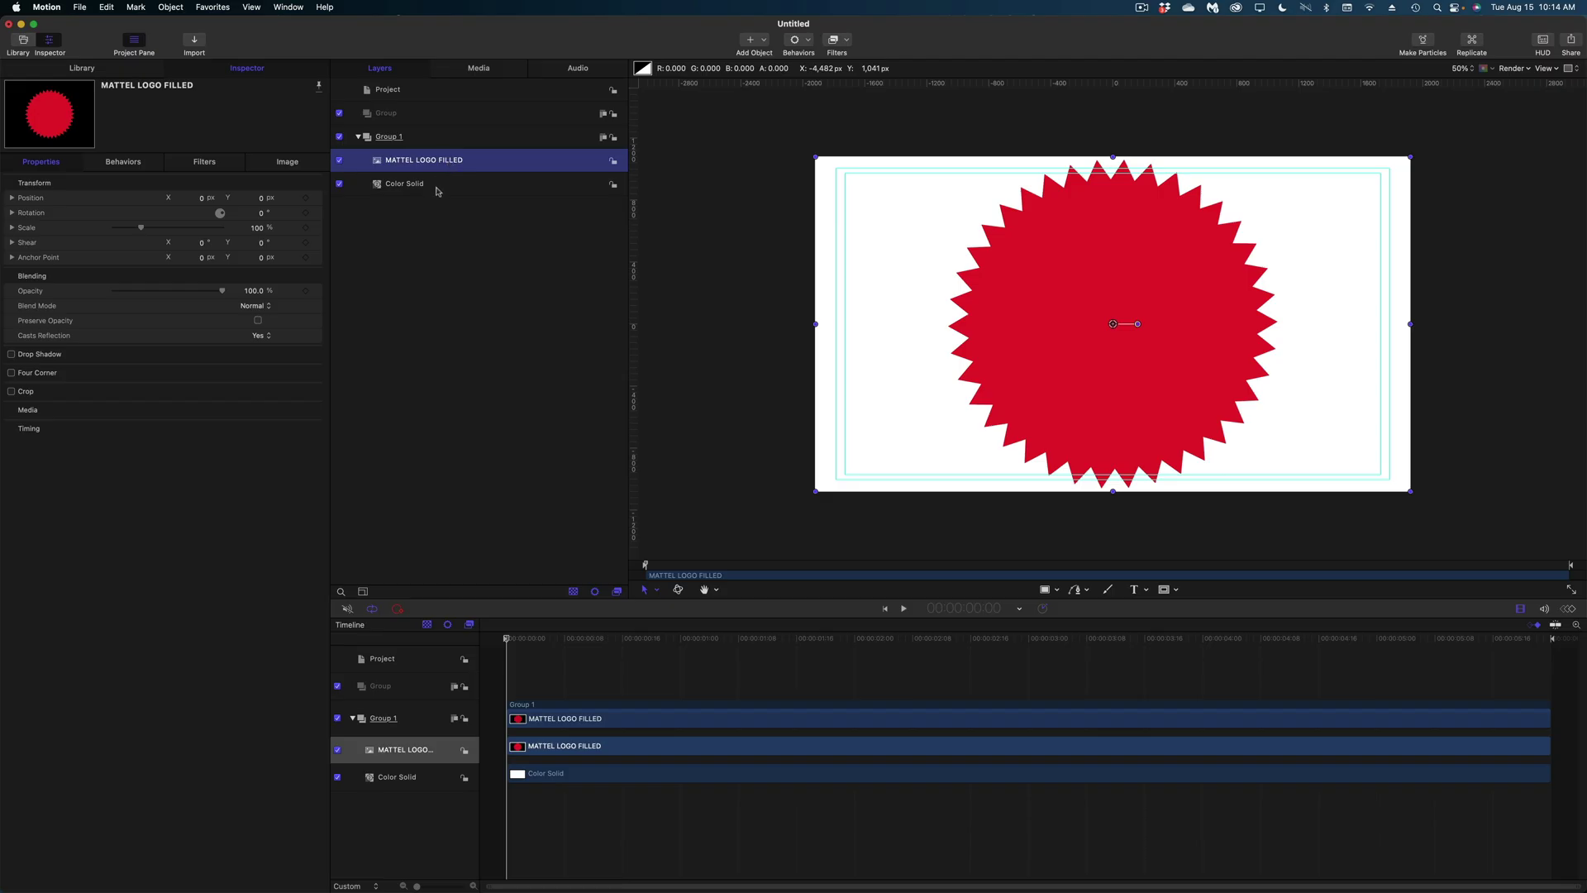
- Add an image mask to the Color Solid, use MATTEL LOGO FILLED as its mask source, and invert the mask
{"action": "left_click", "coordinate": [445, 190]}
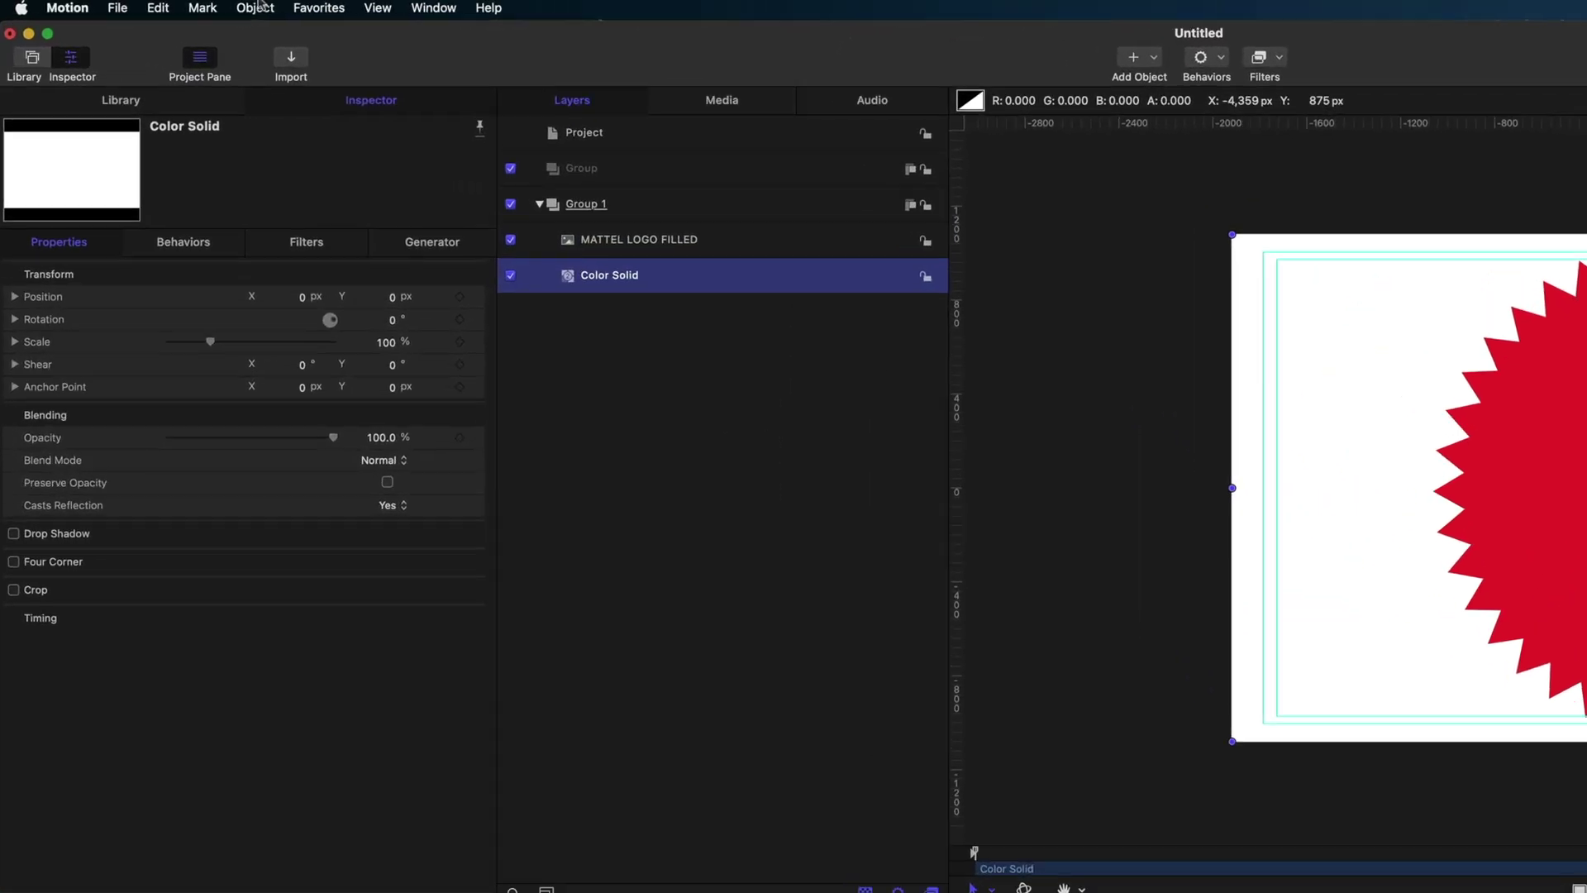
{"action": "left_click", "coordinate": [170, 7]}
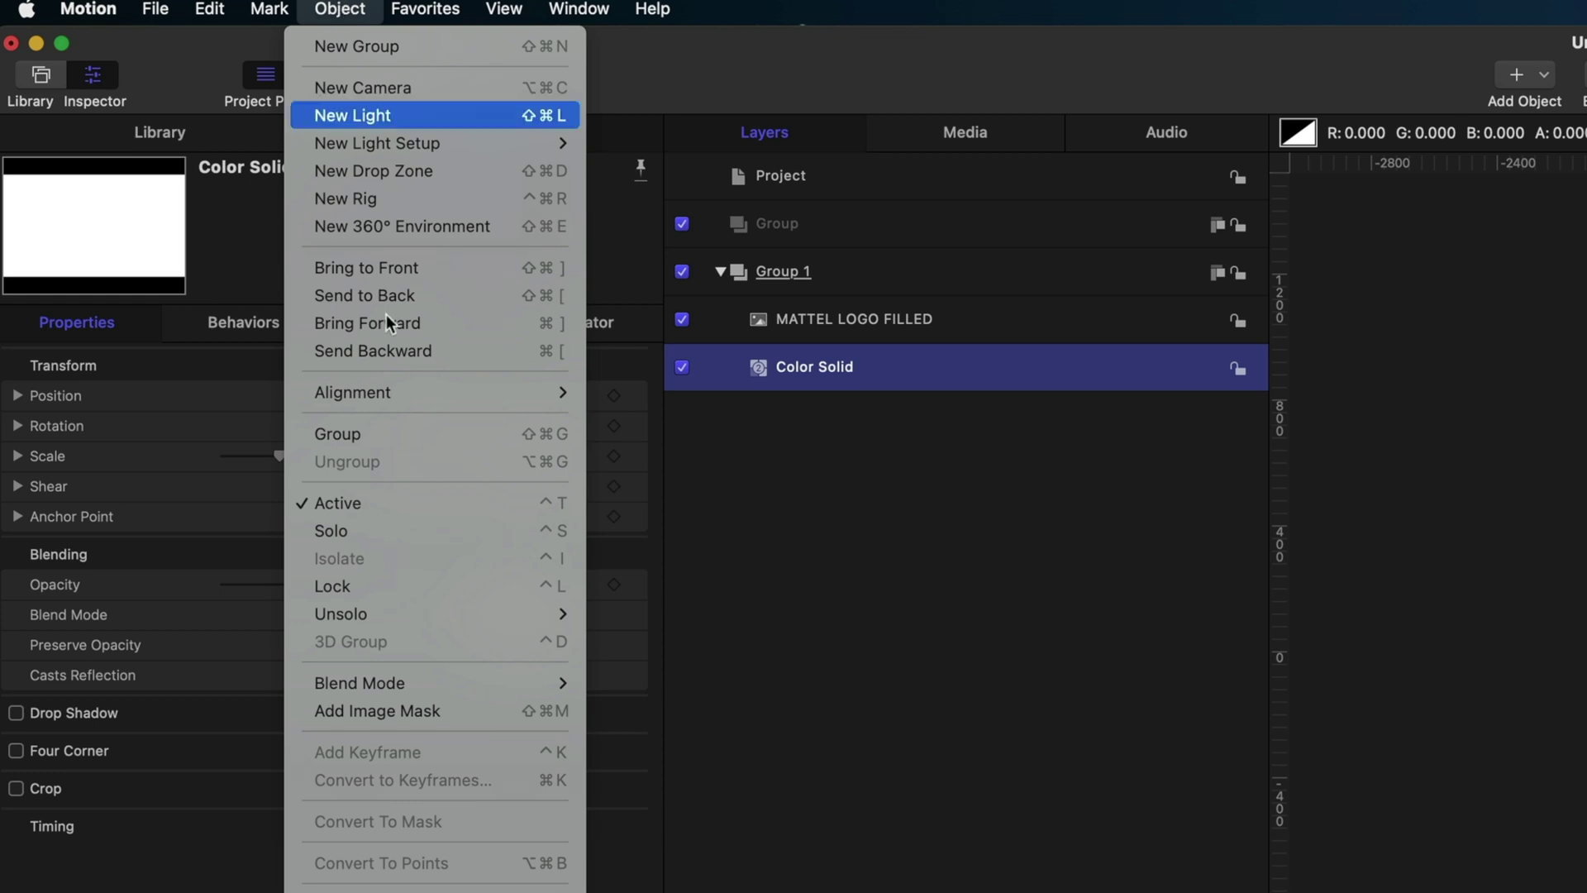
{"action": "left_click", "coordinate": [453, 713]}
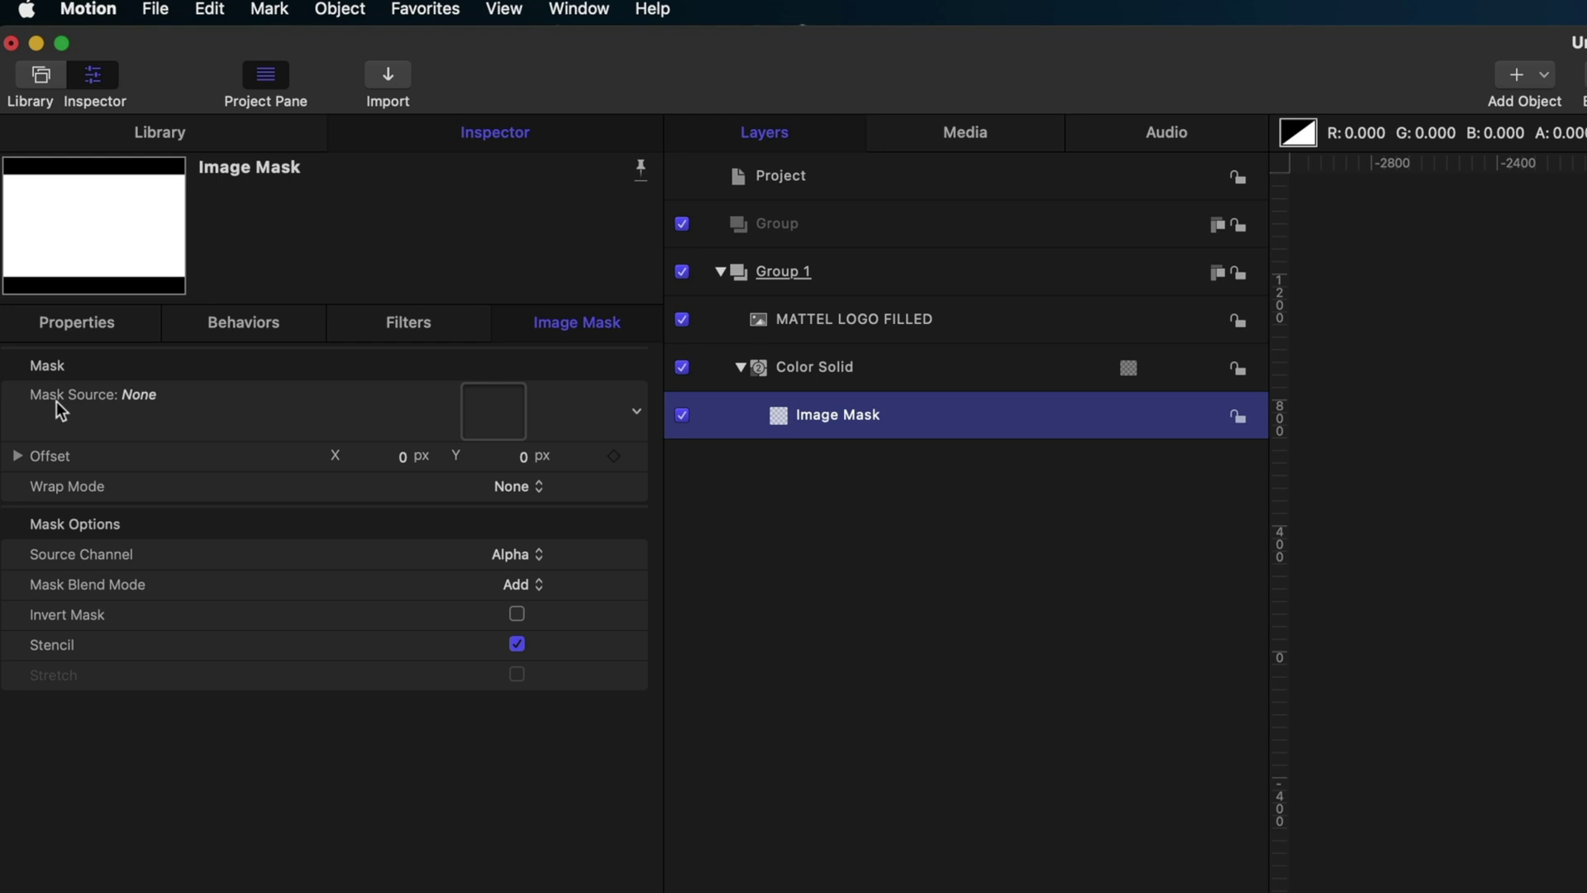
{"action": "left_click_drag", "start_coordinate": [802, 323], "coordinate": [489, 399]}
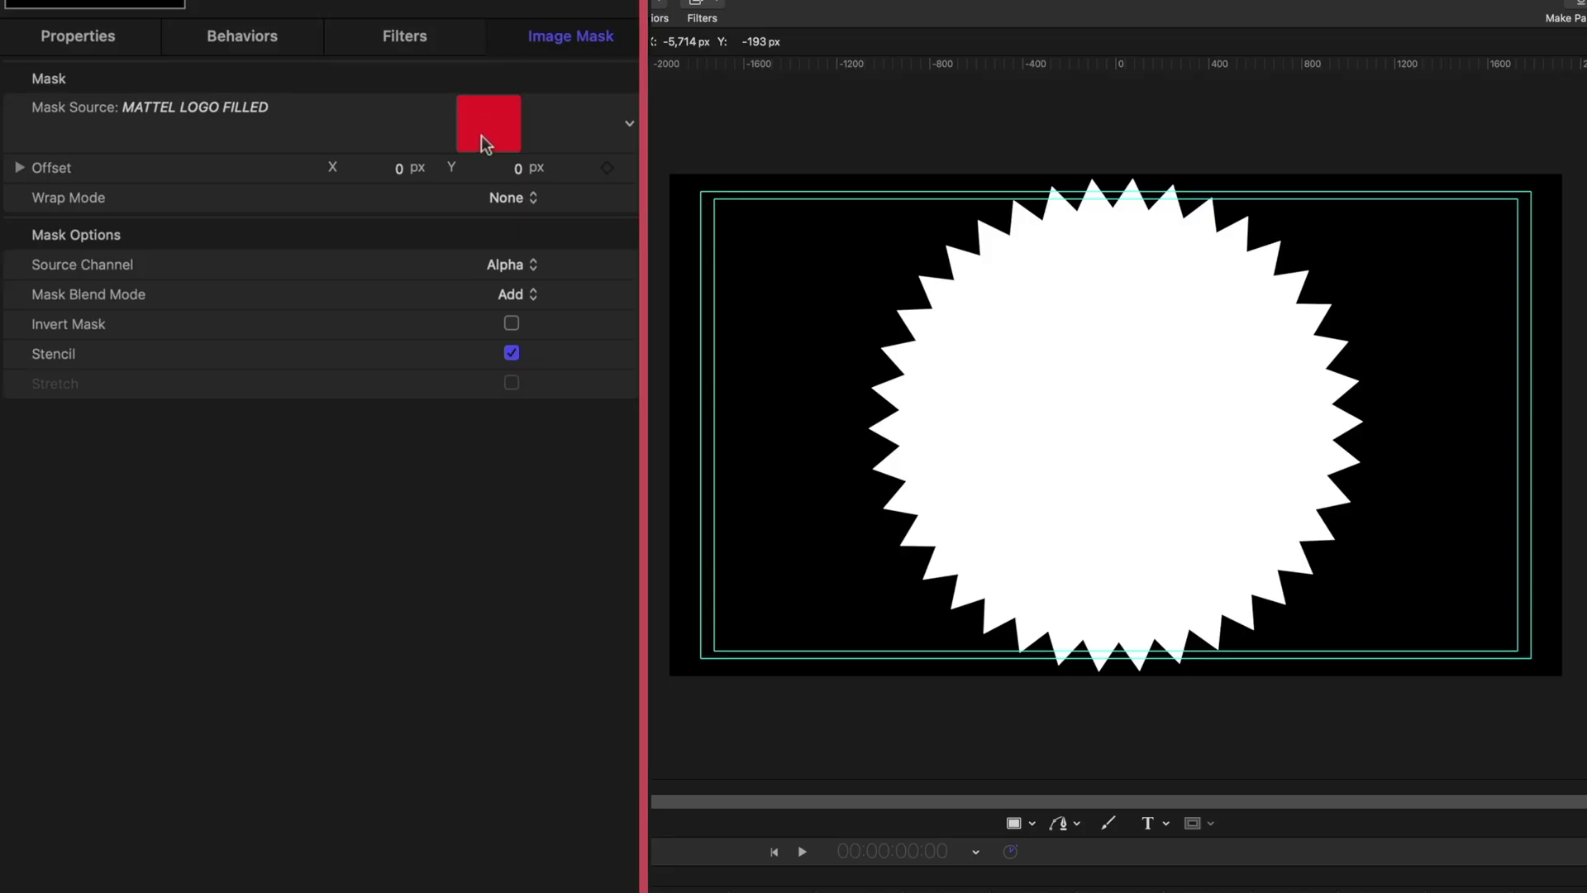
{"action": "left_click", "coordinate": [511, 323]}
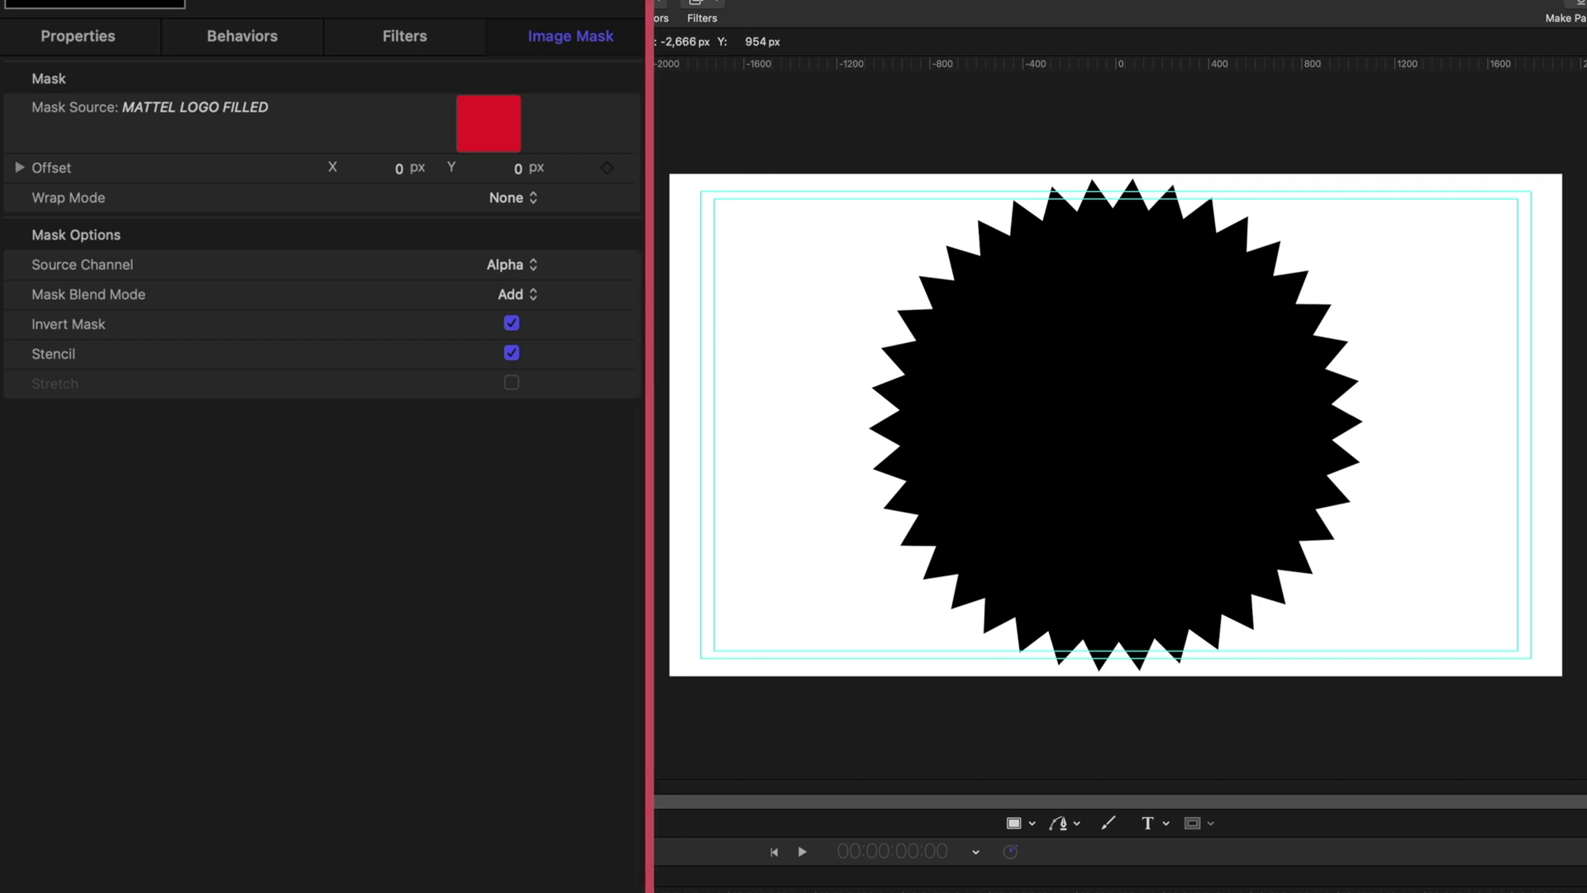
- Set the scale of the MATTEL LOGO FILLED layer to 60%
{"action": "left_click", "coordinate": [431, 161]}
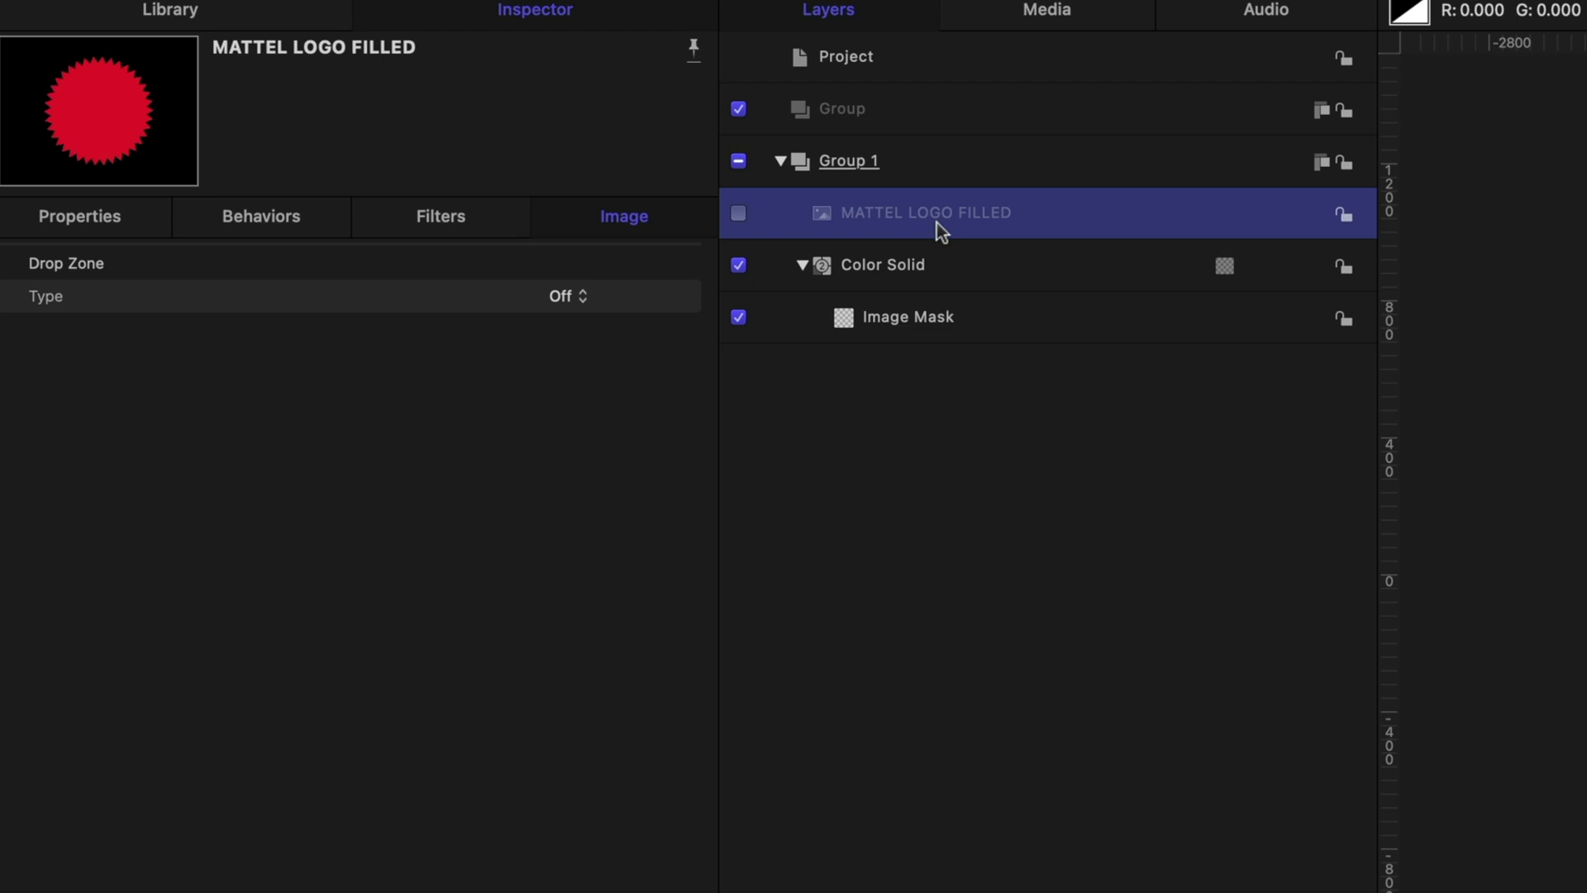
{"action": "left_click", "coordinate": [108, 217]}
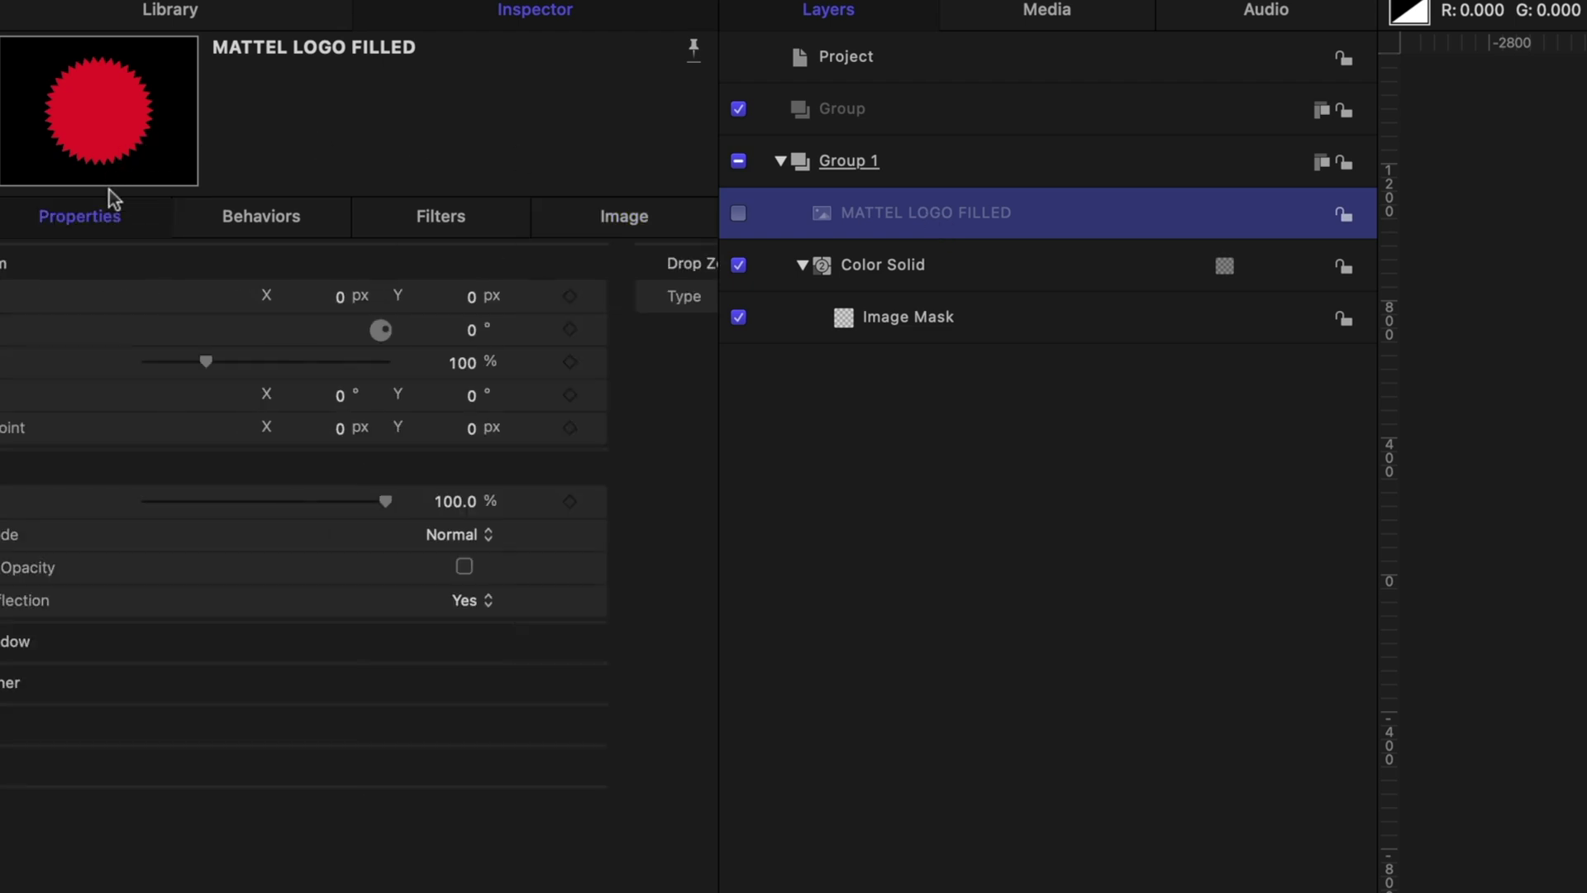
{"action": "left_click", "coordinate": [561, 363]}
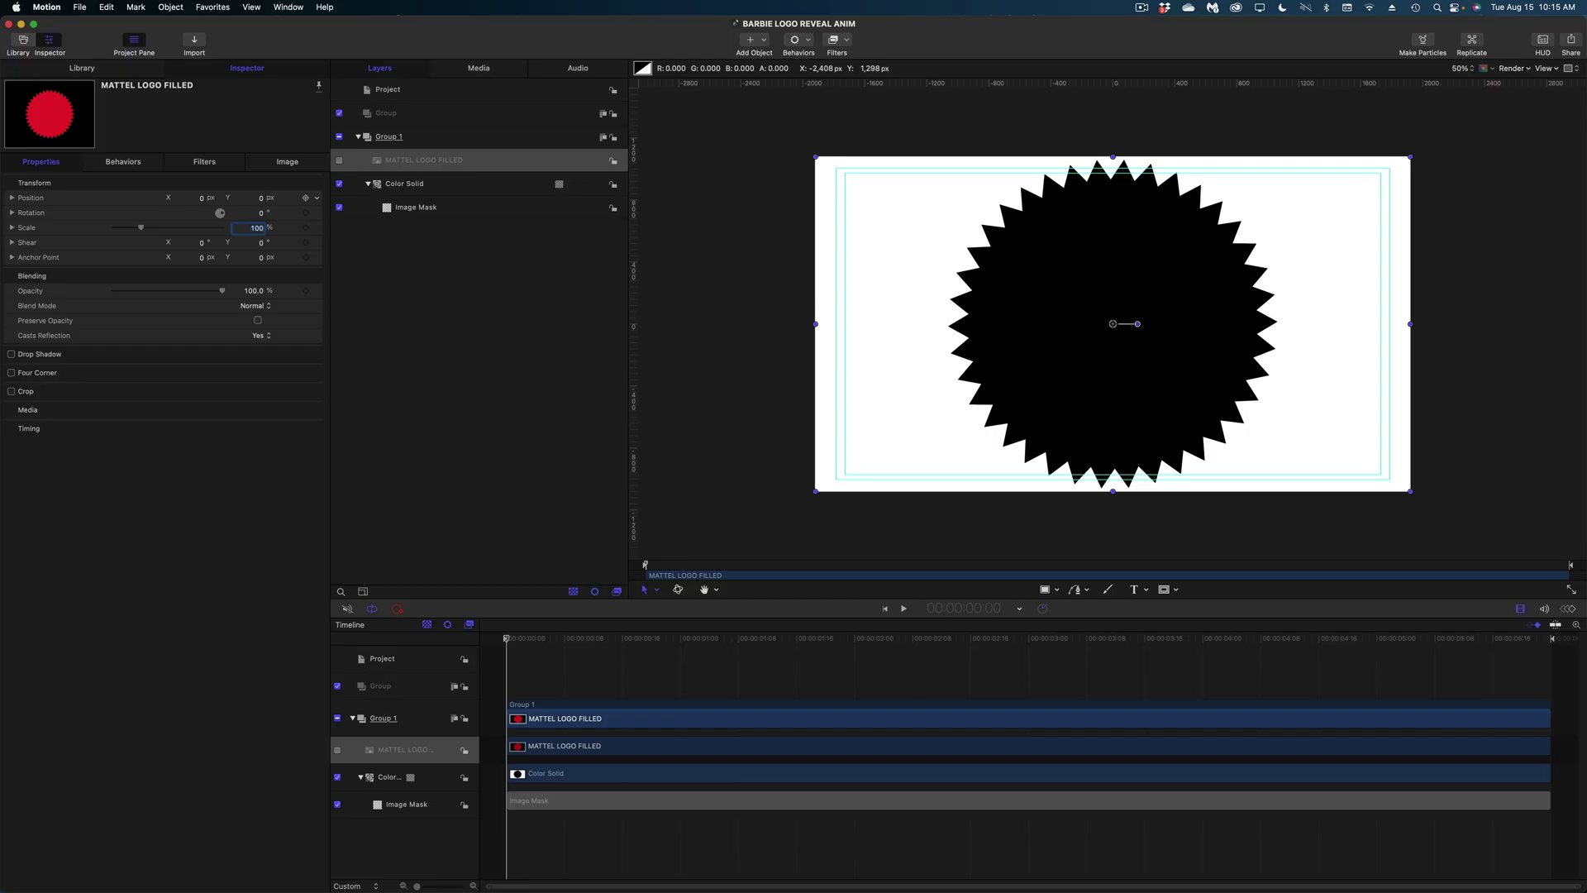
{"action": "type", "text": "60"}
{"action": "key", "text": "Return"}
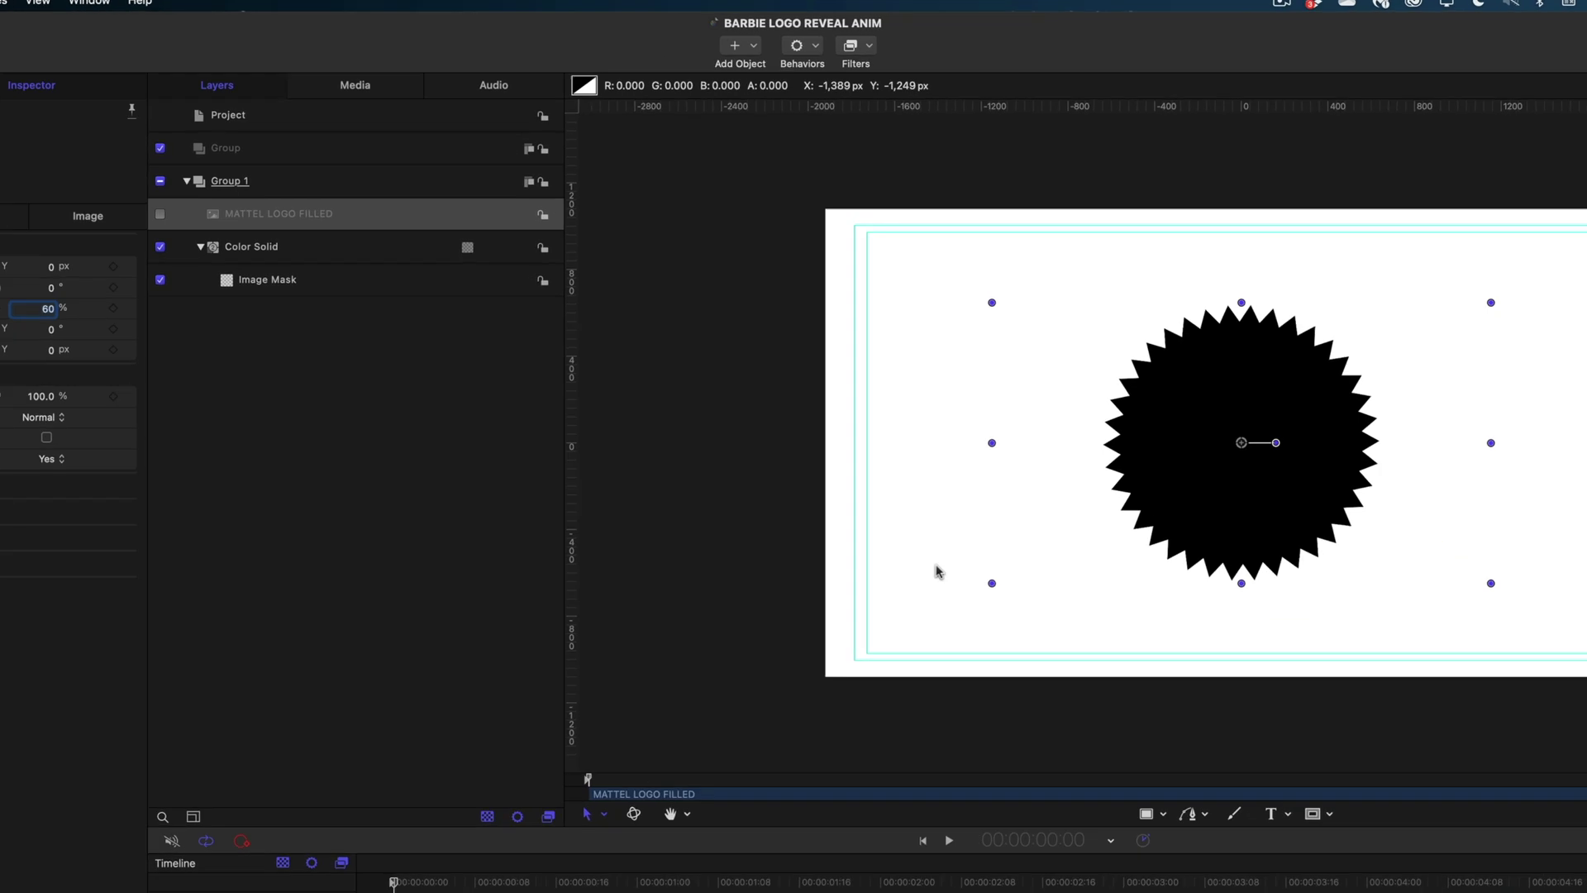
- Add a camera to the project and switch the existing 2D groups to 3D
{"action": "left_click", "coordinate": [694, 63]}
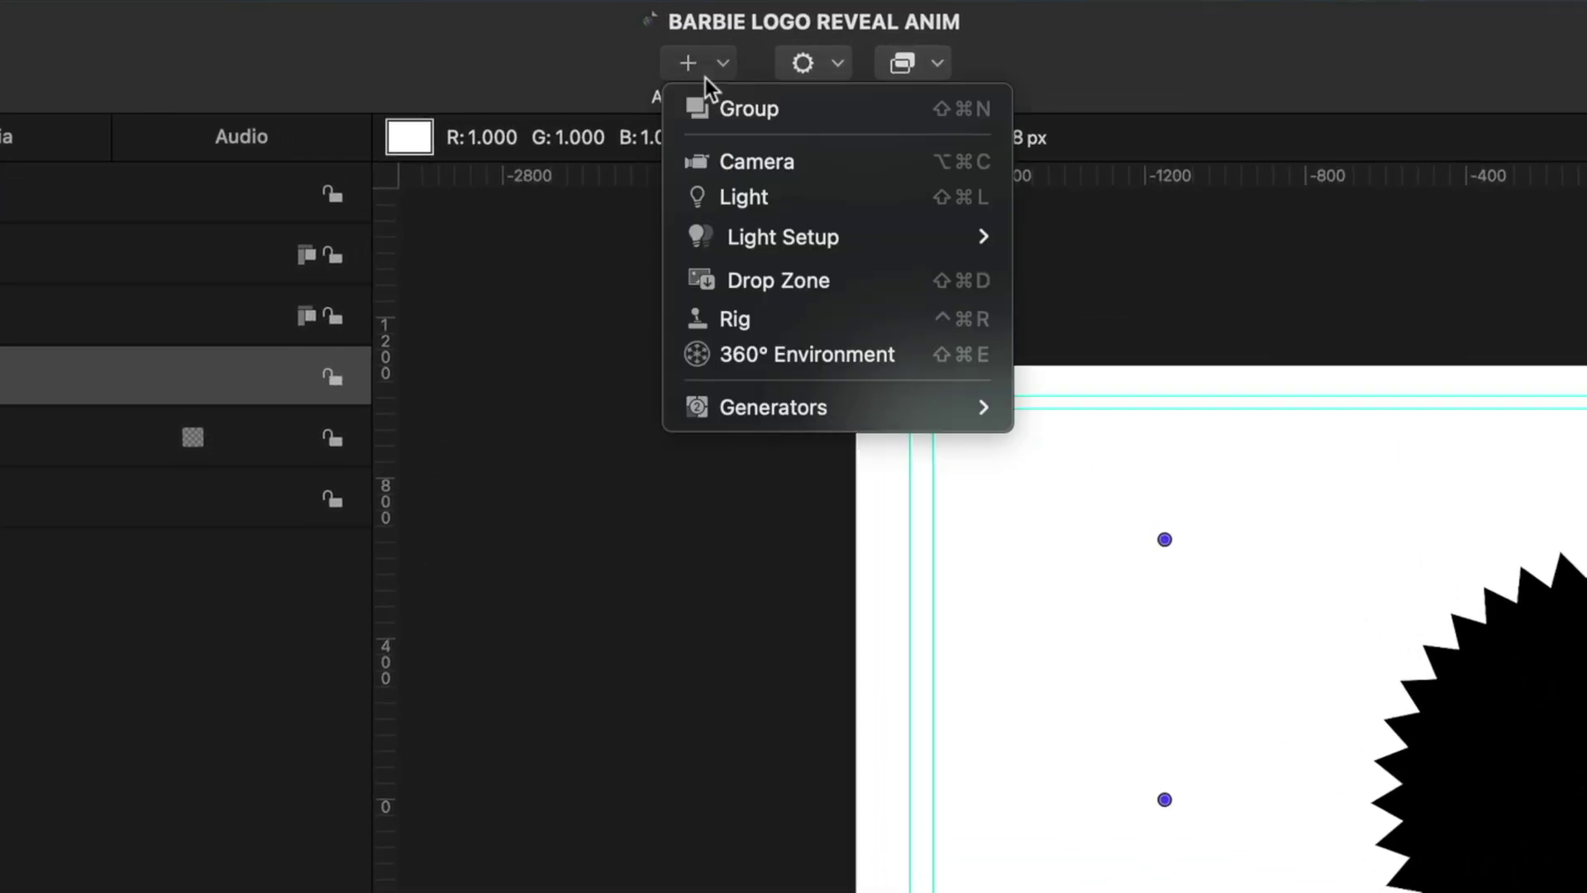
{"action": "left_click", "coordinate": [726, 162]}
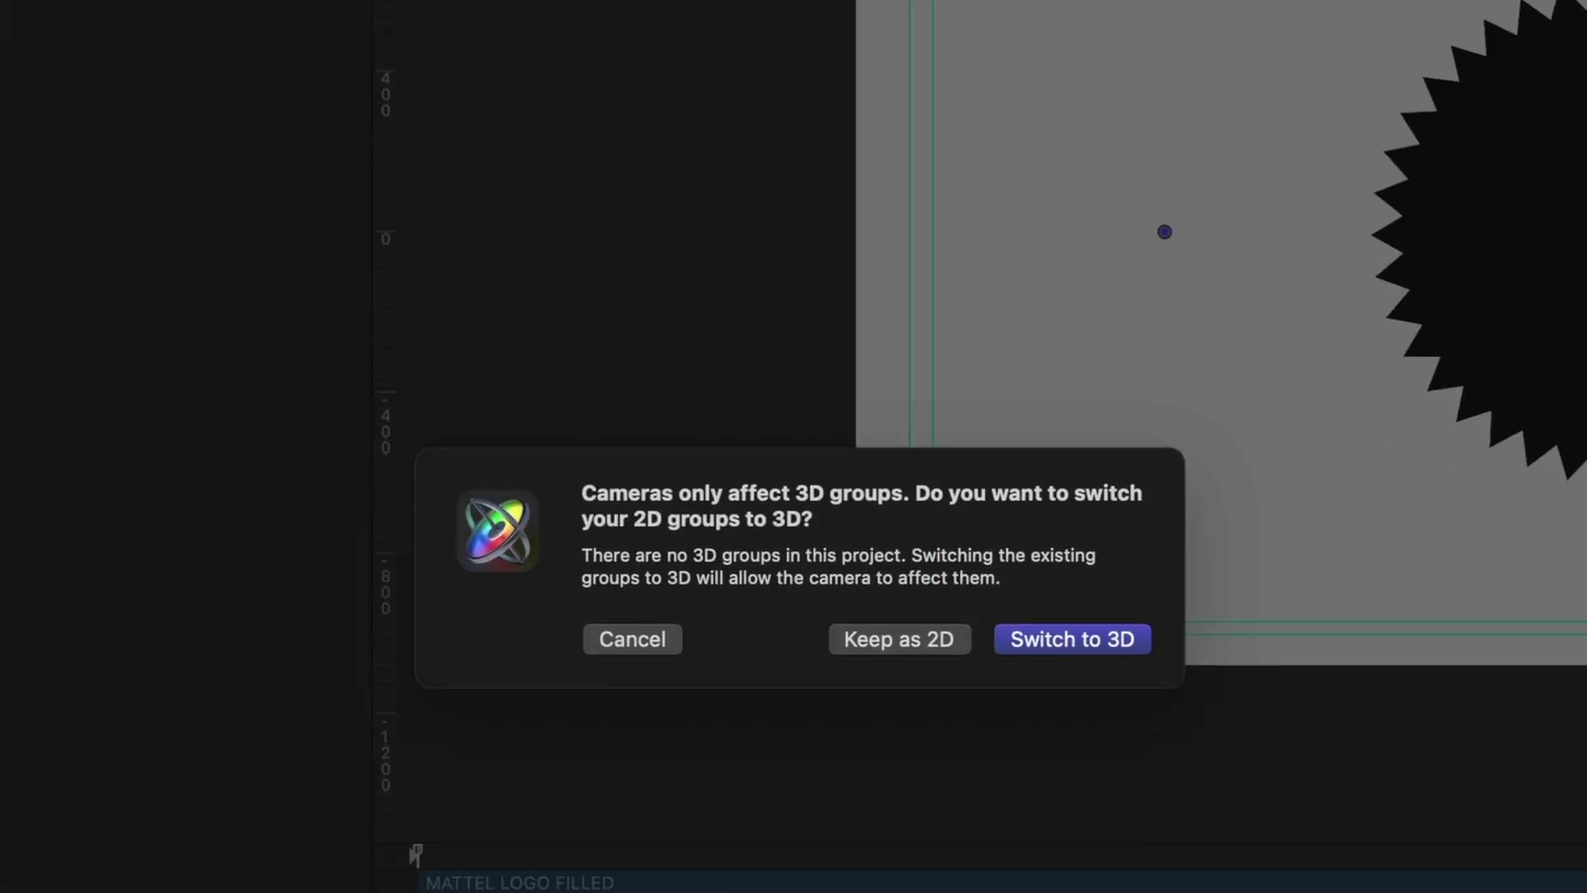
{"action": "left_click", "coordinate": [1049, 521]}
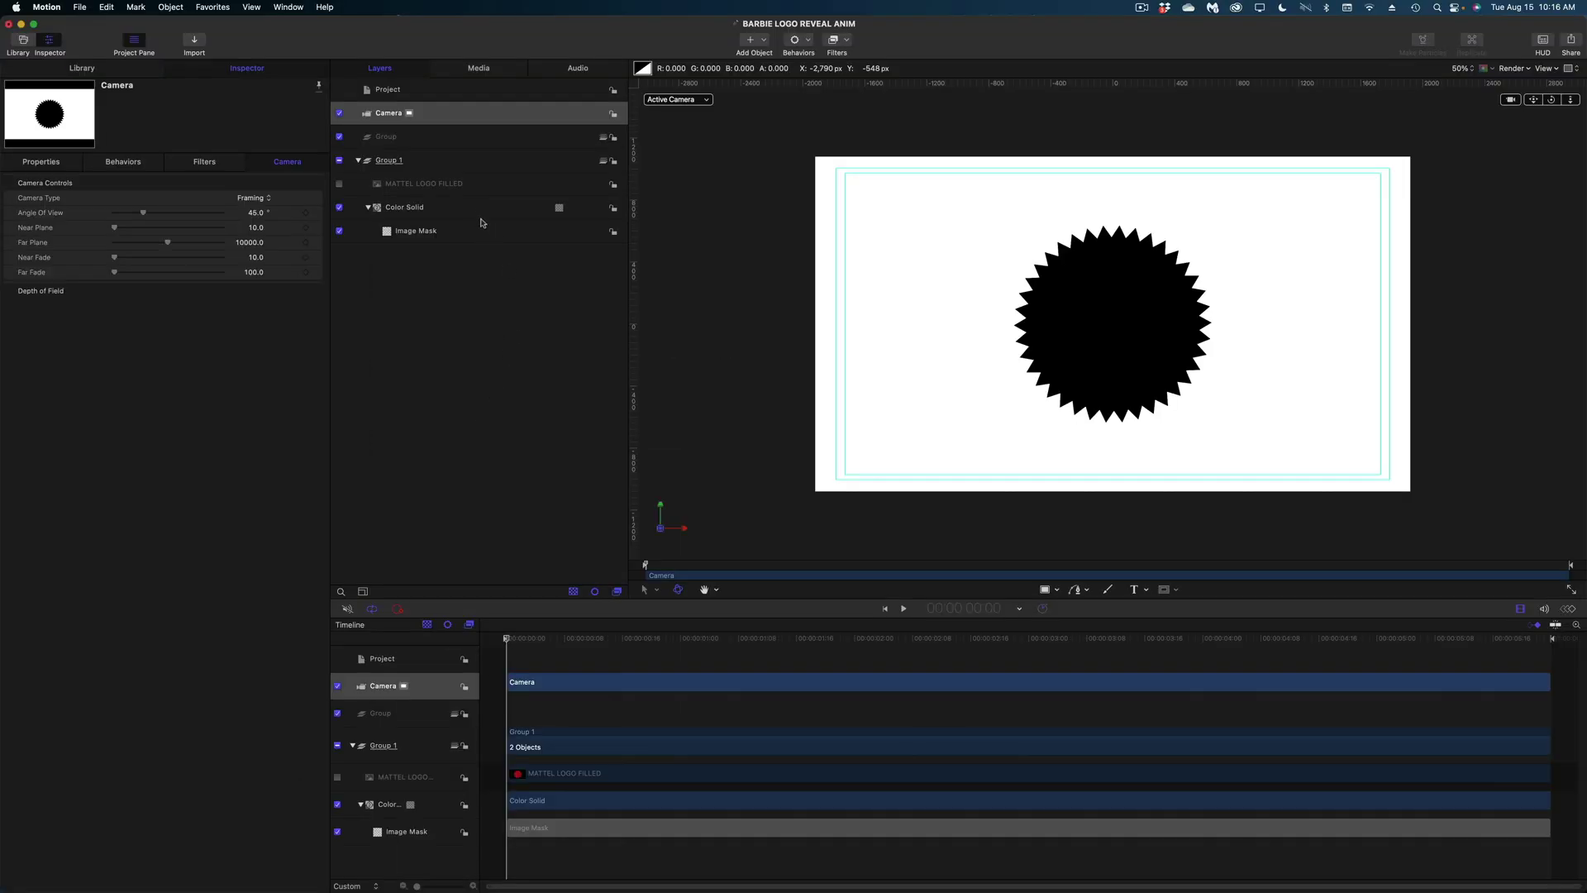
- Replicate the masked Color Solid, enable 3D for the replicator, and set its shape to Box
{"action": "left_click", "coordinate": [479, 209]}
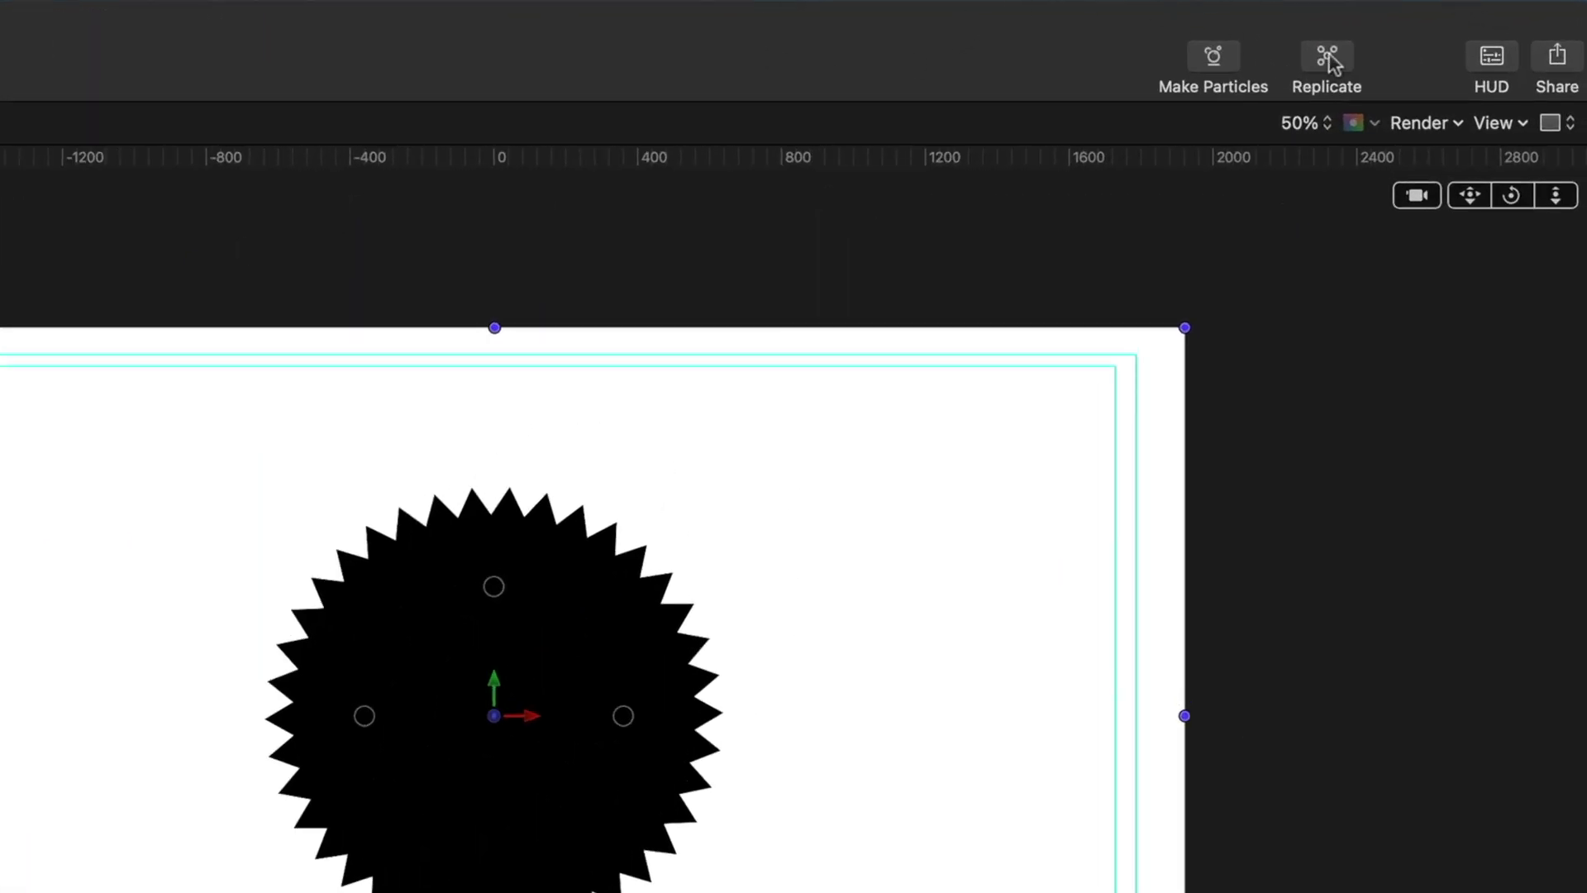
{"action": "left_click", "coordinate": [1327, 58]}
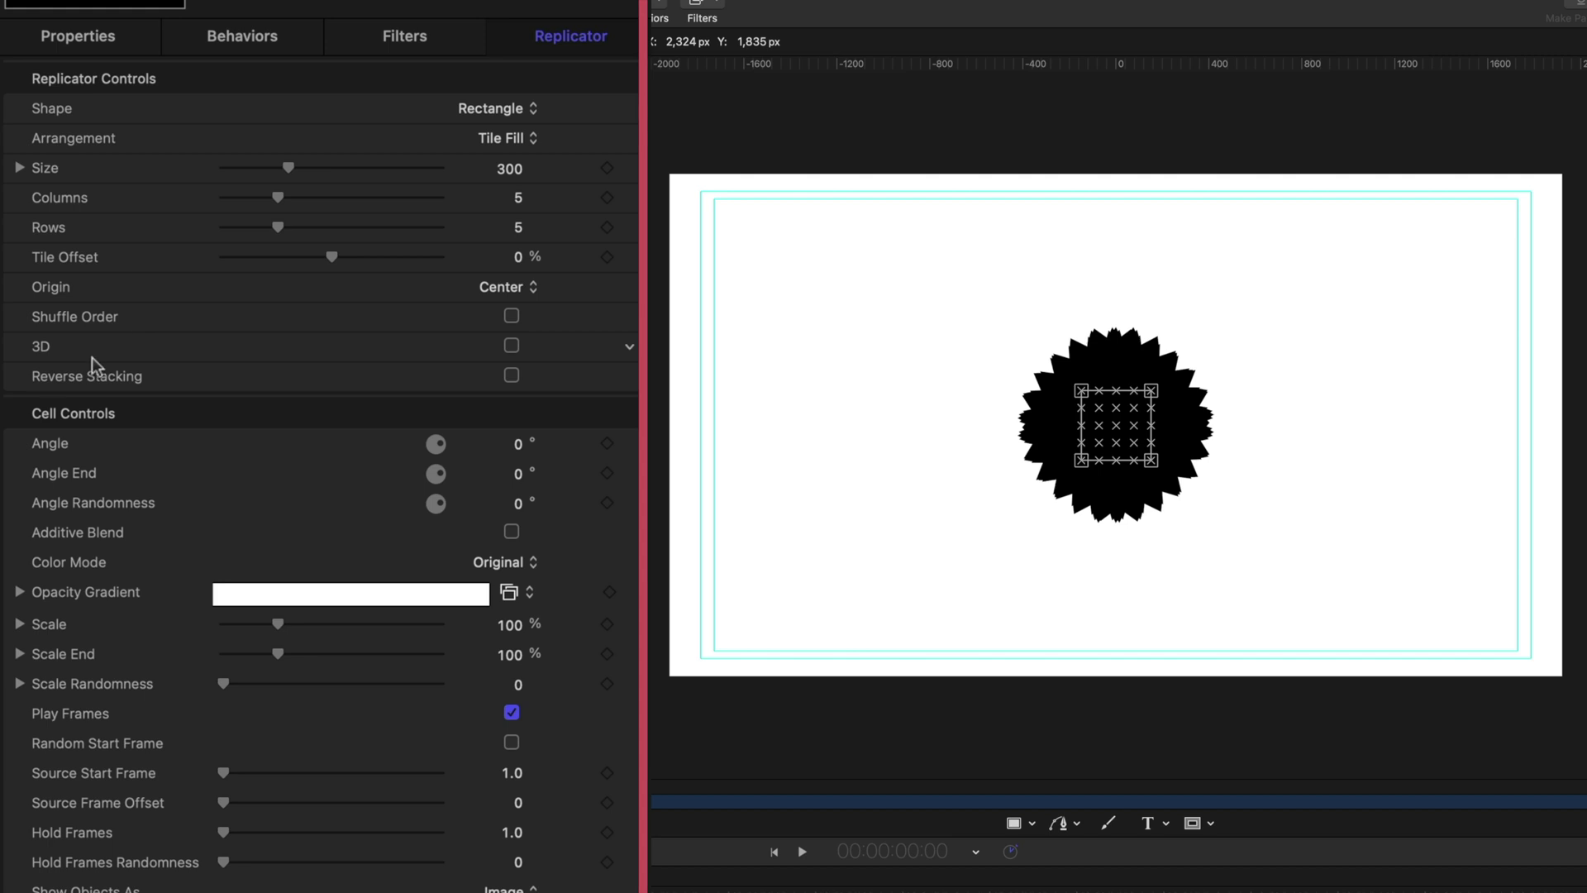
{"action": "left_click", "coordinate": [512, 346]}
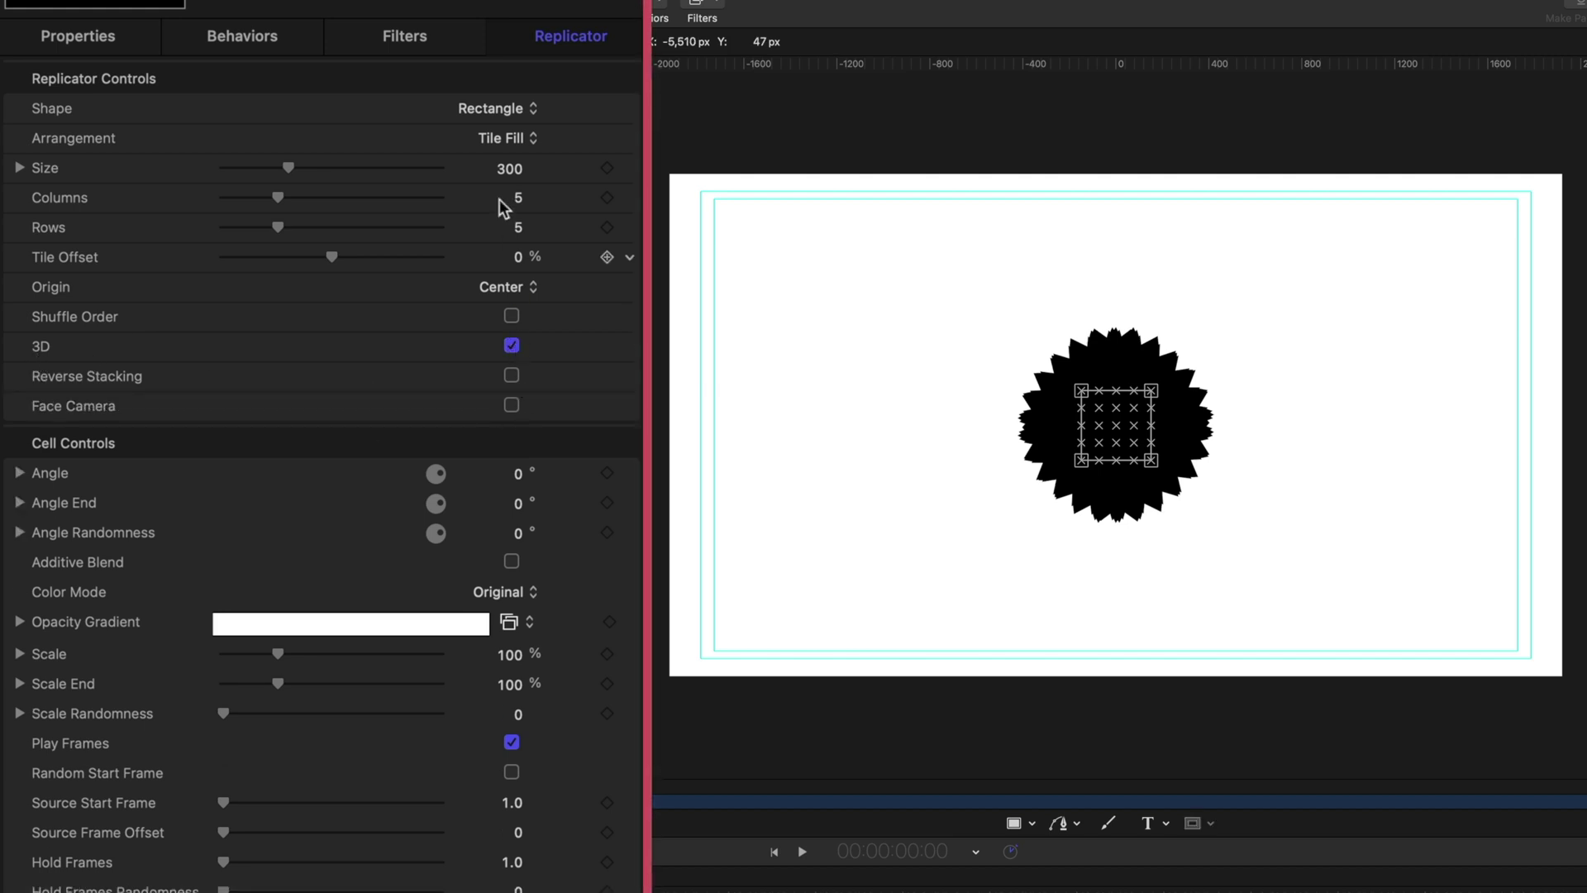
{"action": "left_click", "coordinate": [498, 108]}
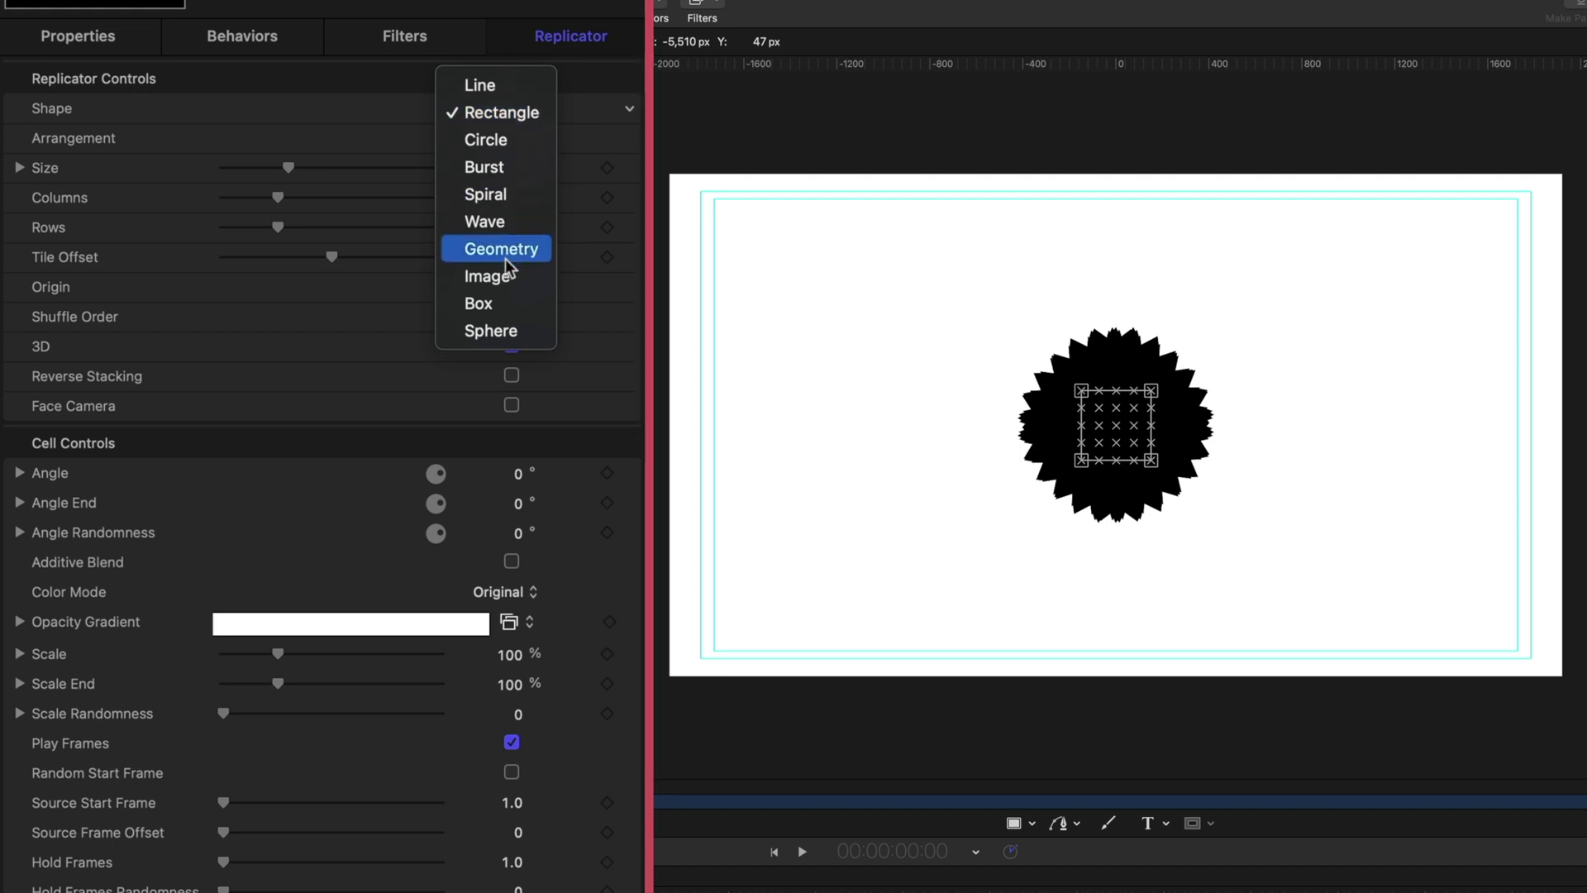
{"action": "left_click", "coordinate": [499, 303]}
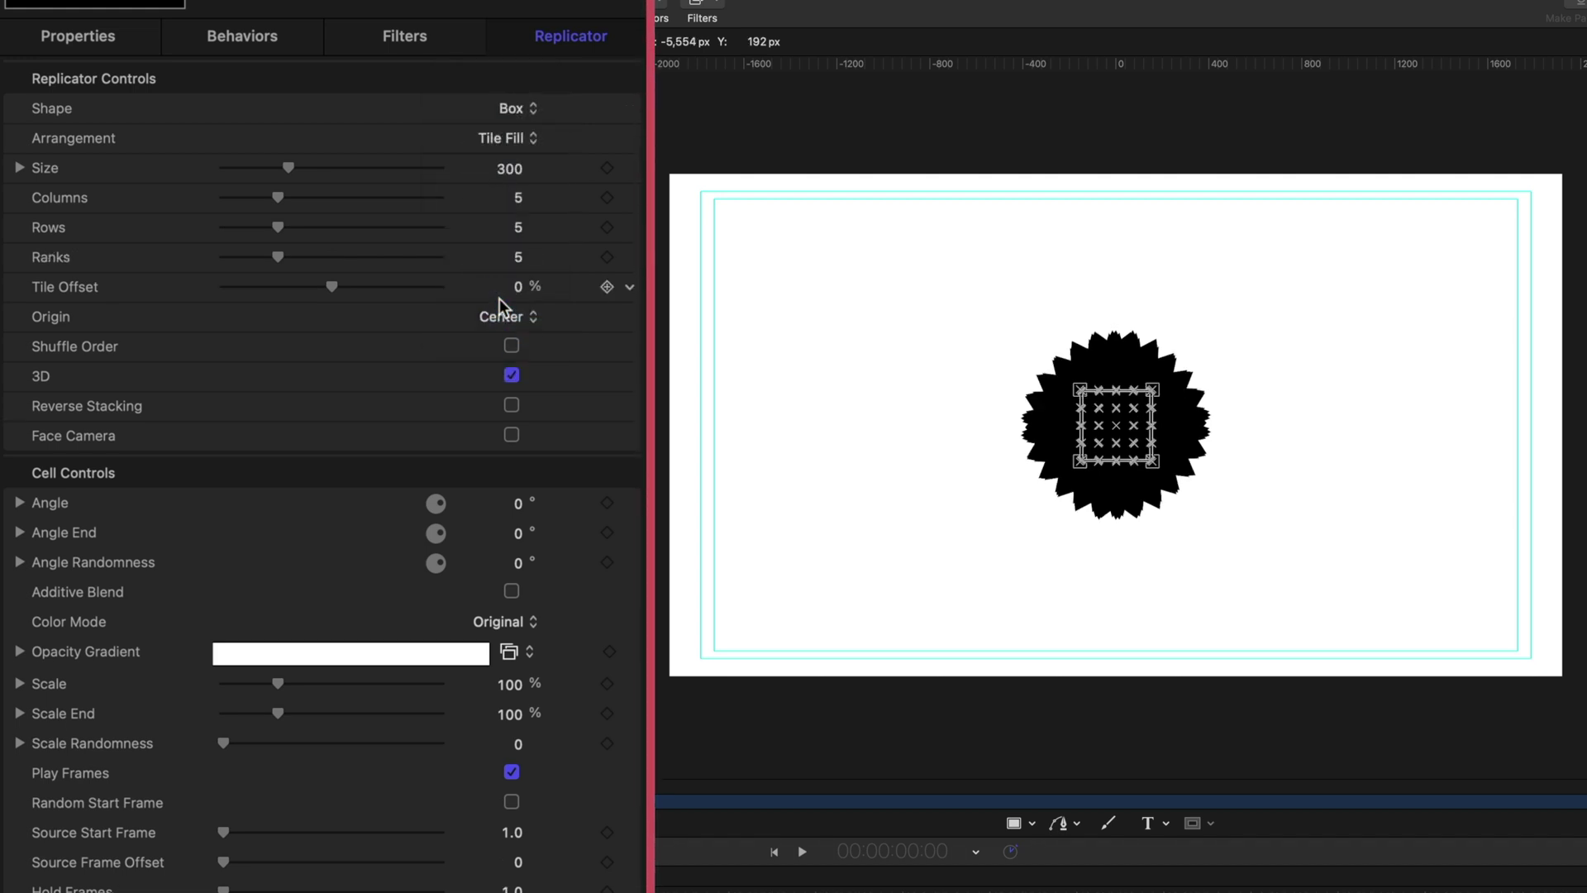
- Set the replicator to 1 column, 1 row and 10 ranks
{"action": "left_click", "coordinate": [517, 198]}
{"action": "type", "text": "1"}
{"action": "key", "text": "Return"}
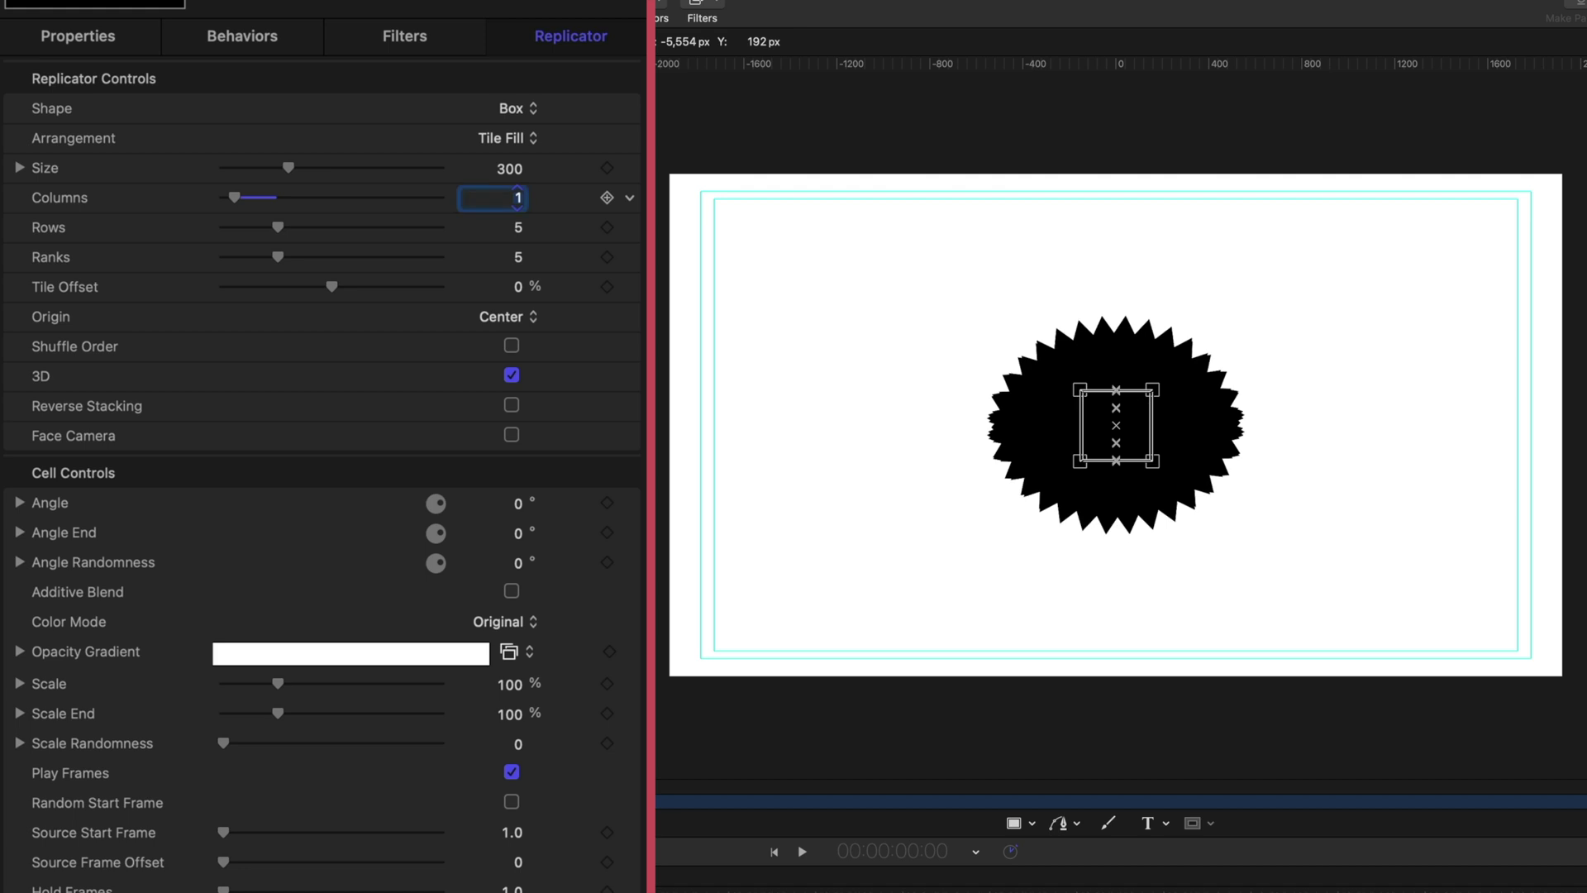
{"action": "left_click", "coordinate": [519, 229]}
{"action": "type", "text": "1"}
{"action": "key", "text": "Return"}
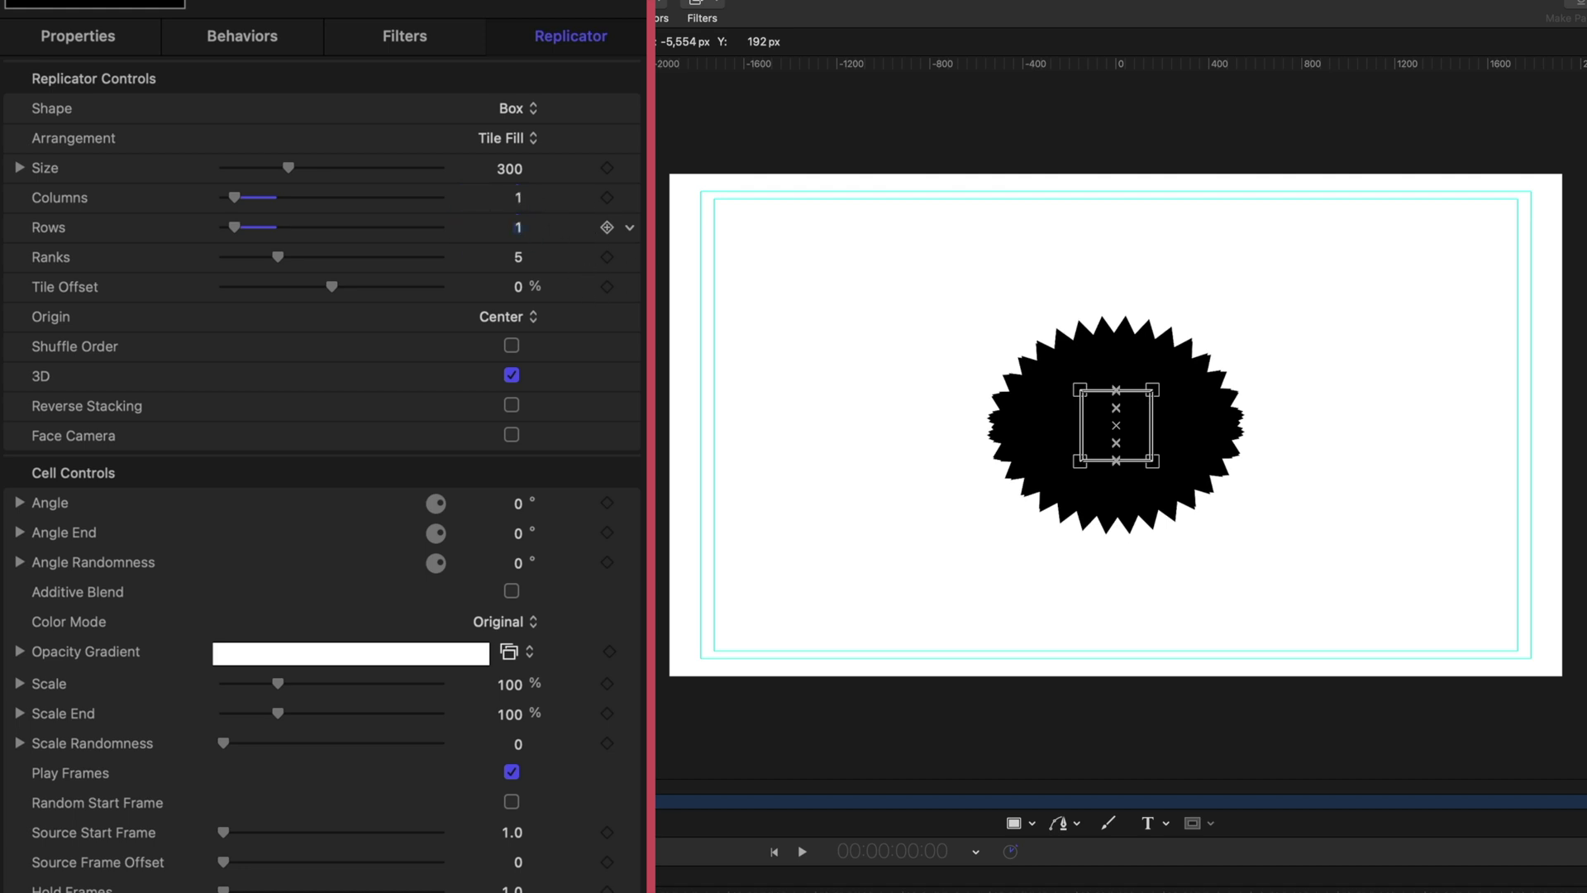
{"action": "left_click", "coordinate": [515, 257]}
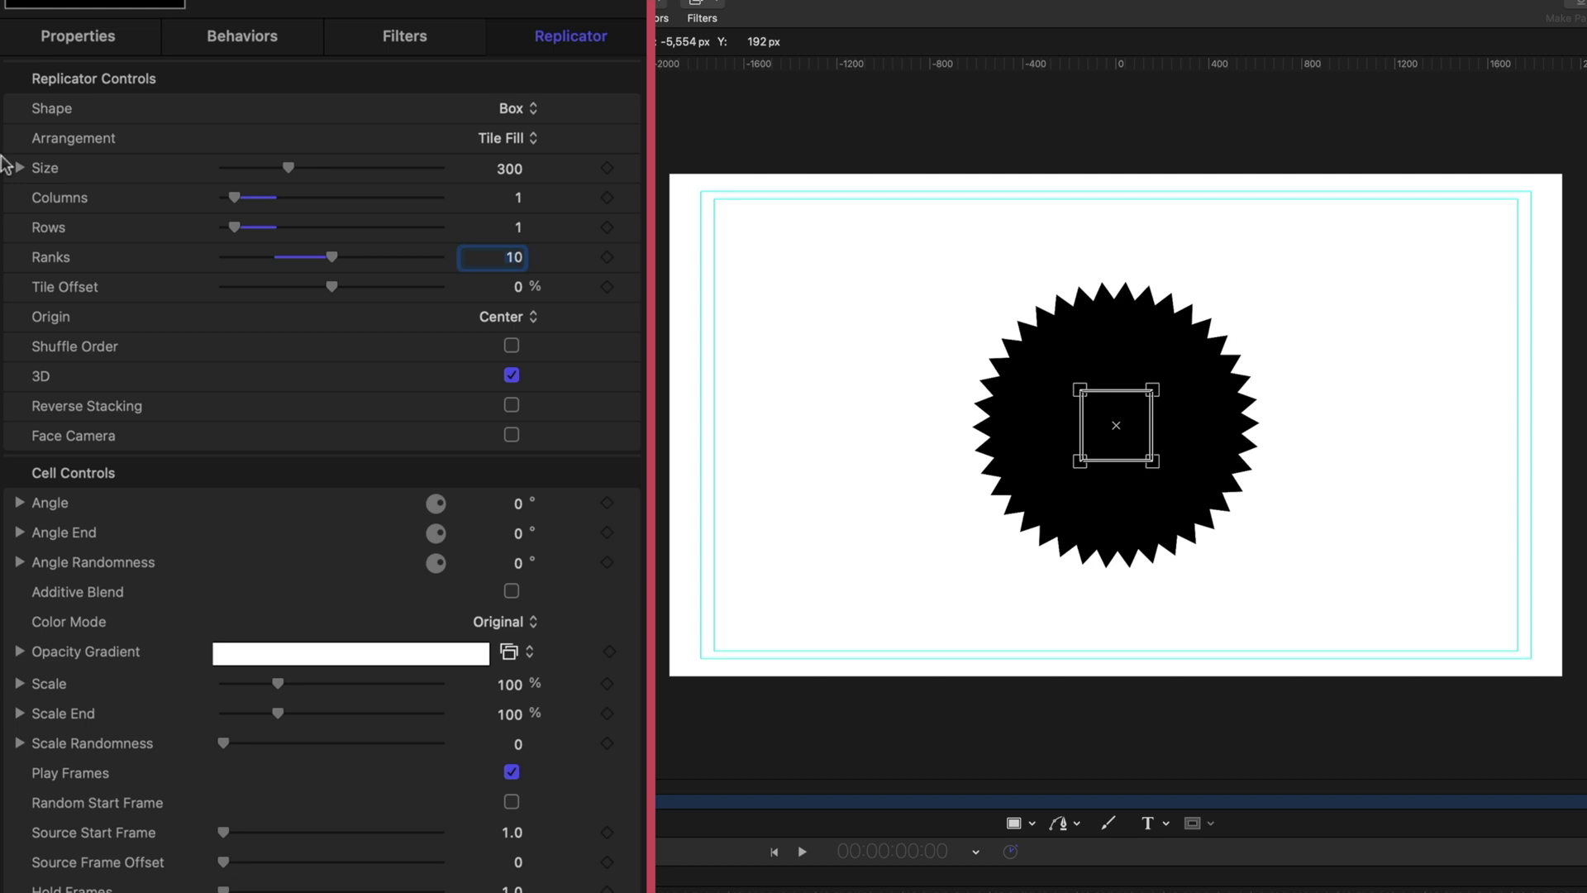
- Set the replicator's depth to 3600 and its origin to Back
{"action": "left_click", "coordinate": [19, 168]}
{"action": "left_click", "coordinate": [494, 260]}
{"action": "type", "text": "3600"}
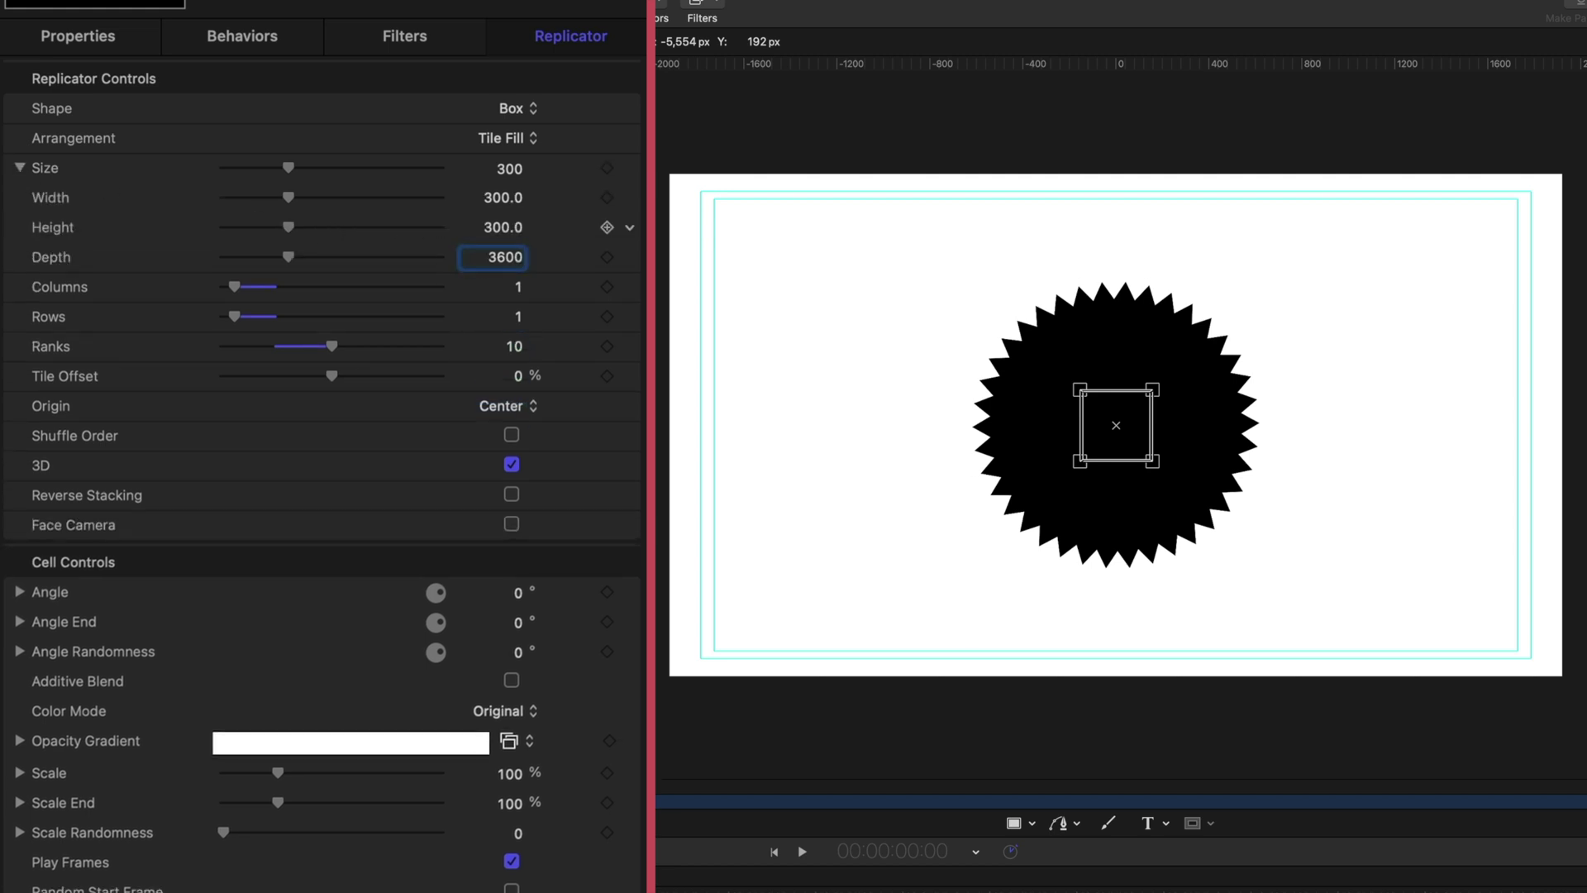
{"action": "key", "text": "Return"}
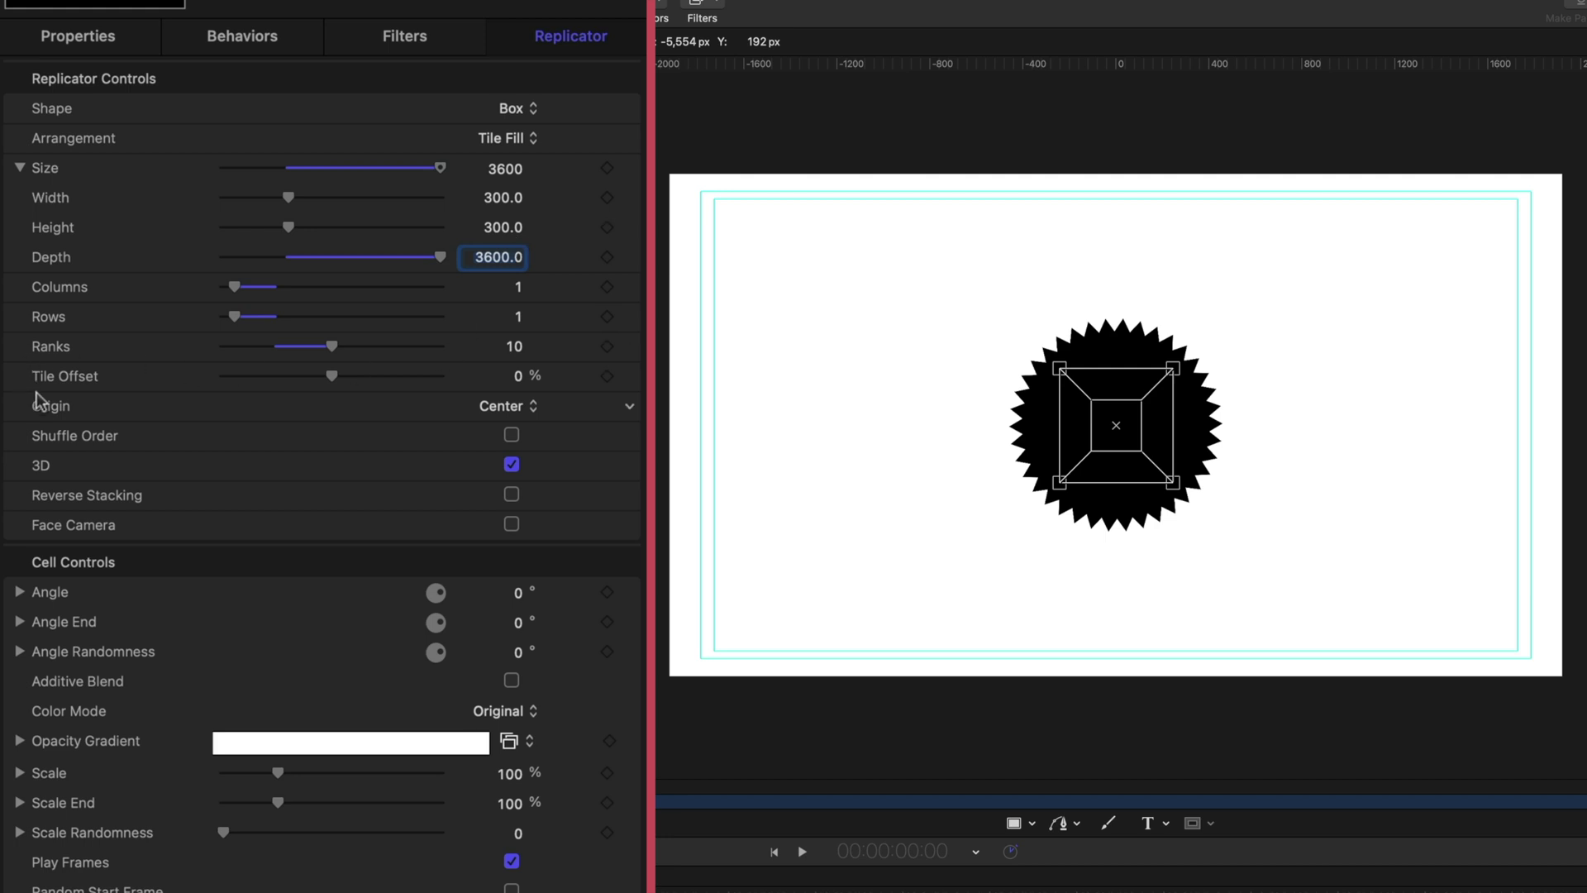
{"action": "left_click", "coordinate": [518, 408]}
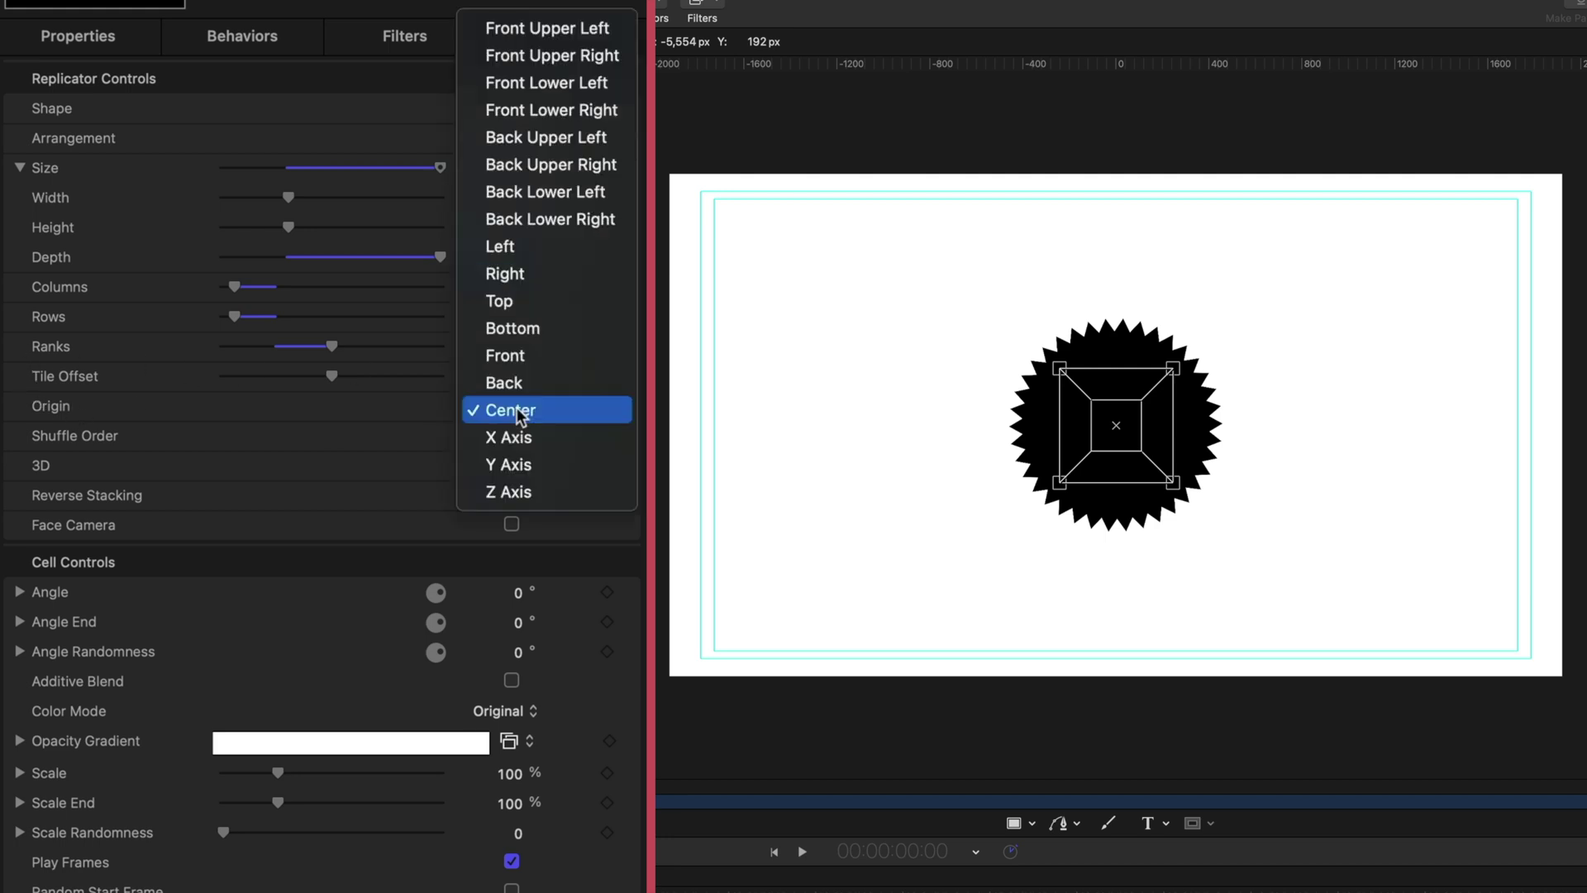
{"action": "left_click", "coordinate": [519, 384]}
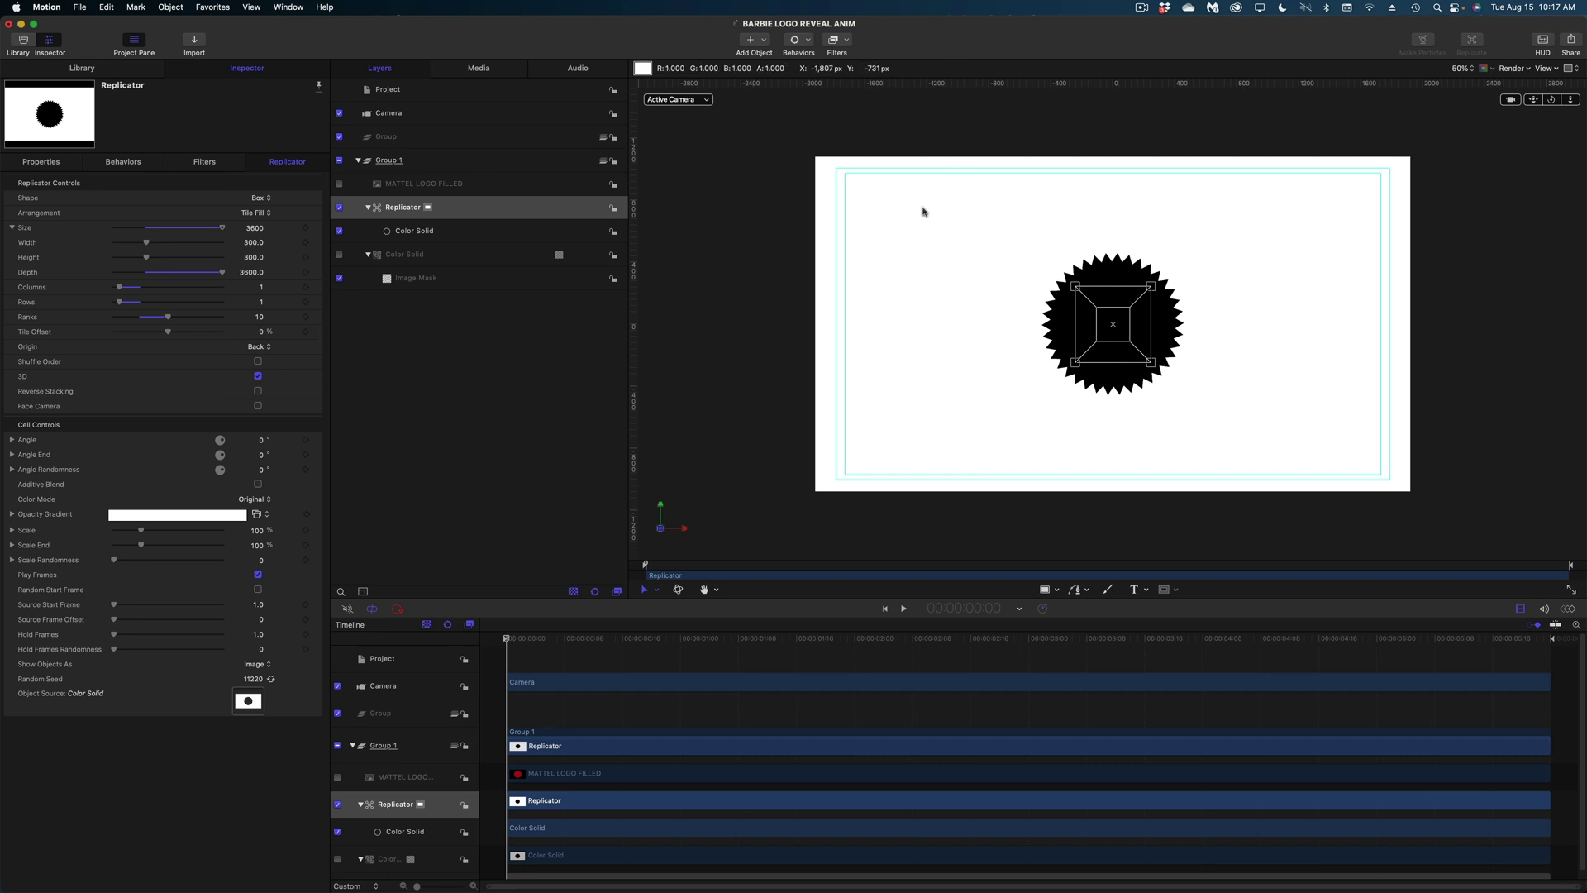
- Inspect the replicator's ranks and their spacing from the camera in the Left view
{"action": "left_click", "coordinate": [707, 101]}
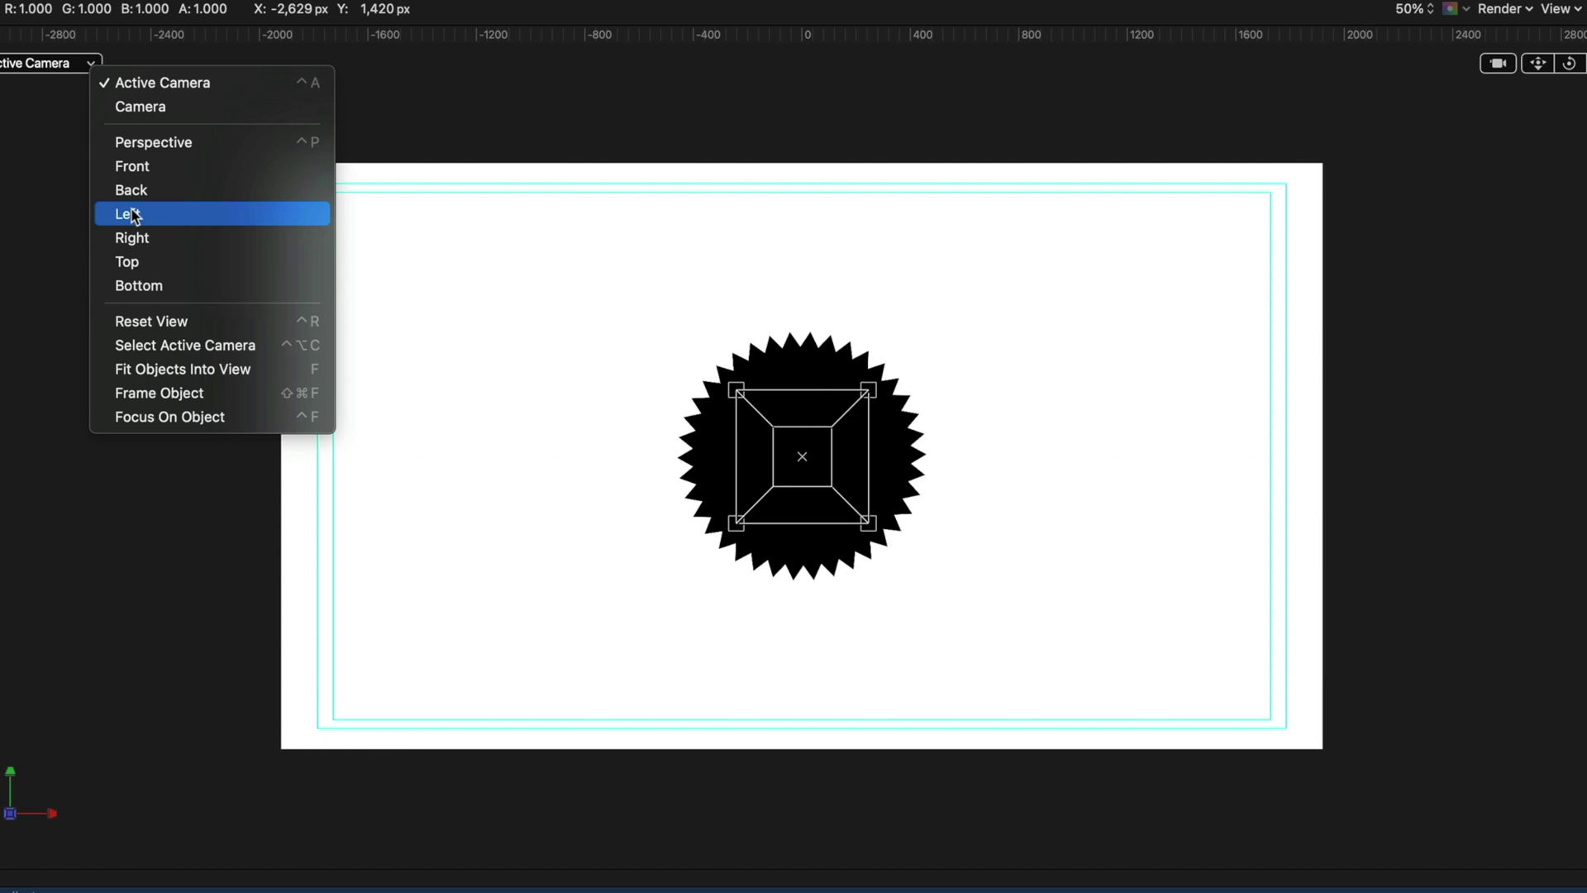
{"action": "left_click", "coordinate": [132, 215]}
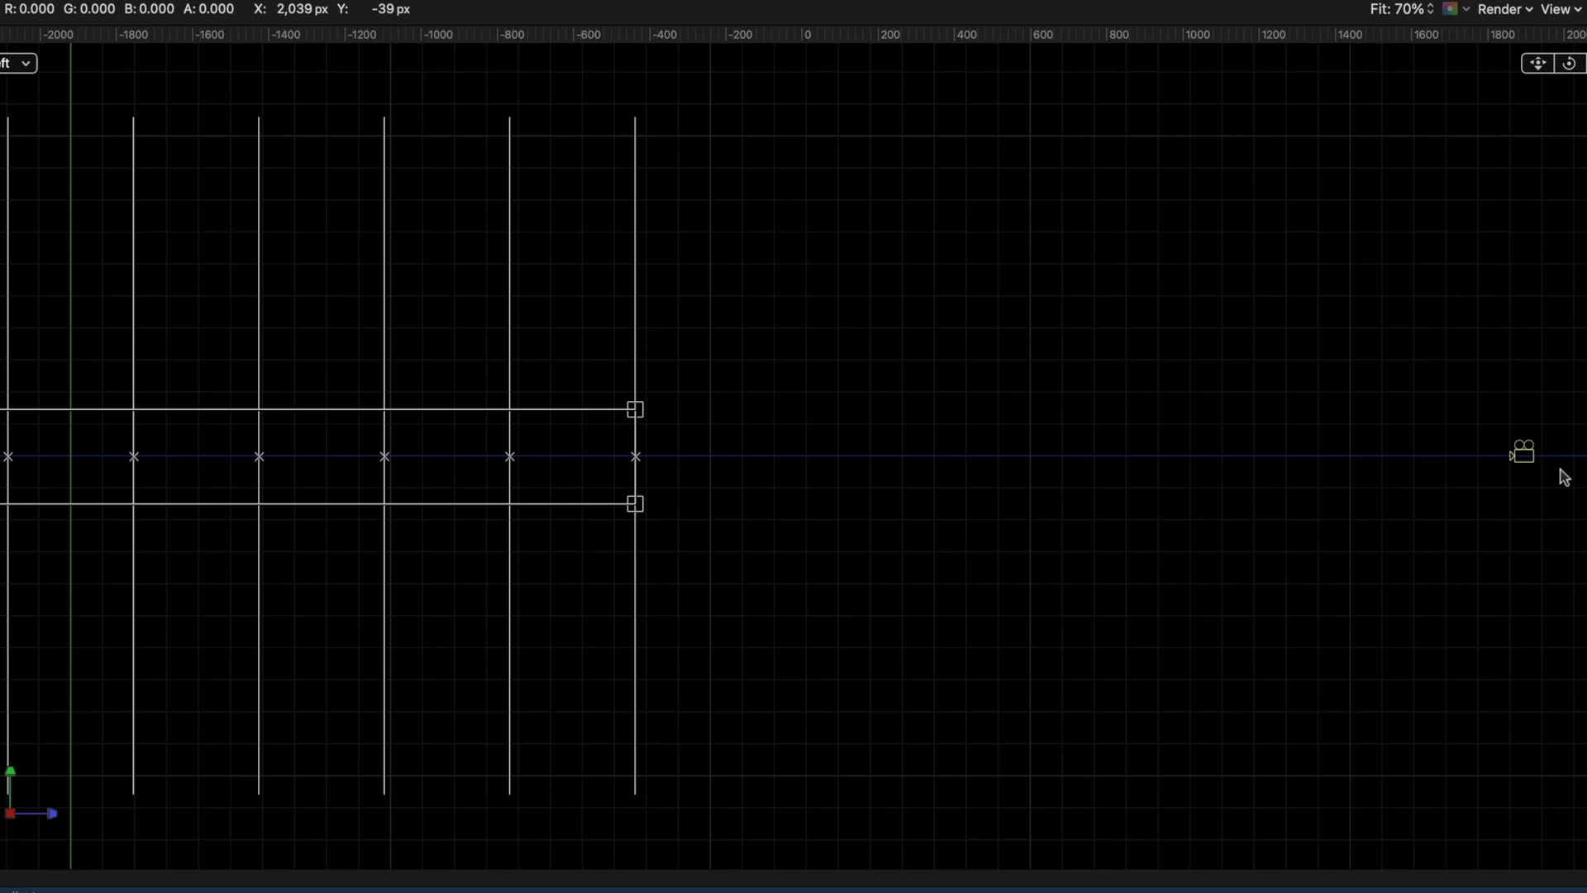
{"action": "key", "text": "super+minus"}
{"action": "key", "text": "super+minus"}
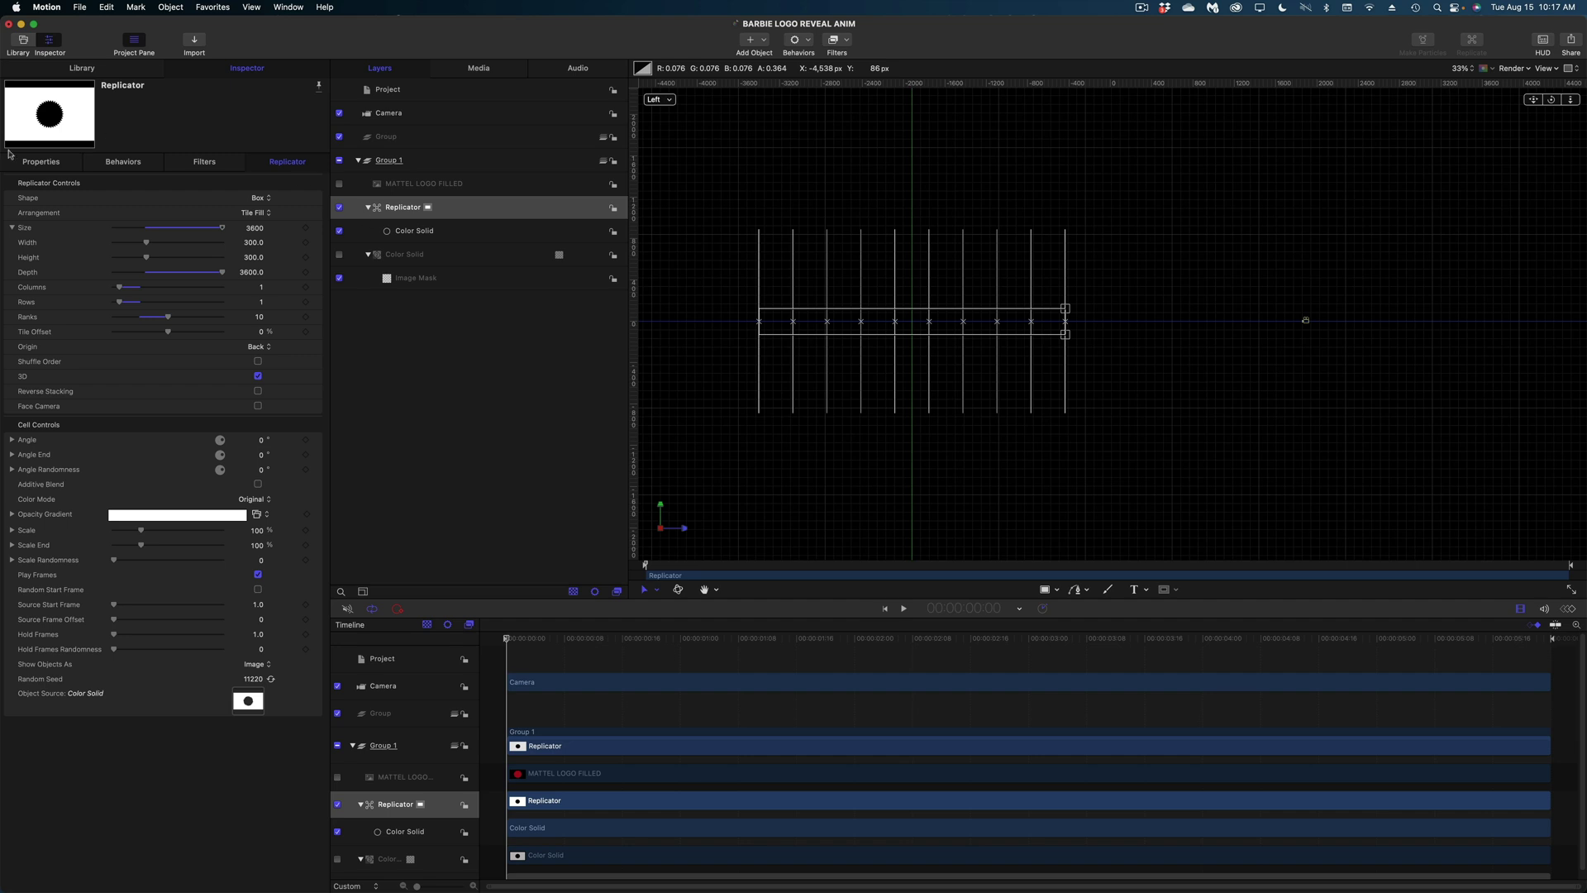
- Move the replicator forward along Z to 2300 px and switch the viewport to Active Camera
{"action": "left_click", "coordinate": [38, 162]}
{"action": "left_click", "coordinate": [11, 199]}
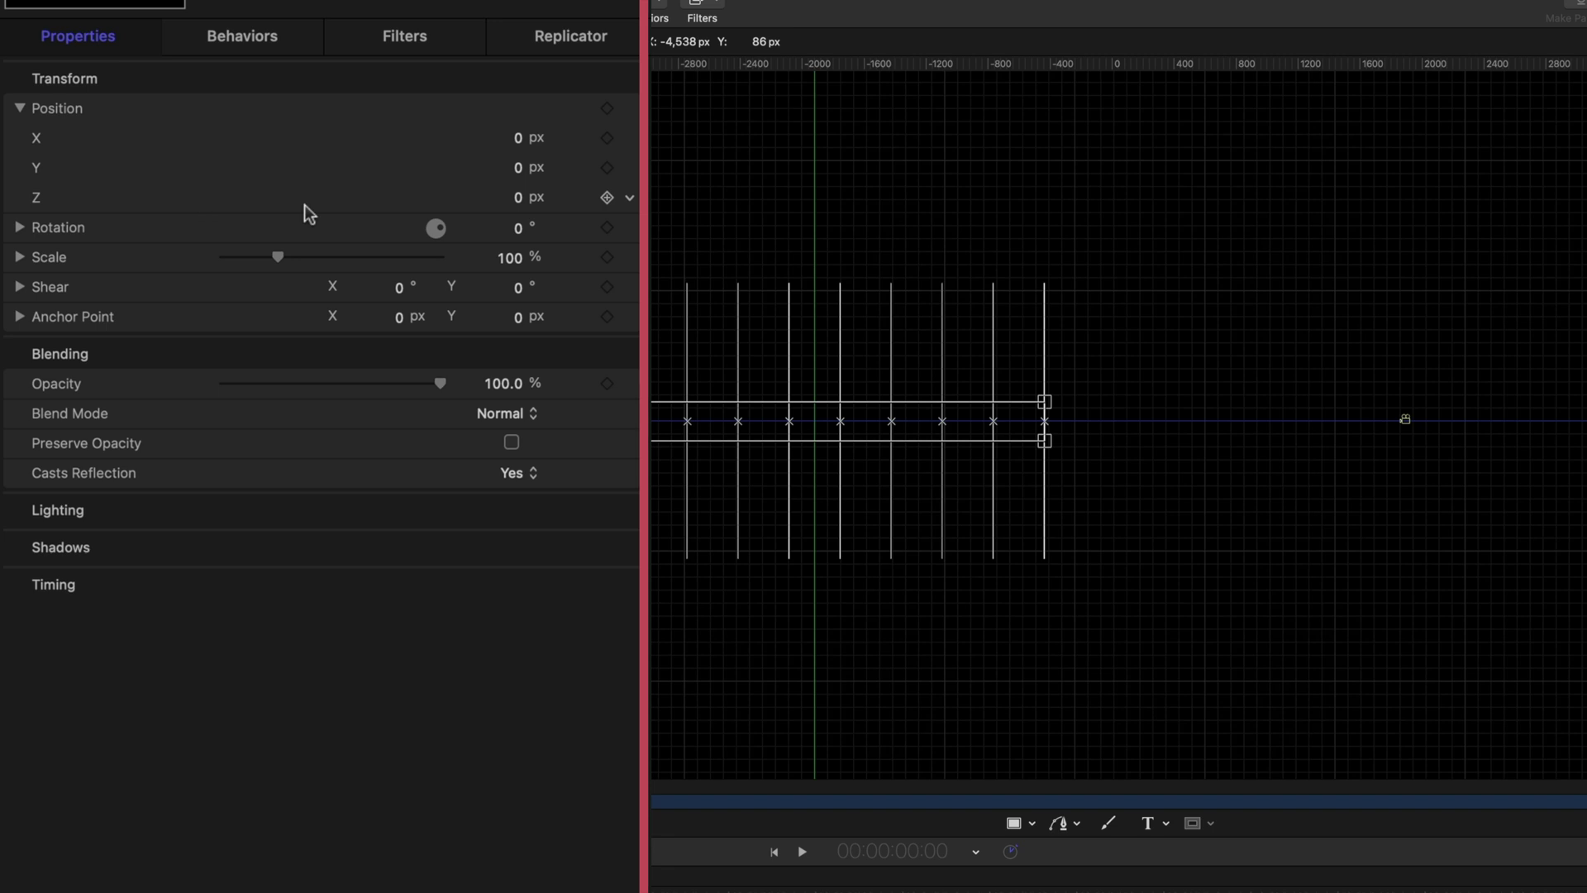
{"action": "left_click_drag", "start_coordinate": [517, 196], "coordinate": [968, 197]}
{"action": "key", "text": "F8"}
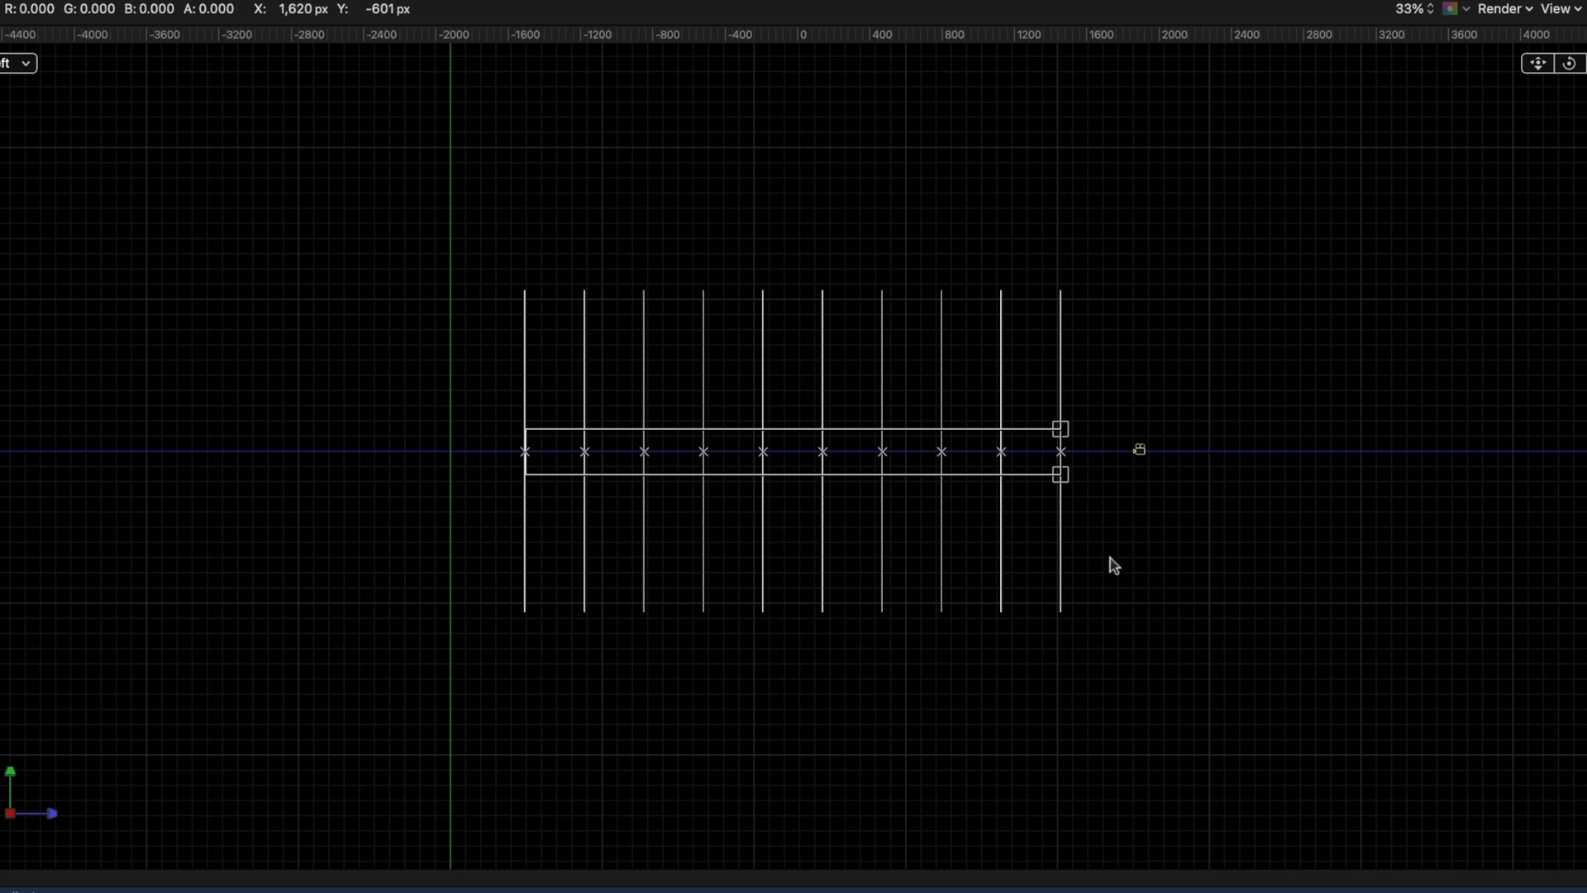
{"action": "left_click", "coordinate": [27, 63]}
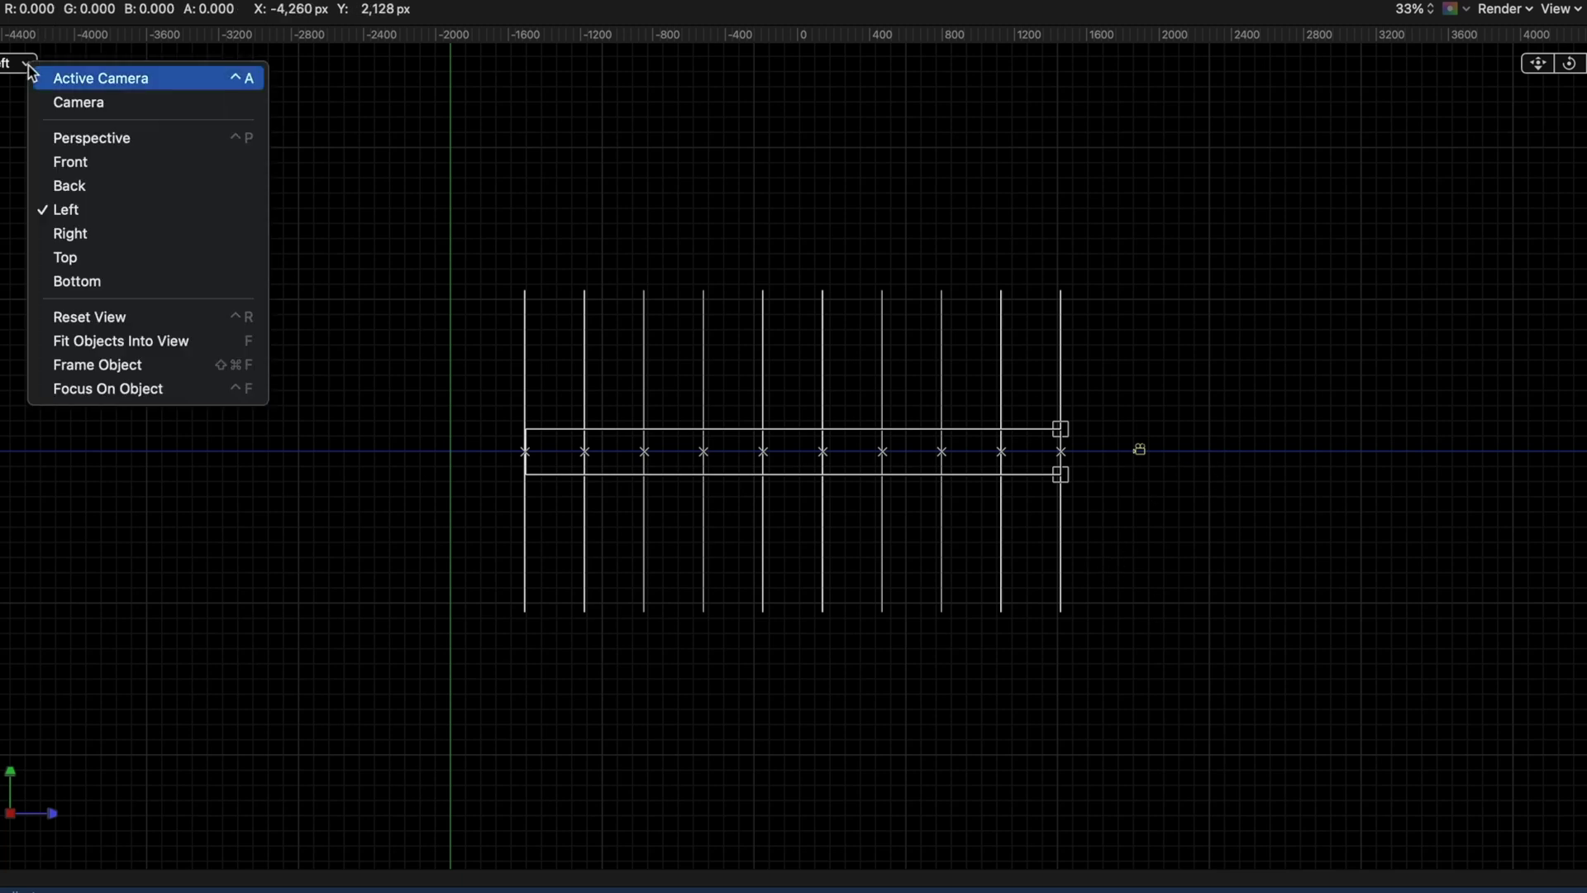
{"action": "left_click", "coordinate": [40, 76]}
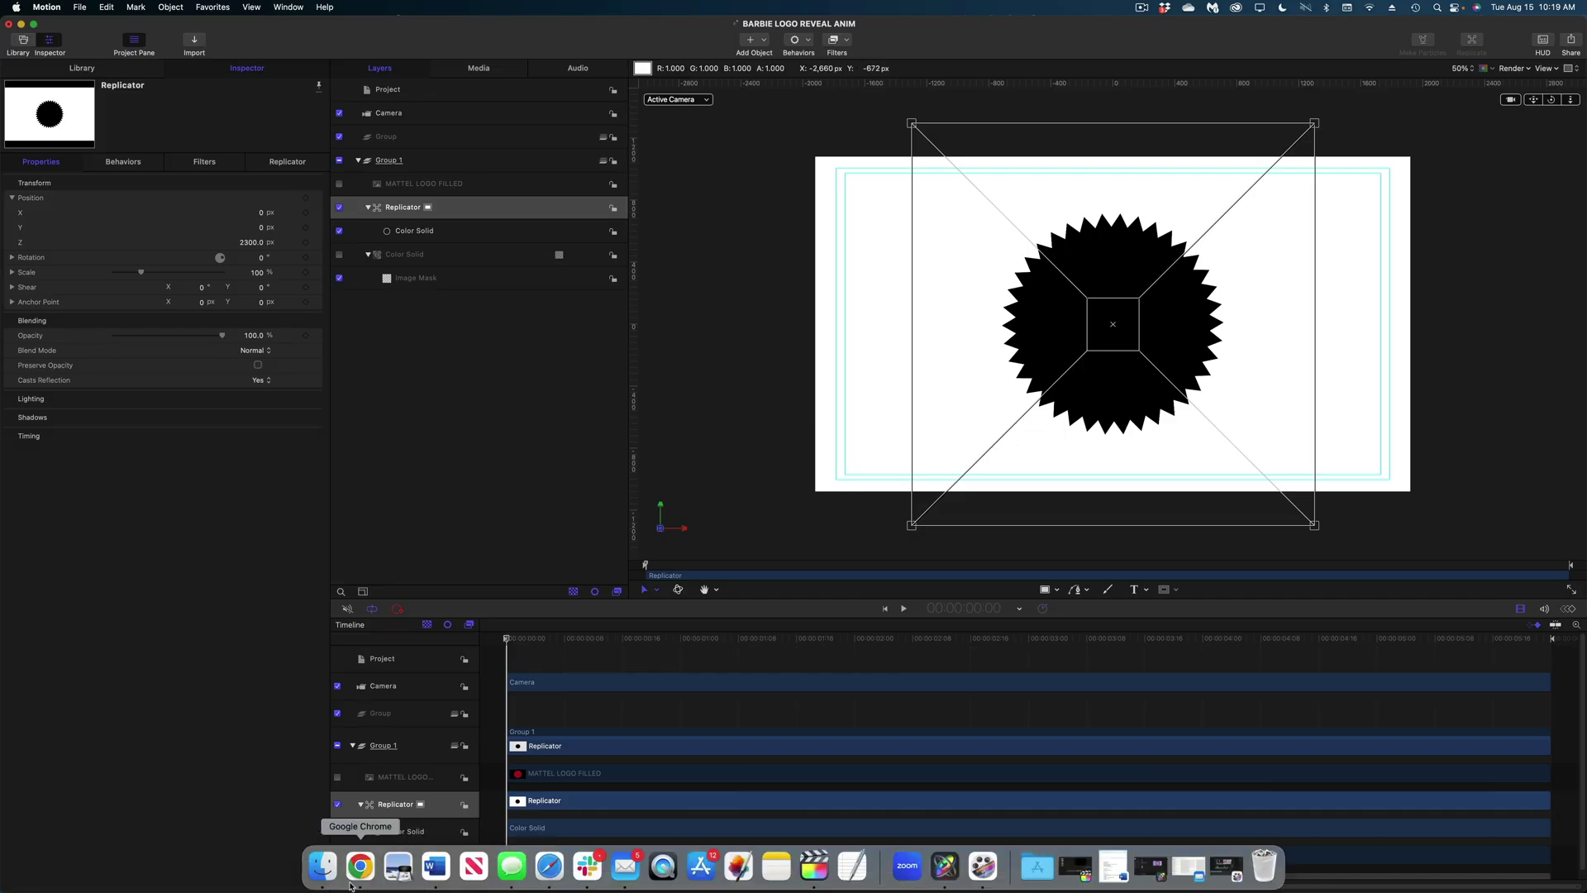
{"action": "left_click", "coordinate": [321, 865]}
{"action": "left_click_drag", "start_coordinate": [822, 376], "coordinate": [482, 150]}
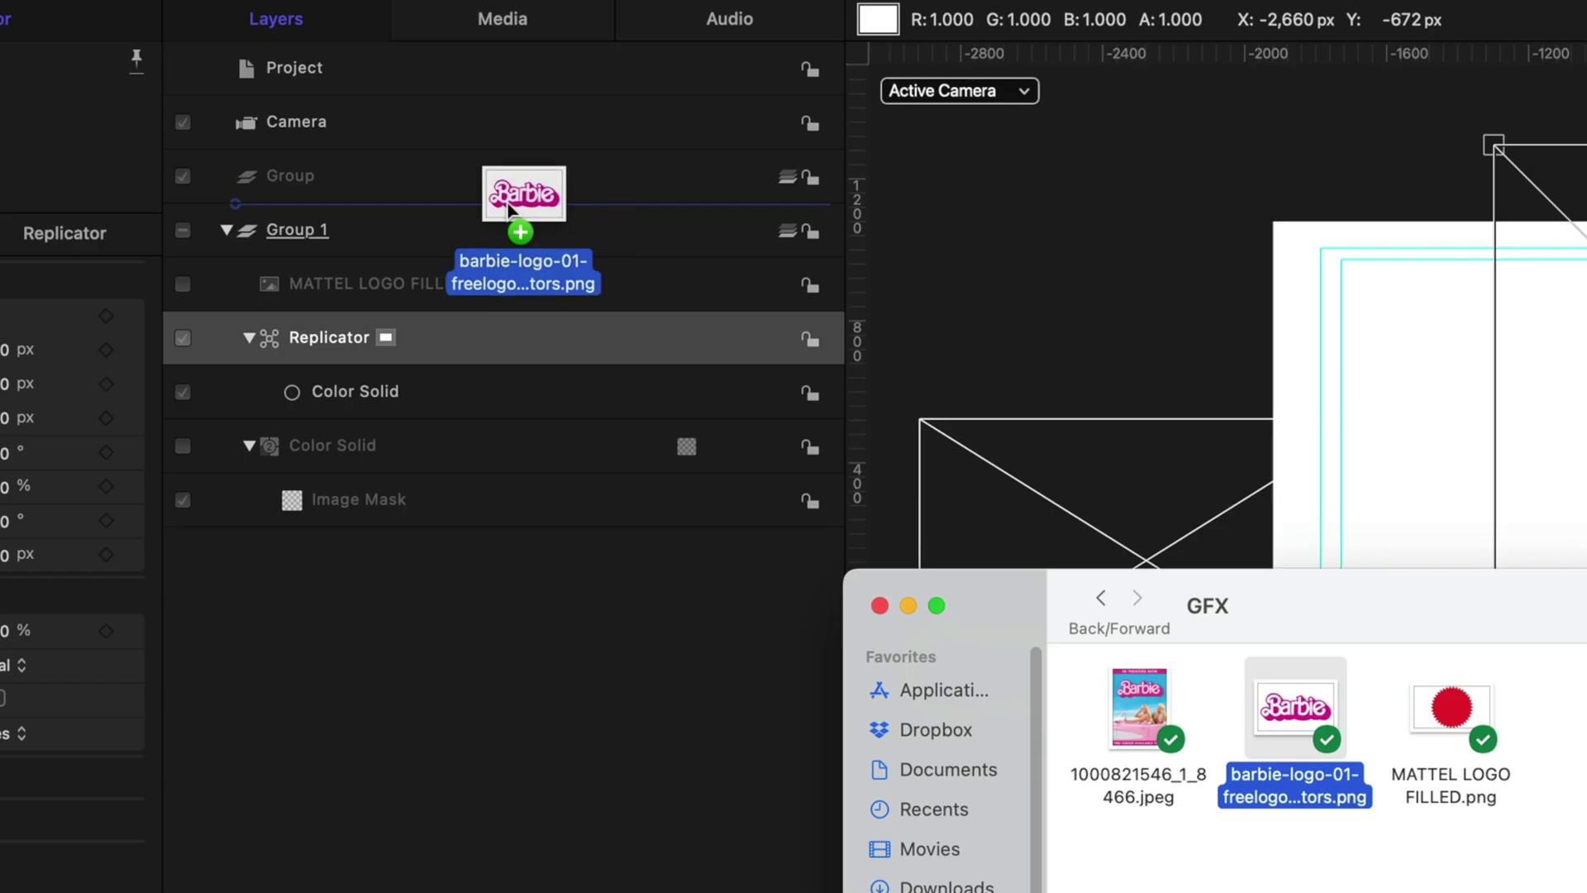
{"action": "left_click_drag", "start_coordinate": [509, 207], "coordinate": [509, 205]}
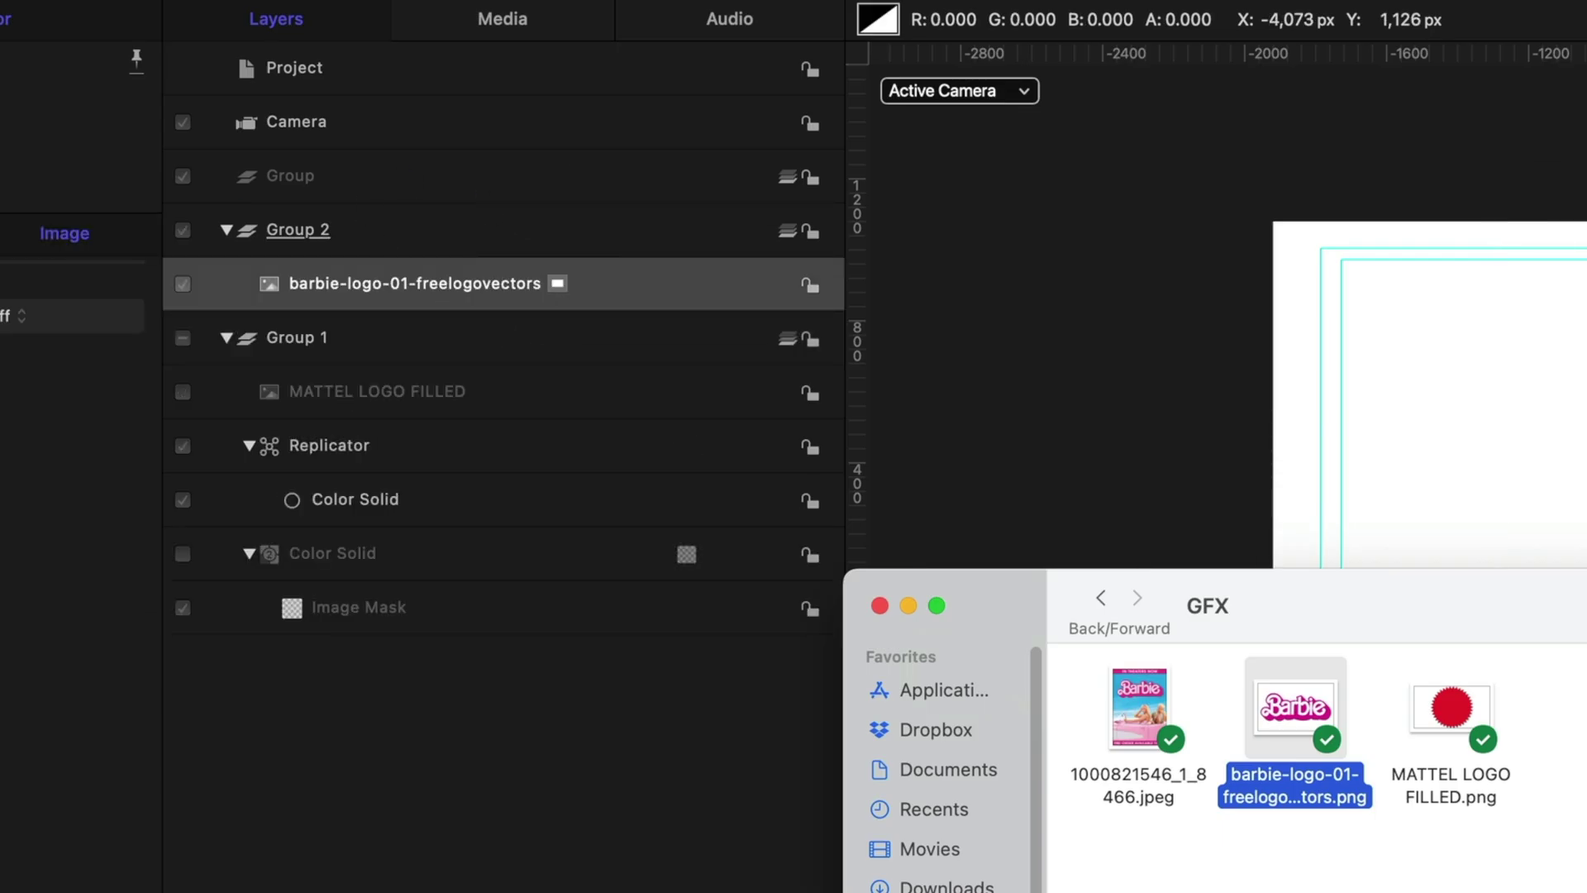
{"action": "left_click_drag", "start_coordinate": [1145, 692], "coordinate": [511, 260]}
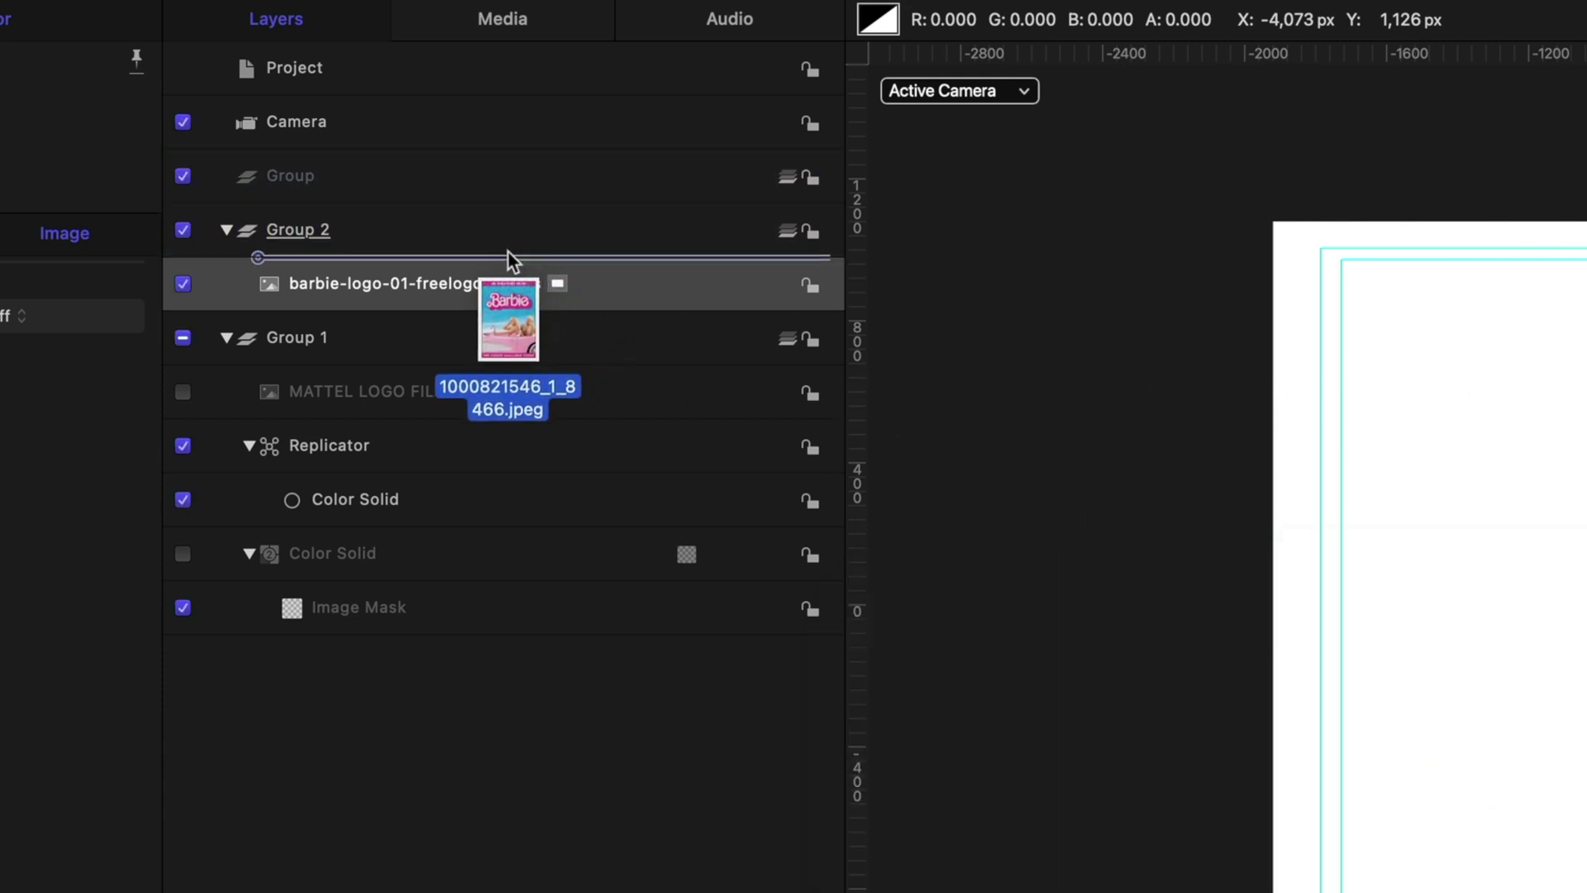
{"action": "left_click", "coordinate": [436, 298]}
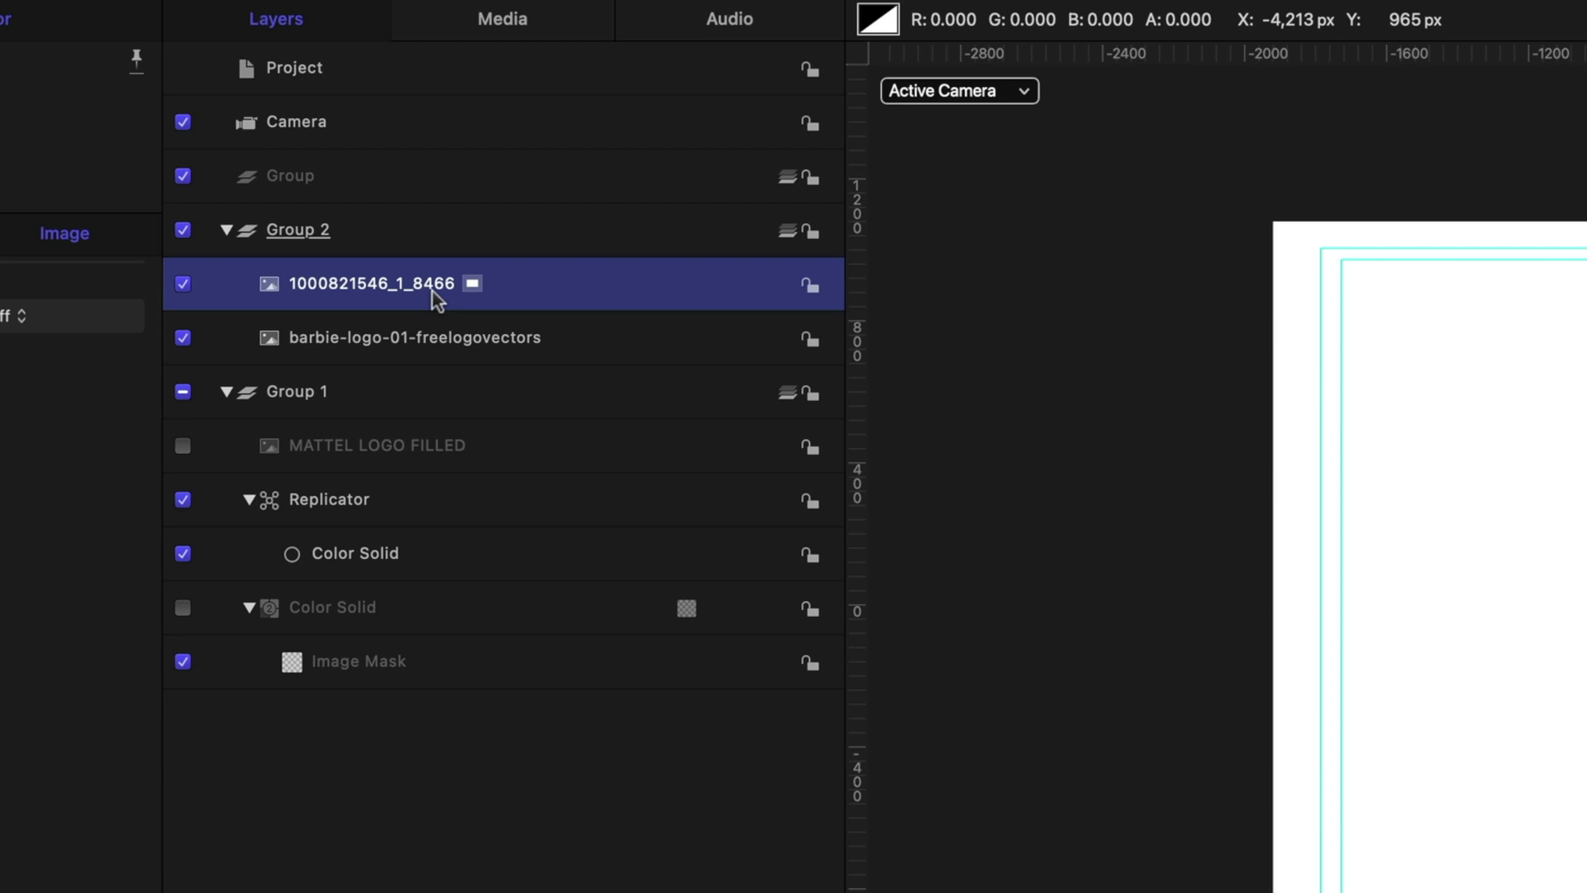
- Set the replicator's Color Mode to Over Pattern
{"action": "left_click", "coordinate": [365, 508]}
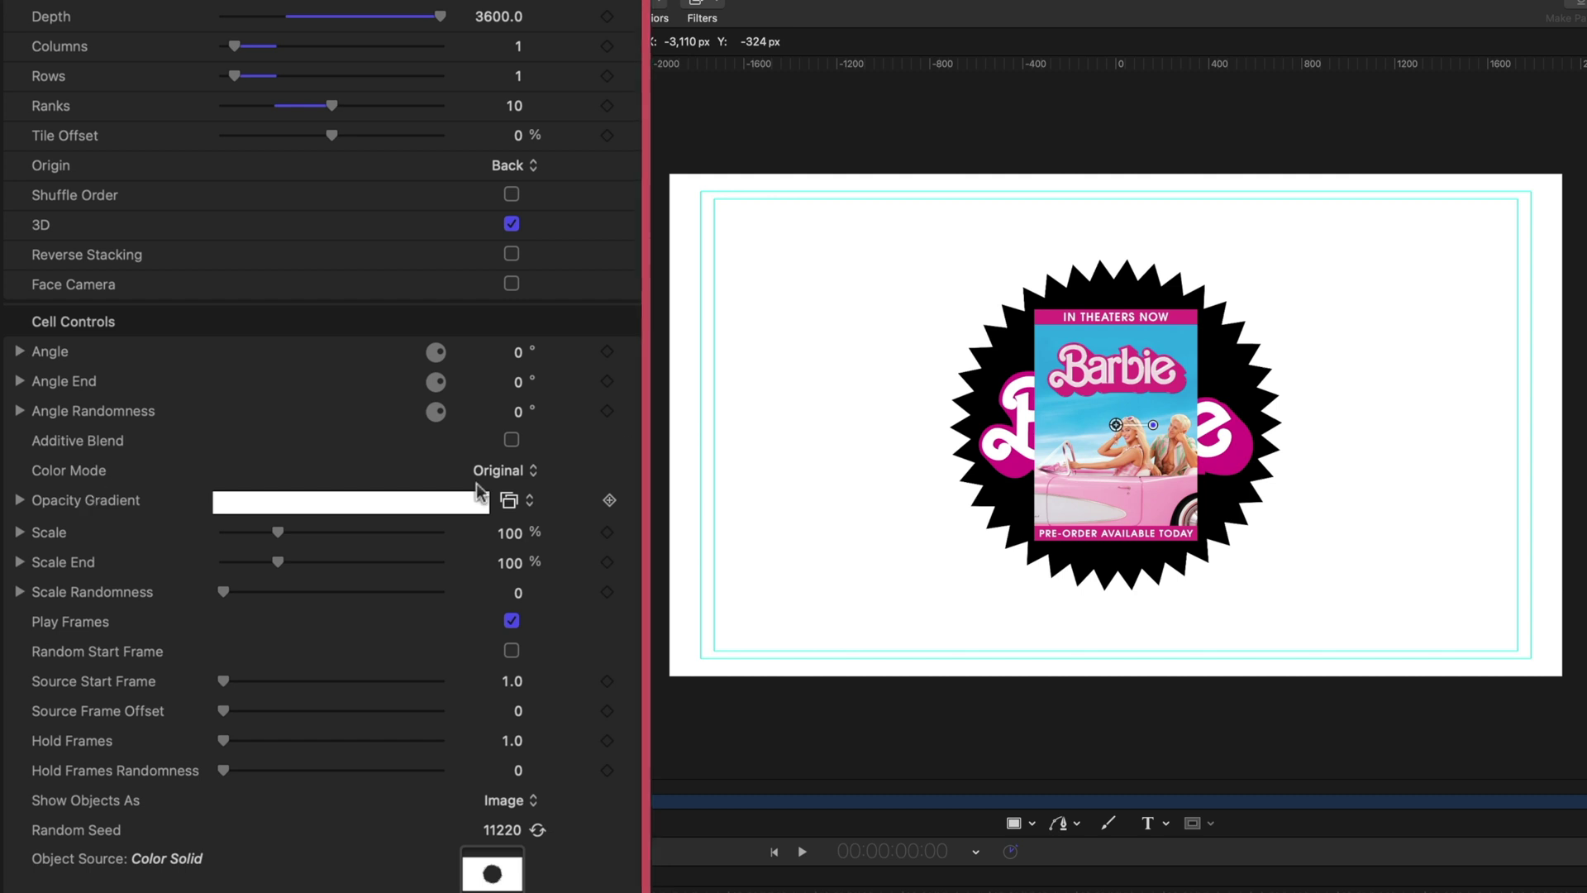
{"action": "left_click", "coordinate": [503, 472]}
{"action": "left_click", "coordinate": [539, 531]}
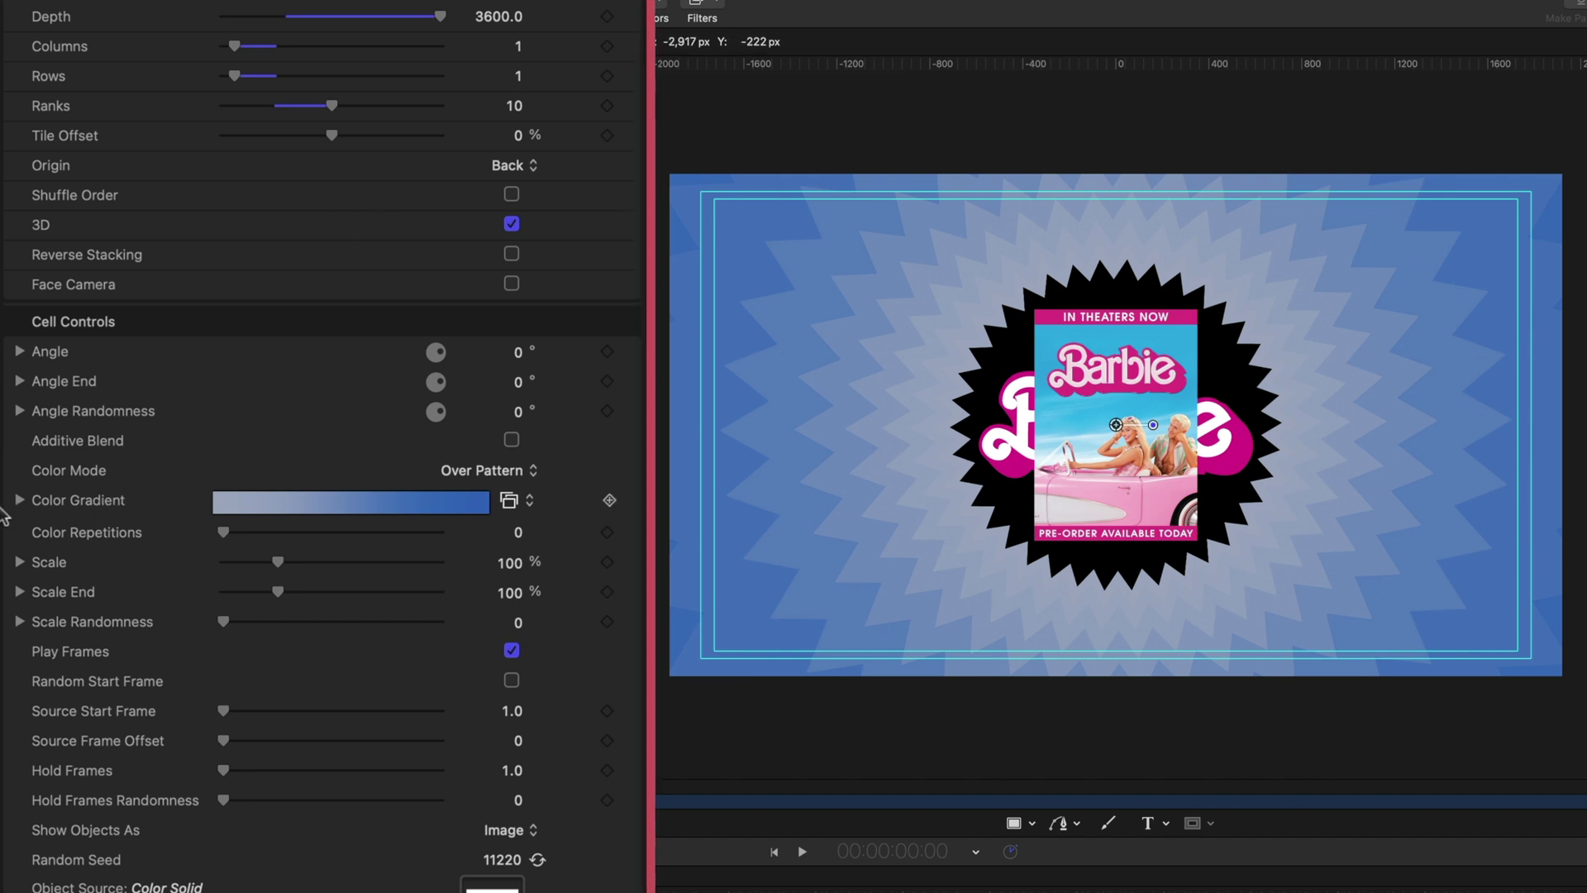
- Expand the replicator's Color Gradient and sample the Barbie logo's magenta for the first color tag
{"action": "left_click", "coordinate": [19, 501]}
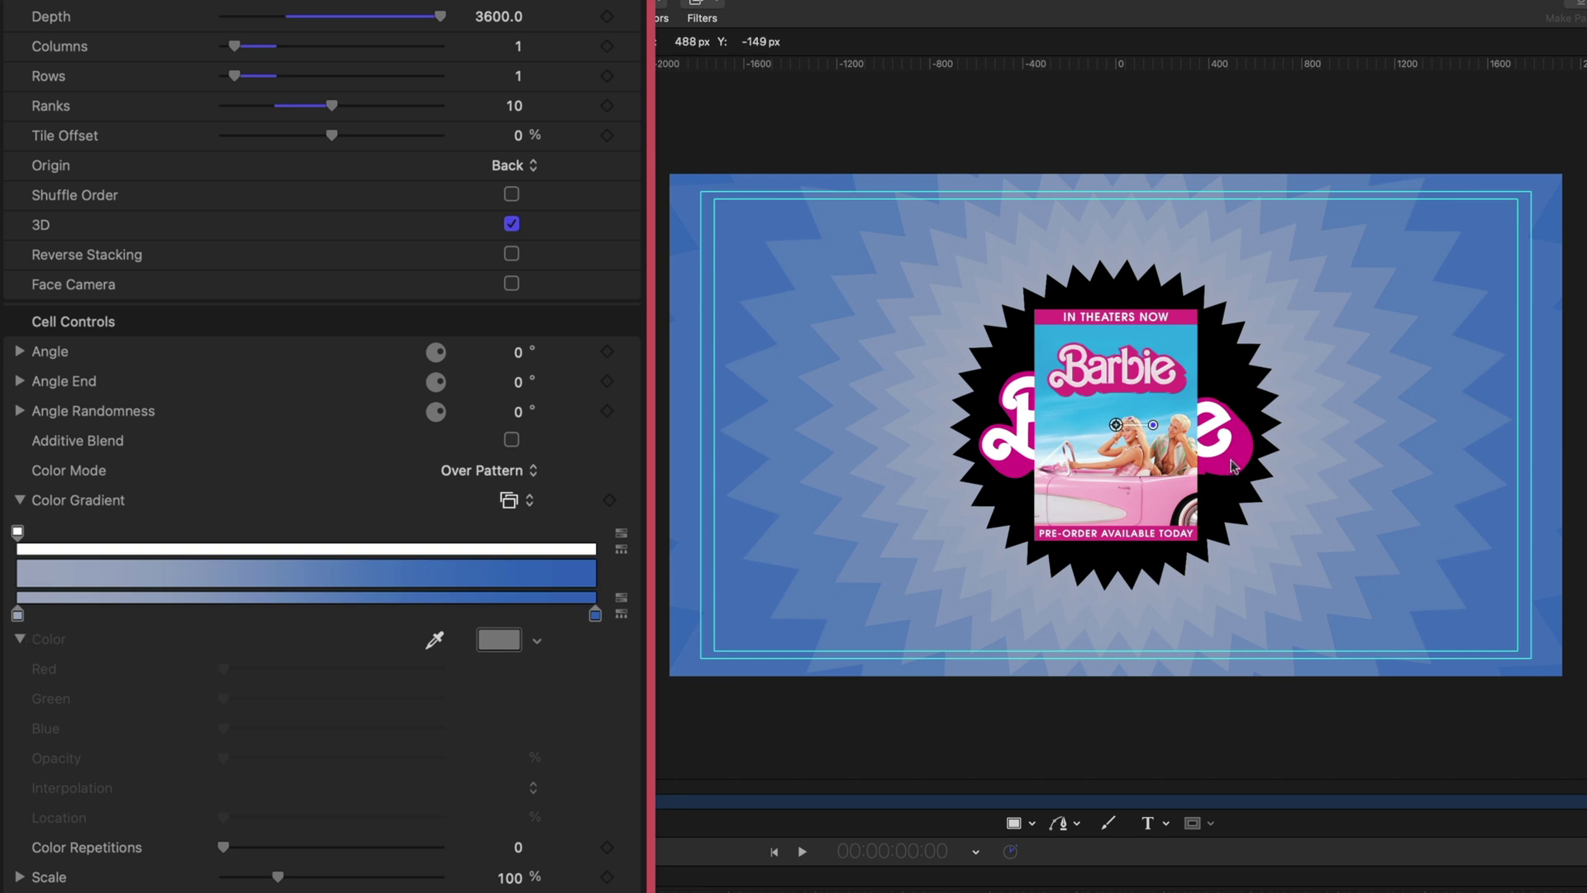
{"action": "left_click", "coordinate": [17, 616]}
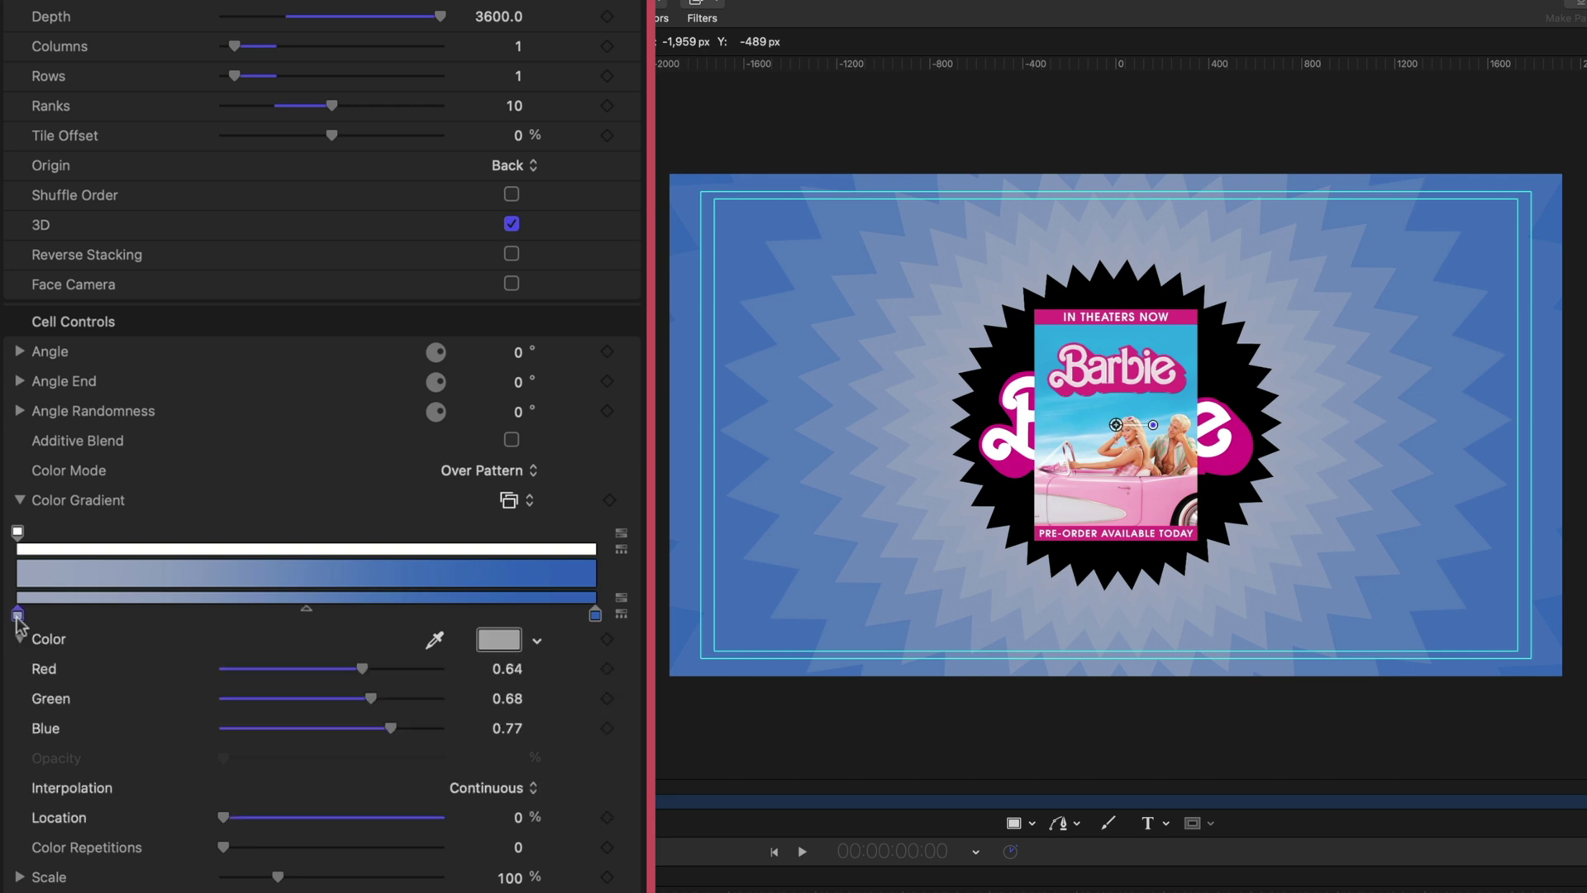
{"action": "left_click", "coordinate": [437, 640]}
{"action": "left_click", "coordinate": [1233, 459]}
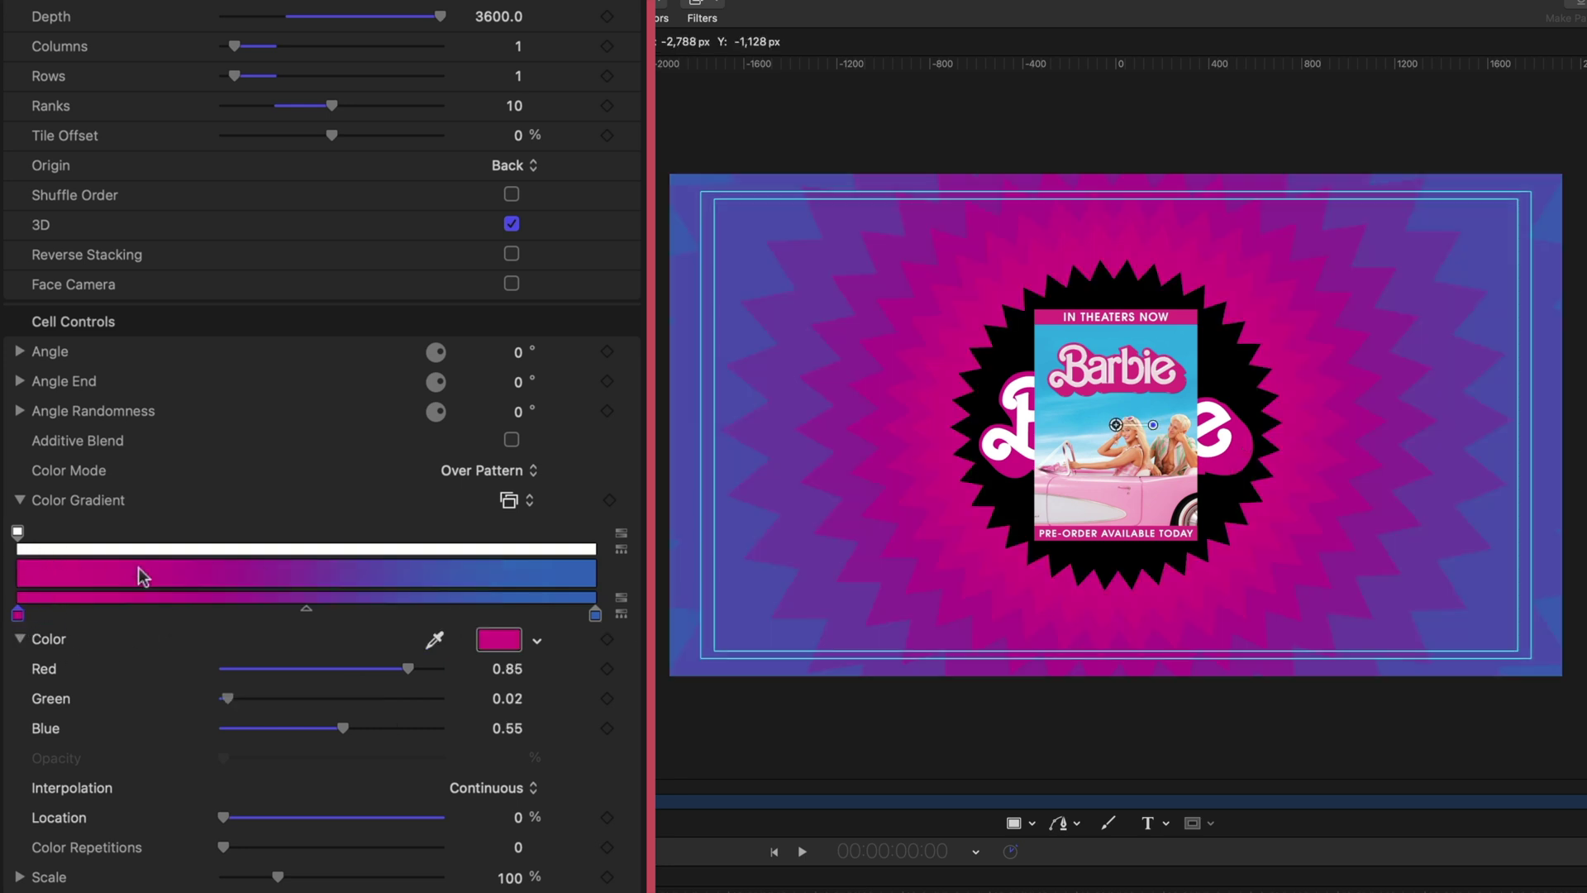
- Add a second color tag at about 9% on the gradient and sample the light pink from the poster's car
{"action": "left_click", "coordinate": [73, 609]}
{"action": "left_click", "coordinate": [435, 639]}
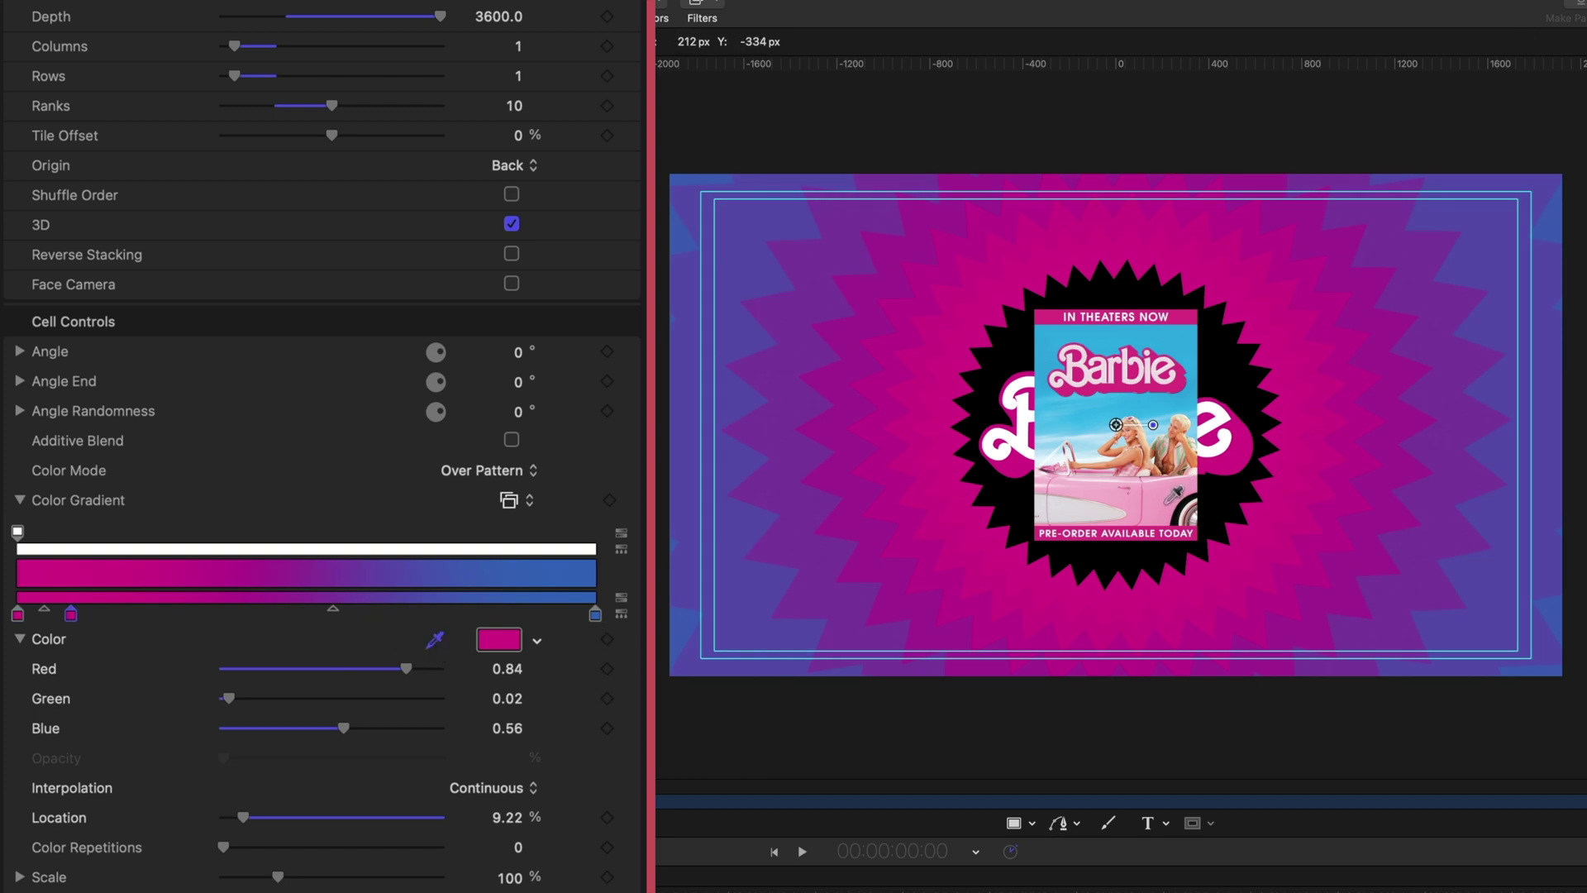
{"action": "left_click", "coordinate": [1166, 505]}
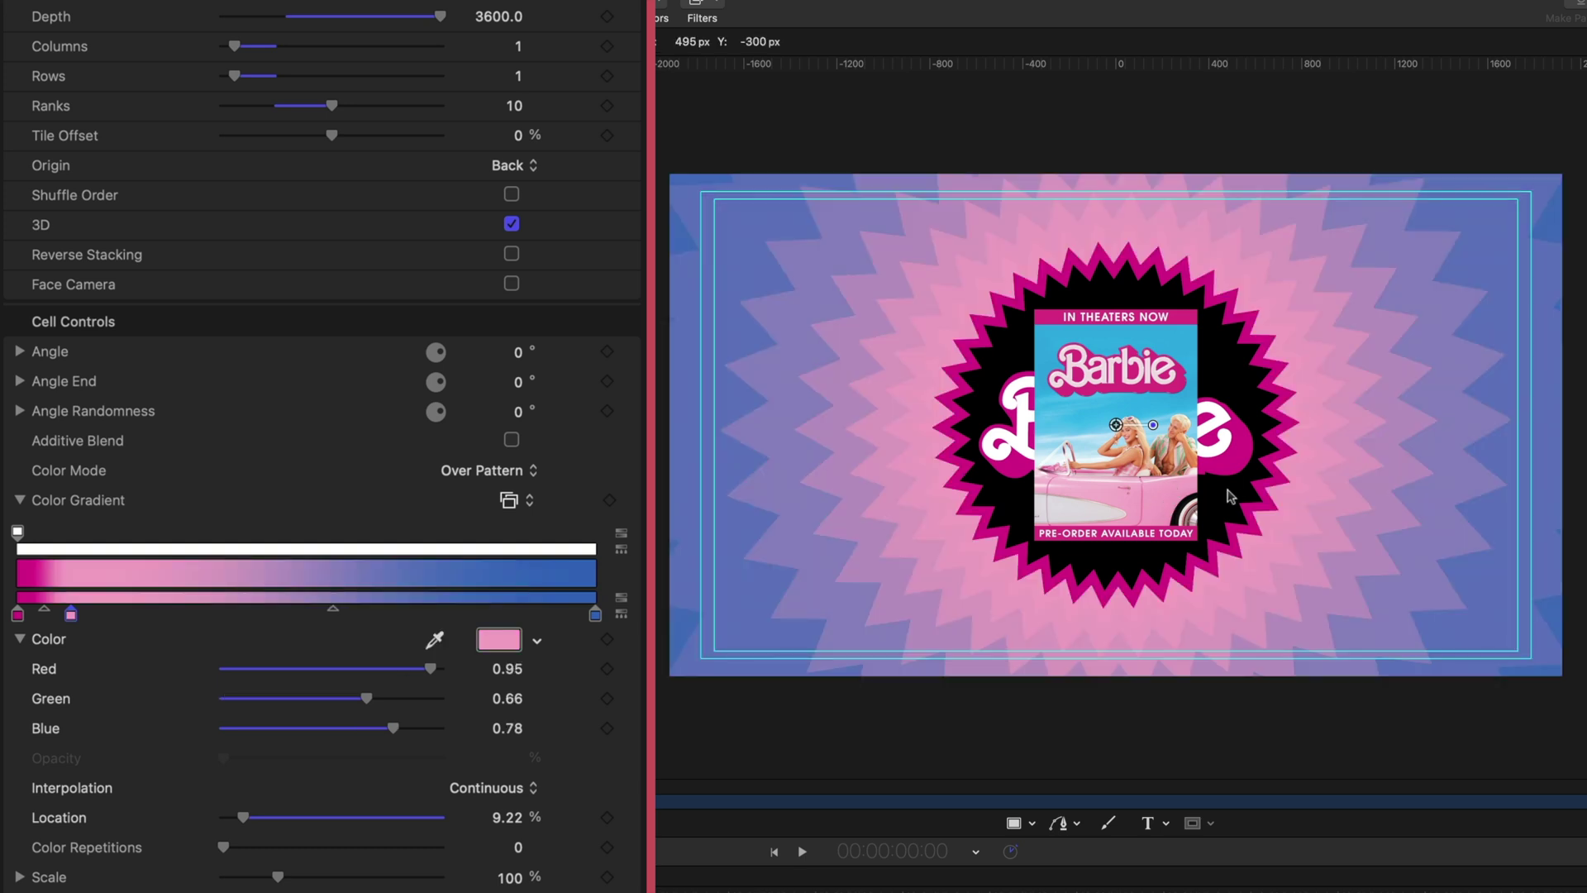
- Add a third color tag at about 18%, sample the light blue from the poster's sky, and hide the poster layer
{"action": "left_click", "coordinate": [120, 612]}
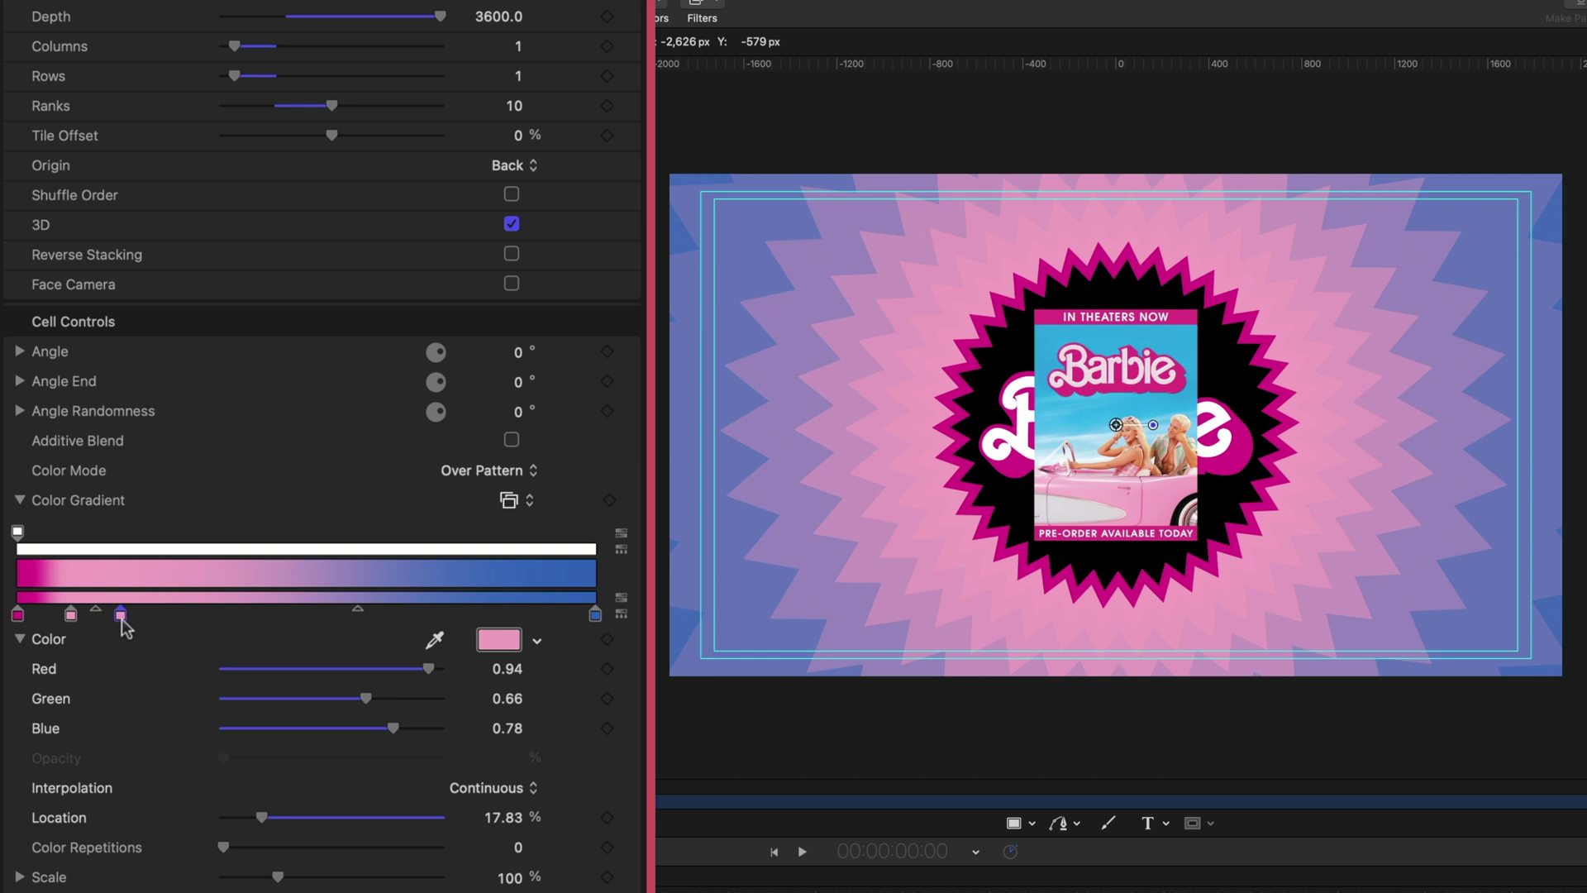
{"action": "left_click", "coordinate": [434, 643]}
{"action": "left_click", "coordinate": [1098, 410]}
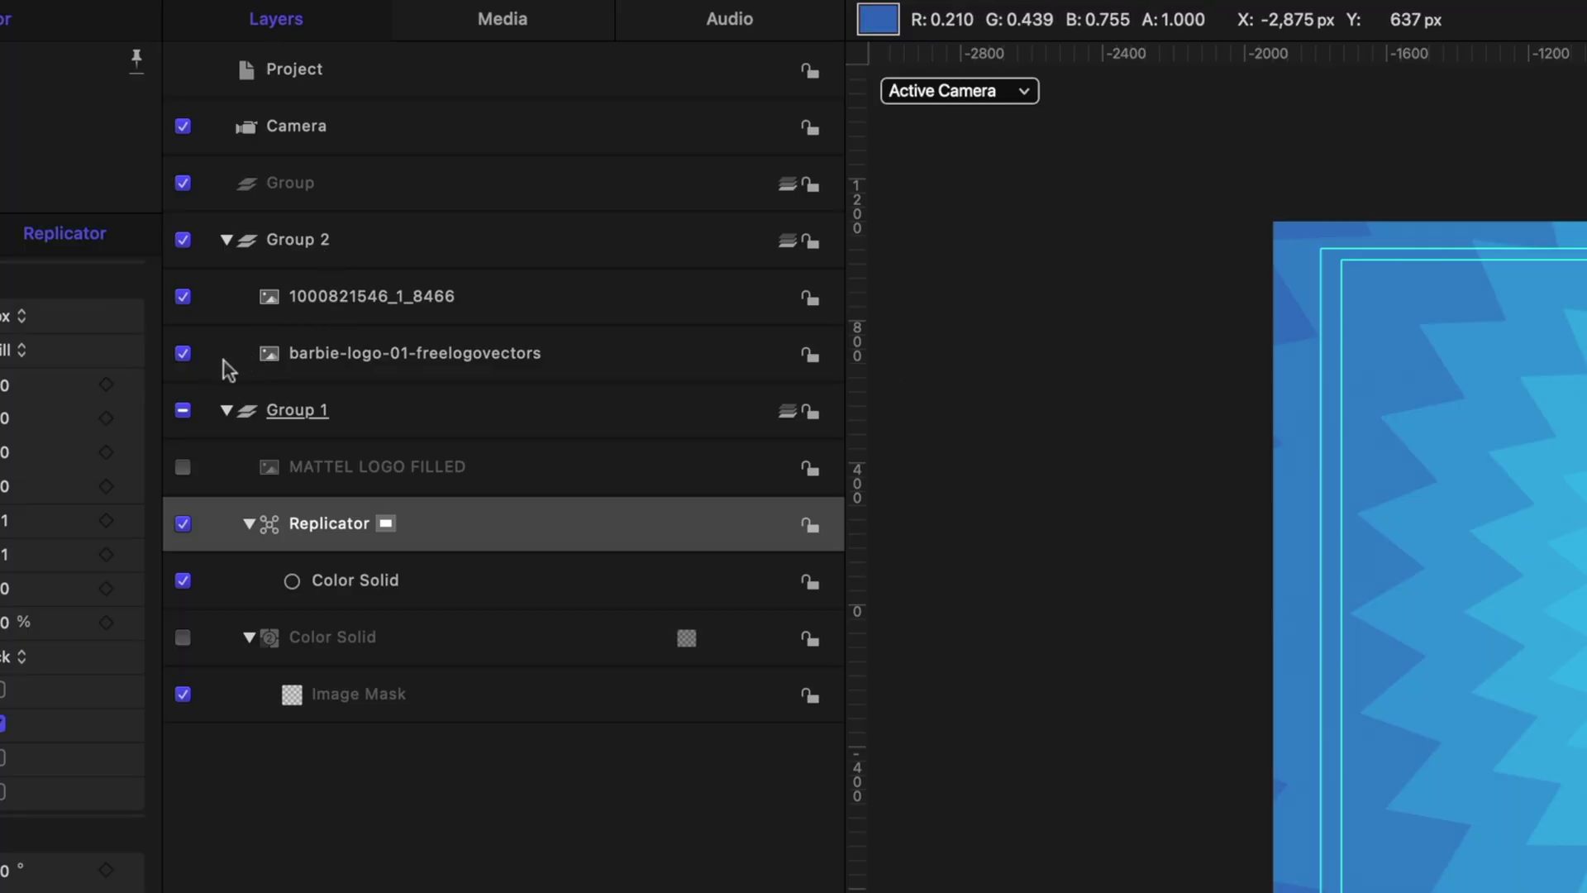
{"action": "left_click", "coordinate": [183, 296]}
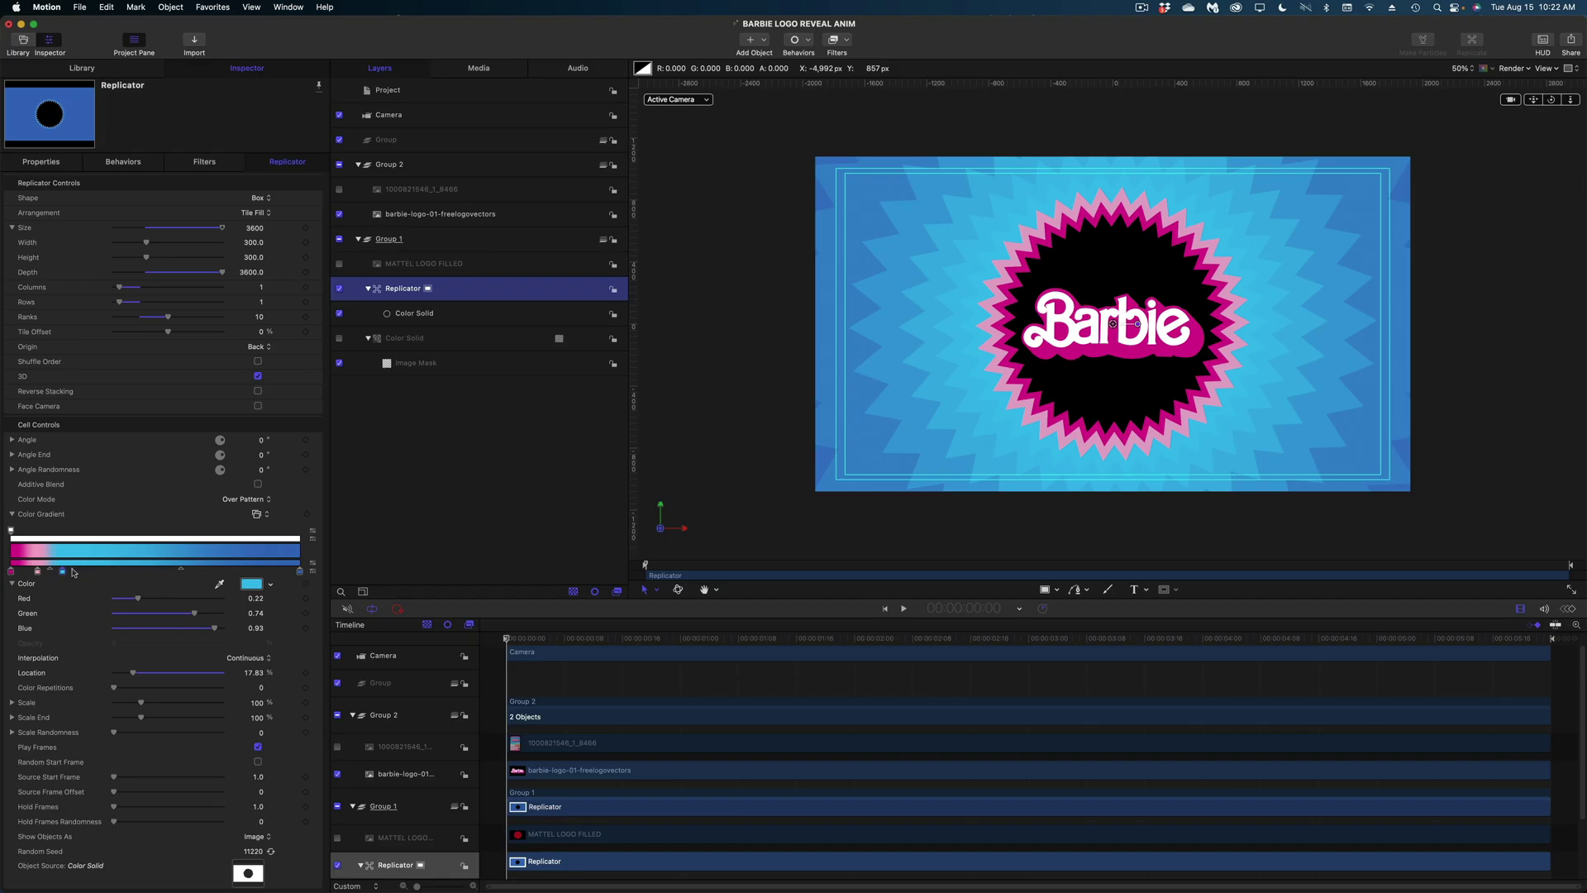
- Set the gradient's pink color tag to a location of 10%
{"action": "left_click", "coordinate": [12, 571]}
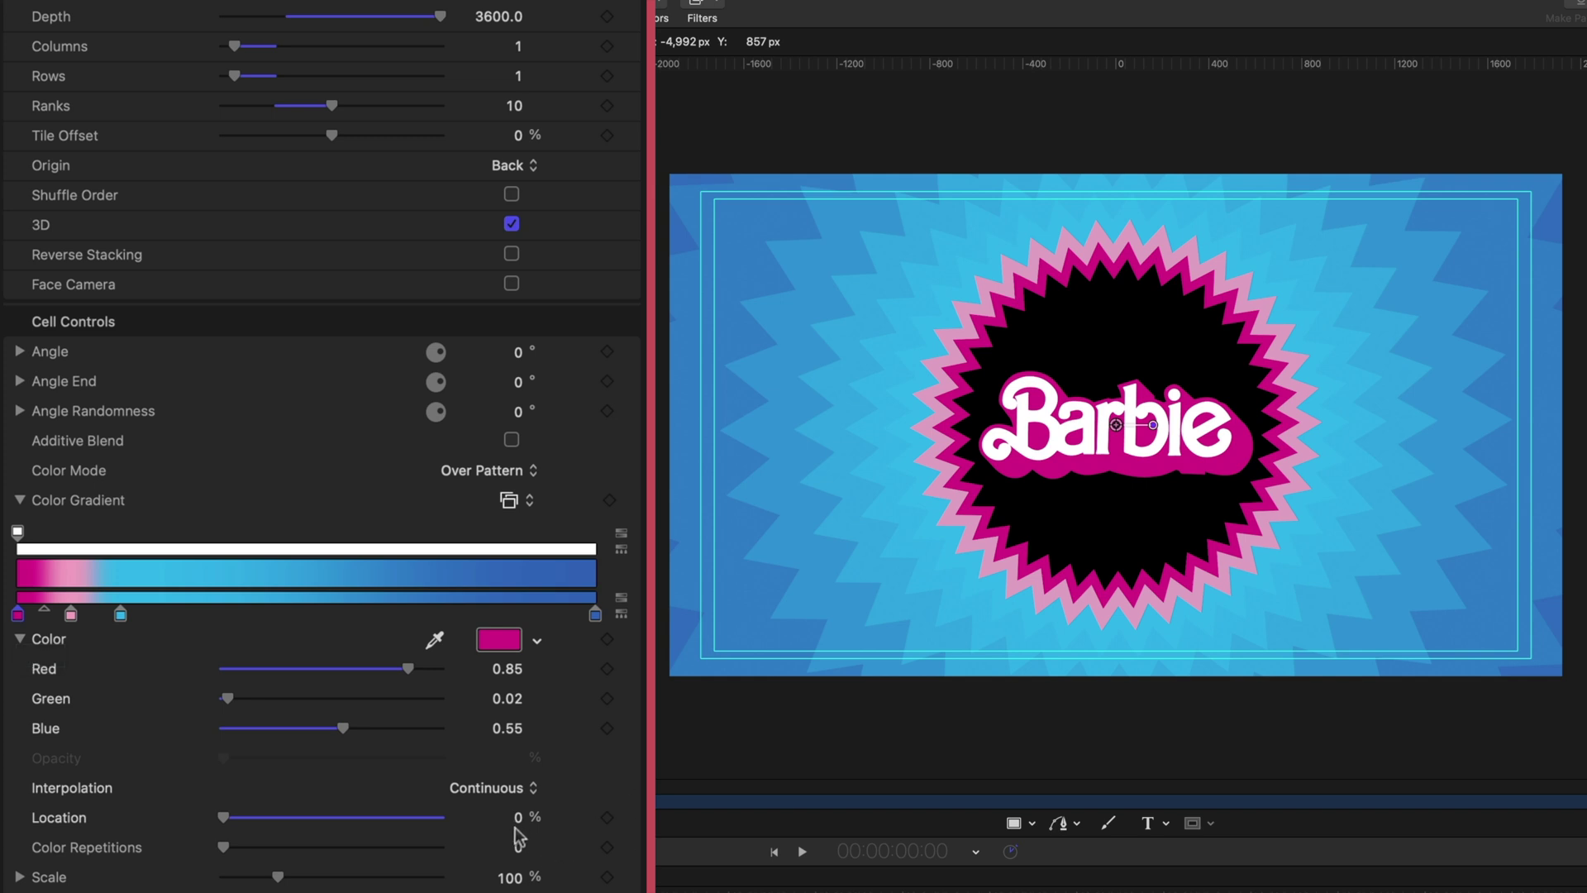
{"action": "left_click", "coordinate": [71, 616]}
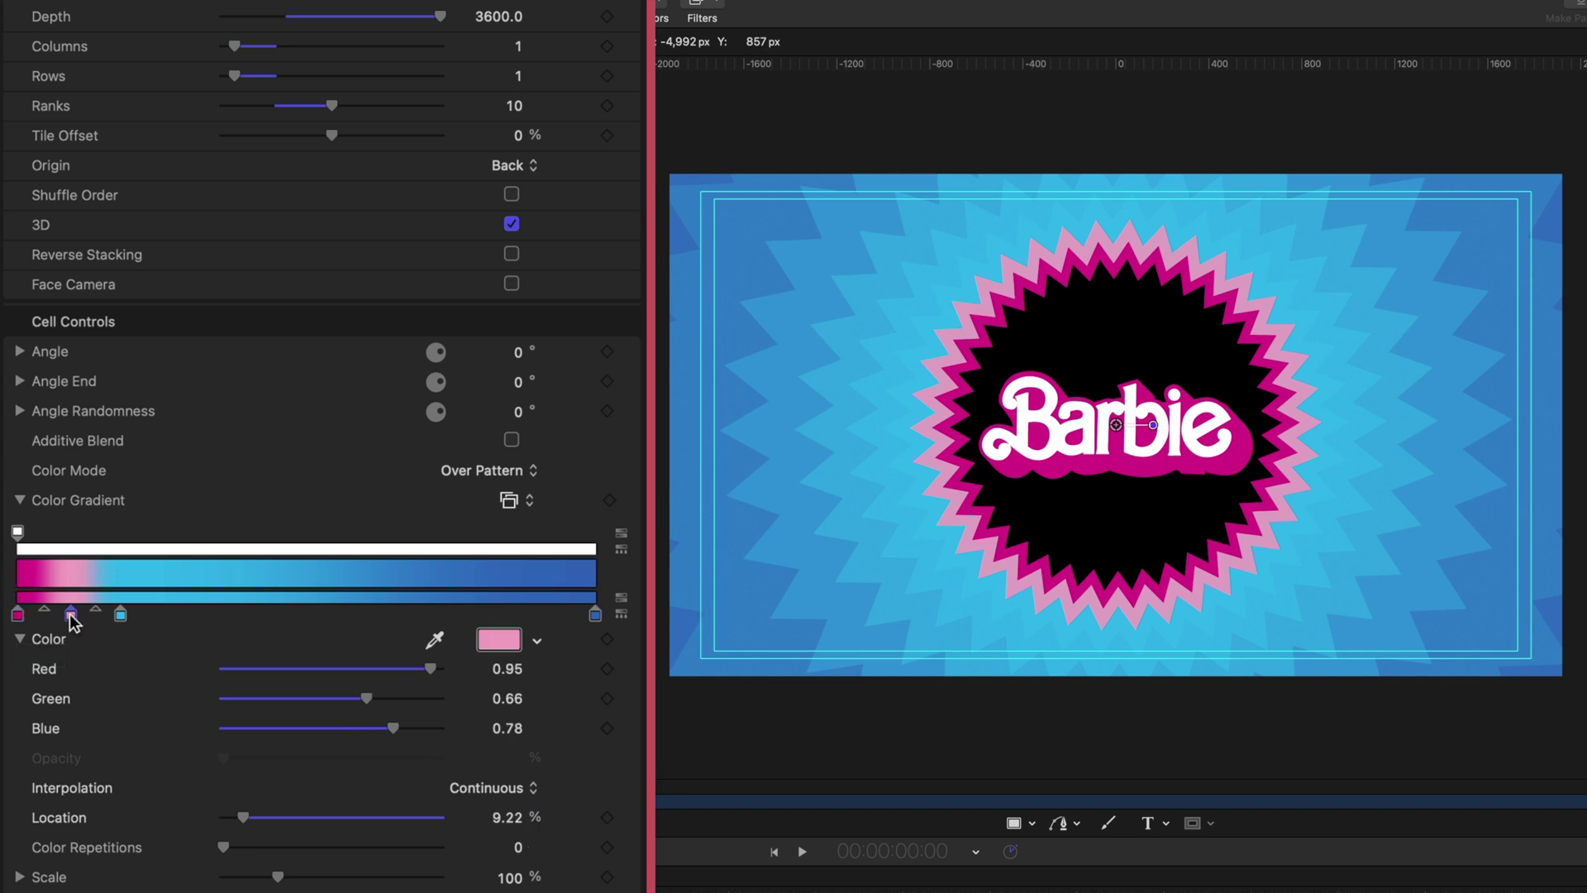
{"action": "left_click", "coordinate": [506, 817]}
{"action": "type", "text": "10"}
{"action": "key", "text": "Return"}
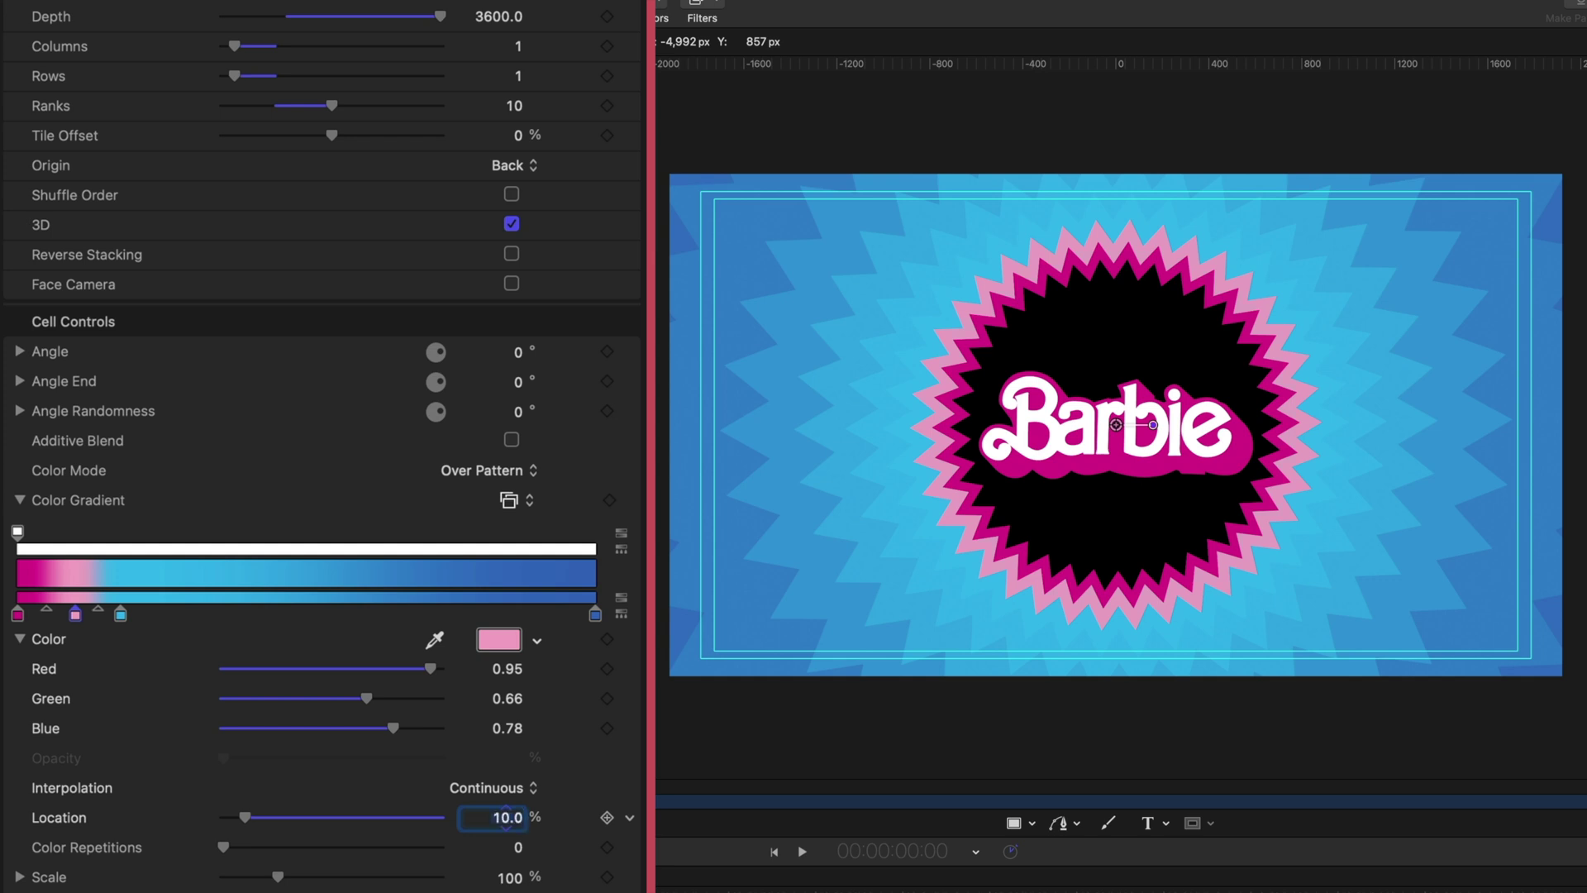
- Set the light-blue color tag's location to 20% and remove the dark-blue tag at the gradient's end
{"action": "left_click", "coordinate": [120, 616]}
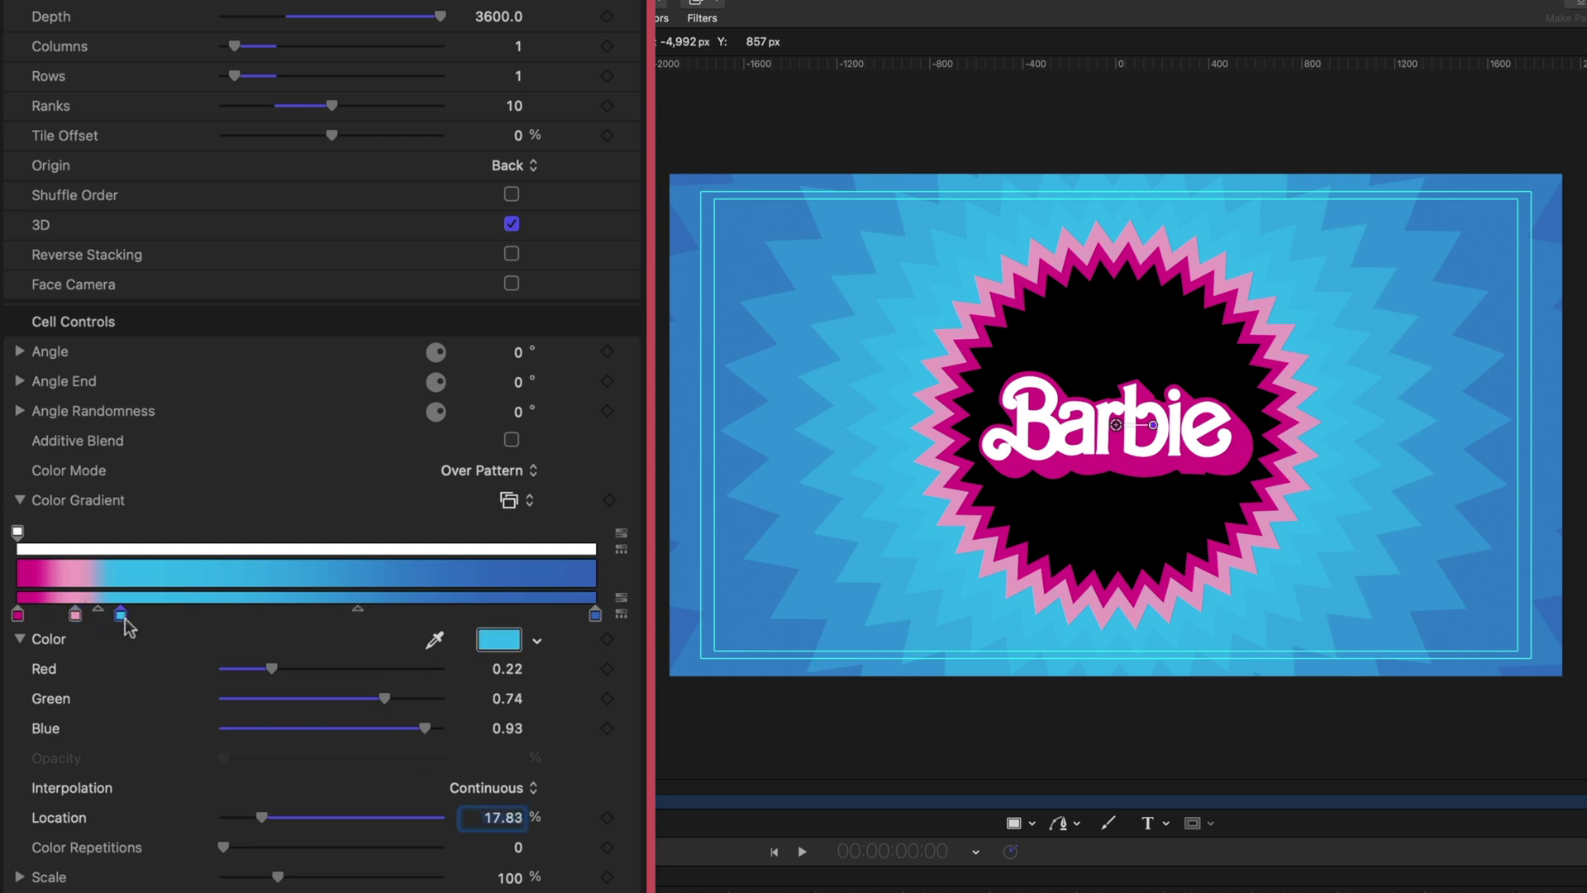
{"action": "left_click", "coordinate": [506, 817]}
{"action": "type", "text": "20"}
{"action": "key", "text": "Return"}
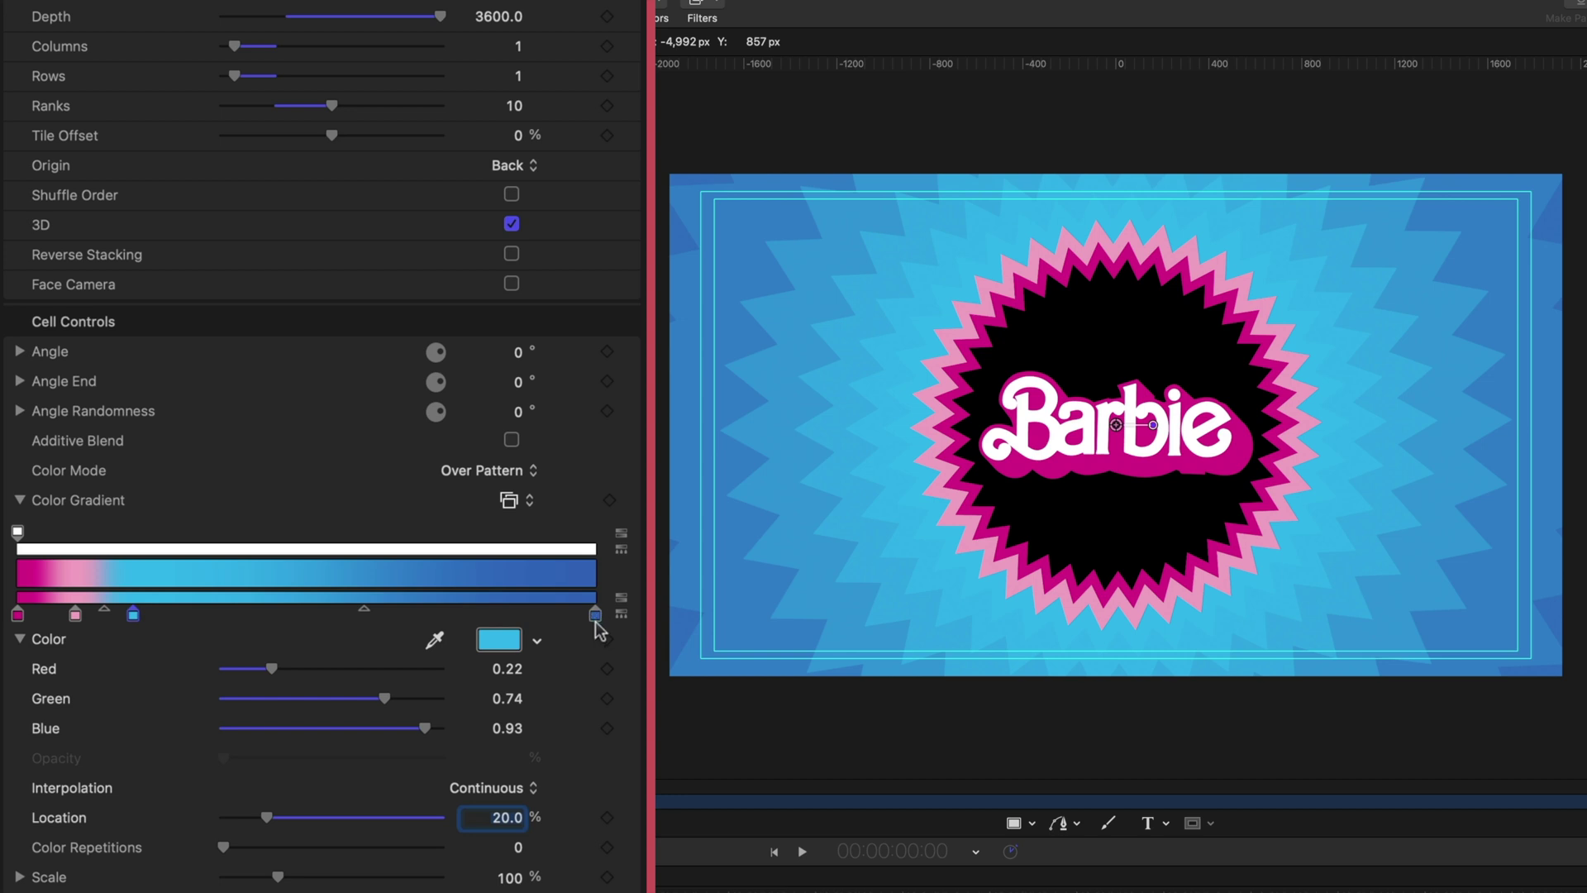
{"action": "left_click_drag", "start_coordinate": [595, 614], "coordinate": [624, 778]}
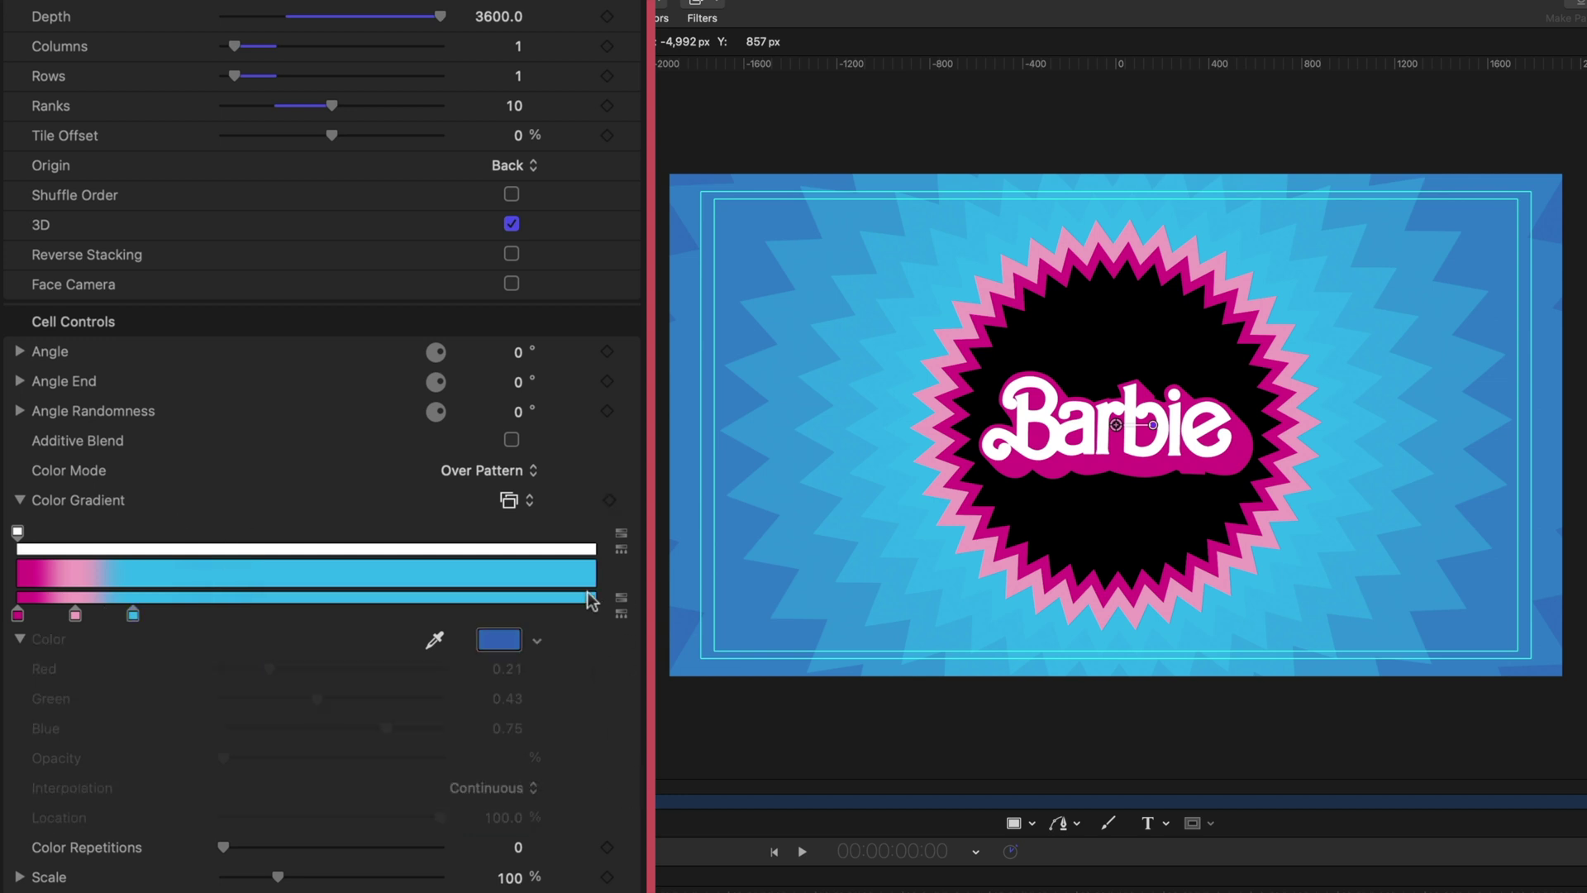
- Duplicate the magenta, pink and light-blue color tags in order further along the gradient, with magenta at about 31% and light blue at about 51%
{"action": "left_click", "coordinate": [17, 616]}
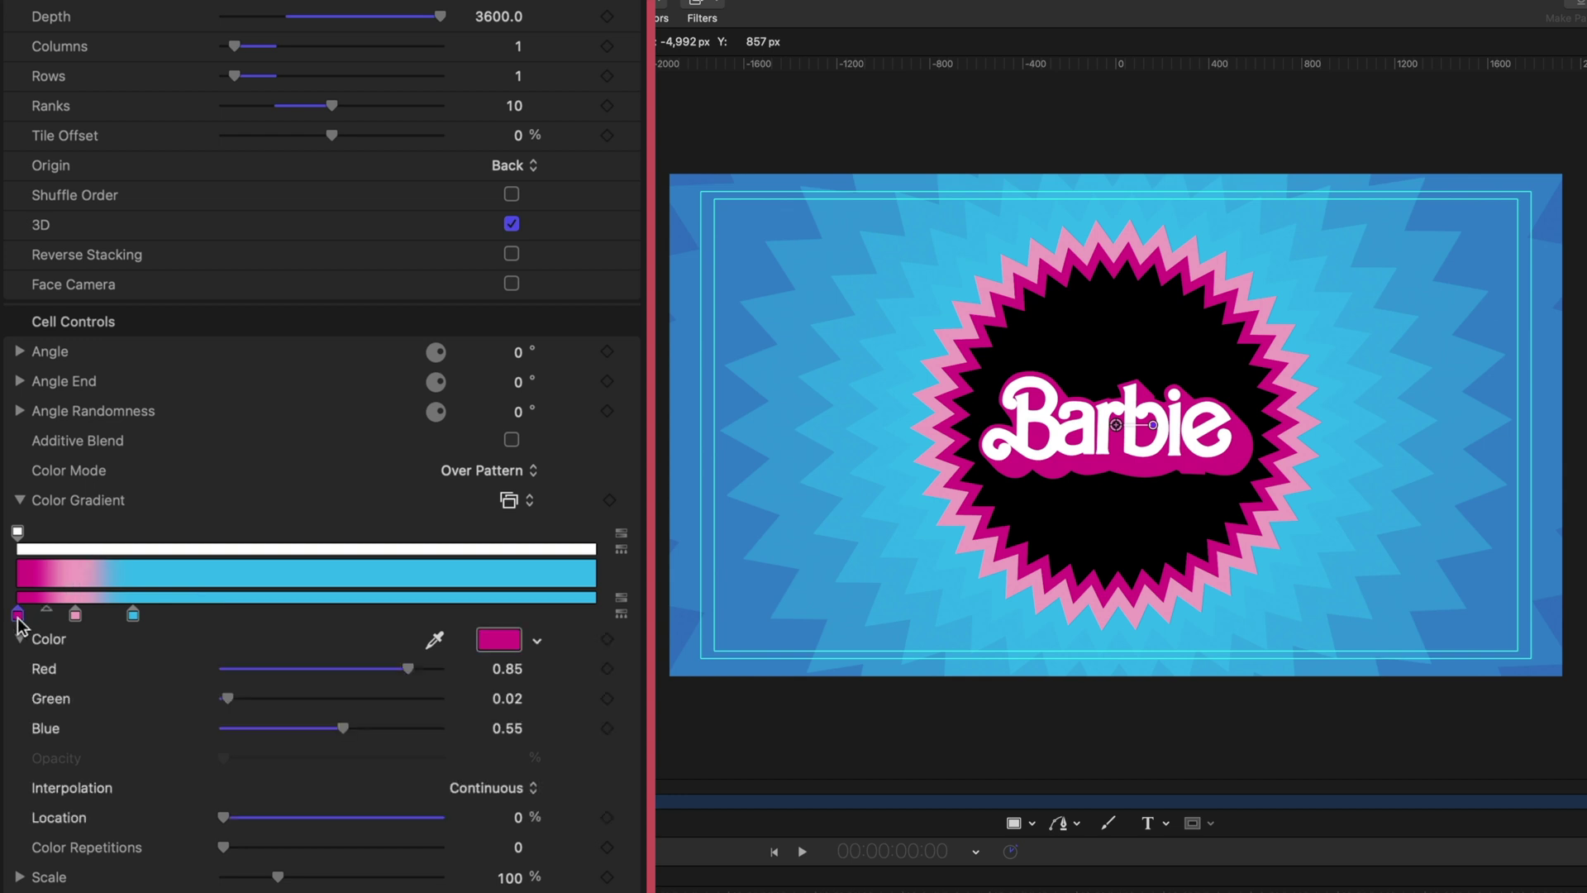
{"action": "key", "text": "alt"}
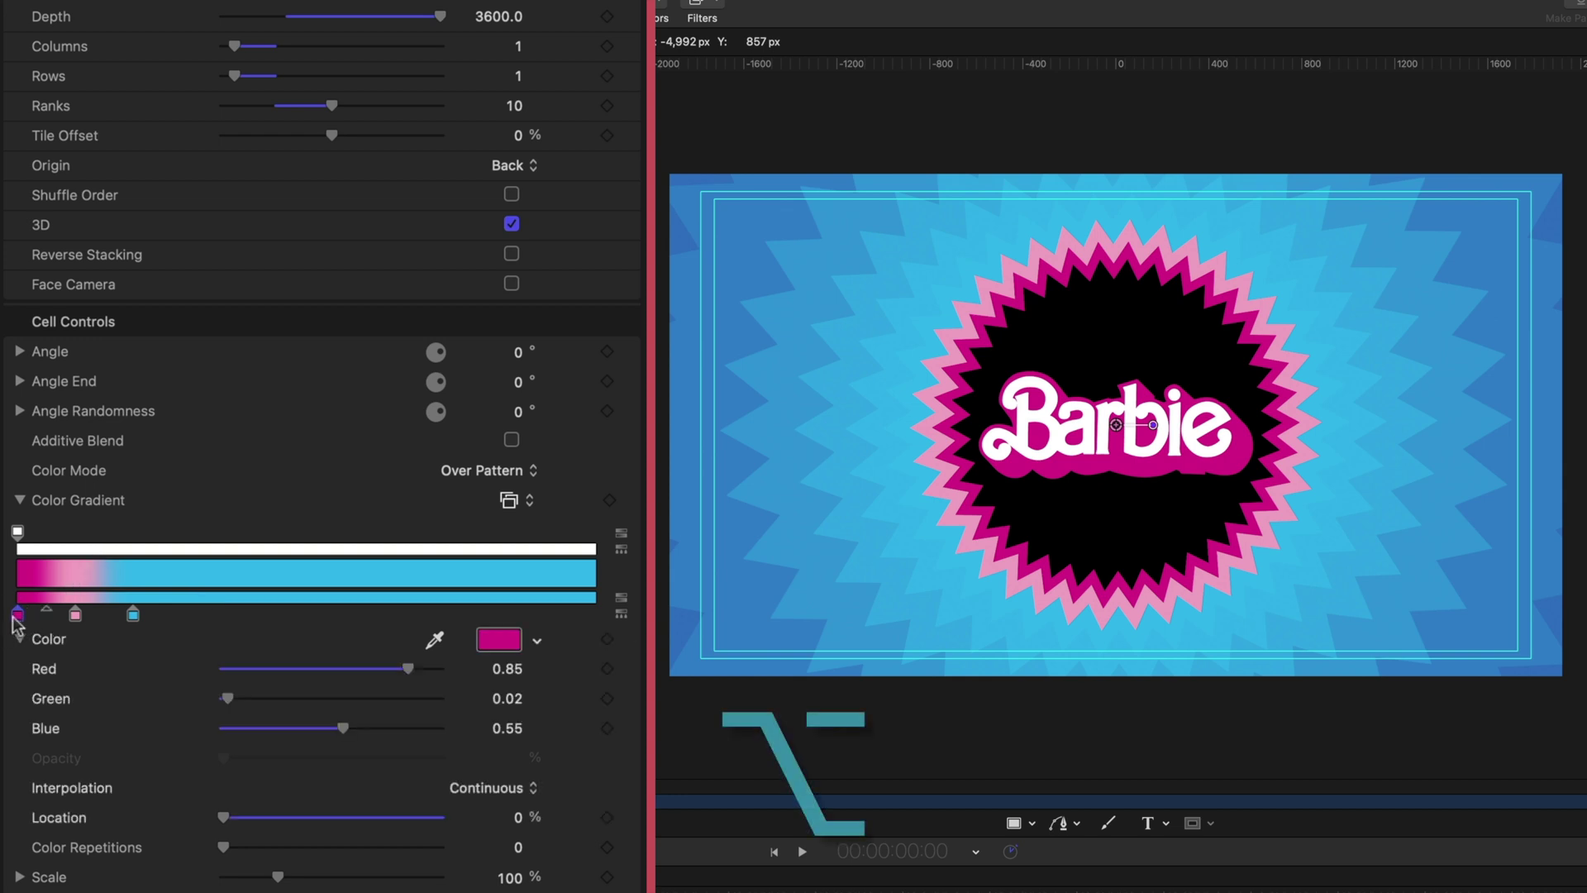
{"action": "left_click_drag", "start_coordinate": [17, 616], "coordinate": [196, 622]}
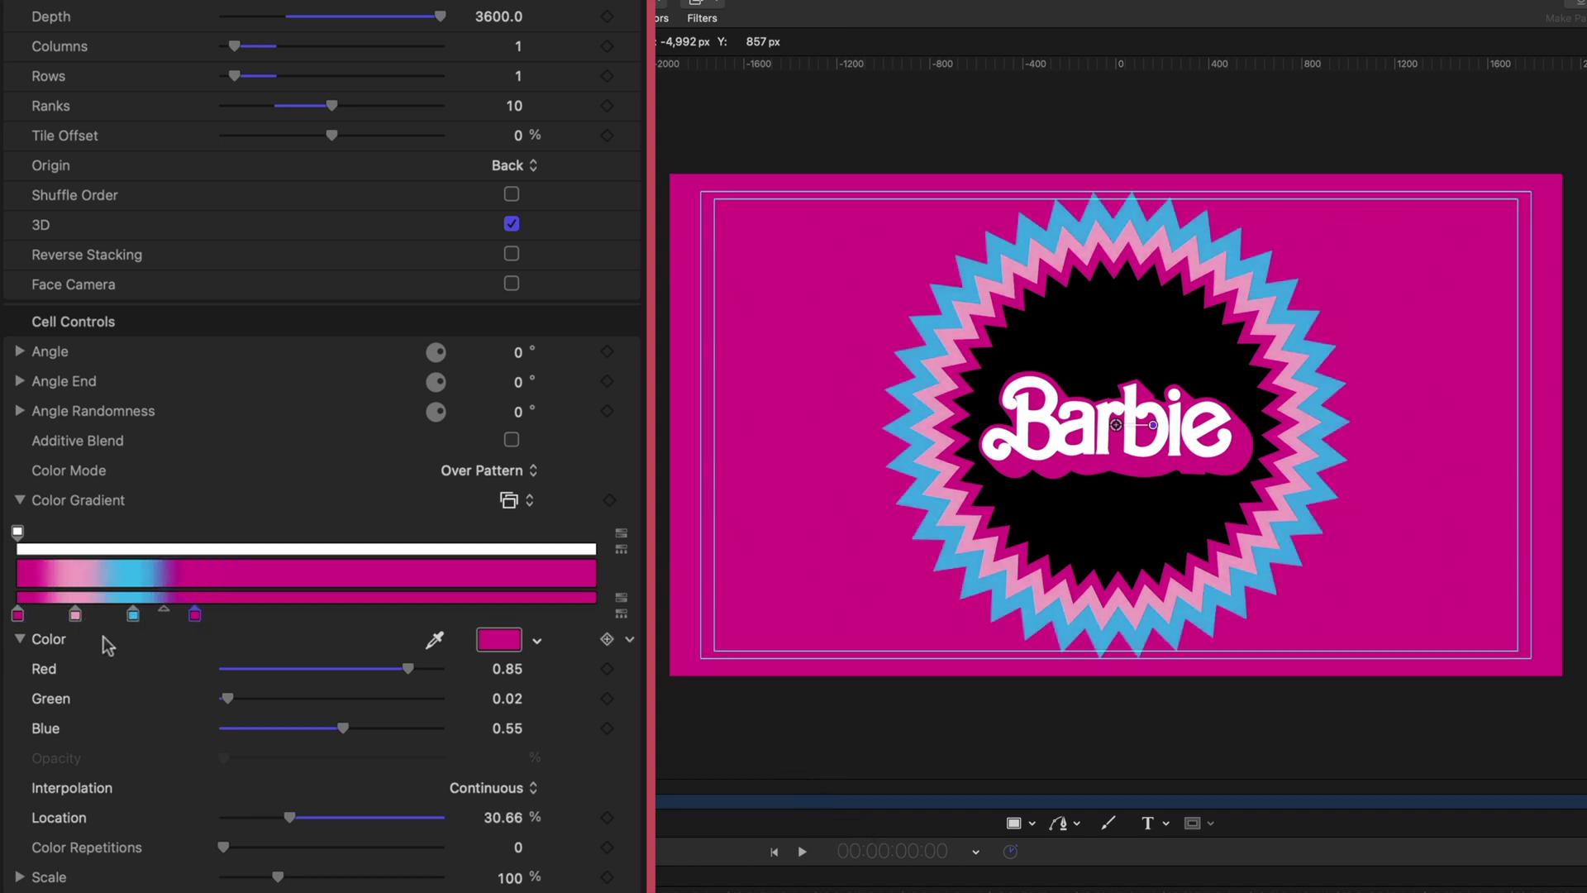
{"action": "left_click", "coordinate": [74, 615]}
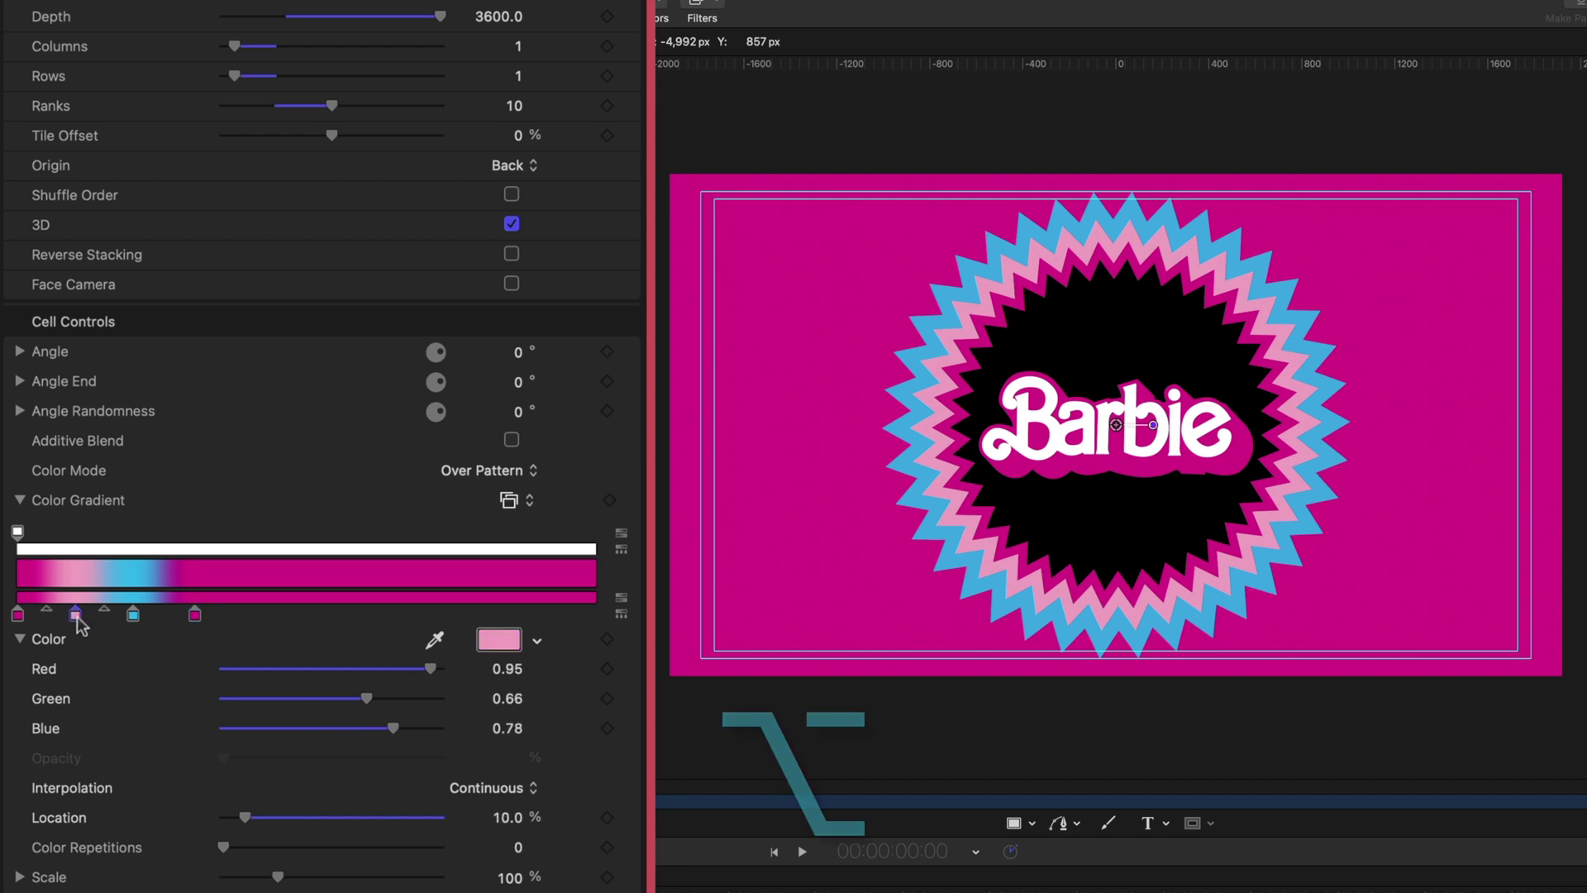
{"action": "left_click_drag", "start_coordinate": [75, 616], "coordinate": [257, 620]}
{"action": "left_click", "coordinate": [133, 615]}
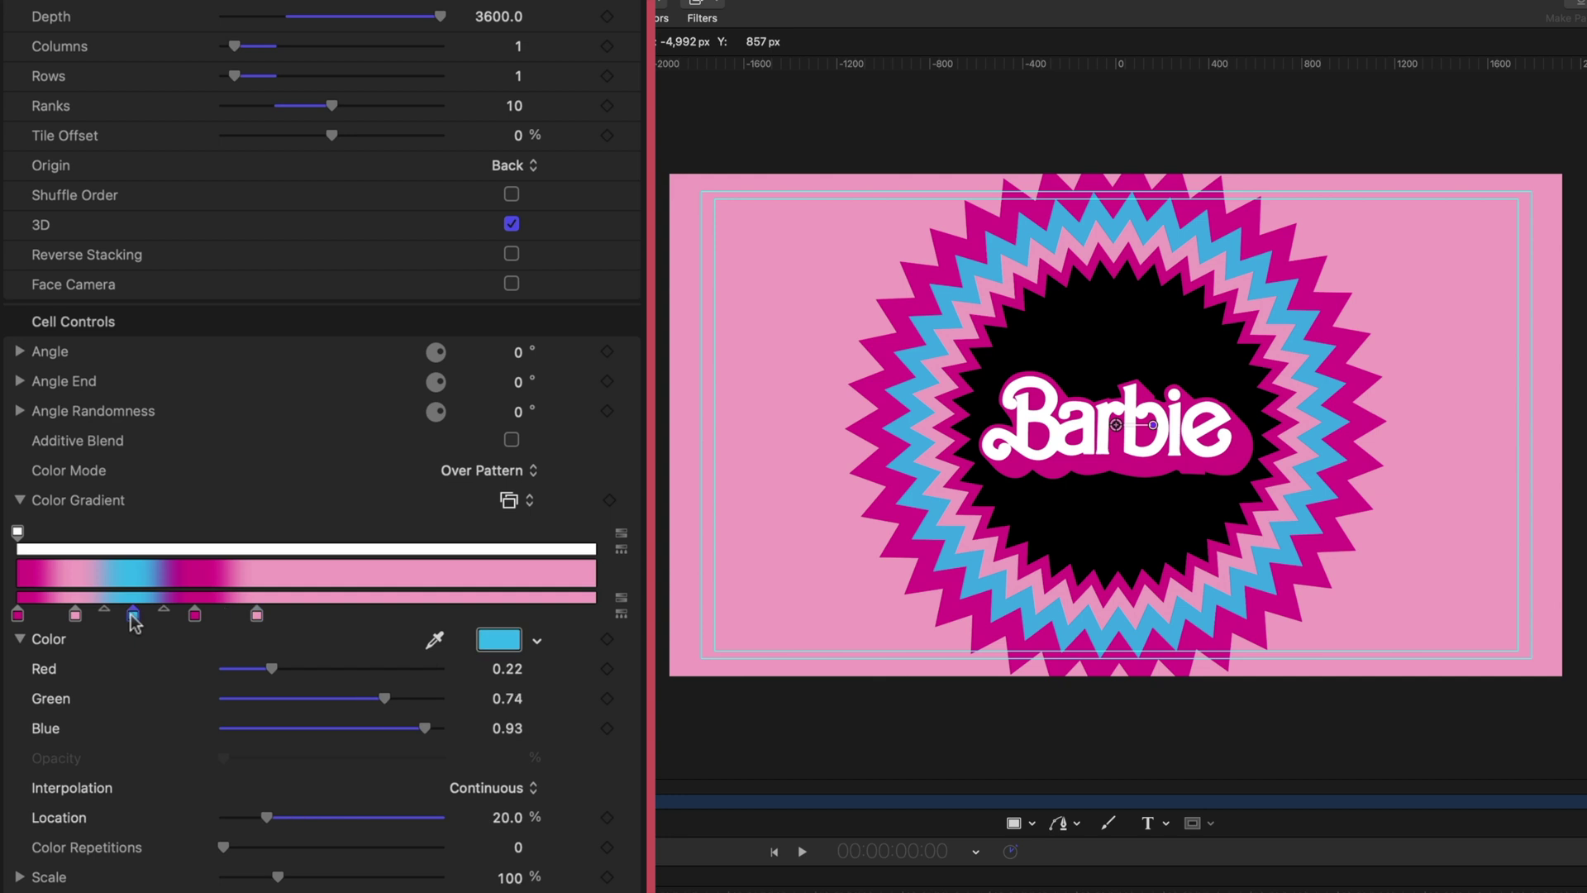
{"action": "left_click_drag", "start_coordinate": [135, 622], "coordinate": [312, 628]}
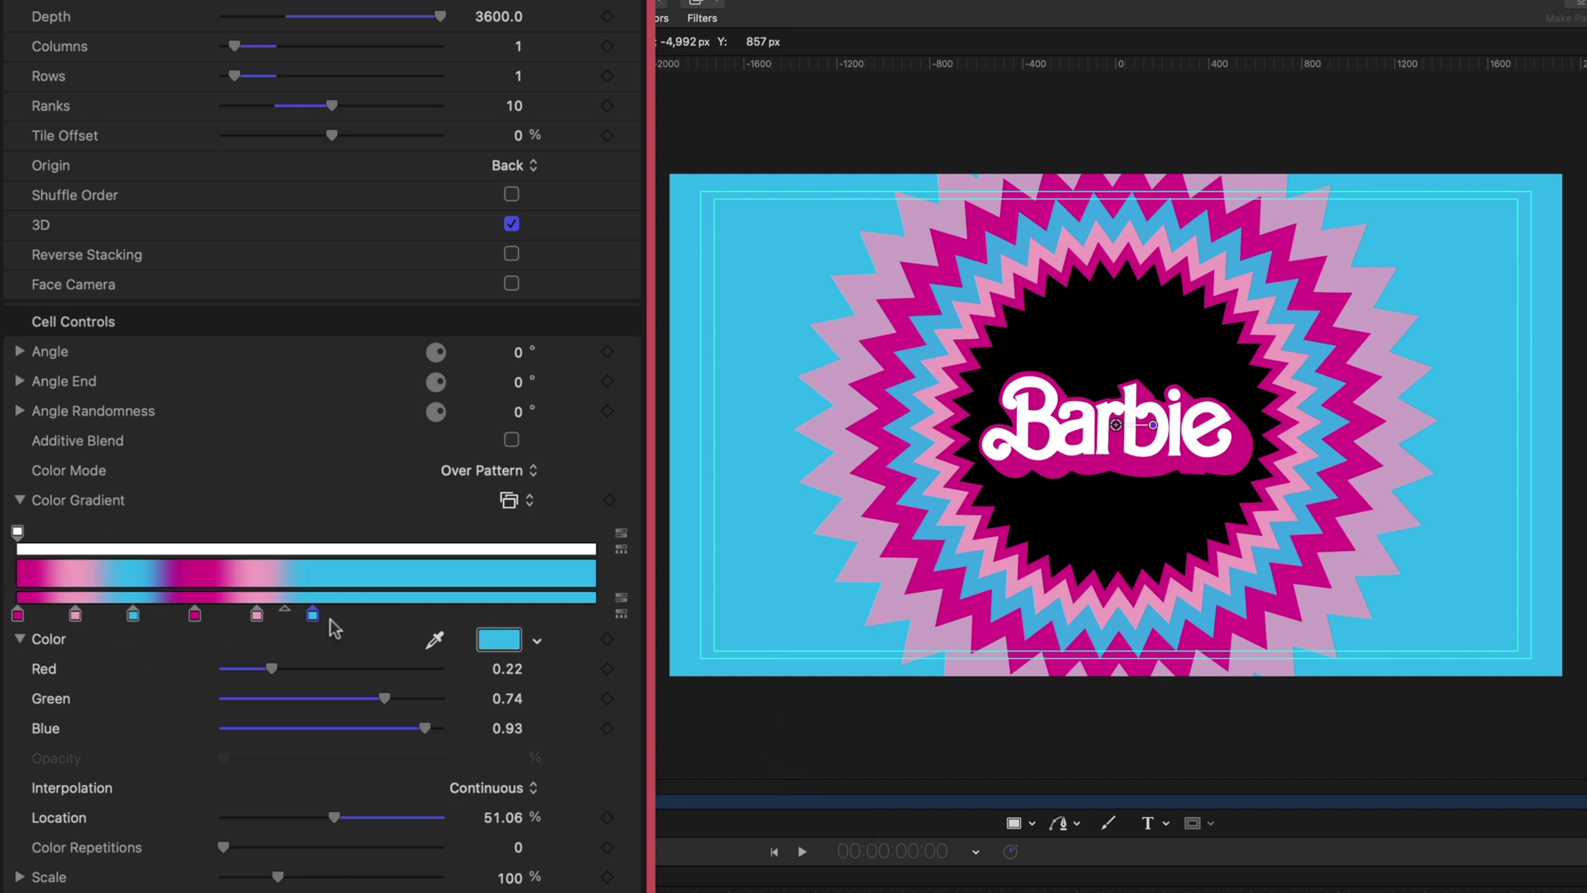
- Continue the magenta, pink and light-blue tag sequence along the gradient, spacing the tags every 10% up to 100%
{"action": "left_click", "coordinate": [194, 614]}
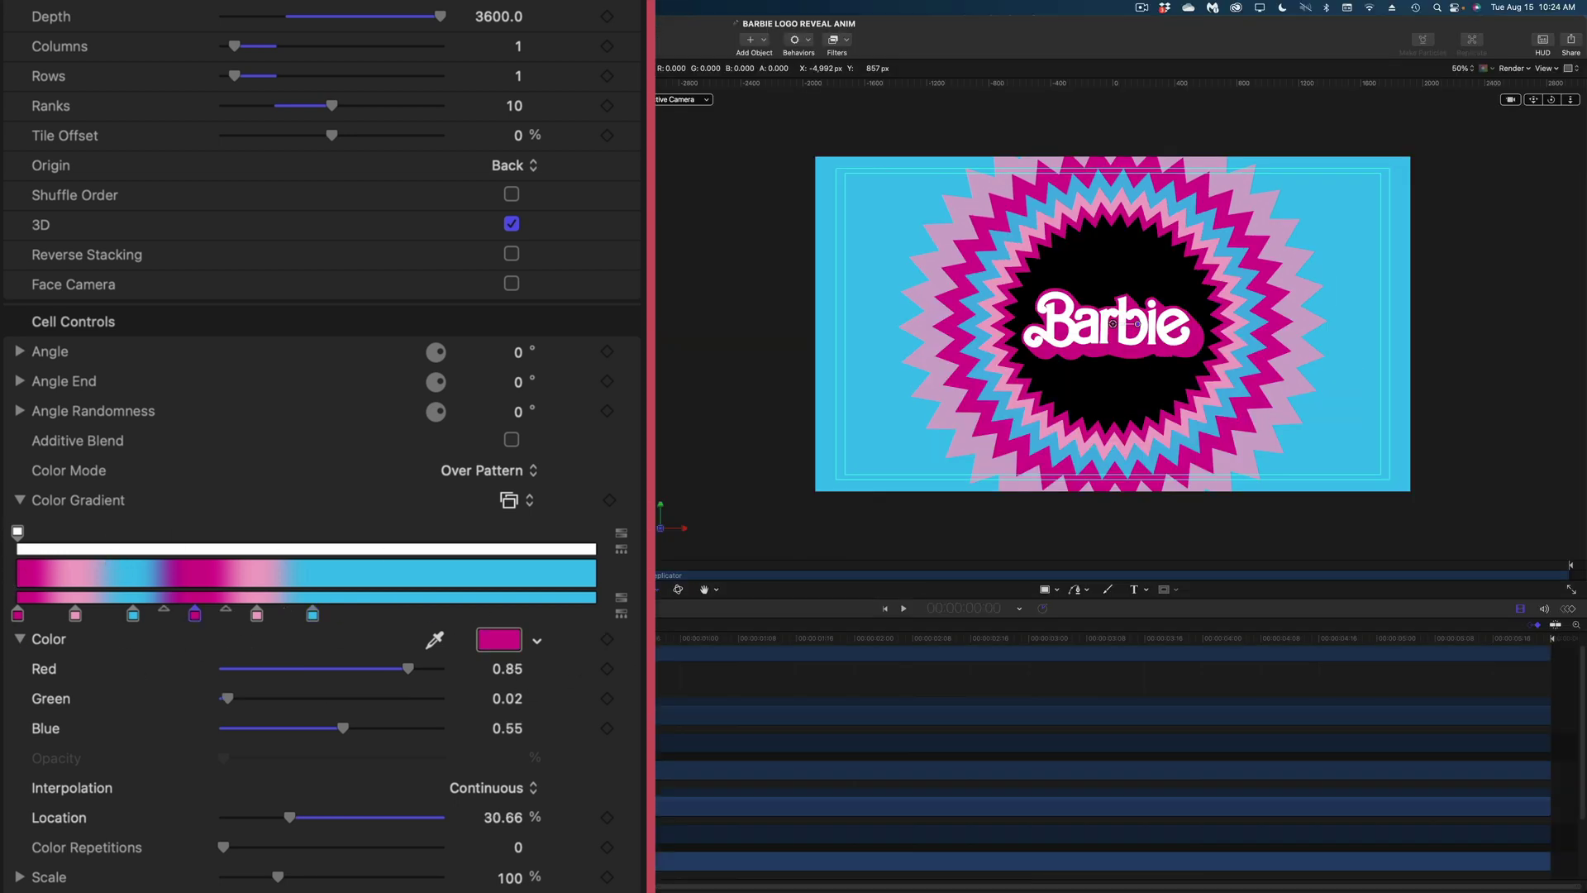
{"action": "left_click", "coordinate": [257, 614]}
{"action": "left_click", "coordinate": [313, 615]}
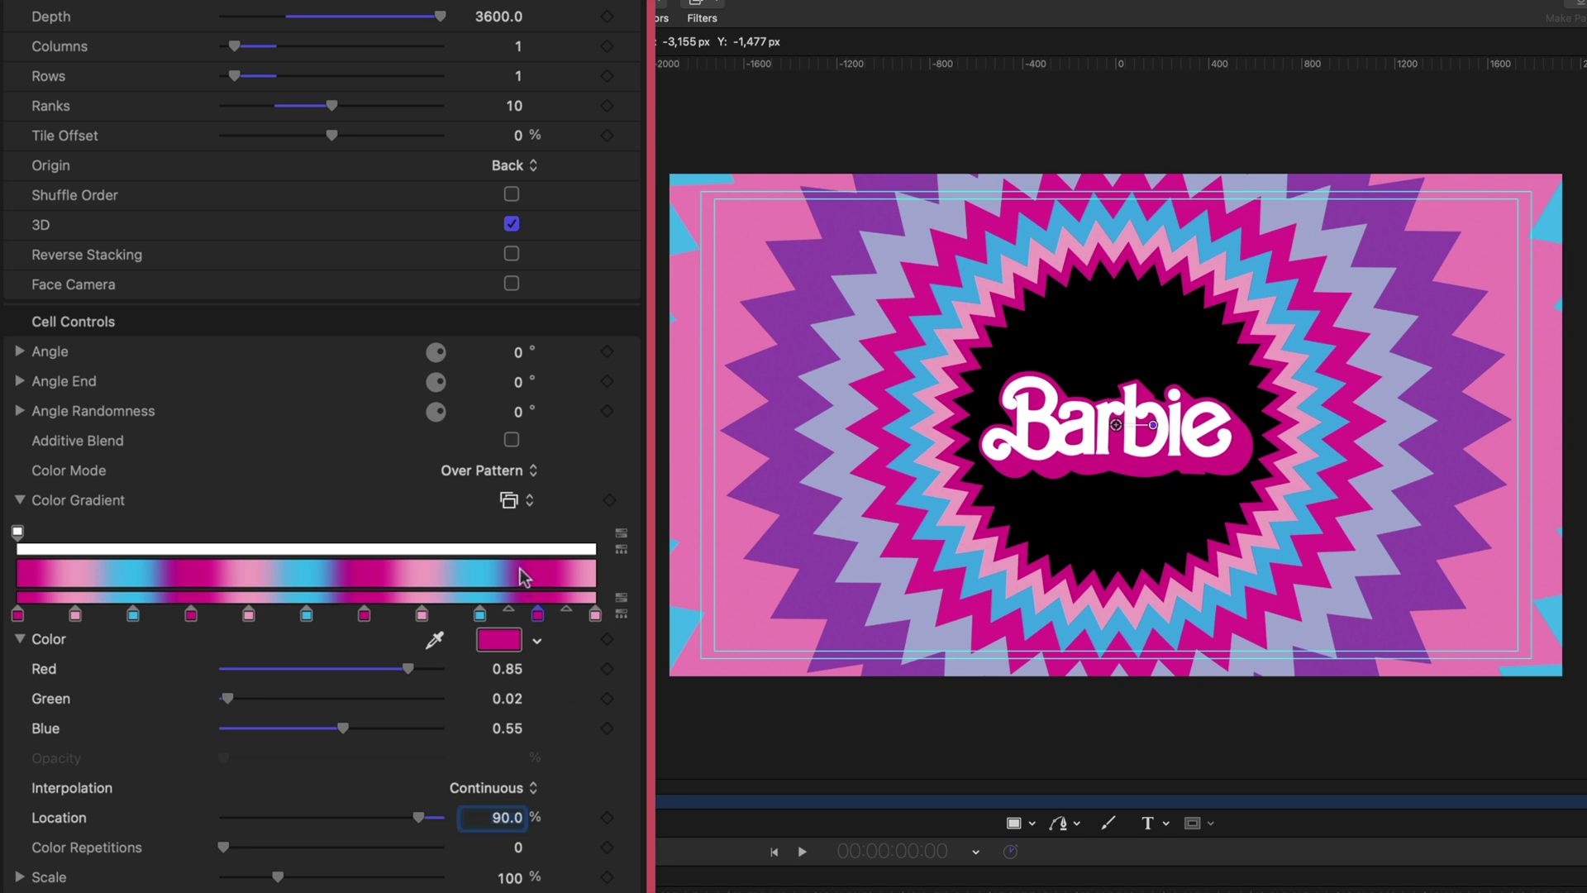
- Enlarge the replicator's cells by changing Scale and increasing Scale End
{"action": "scroll", "coordinate": [298, 701], "scroll_direction": "down", "scroll_amount": 8}
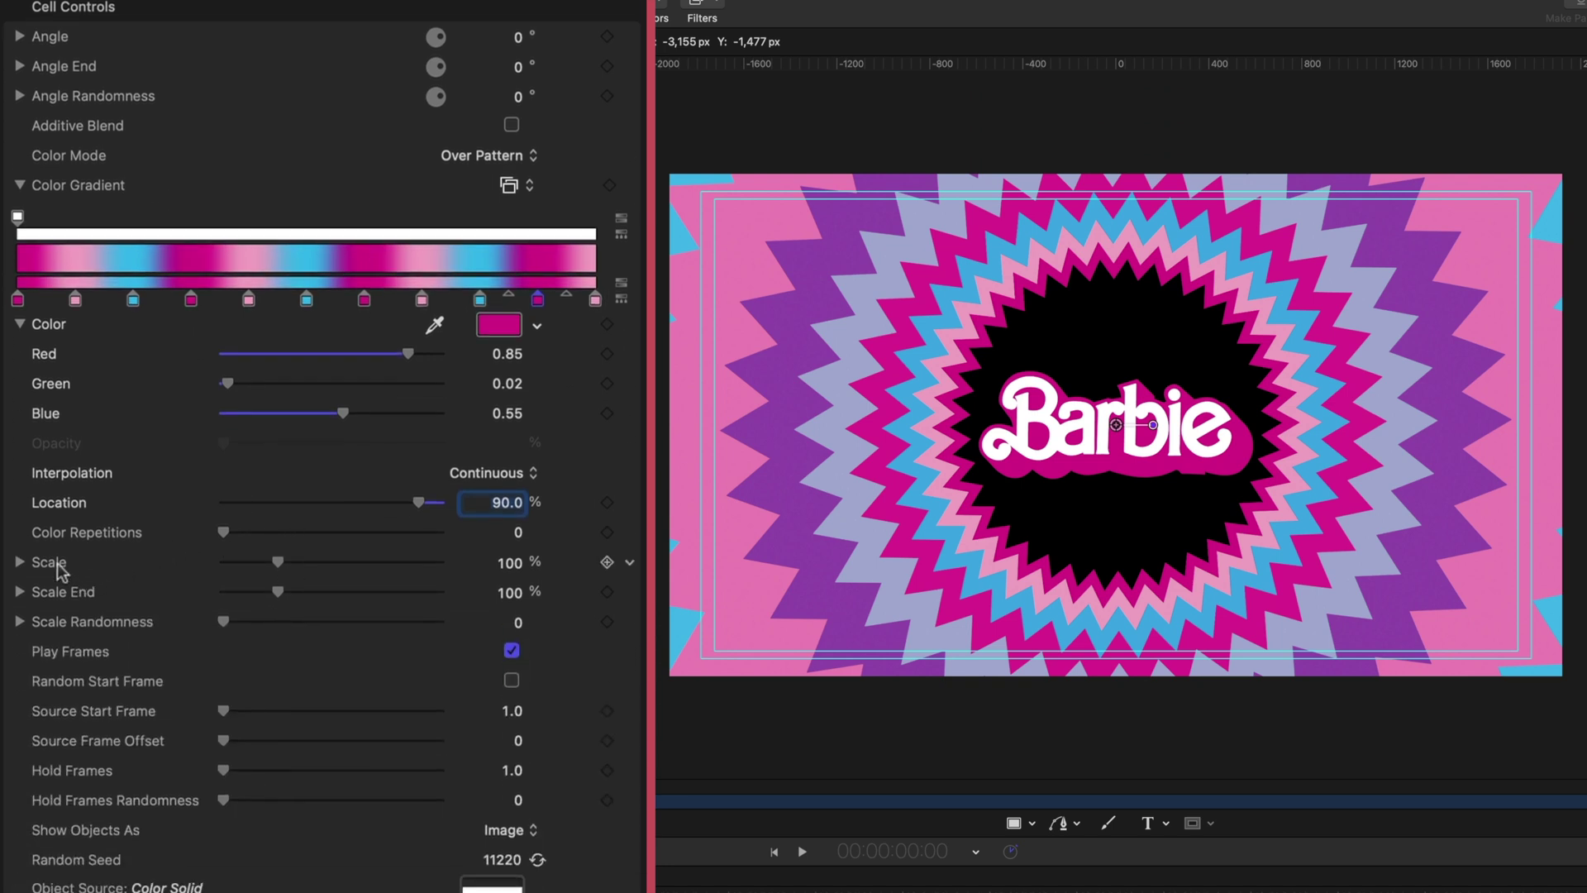
{"action": "left_click", "coordinate": [510, 565]}
{"action": "type", "text": "14"}
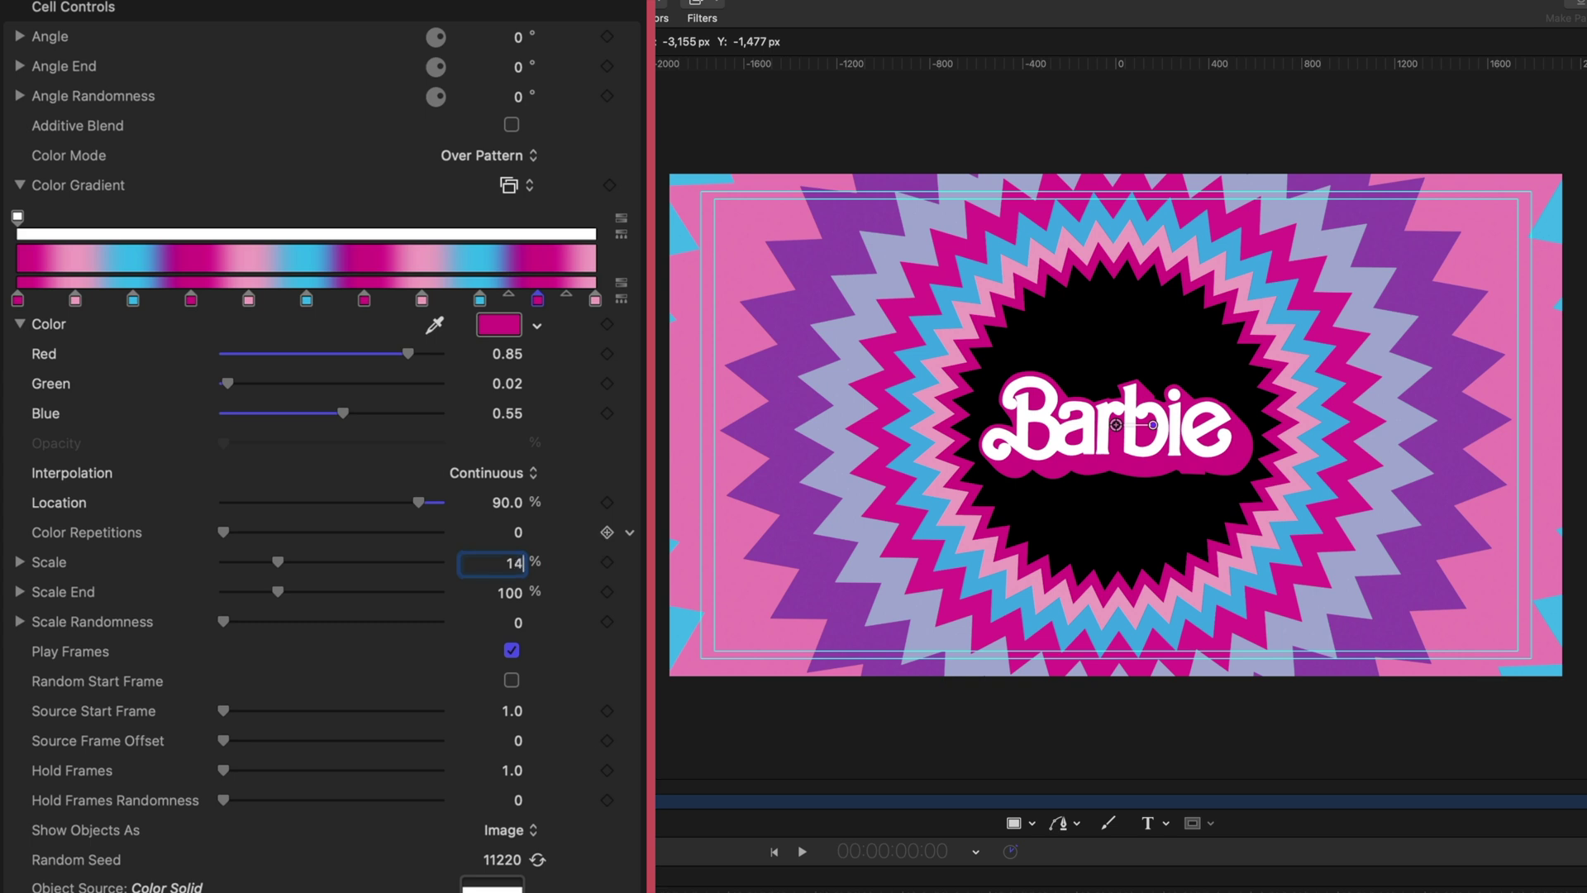
{"action": "key", "text": "Return"}
{"action": "left_click_drag", "start_coordinate": [295, 592], "coordinate": [479, 607]}
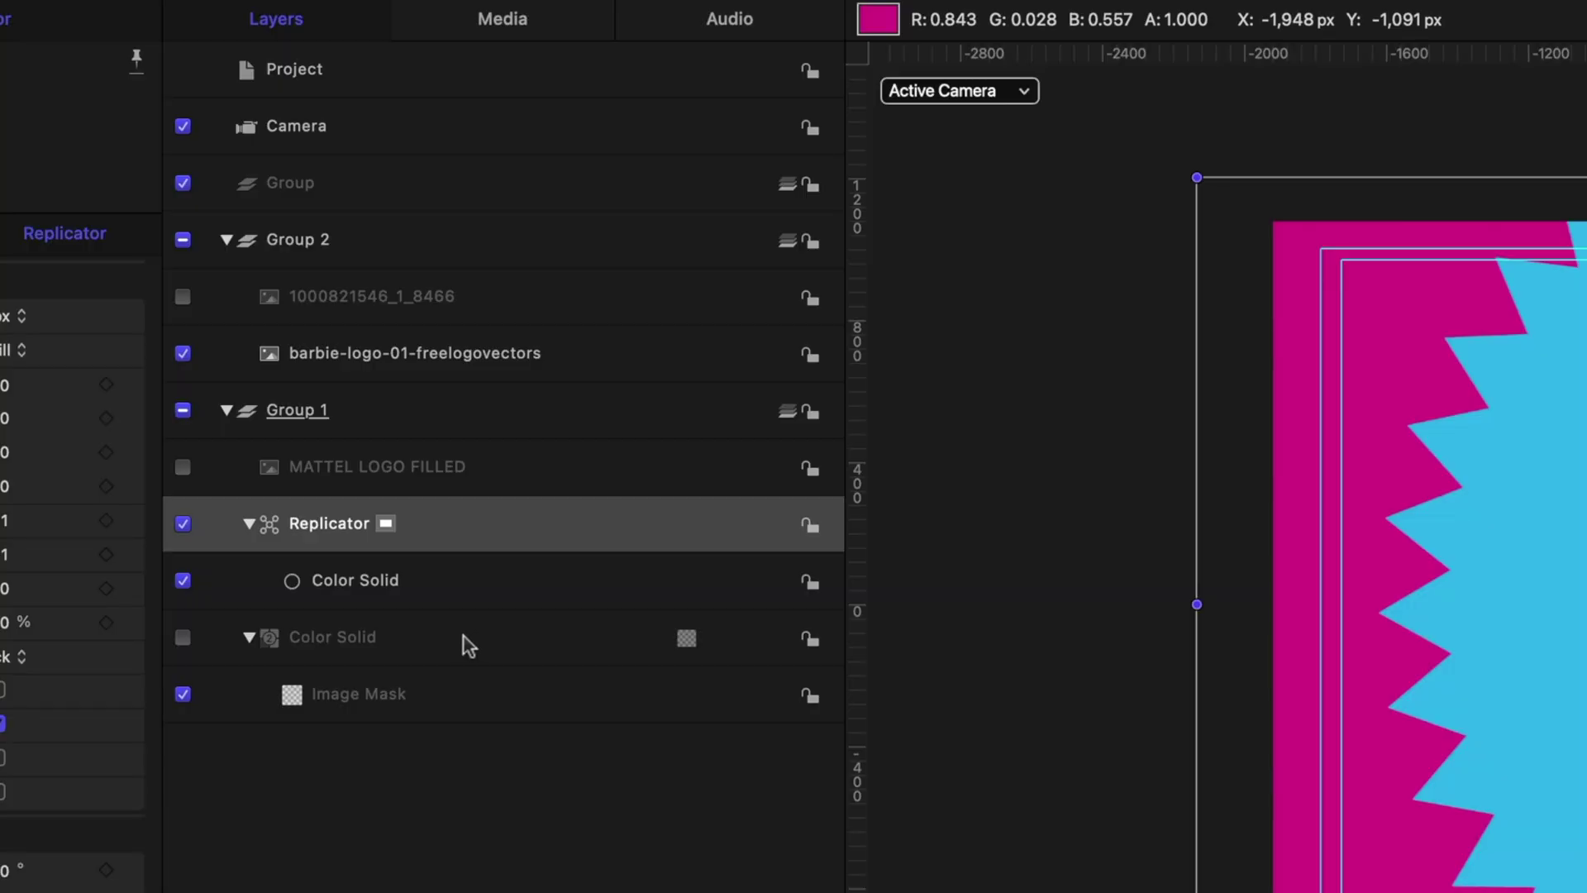
- Turn on the drop shadow for the masked Color Solid in Group 1 and set its distance to 57
{"action": "left_click", "coordinate": [469, 645]}
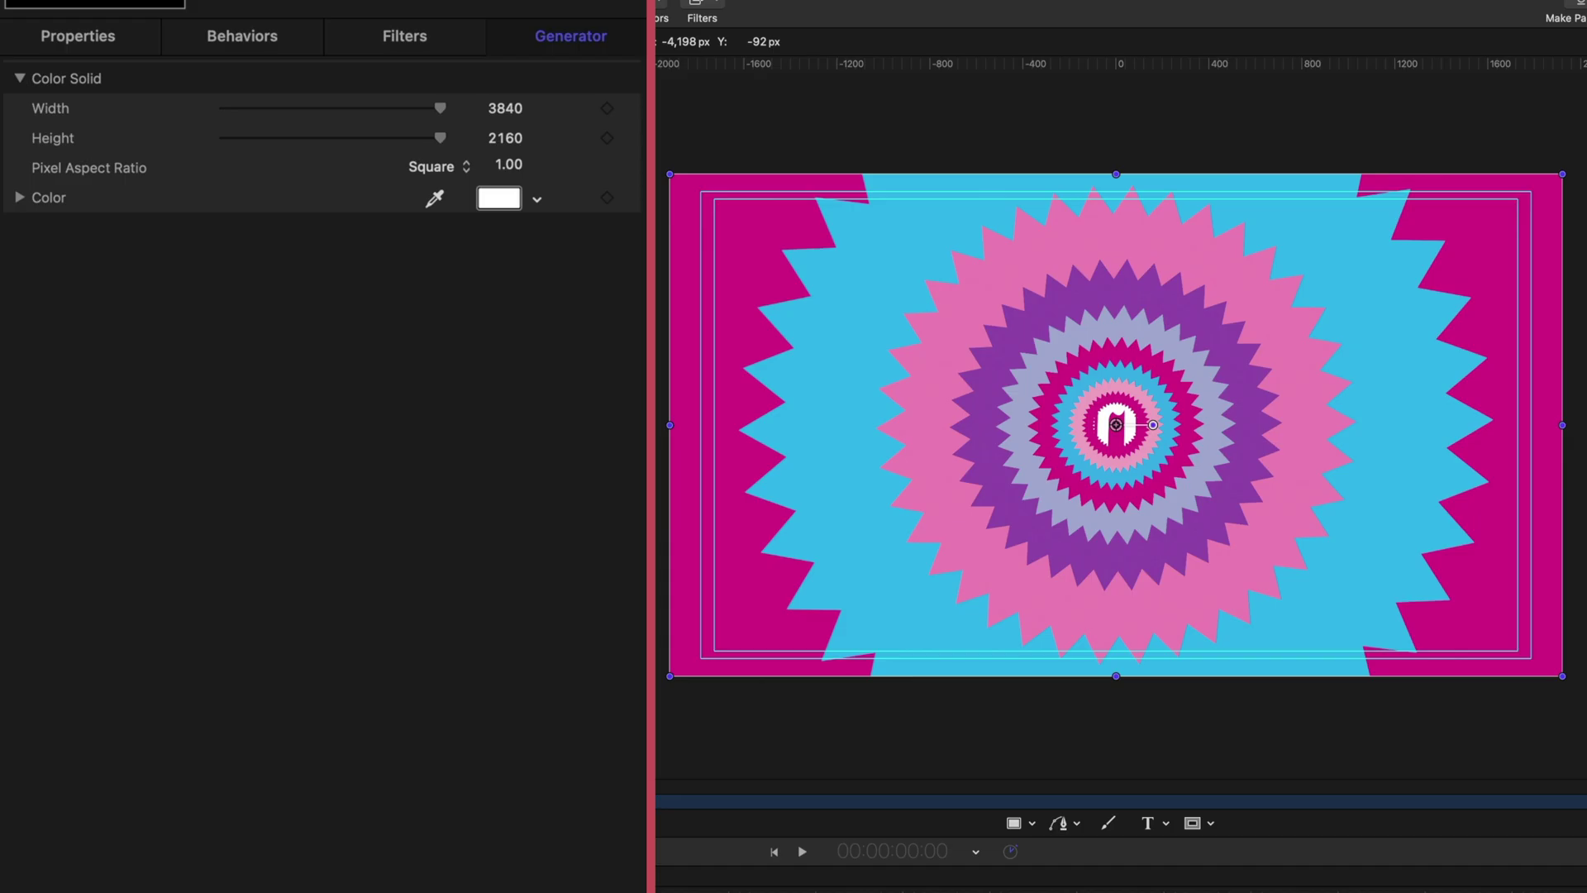
{"action": "left_click", "coordinate": [65, 37]}
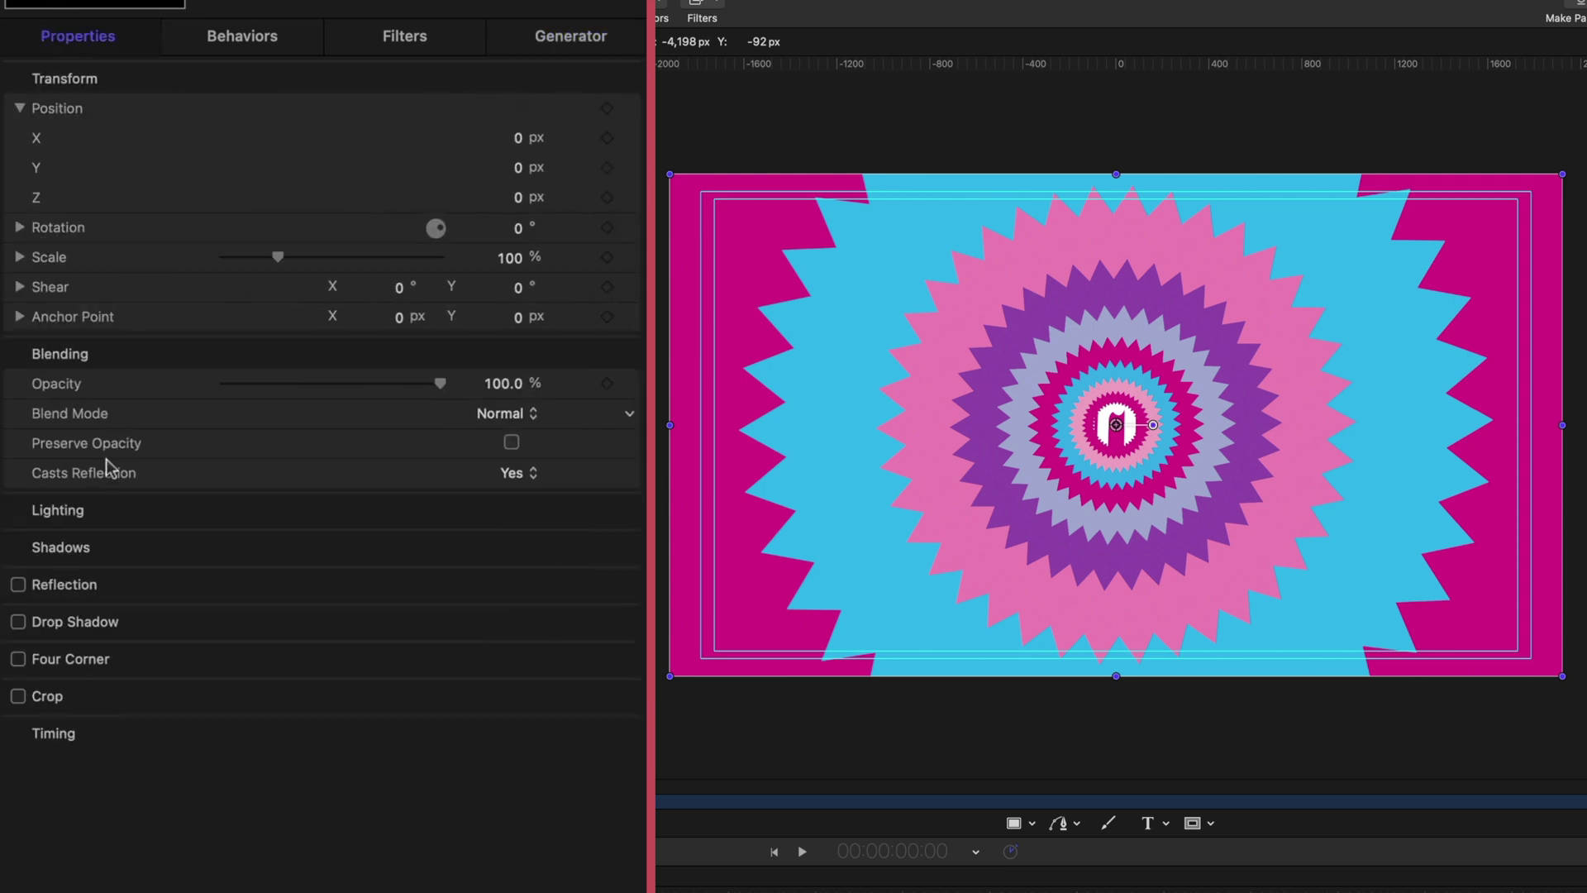
{"action": "left_click", "coordinate": [17, 622]}
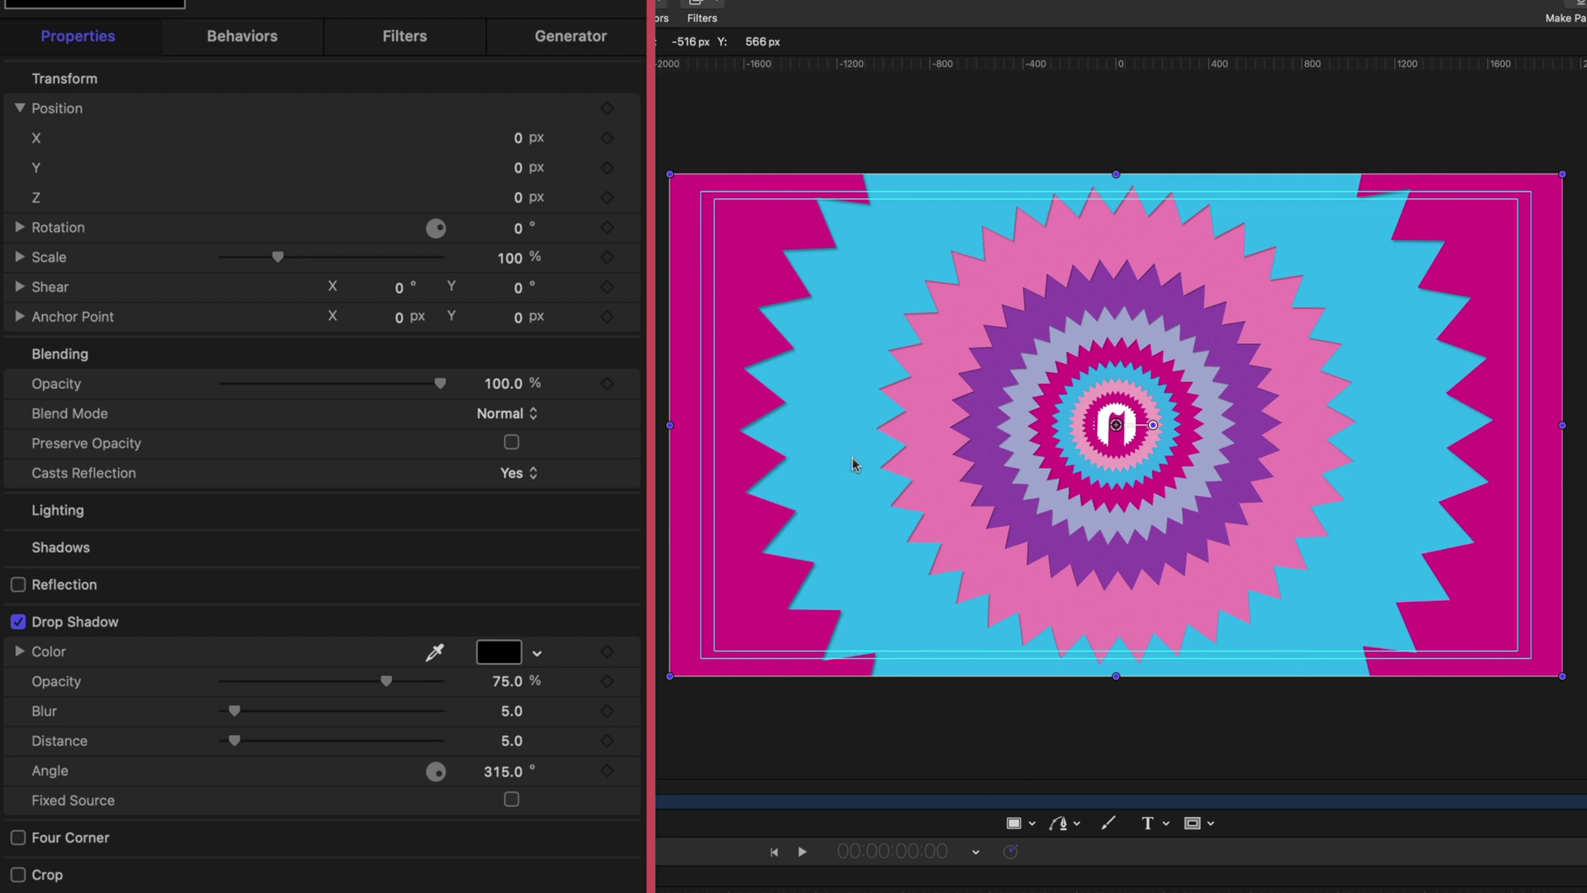
{"action": "left_click_drag", "start_coordinate": [236, 741], "coordinate": [339, 748]}
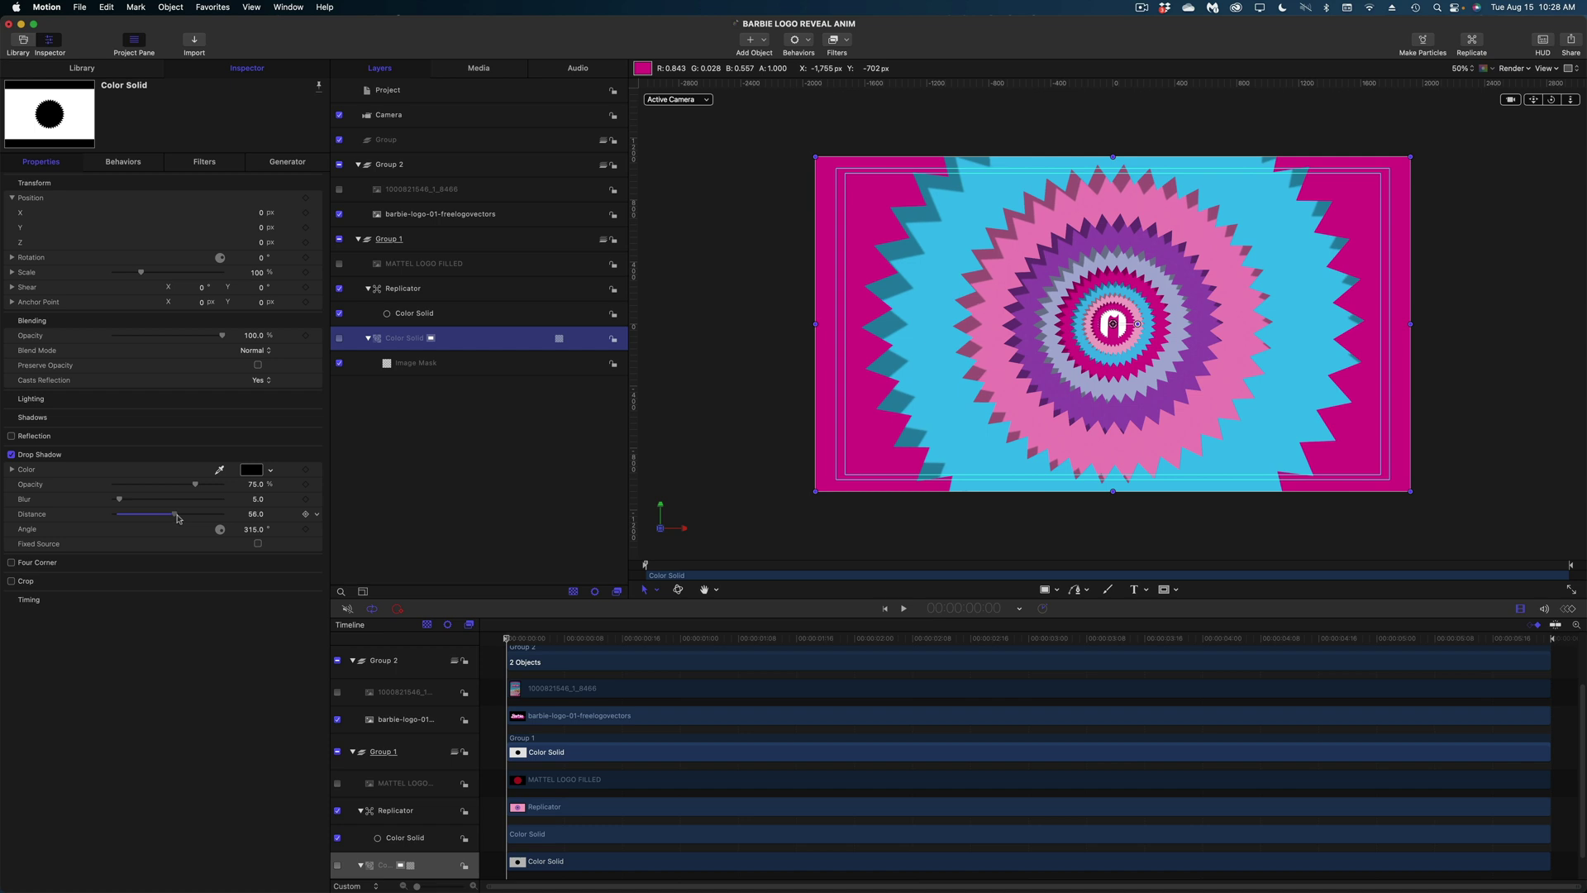
{"action": "left_click_drag", "start_coordinate": [177, 517], "coordinate": [180, 517]}
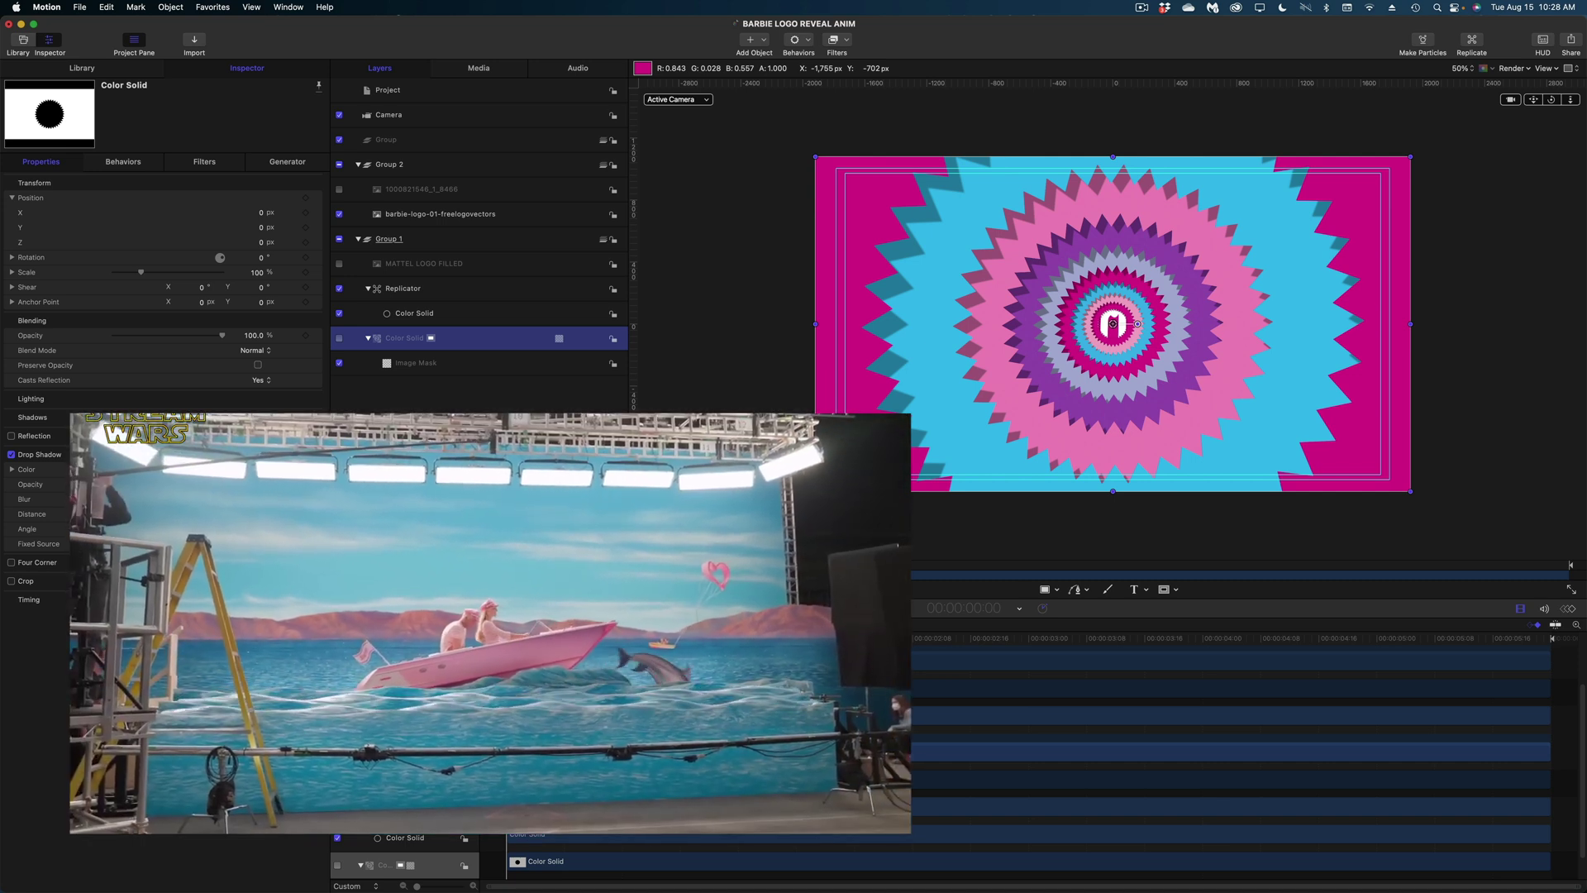
{"action": "key", "text": "space"}
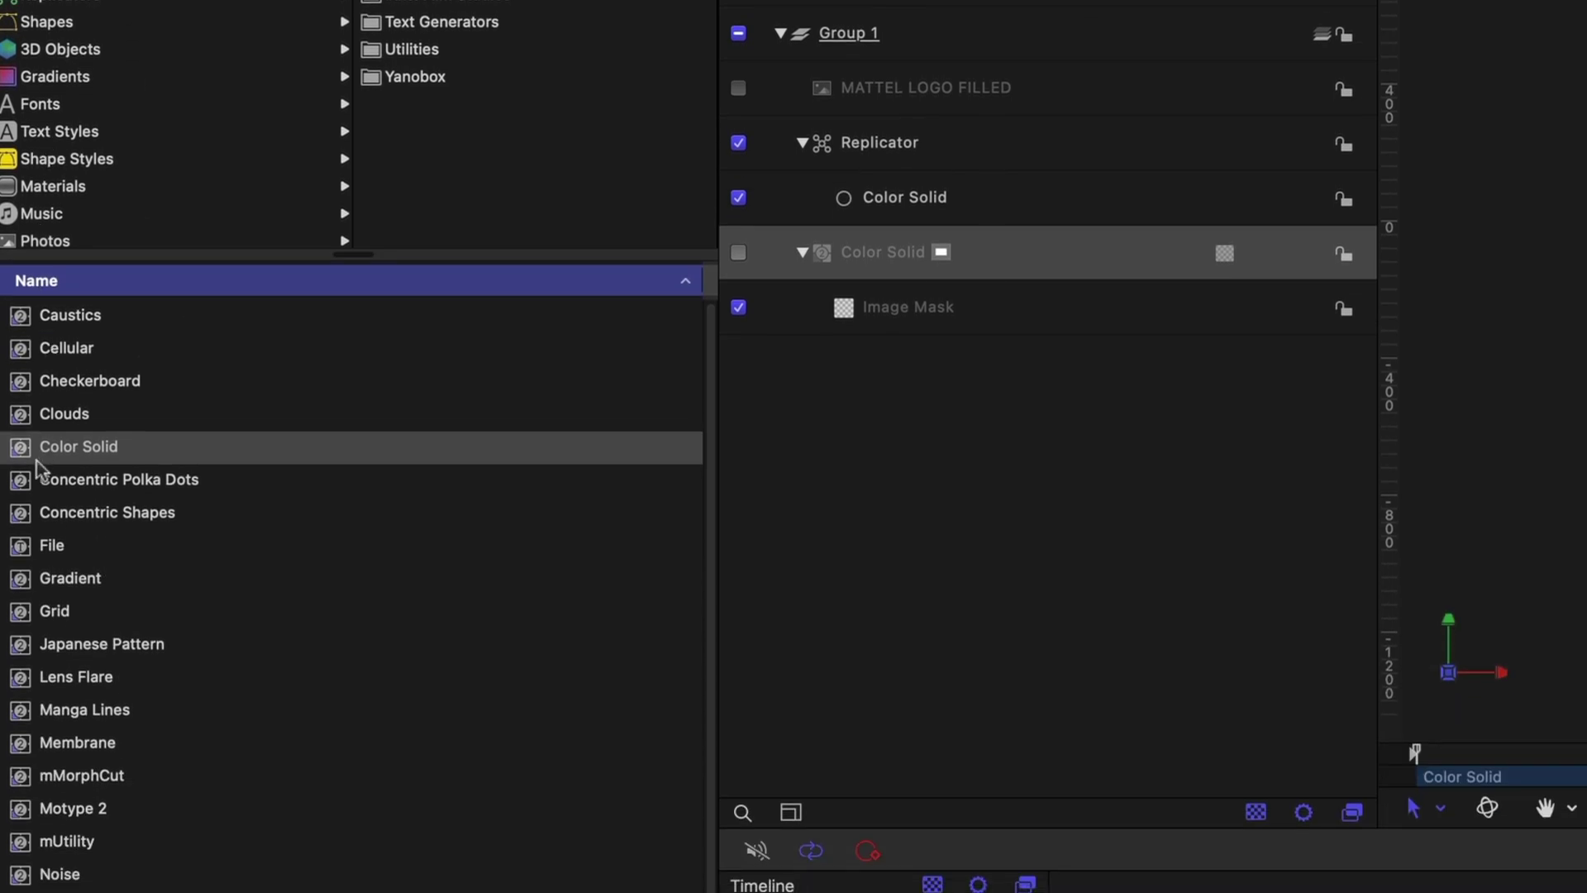
- Add a Color Solid generator in a new group, check its depth in the Left view, and return to Active Camera
{"action": "left_click_drag", "start_coordinate": [29, 447], "coordinate": [860, 168]}
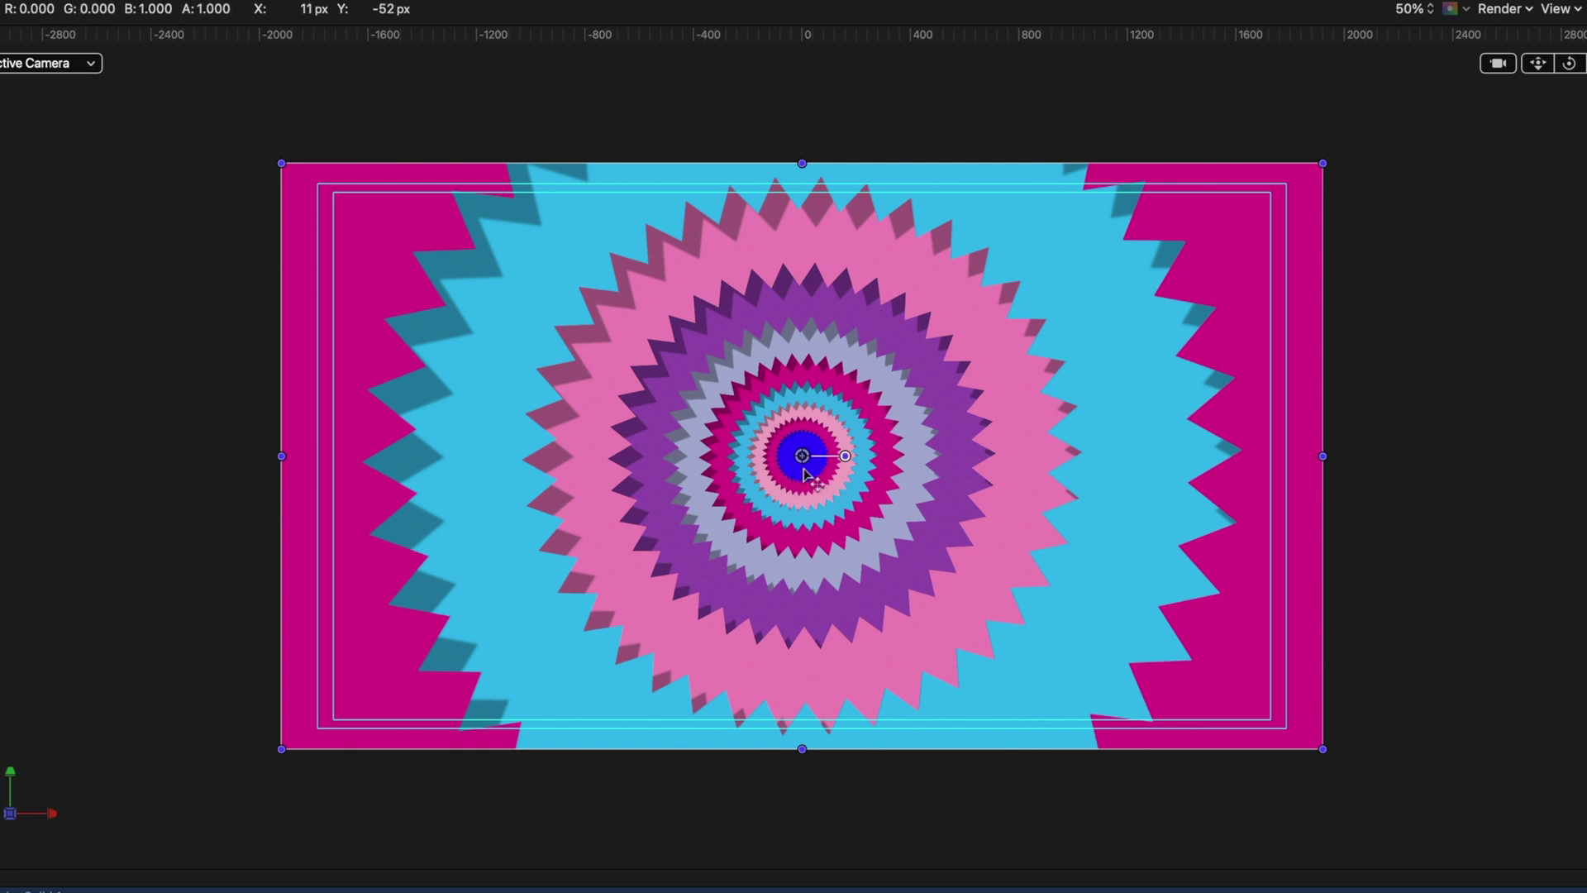
{"action": "left_click", "coordinate": [53, 66]}
{"action": "left_click", "coordinate": [97, 208]}
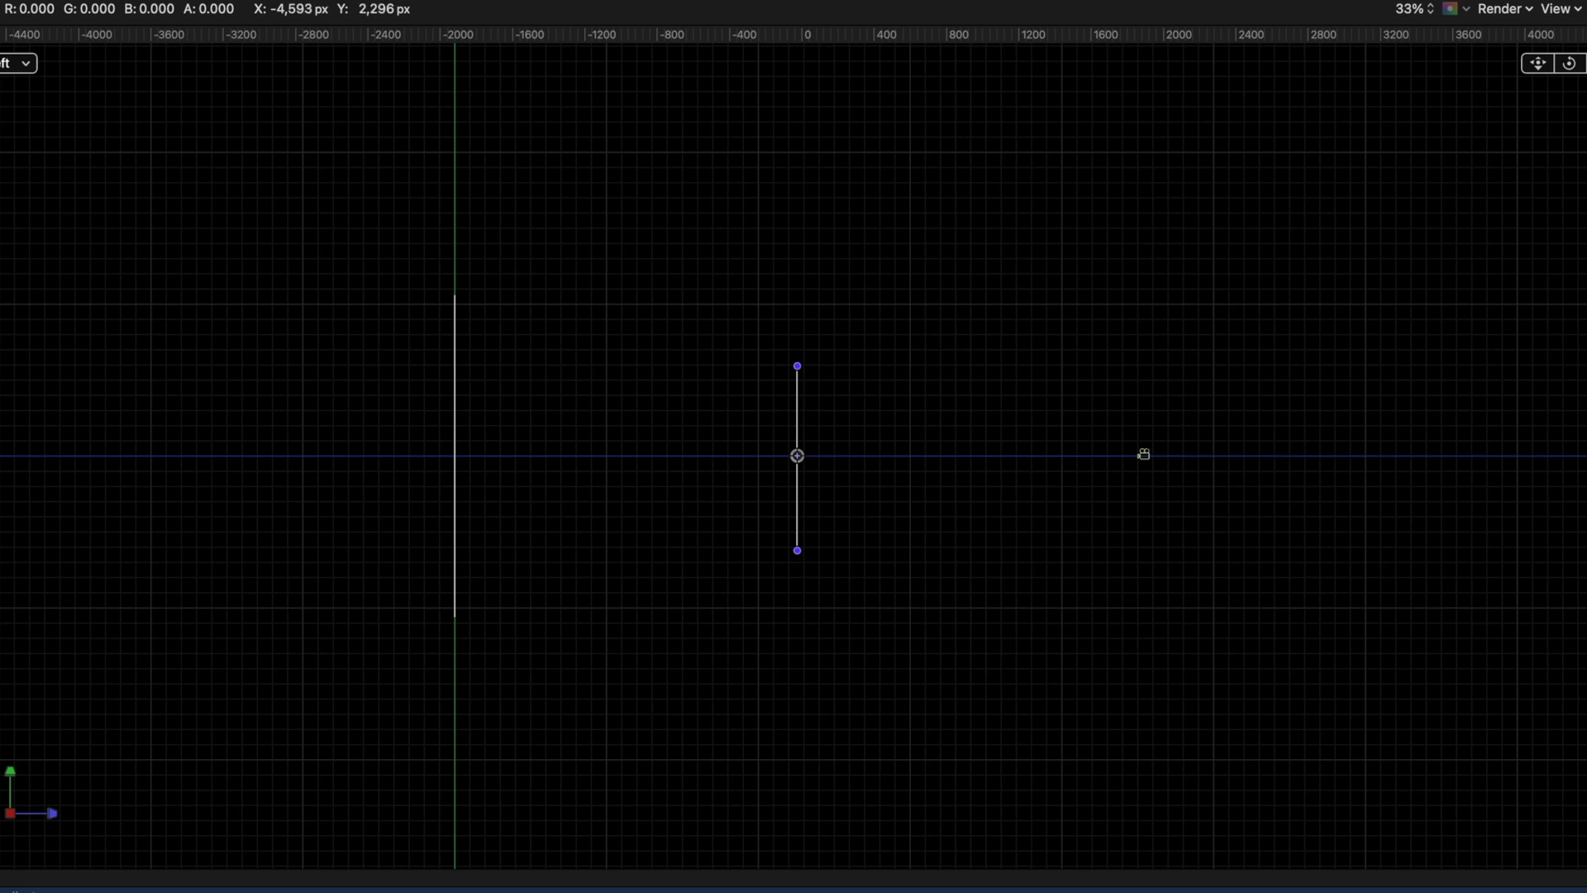
{"action": "left_click", "coordinate": [24, 68]}
{"action": "left_click", "coordinate": [82, 71]}
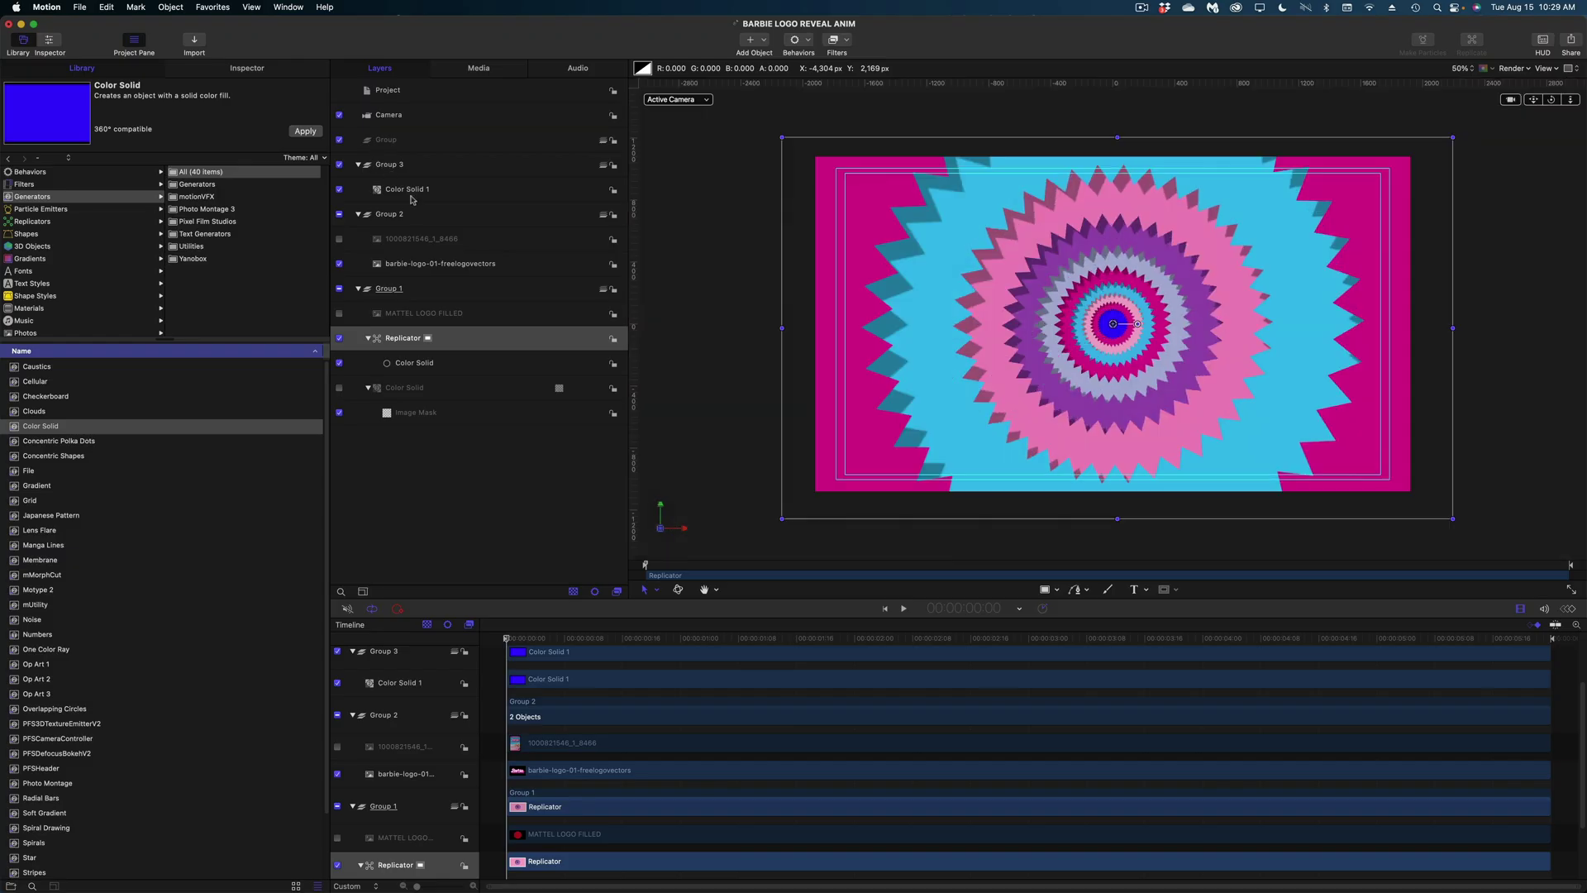
- Recolor Color Solid 1 white and move the Barbie logo into Group 3 above it
{"action": "left_click", "coordinate": [413, 191]}
{"action": "left_click", "coordinate": [247, 69]}
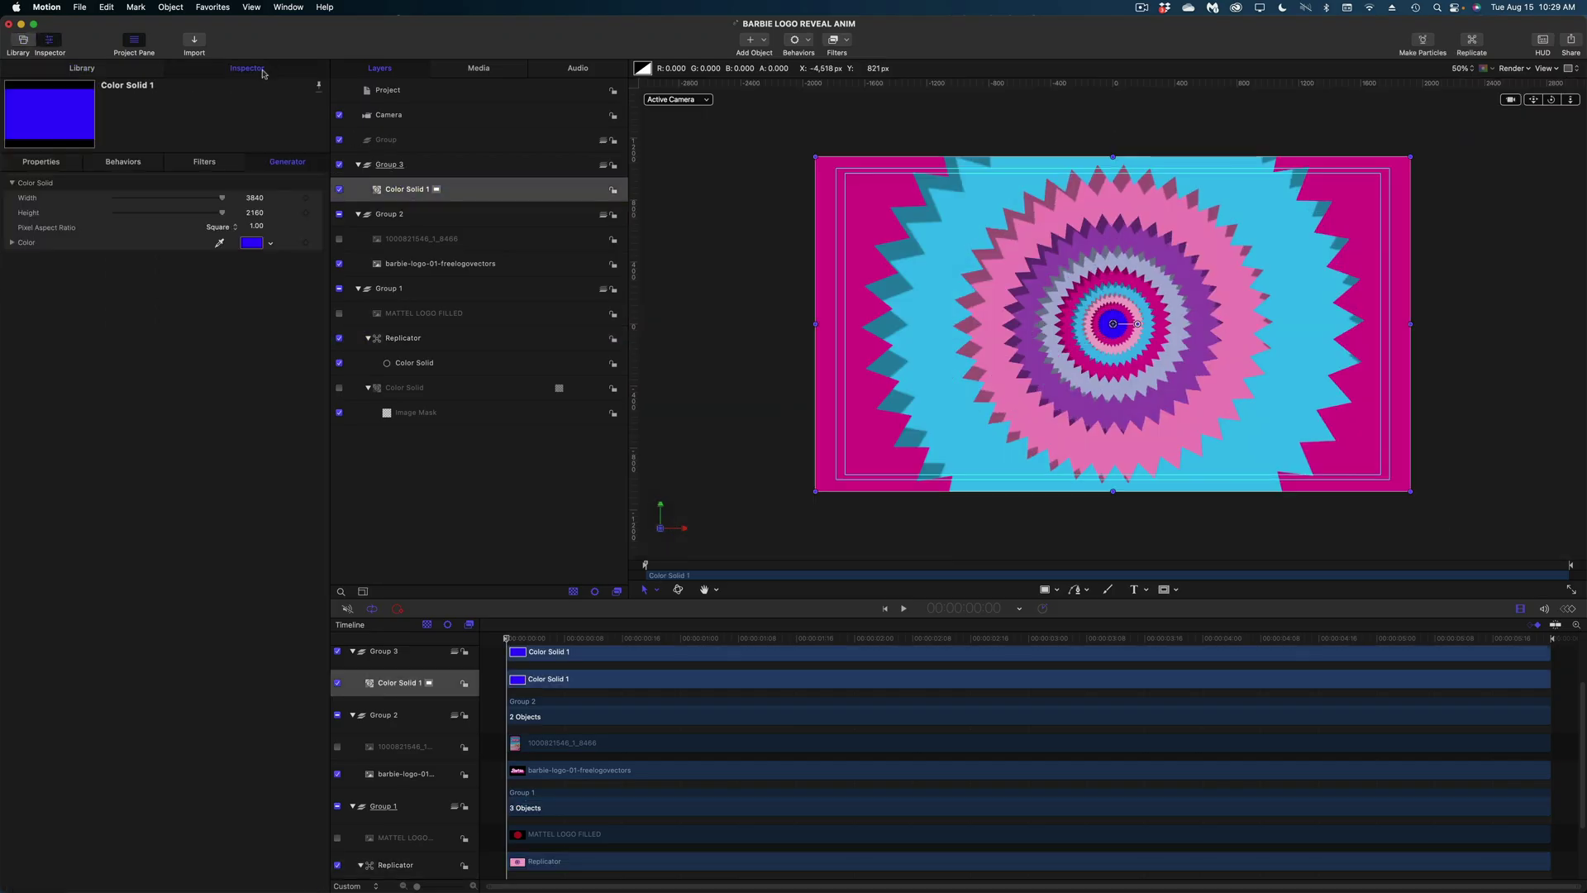
{"action": "left_click", "coordinate": [252, 243]}
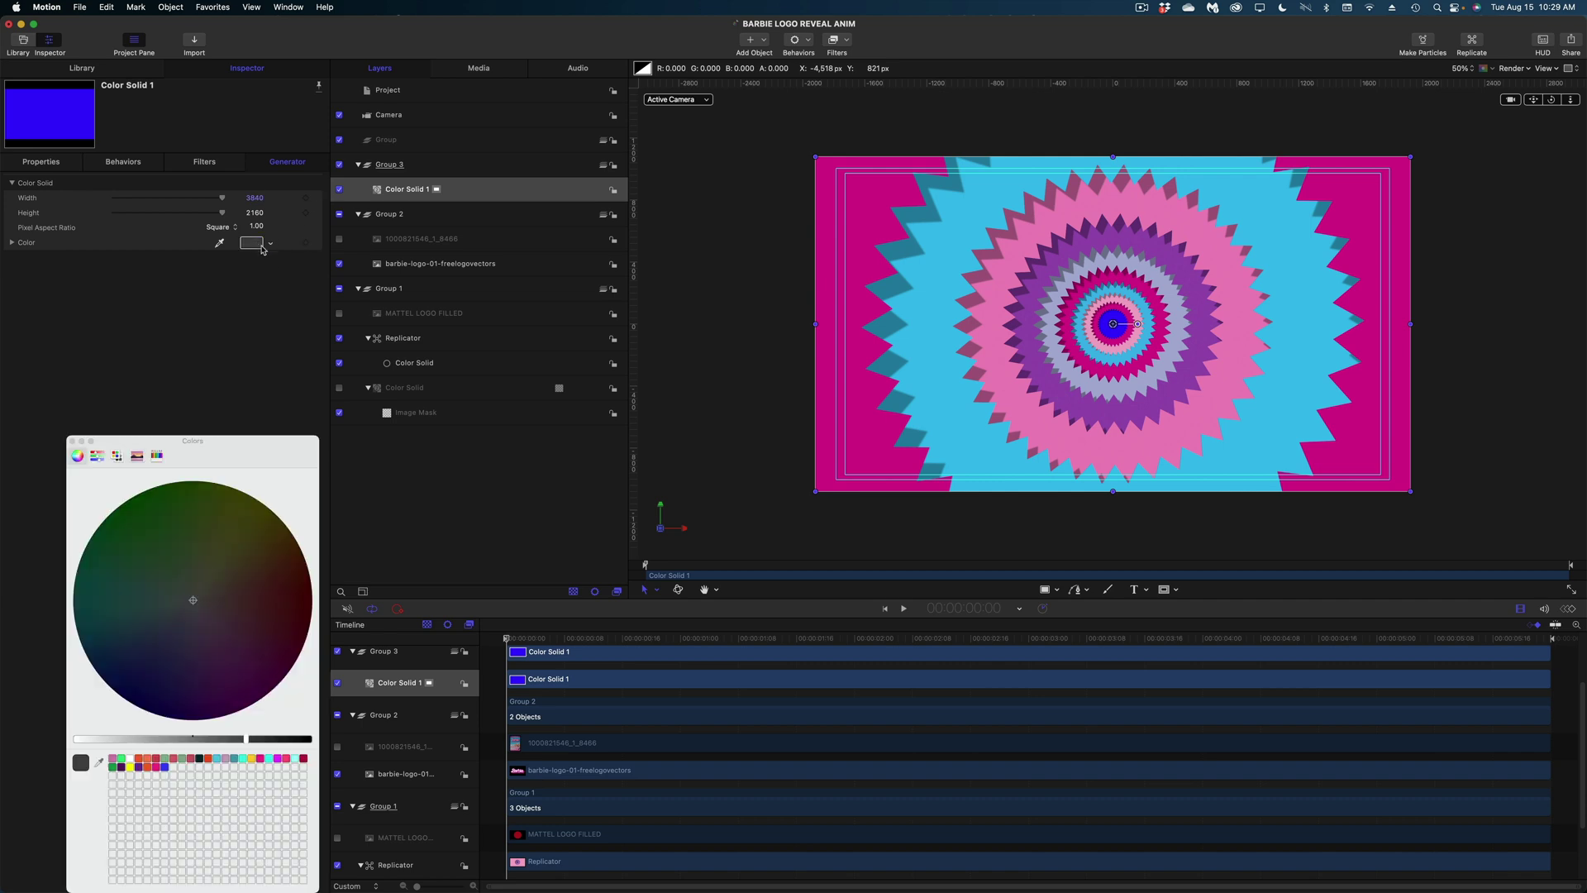
{"action": "left_click", "coordinate": [140, 758]}
{"action": "left_click", "coordinate": [72, 440]}
{"action": "left_click", "coordinate": [431, 263]}
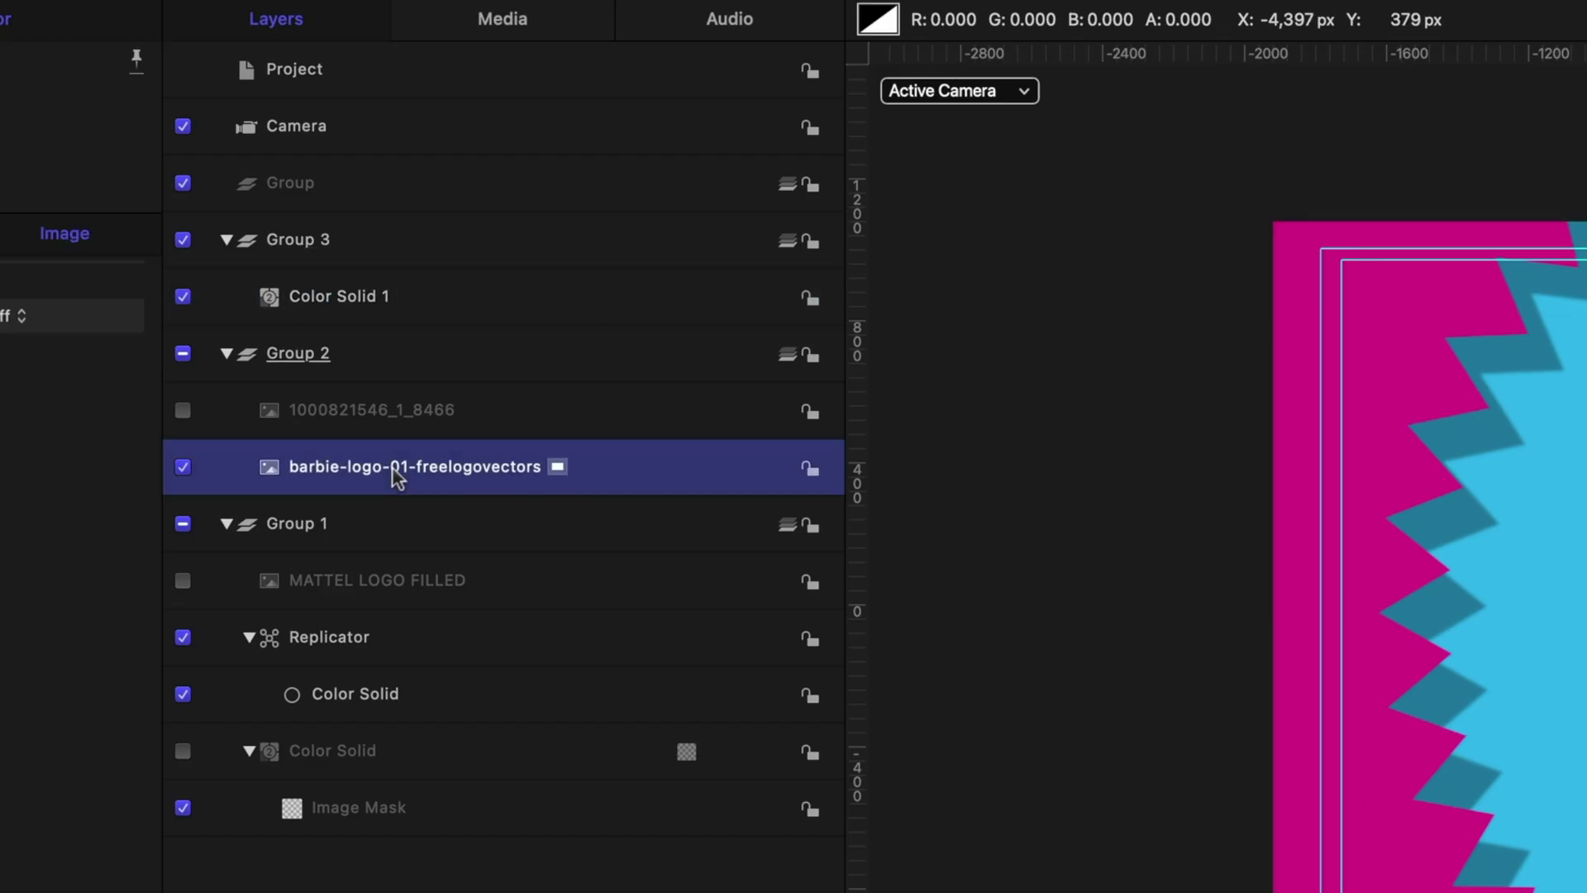
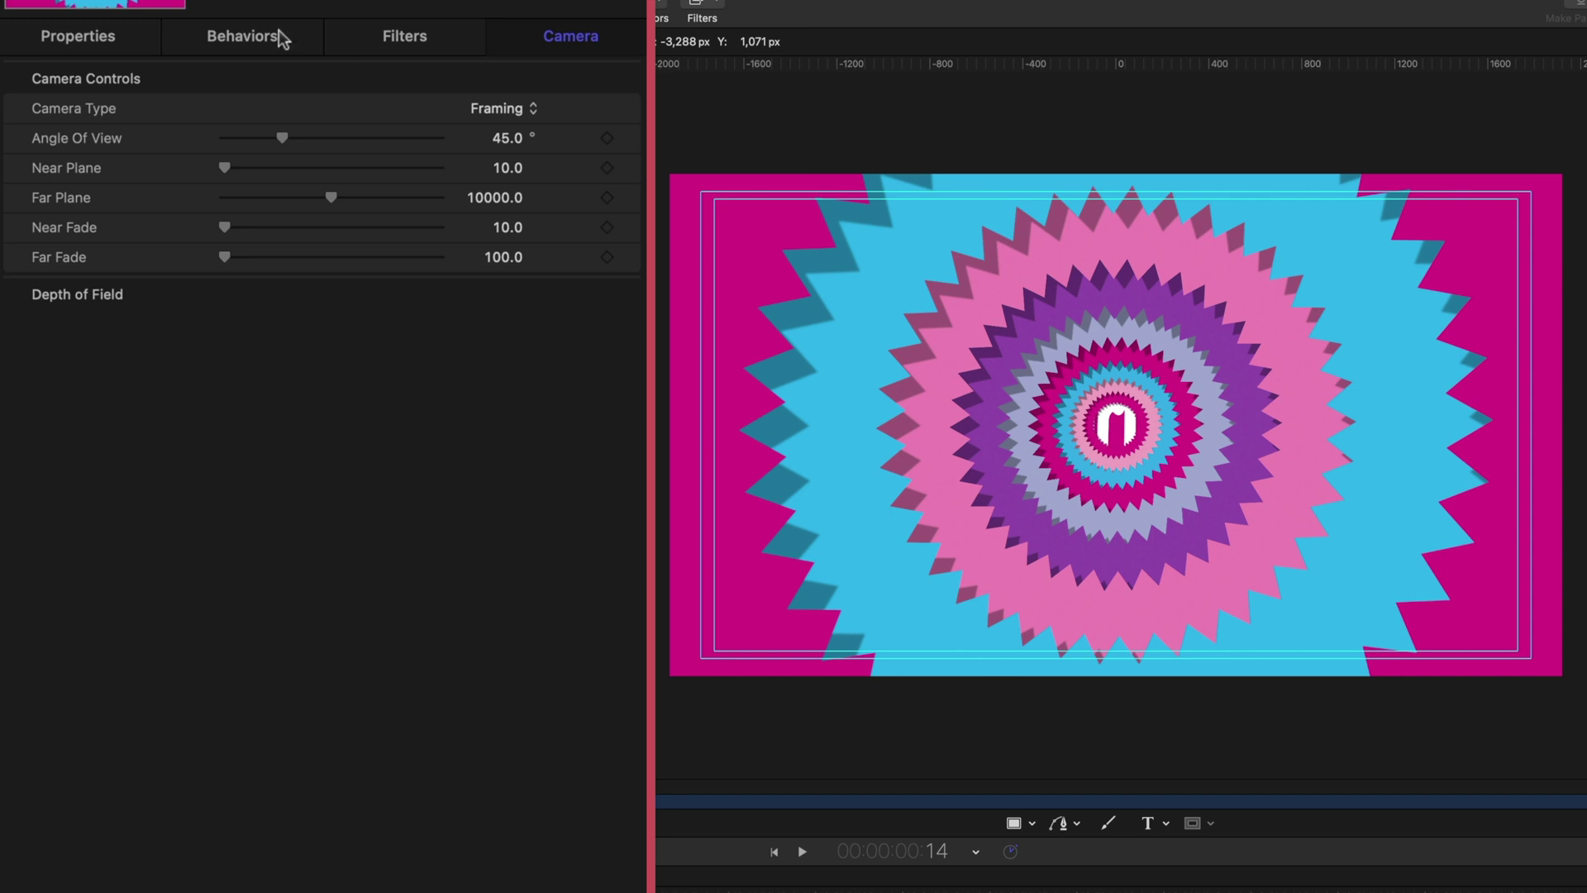
- Add a keyframe to the camera's scale at frame 14 and set it to 130%
{"action": "left_click", "coordinate": [108, 46]}
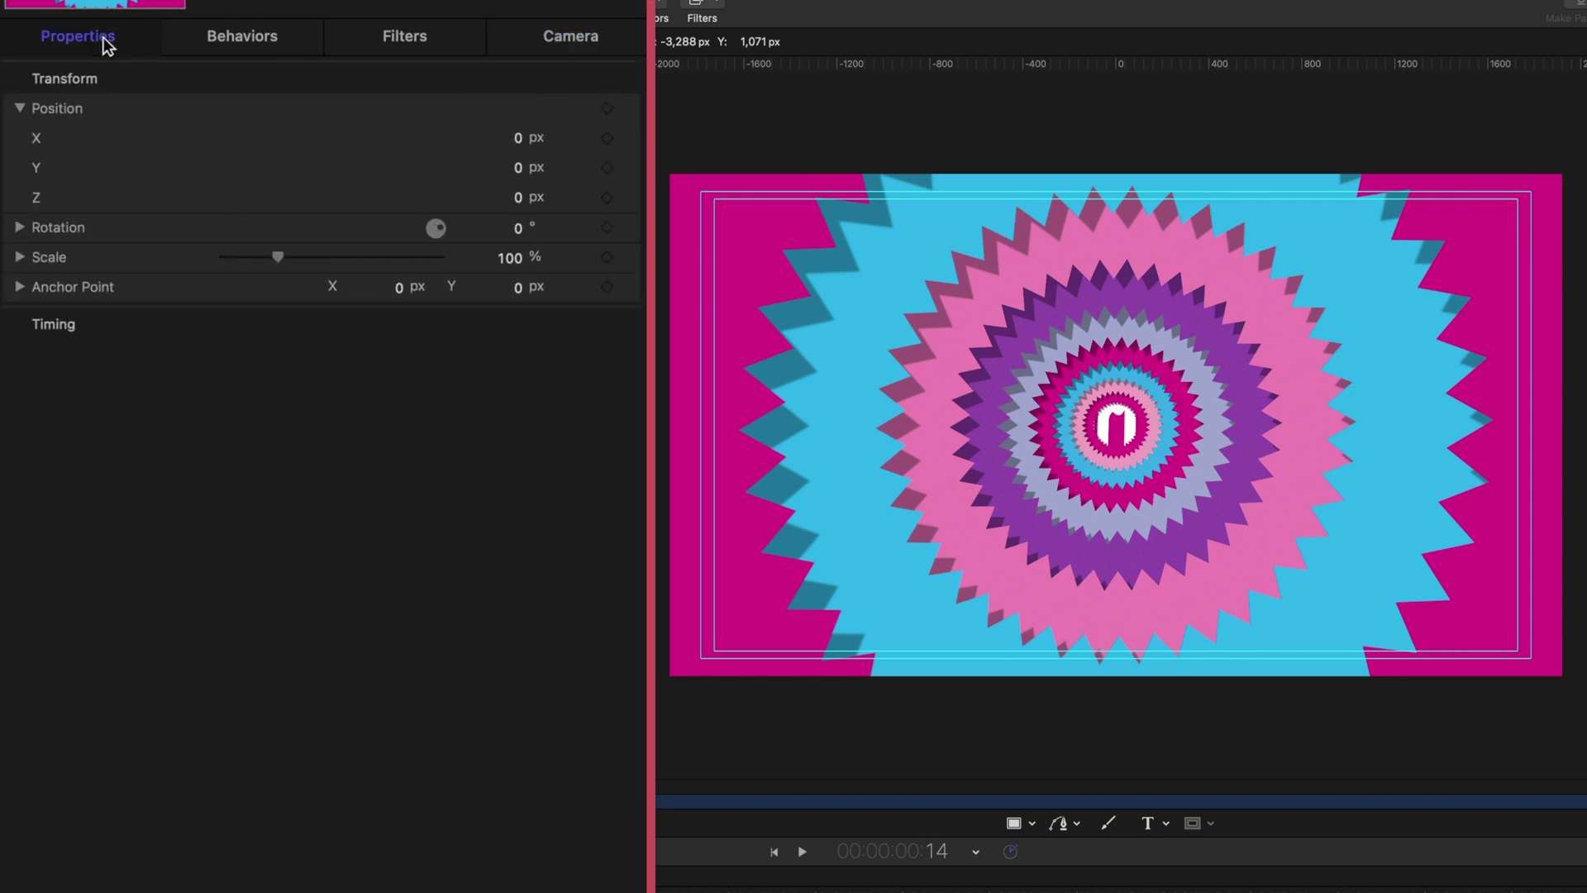
{"action": "left_click", "coordinate": [607, 257]}
{"action": "mouse_move", "coordinate": [279, 259]}
{"action": "left_mouse_down"}
{"action": "mouse_move", "coordinate": [311, 259]}
{"action": "mouse_move", "coordinate": [294, 268]}
{"action": "left_mouse_up"}
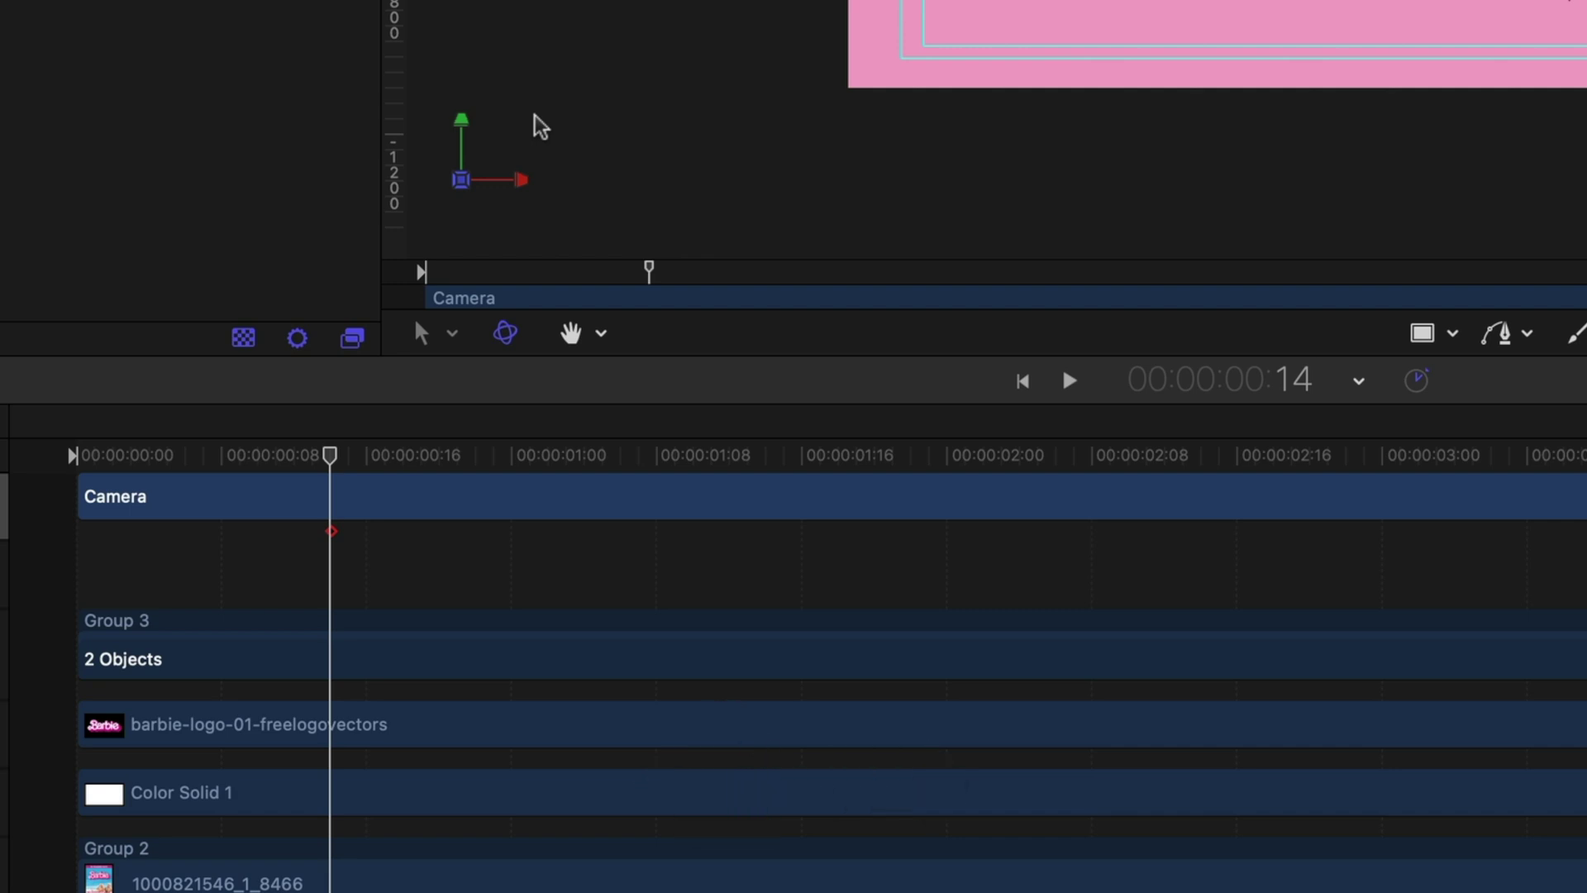
- Set the camera's scale to 9% at 1:20 so that it zooms in on the Barbie logo
{"action": "key", "text": "shift+Right"}
{"action": "key", "text": "shift+Right"}
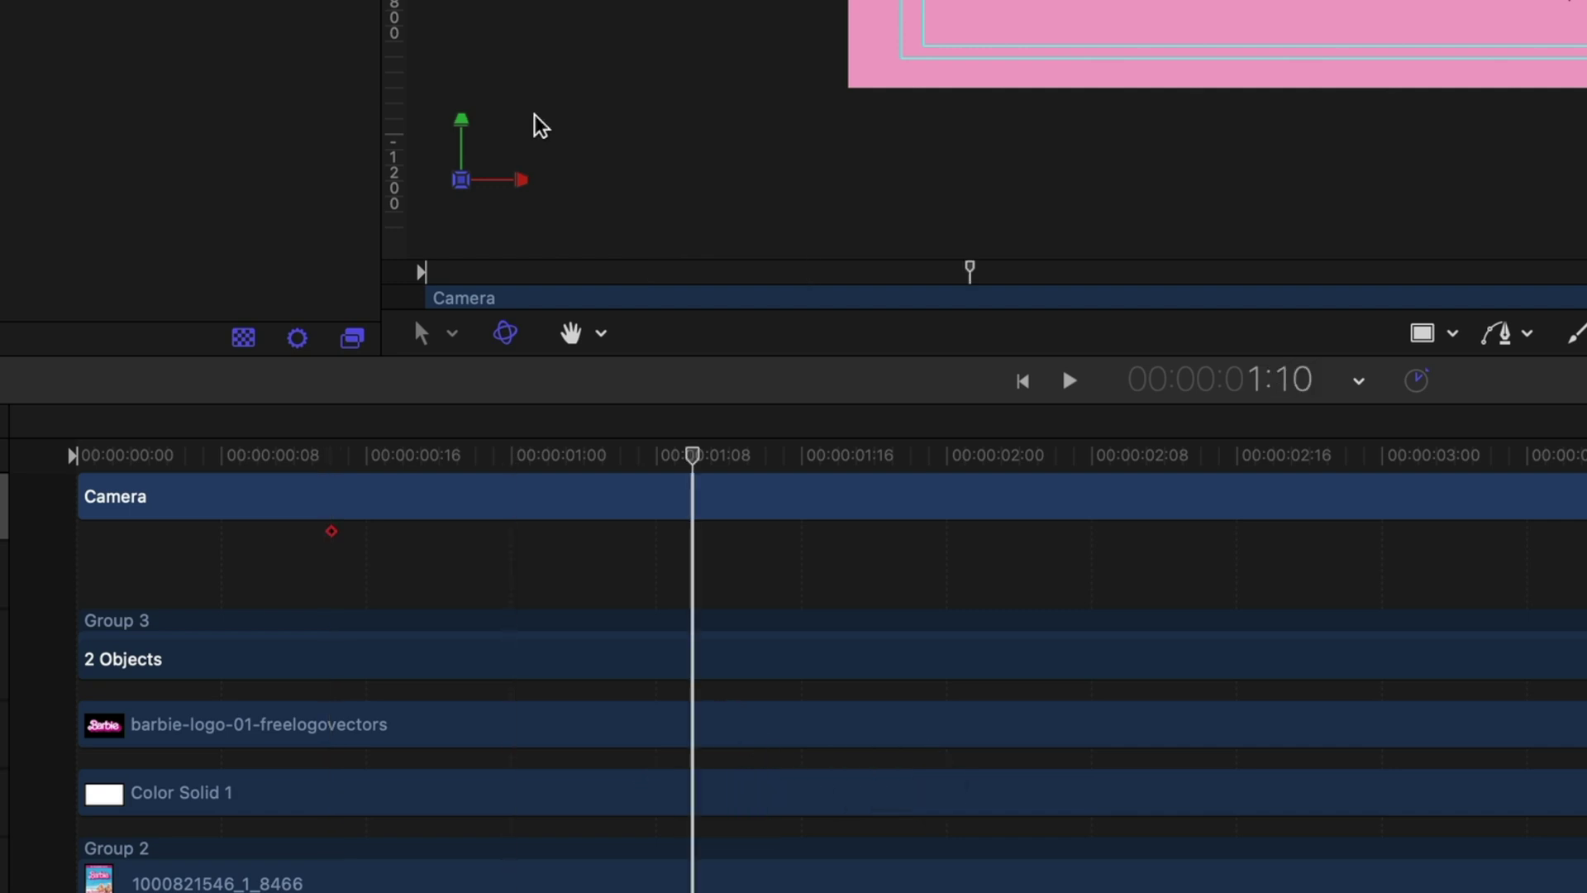
{"action": "key", "text": "shift+Right"}
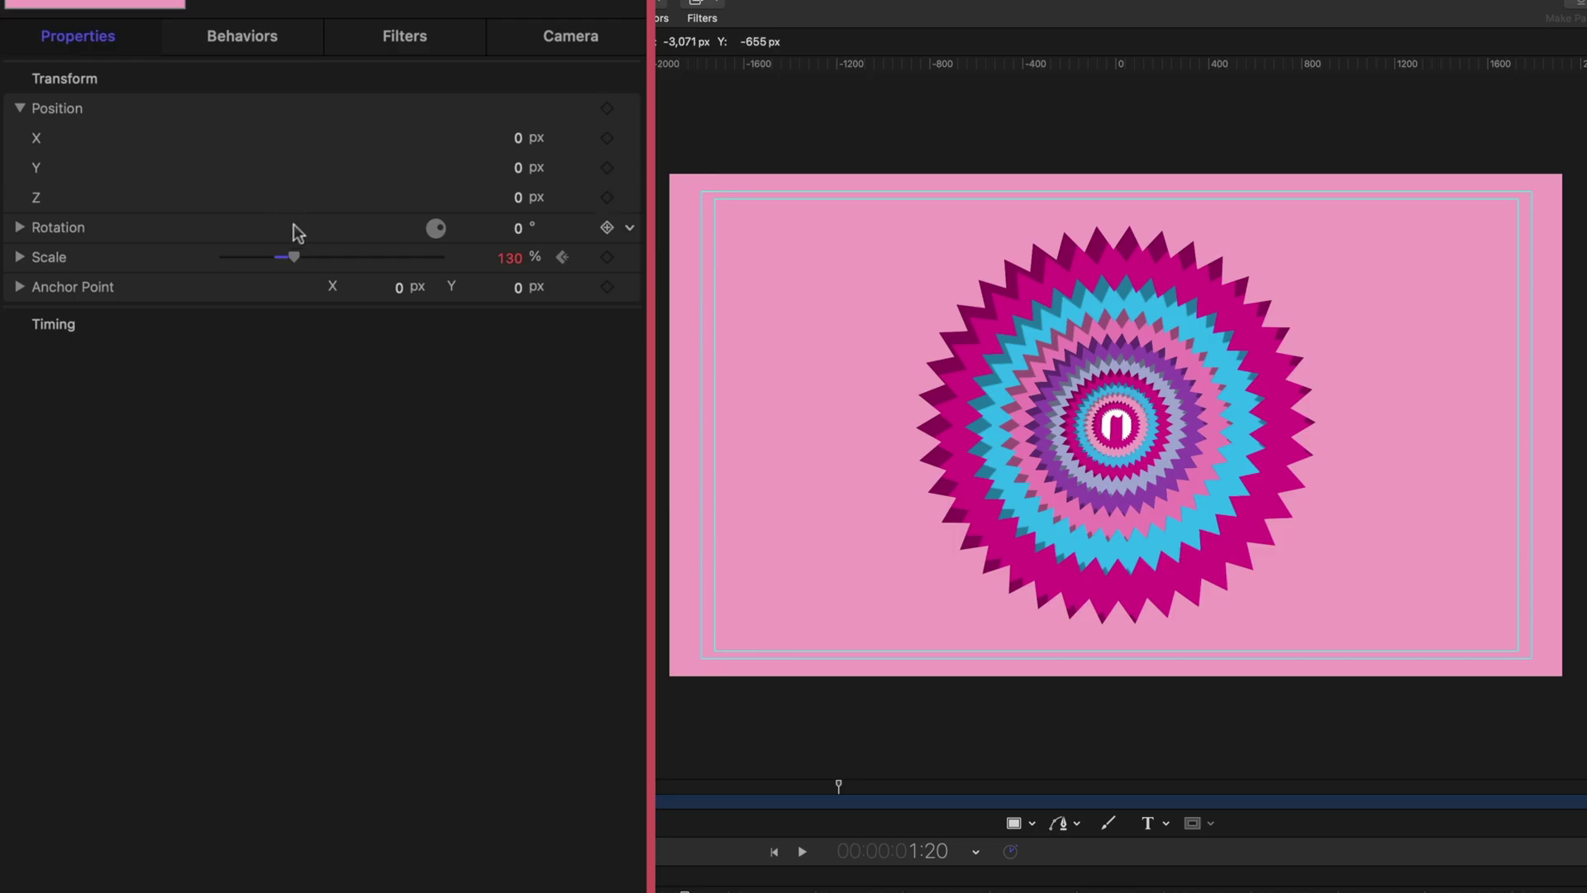
{"action": "left_click_drag", "start_coordinate": [295, 263], "coordinate": [231, 258]}
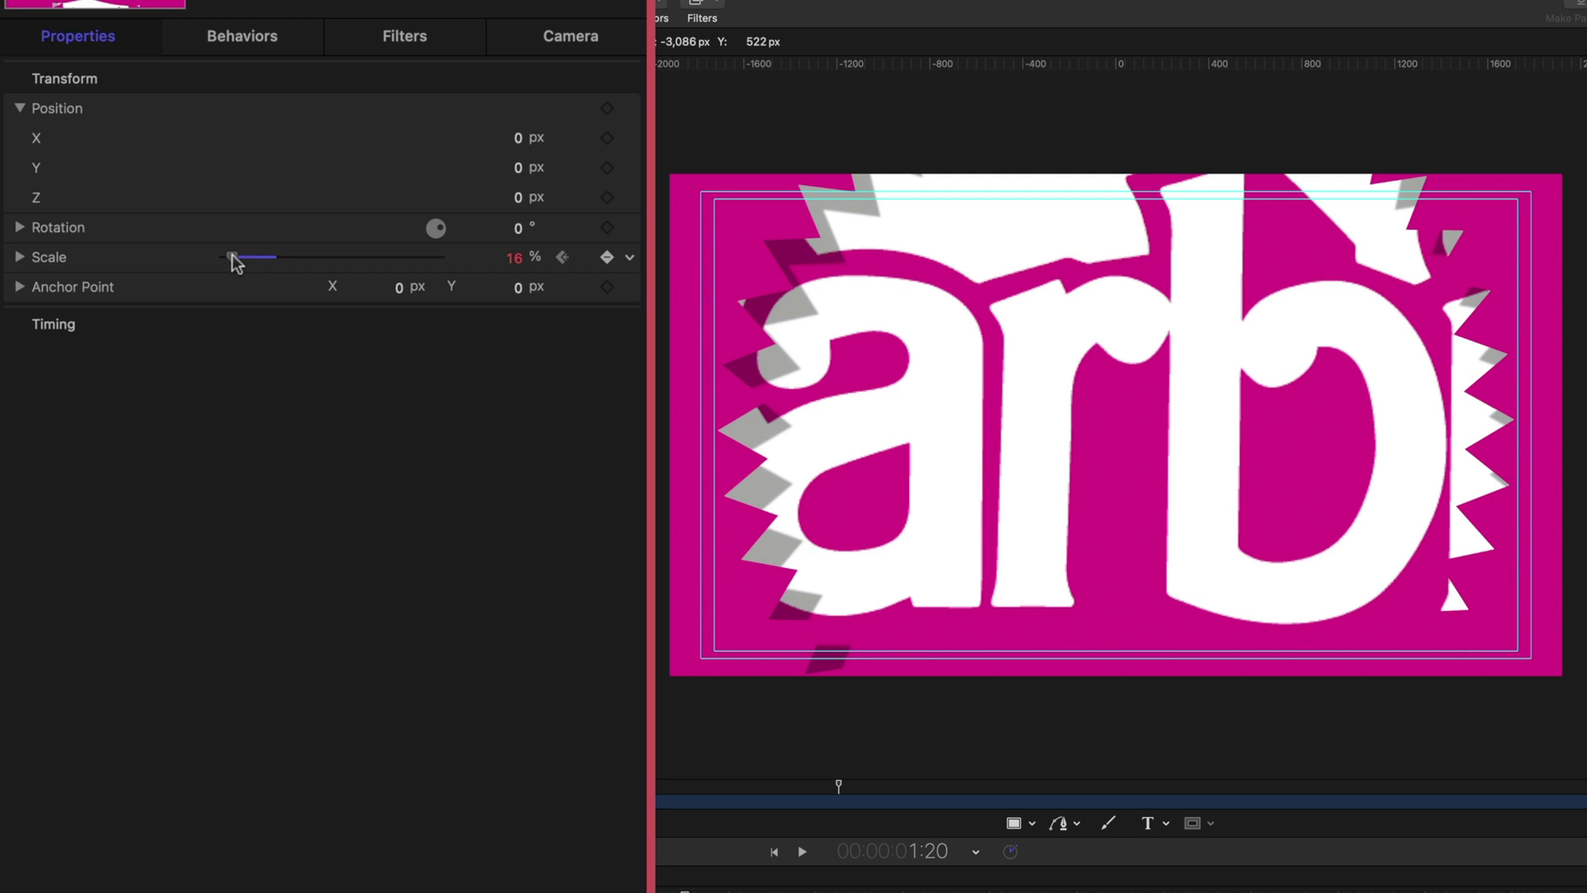
{"action": "left_click_drag", "start_coordinate": [232, 258], "coordinate": [227, 258]}
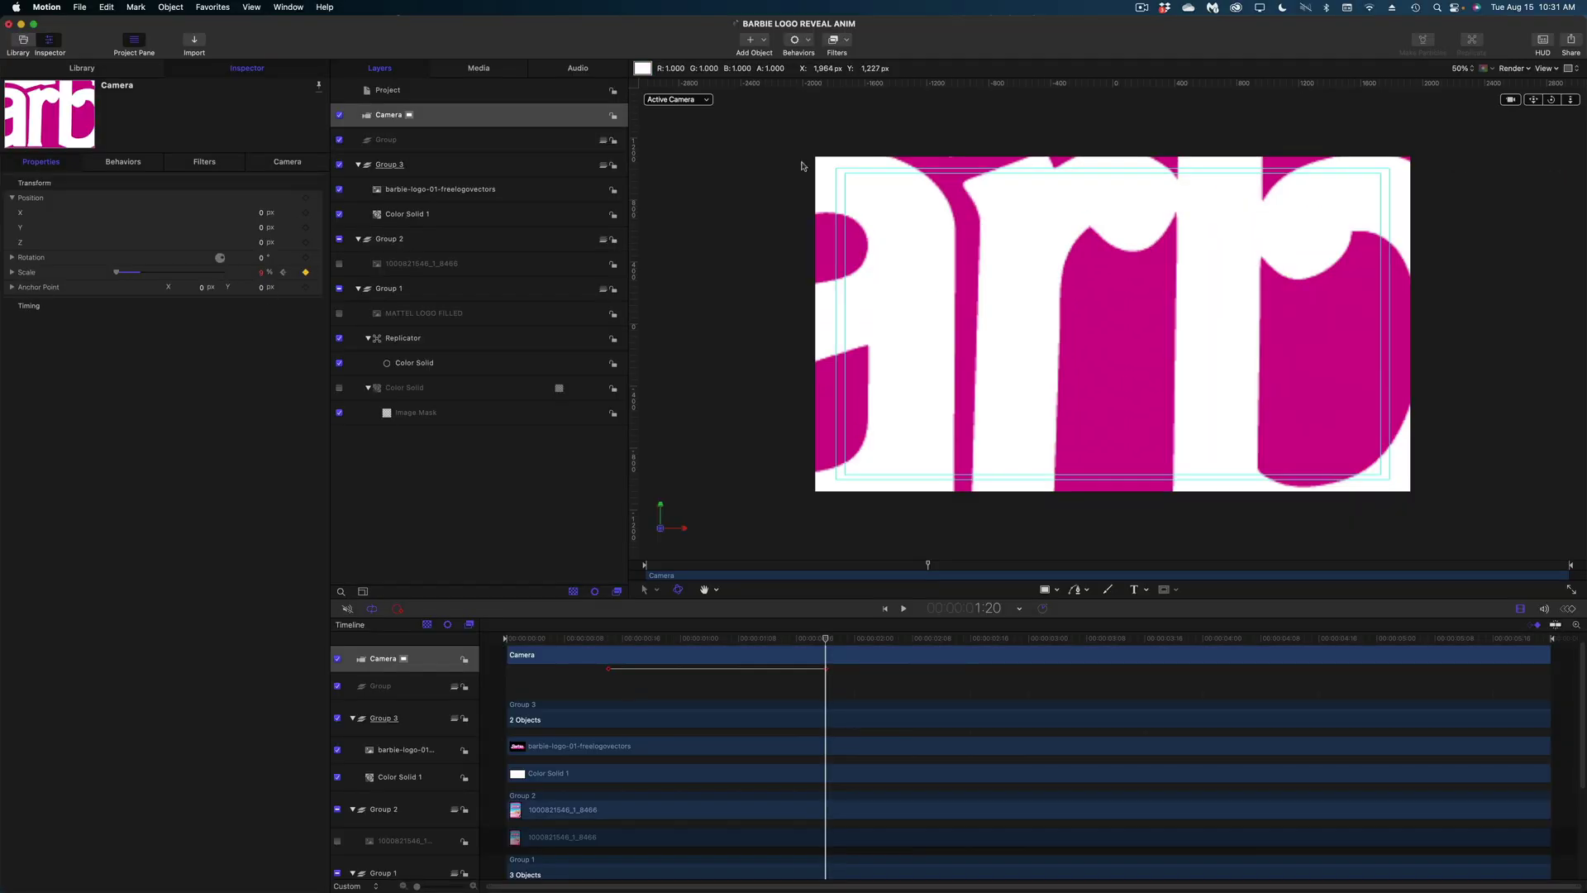
- Scale the Barbie logo down to 21% so it fits the final frame, and preview the animation
{"action": "left_click", "coordinate": [483, 190]}
{"action": "left_click_drag", "start_coordinate": [140, 279], "coordinate": [118, 278]}
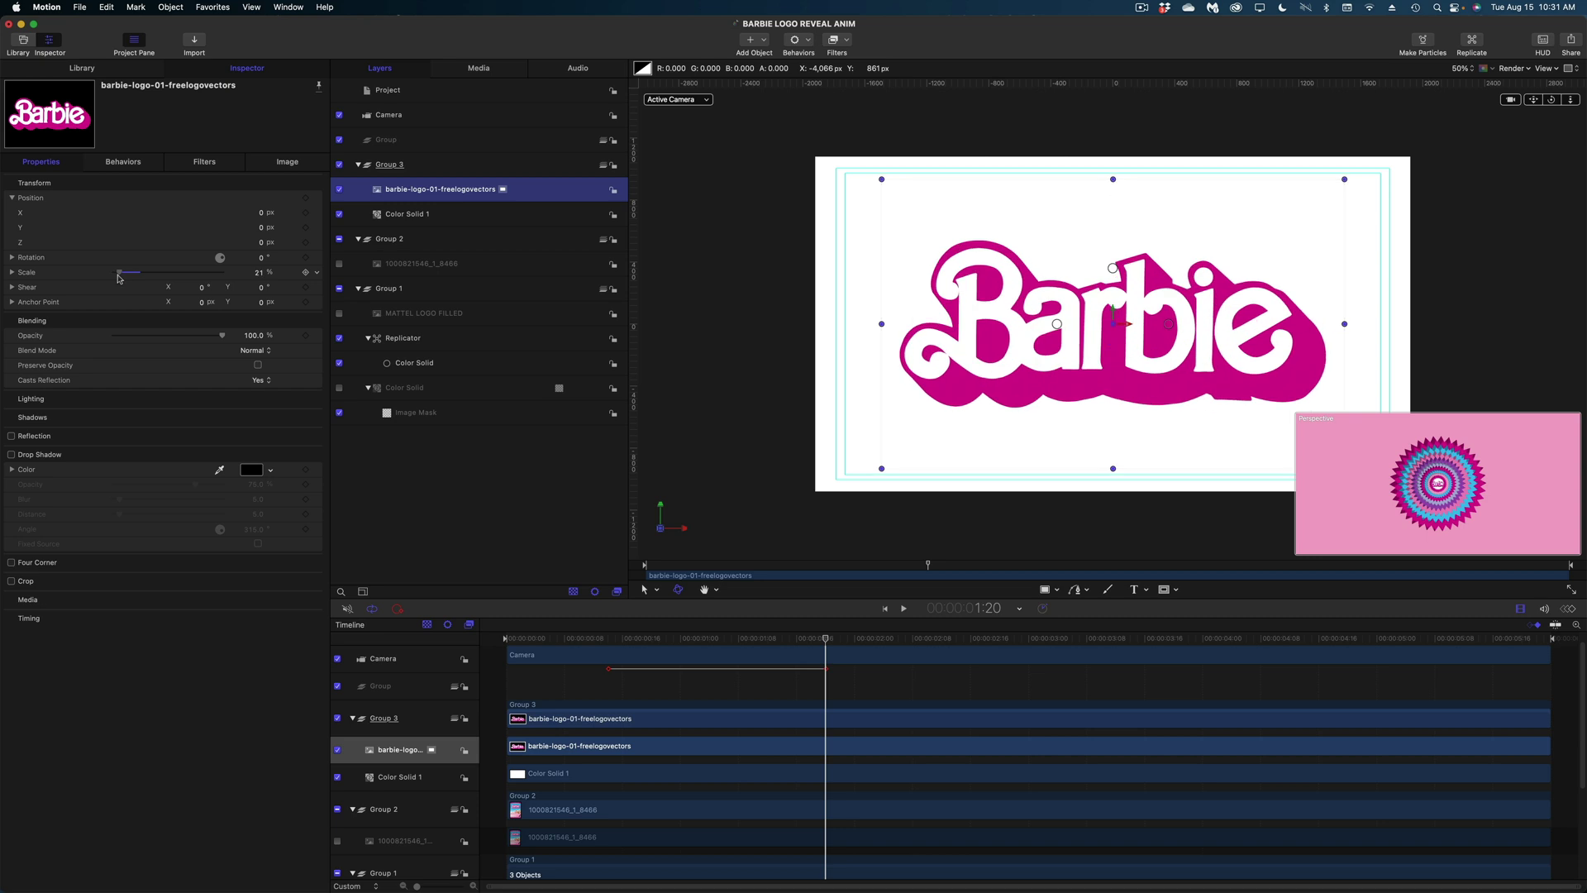
{"action": "key", "text": "space"}
- Add a keyframe to the camera's Z rotation at 1:02, partway through the zoom
{"action": "left_click_drag", "start_coordinate": [621, 638], "coordinate": [629, 638]}
{"action": "left_click_drag", "start_coordinate": [386, 458], "coordinate": [439, 462]}
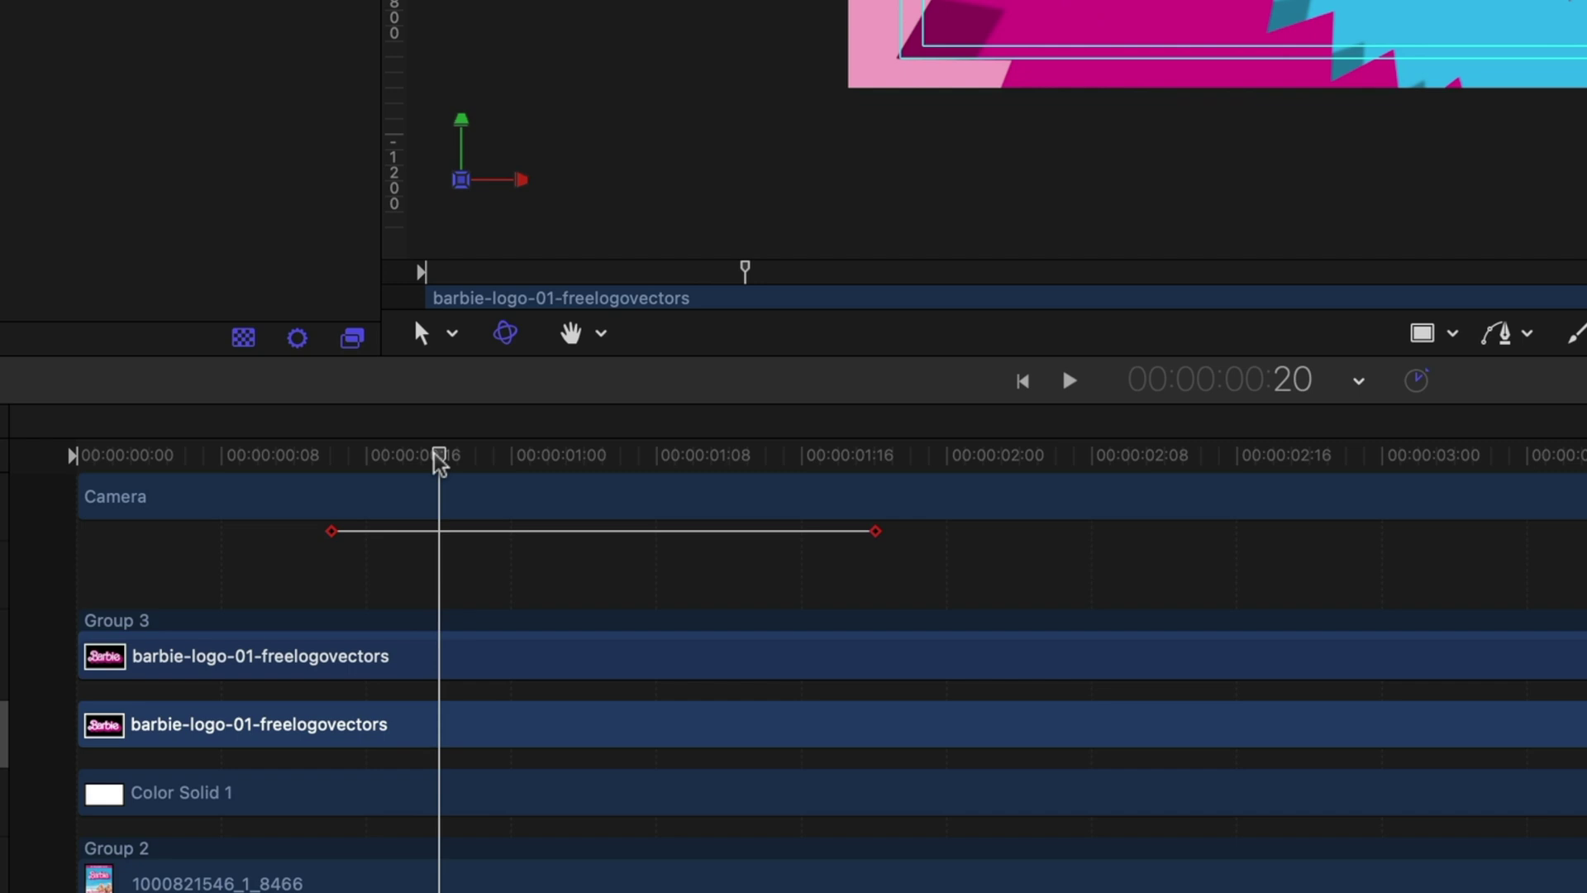
{"action": "left_click_drag", "start_coordinate": [439, 461], "coordinate": [549, 461]}
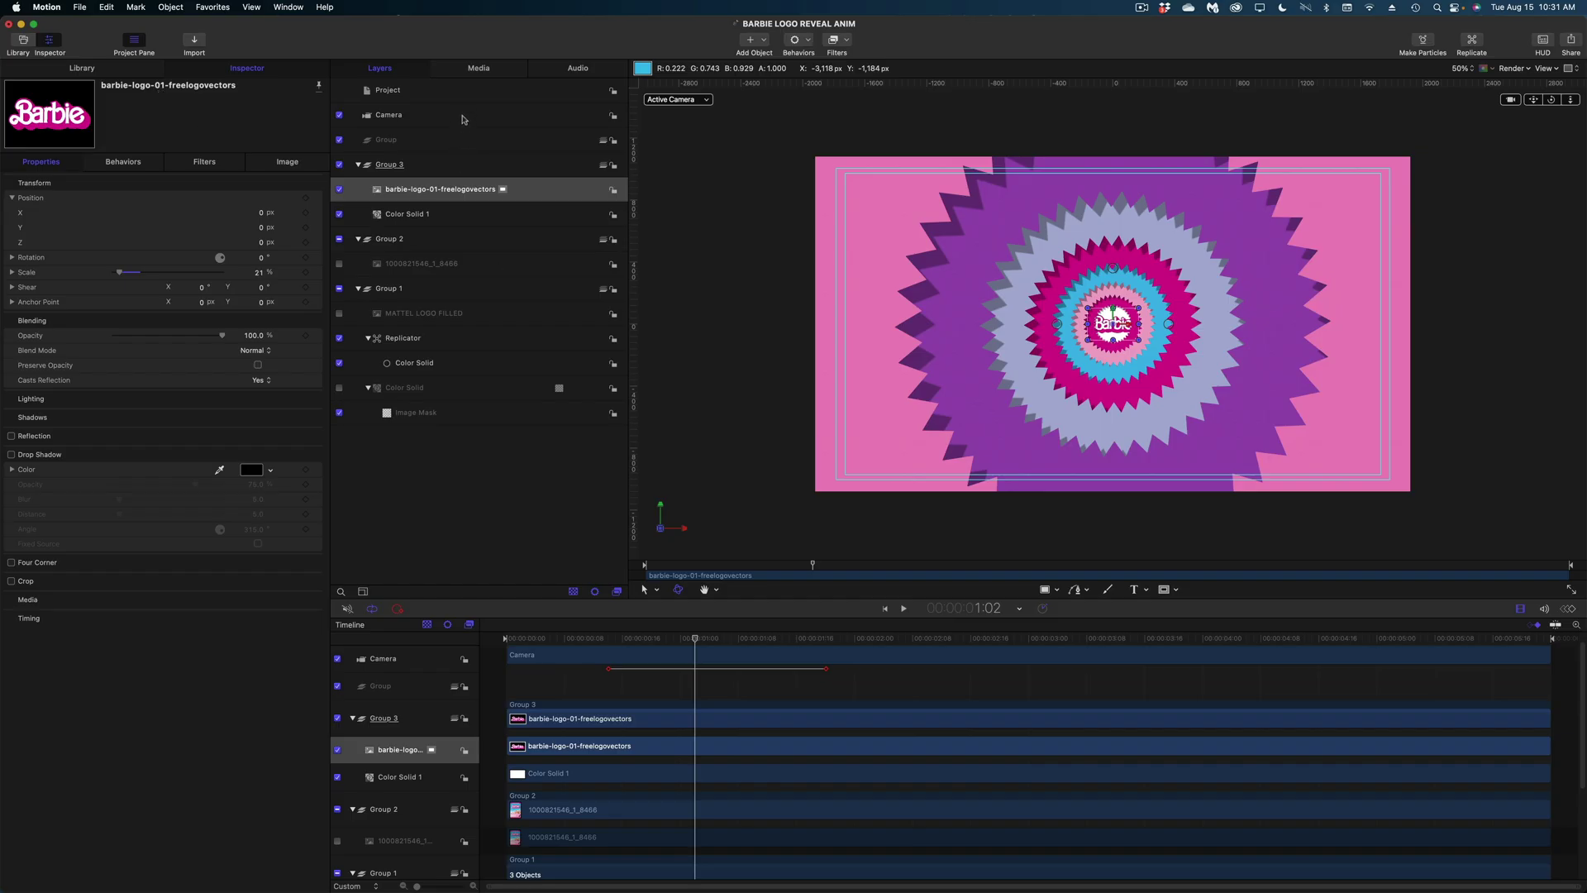
{"action": "left_click", "coordinate": [465, 115]}
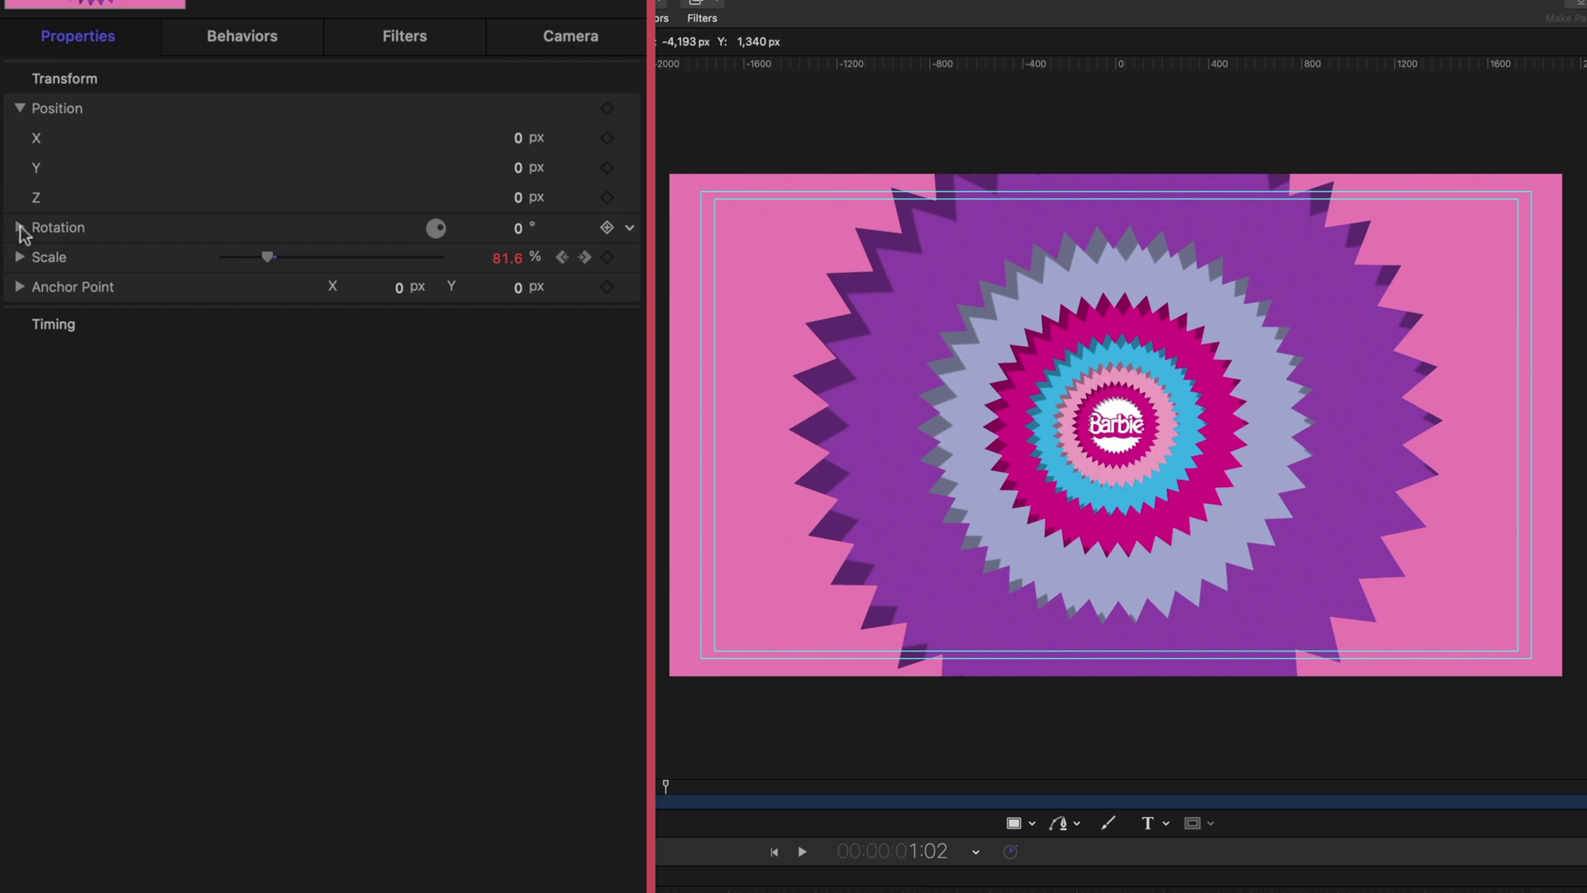
{"action": "left_click", "coordinate": [20, 228]}
{"action": "left_click", "coordinate": [607, 317]}
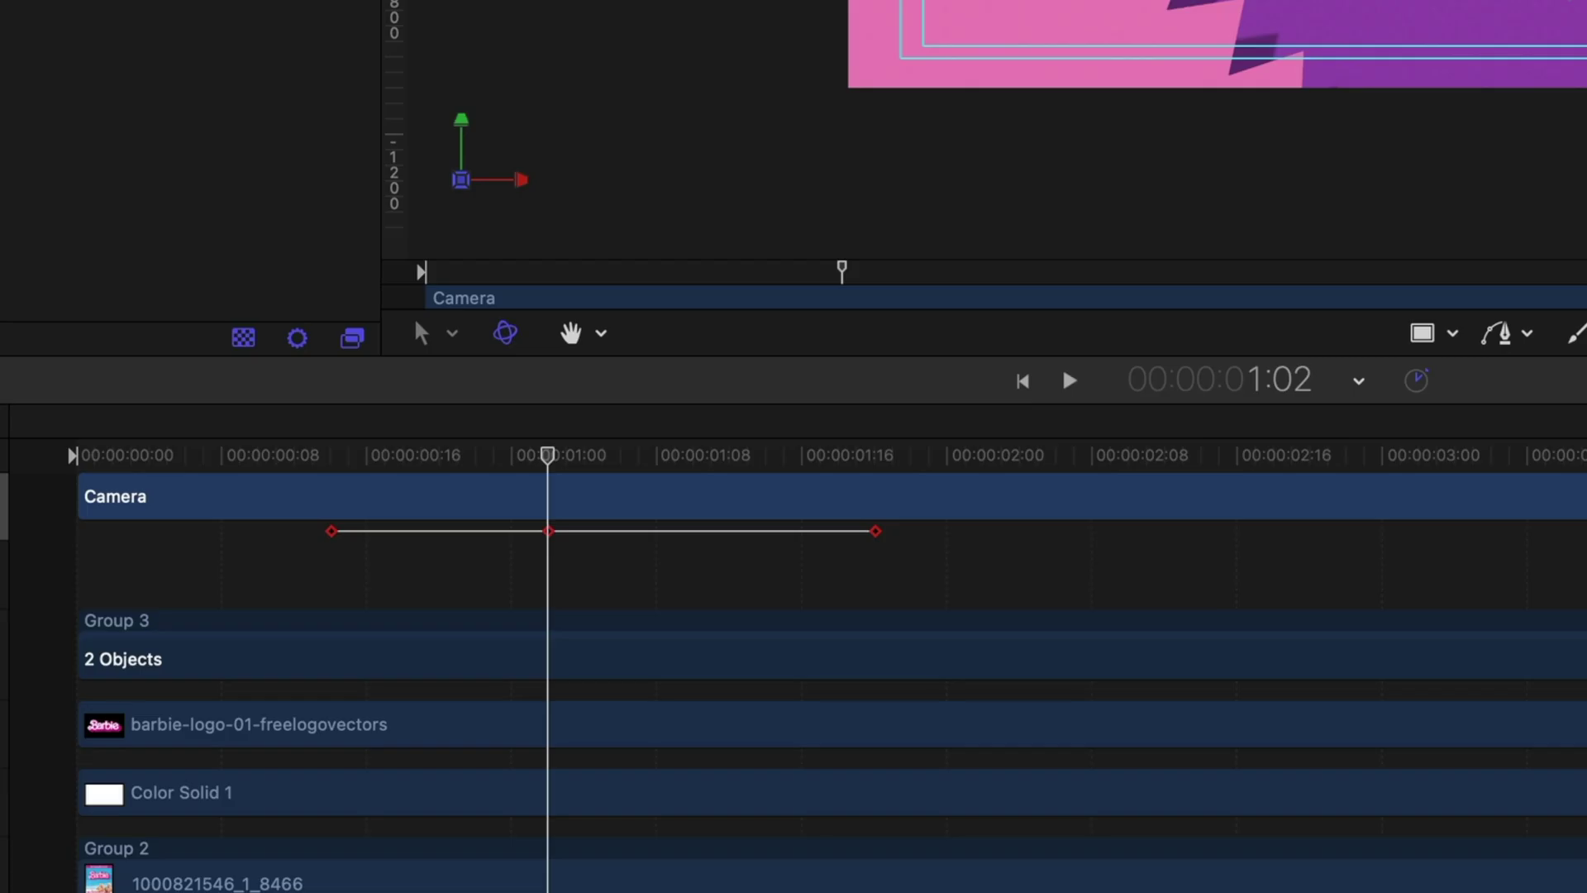
- Set the camera's Z rotation to 360° at the final scale keyframe, at 1:20
{"action": "key", "text": "shift+k"}
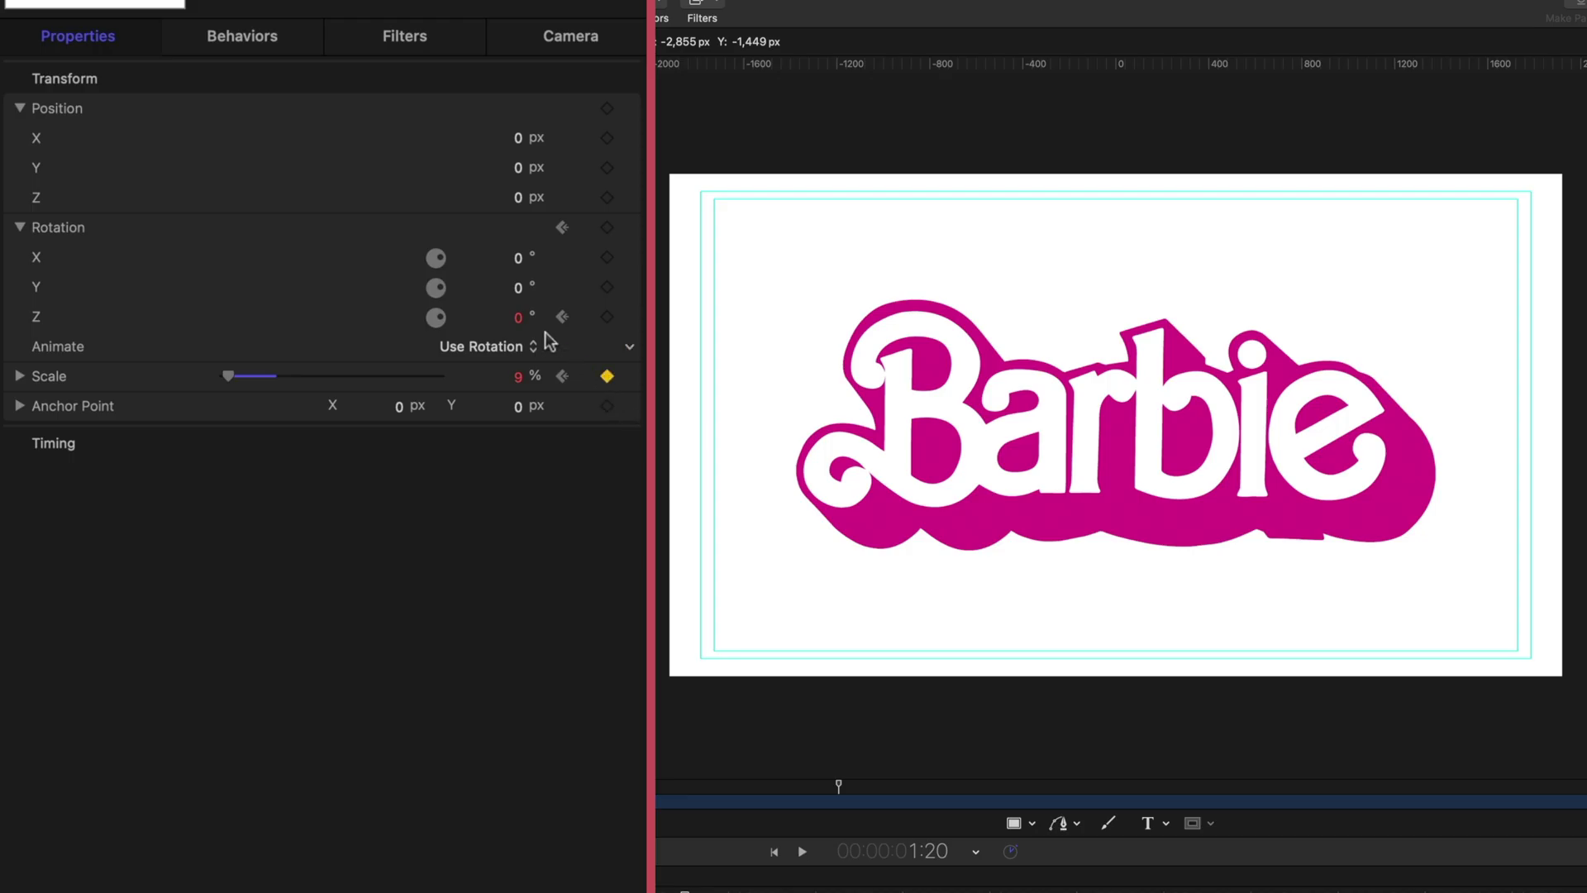
{"action": "left_click", "coordinate": [524, 319]}
{"action": "type", "text": "36"}
{"action": "key", "text": "Return"}
- Increase the masked Color Solid's height to 6187 to fill the edge gaps at 1:06, and check an earlier frame
{"action": "left_click_drag", "start_coordinate": [827, 639], "coordinate": [726, 639]}
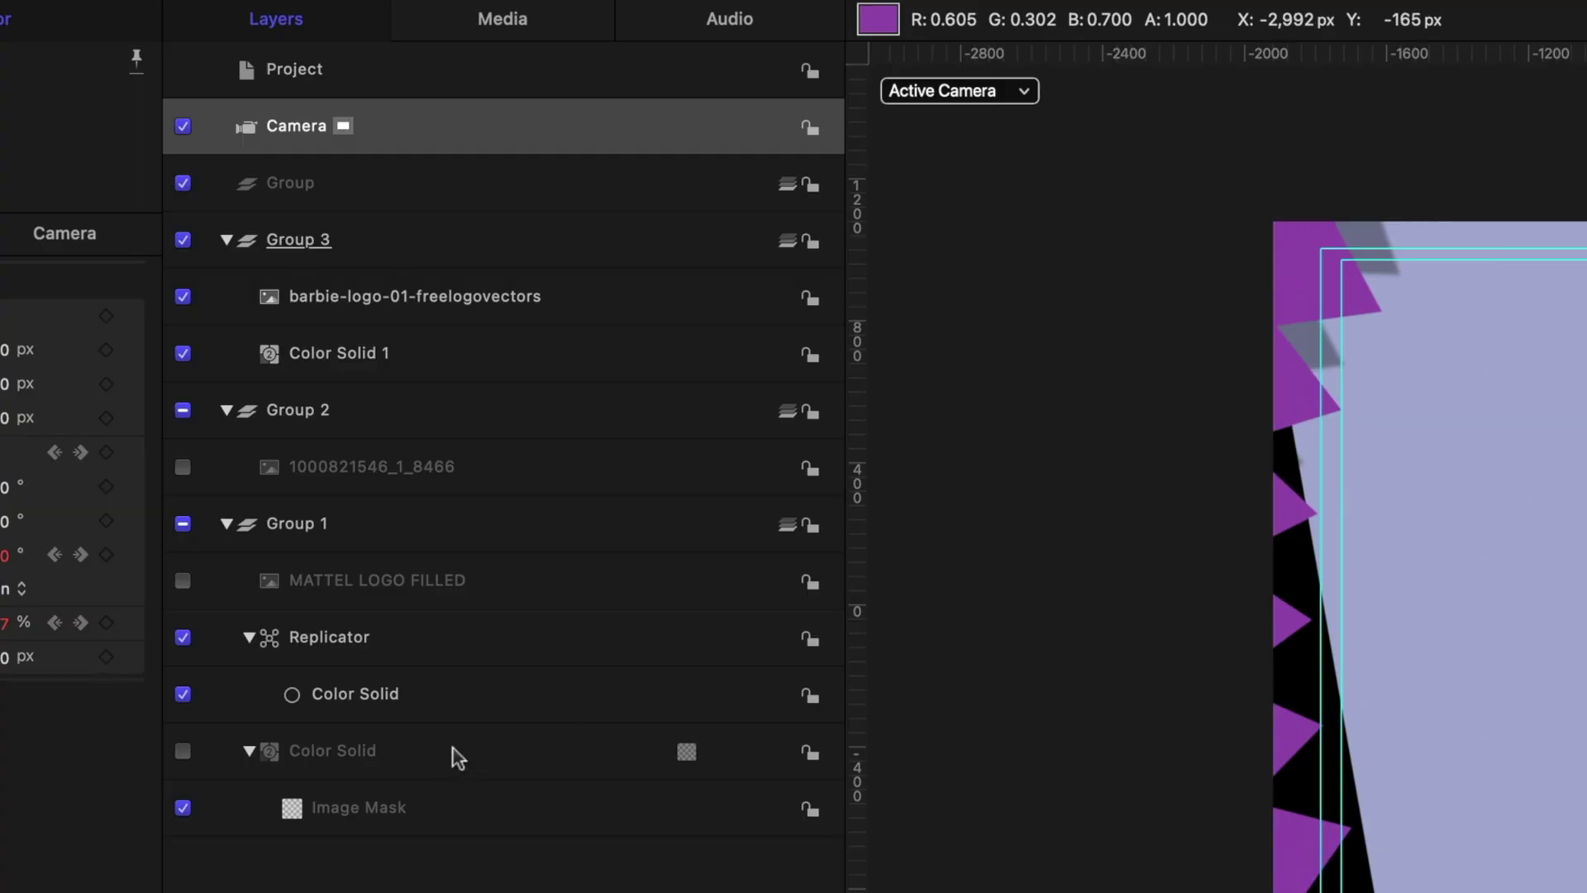
{"action": "left_click", "coordinate": [435, 387]}
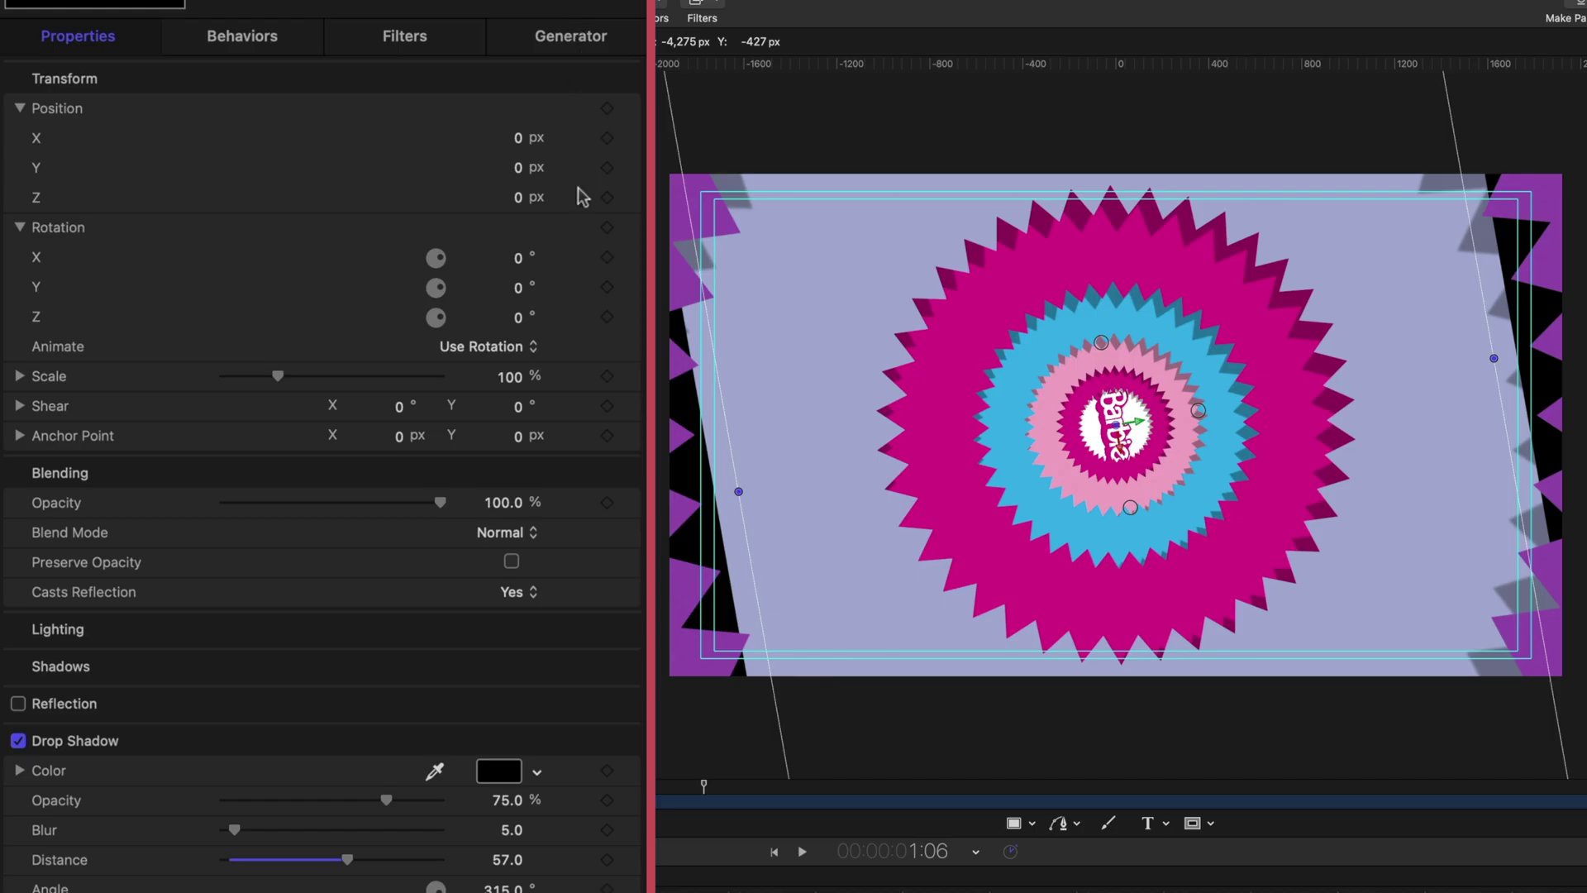
{"action": "left_click", "coordinate": [579, 39]}
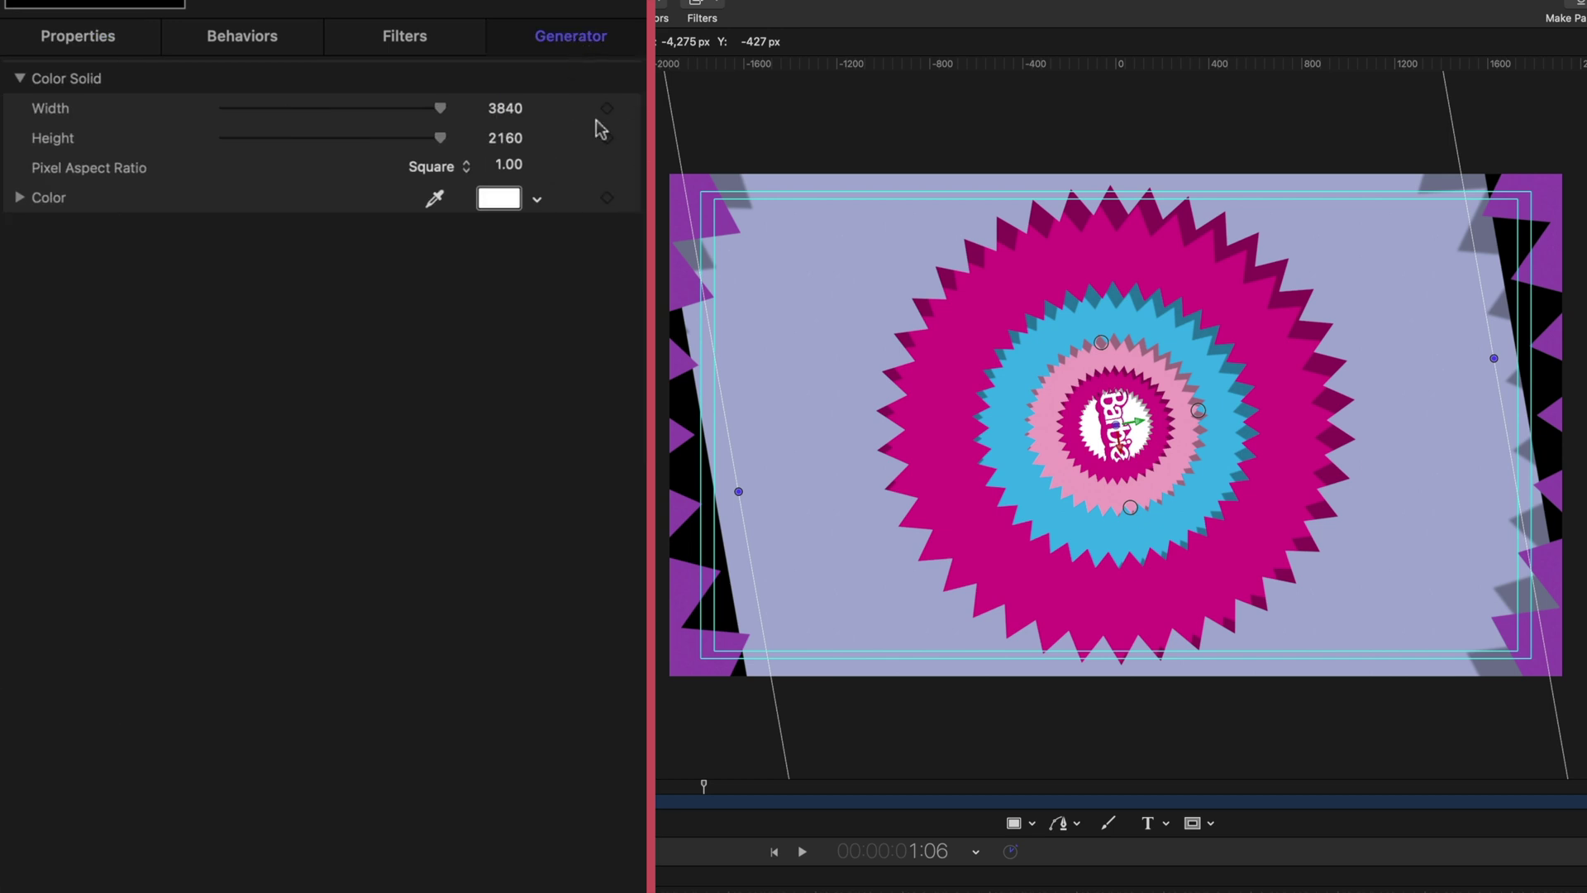
{"action": "mouse_move", "coordinate": [501, 143]}
{"action": "left_mouse_down"}
{"action": "mouse_move", "coordinate": [563, 137]}
{"action": "mouse_move", "coordinate": [509, 138]}
{"action": "left_mouse_up"}
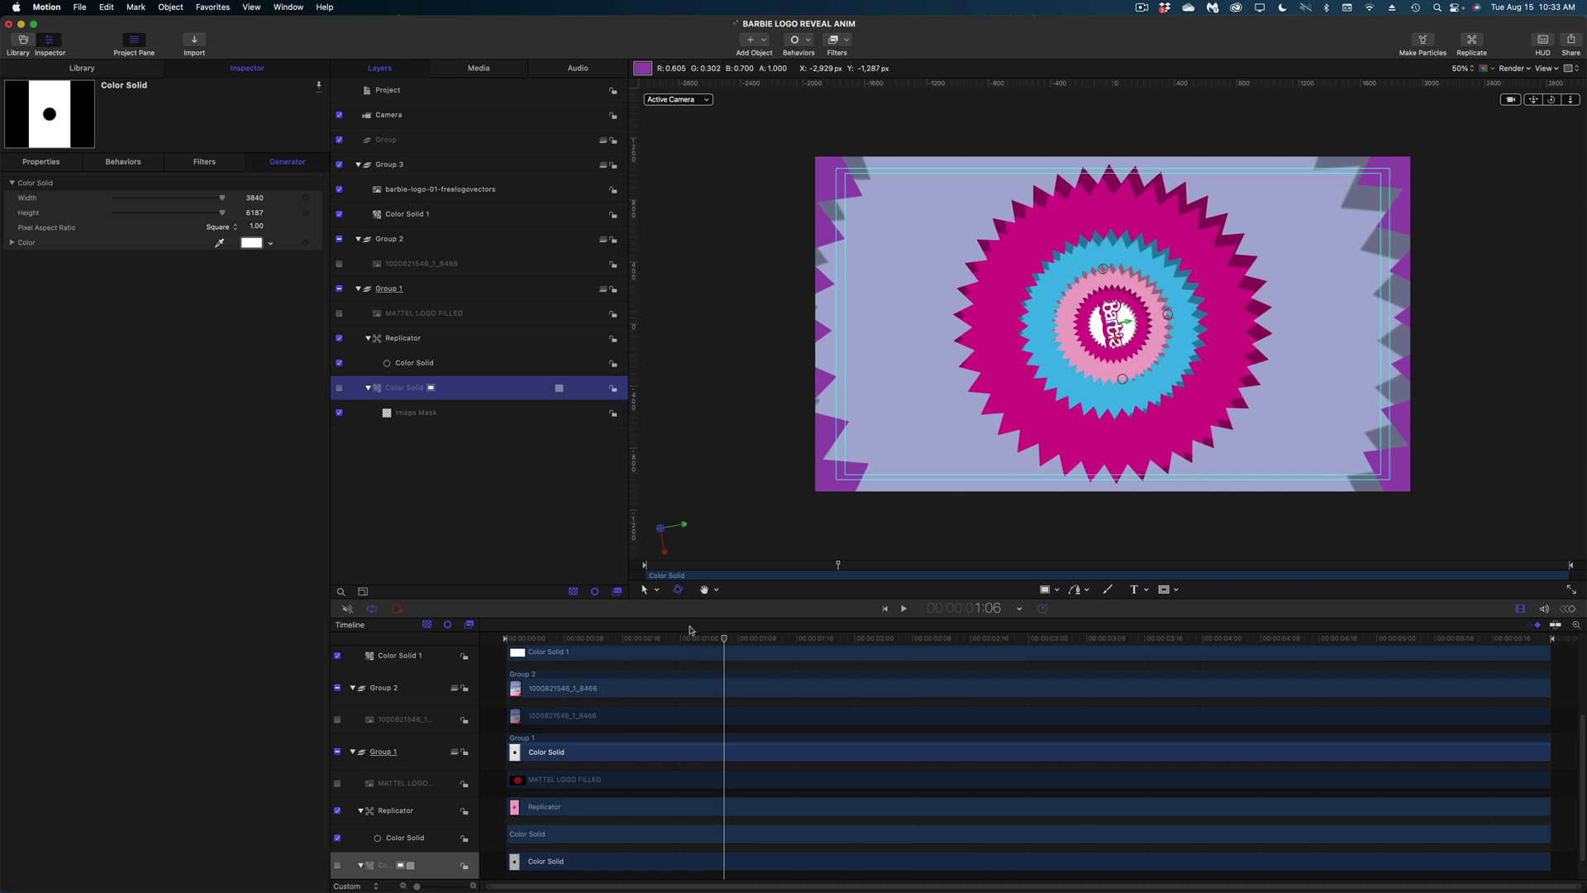
{"action": "left_click", "coordinate": [670, 637]}
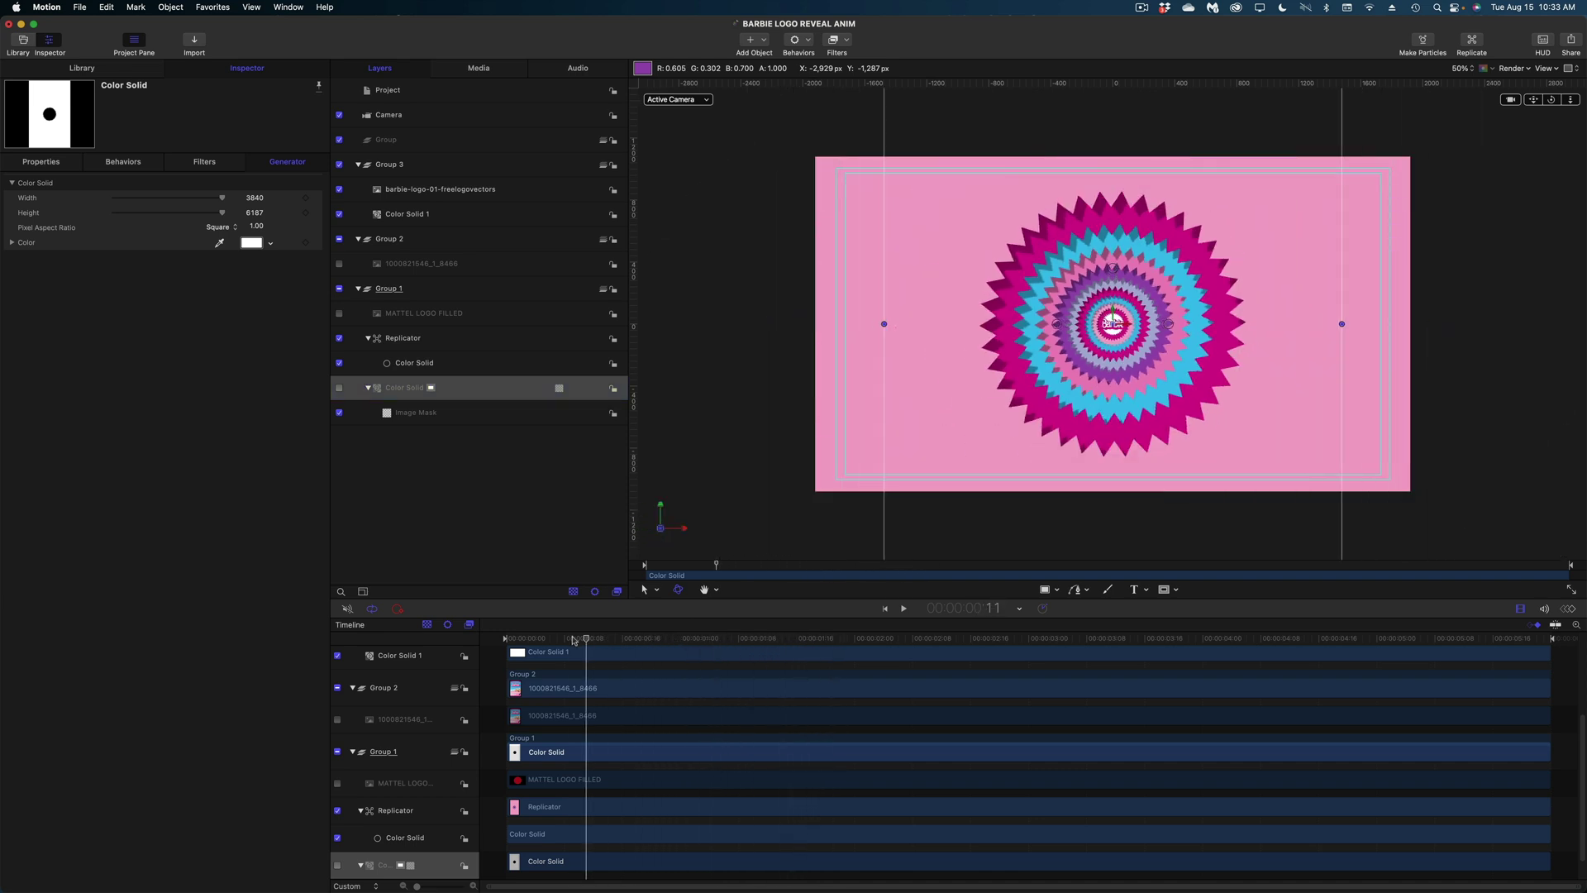
- Trim the start of the Barbie logo layer to 1:02, in line with the camera's middle keyframe
{"action": "left_click", "coordinate": [446, 190]}
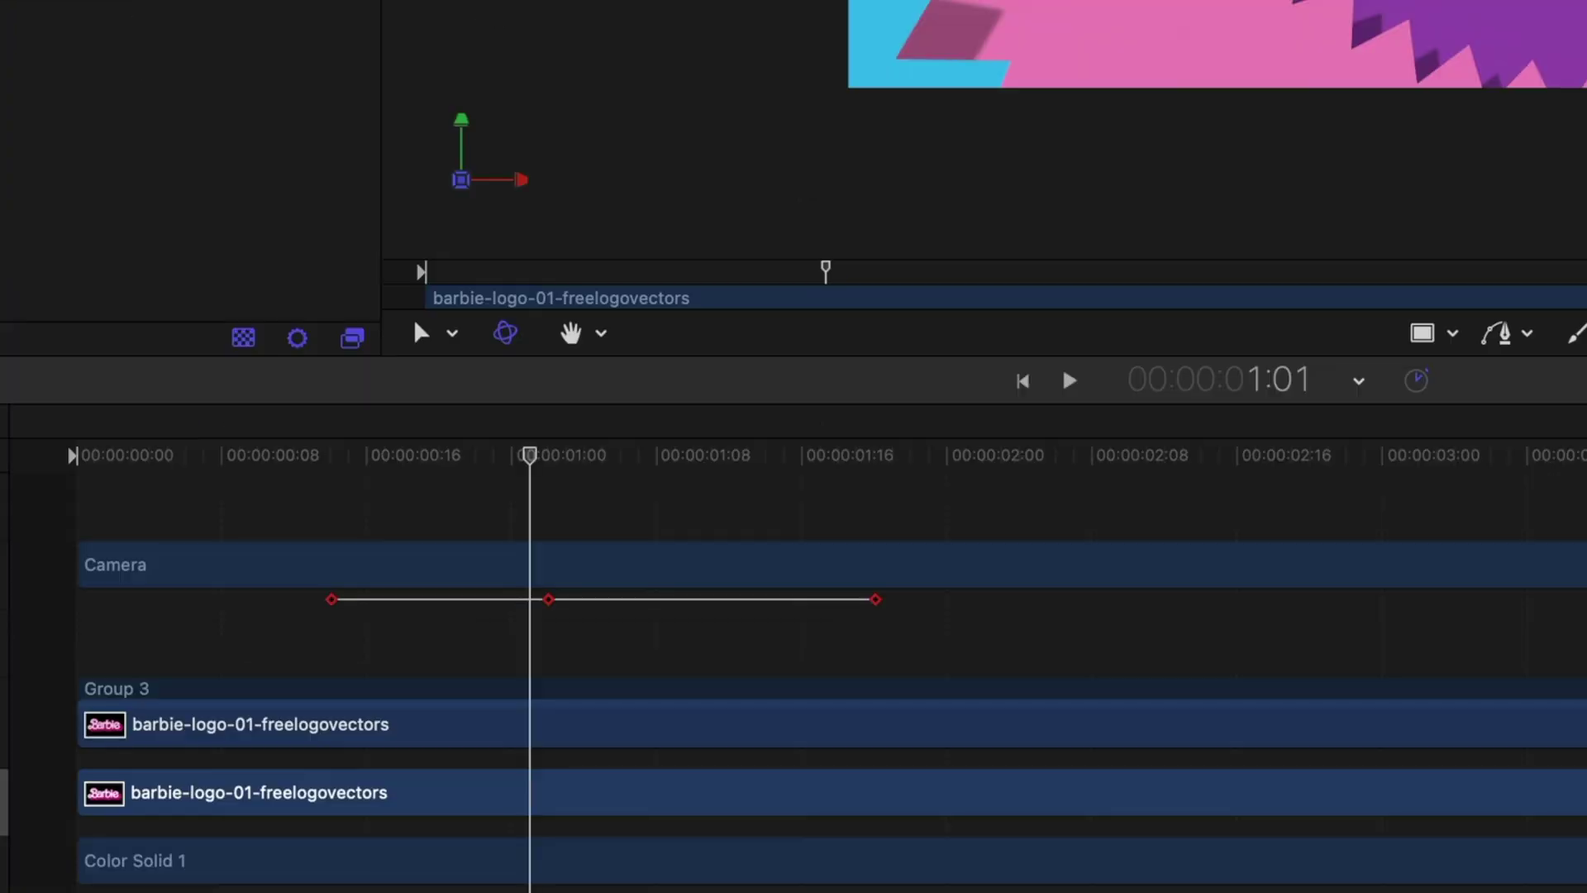
{"action": "mouse_move", "coordinate": [530, 452]}
{"action": "left_mouse_down"}
{"action": "mouse_move", "coordinate": [549, 454]}
{"action": "mouse_move", "coordinate": [436, 454]}
{"action": "mouse_move", "coordinate": [550, 464]}
{"action": "left_mouse_up"}
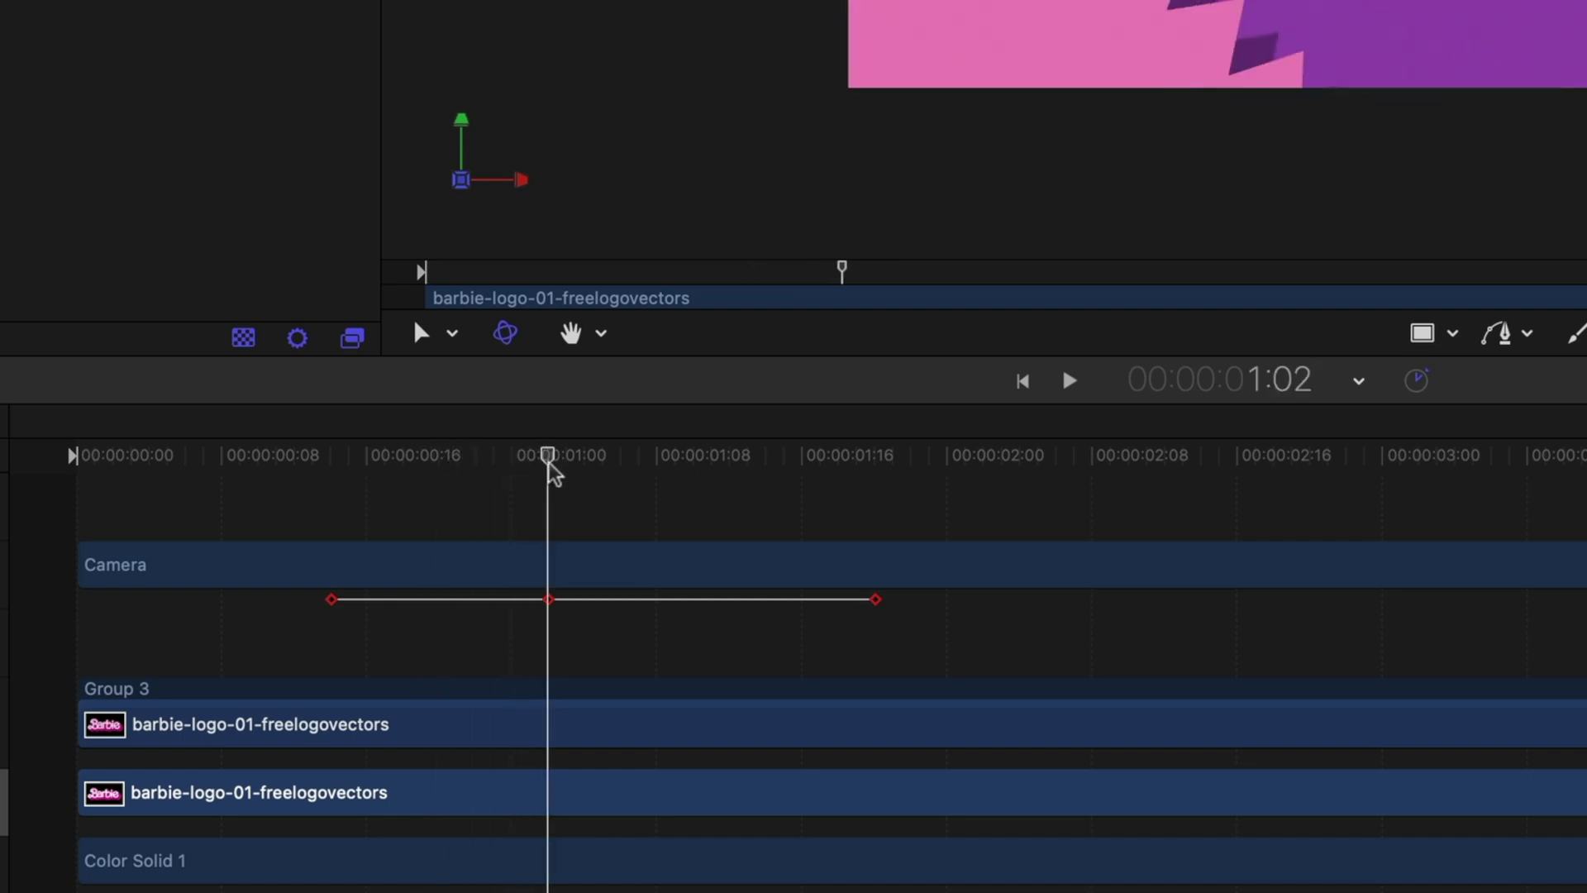
{"action": "left_click", "coordinate": [548, 598]}
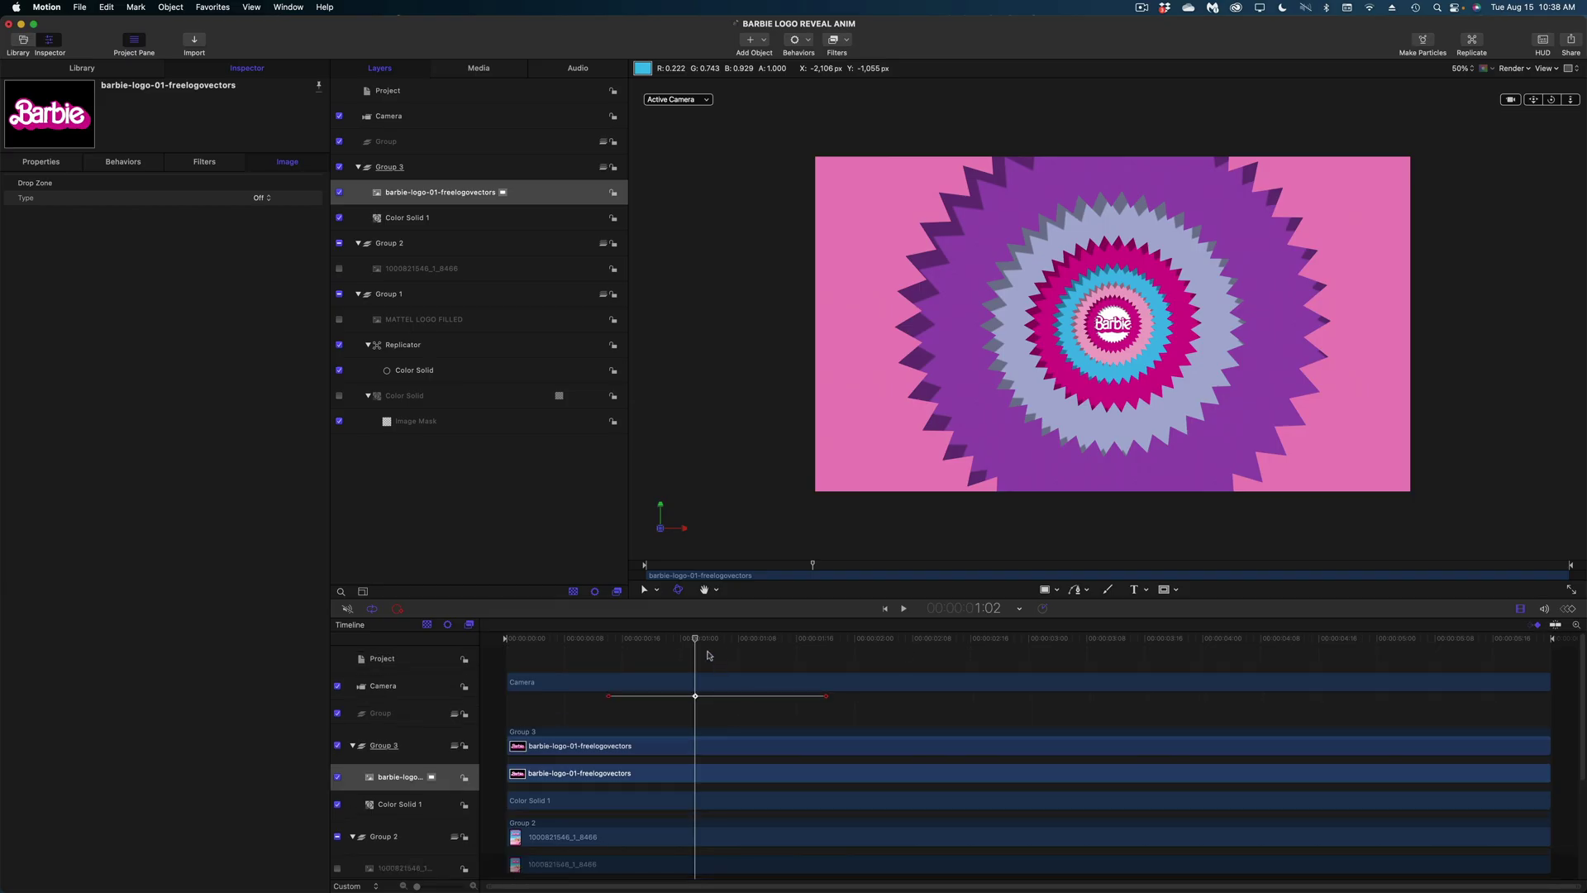
{"action": "left_click_drag", "start_coordinate": [697, 643], "coordinate": [696, 644]}
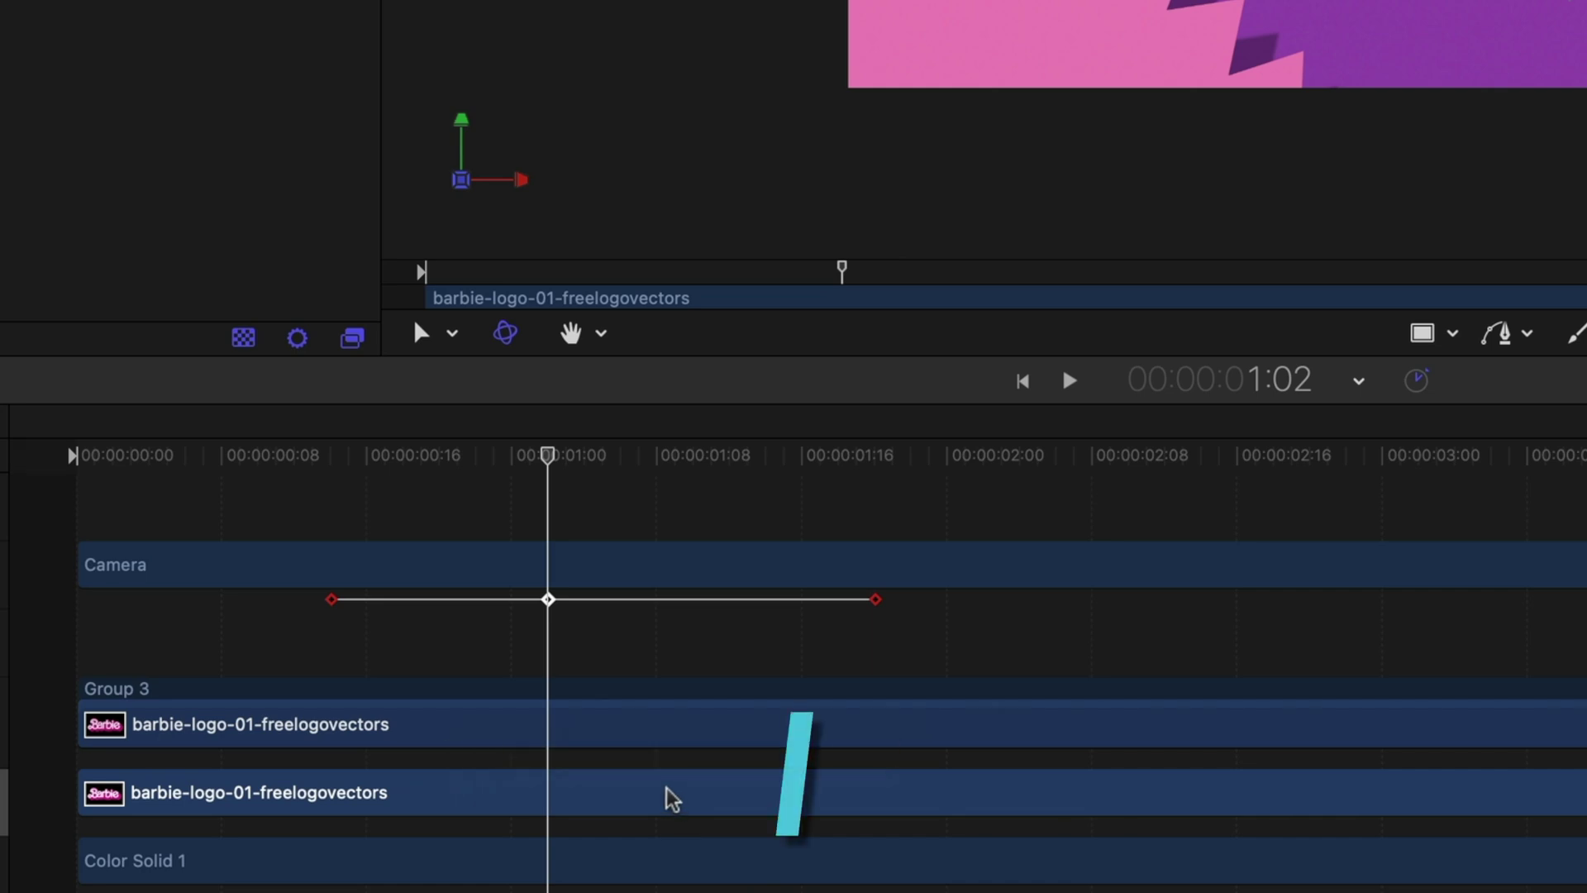
{"action": "key", "text": "i"}
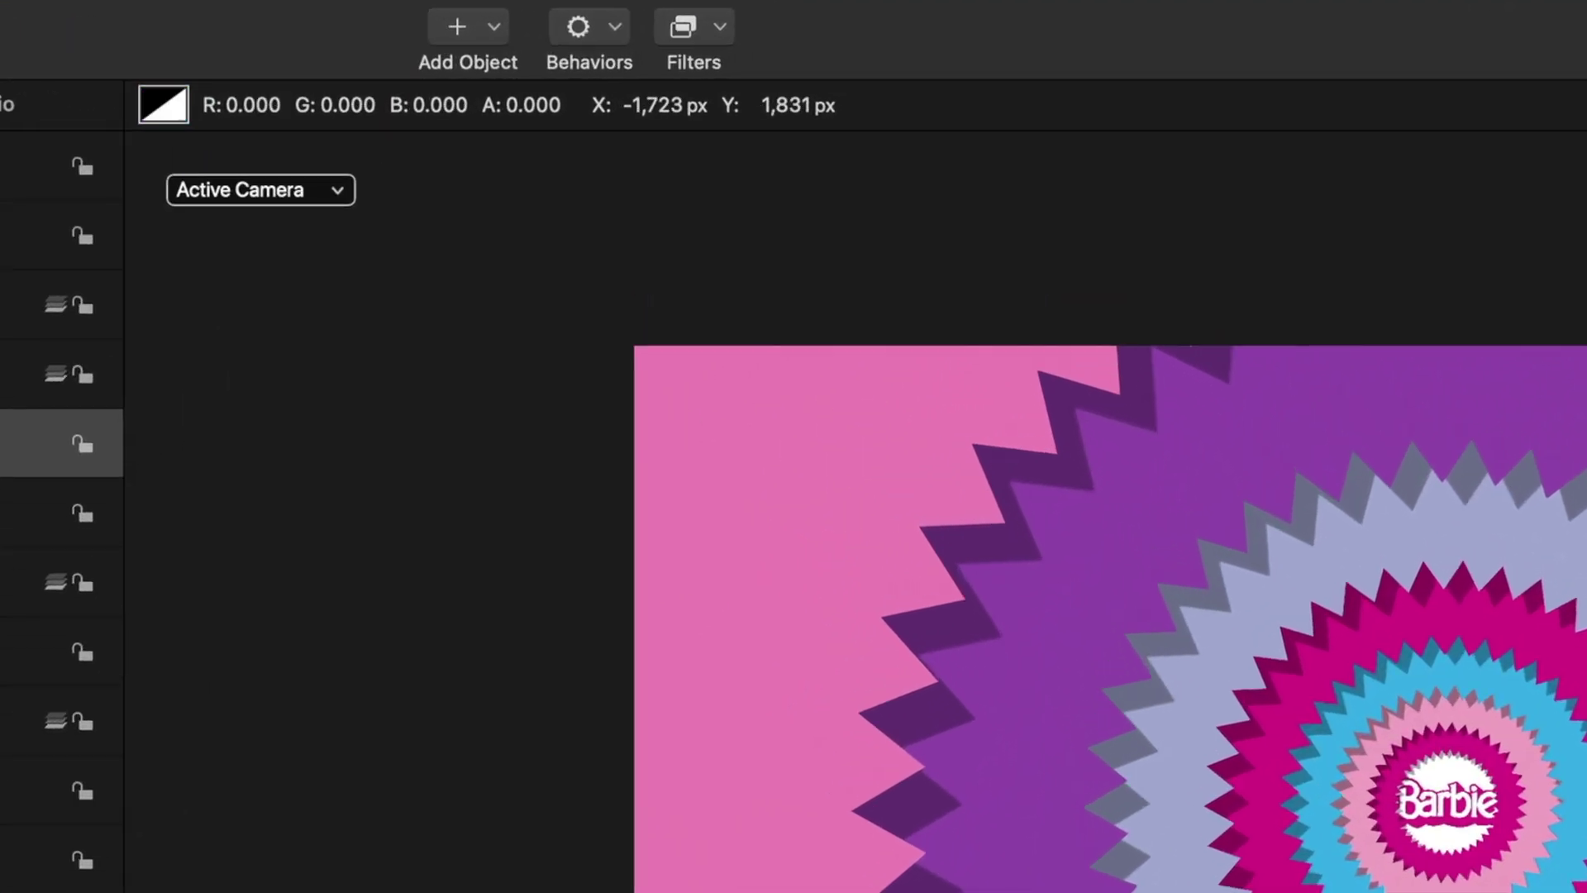
- Add a Fade In/Fade Out behavior to the Barbie logo with Fade In Time 5 and Fade Out Time 0, and play it back
{"action": "left_click", "coordinate": [578, 26]}
{"action": "mouse_move", "coordinate": [782, 124]}
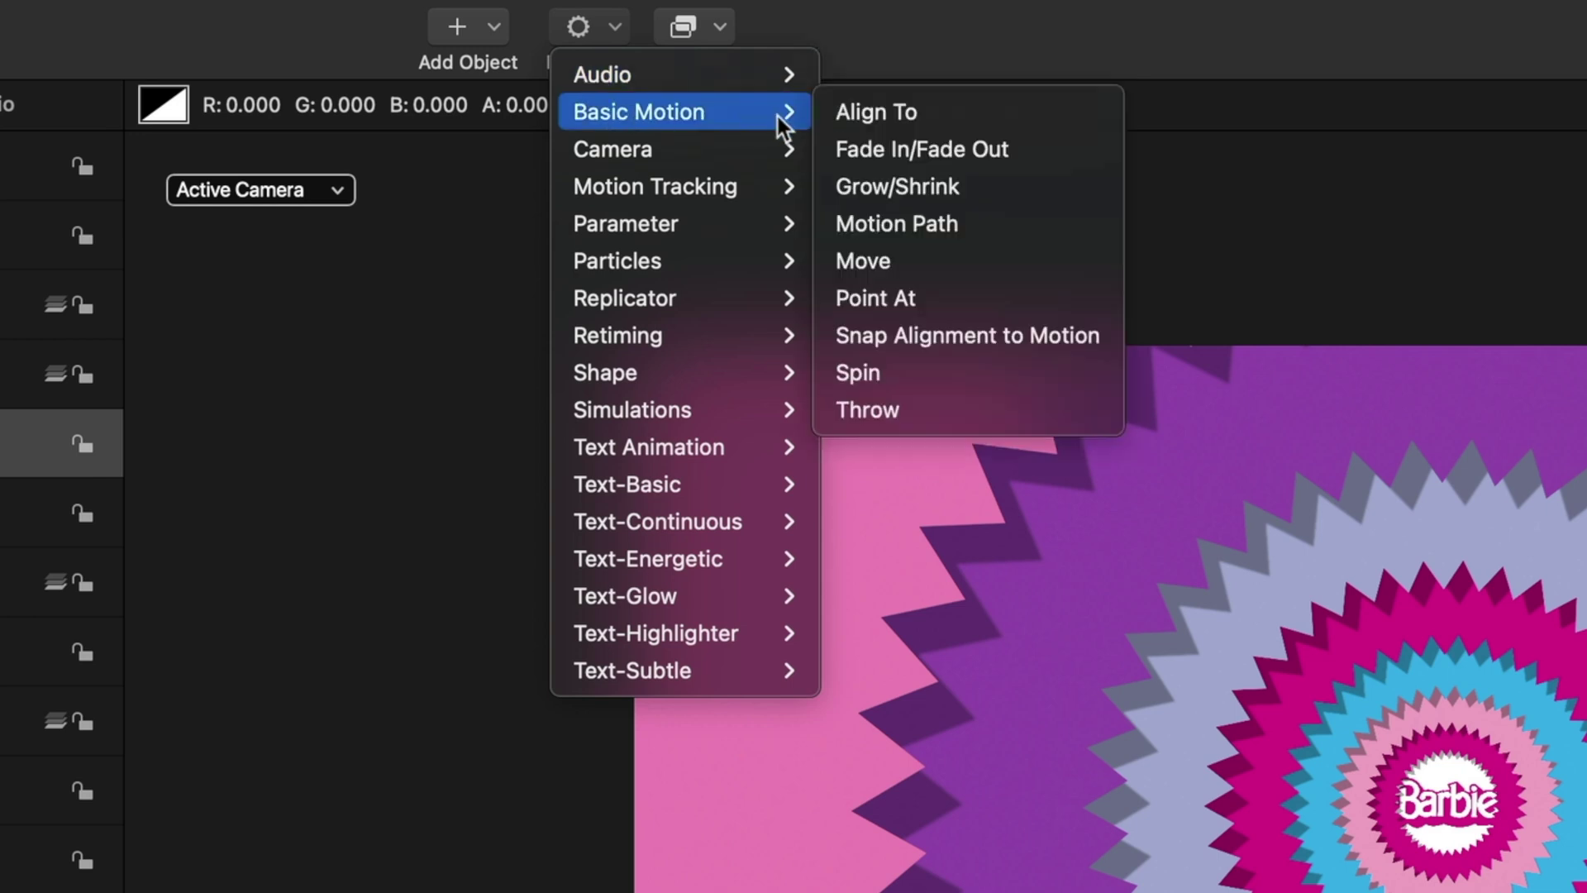
{"action": "left_click", "coordinate": [852, 148]}
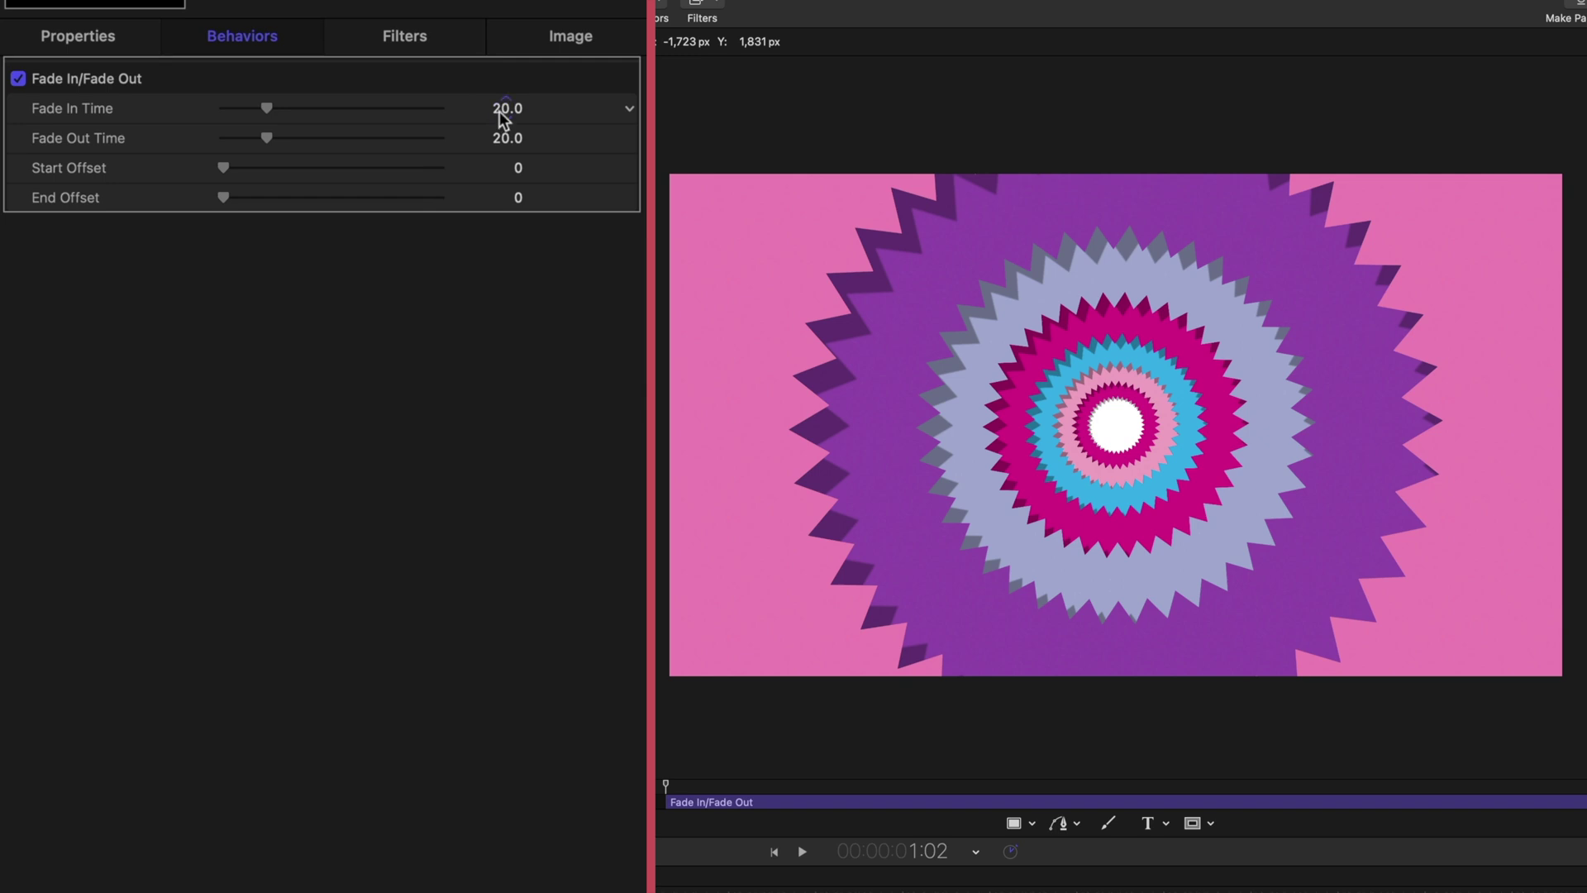
{"action": "type", "text": "5"}
{"action": "key", "text": "Return"}
{"action": "left_click", "coordinate": [508, 138]}
{"action": "type", "text": "0"}
{"action": "key", "text": "Return"}
{"action": "key", "text": "space"}
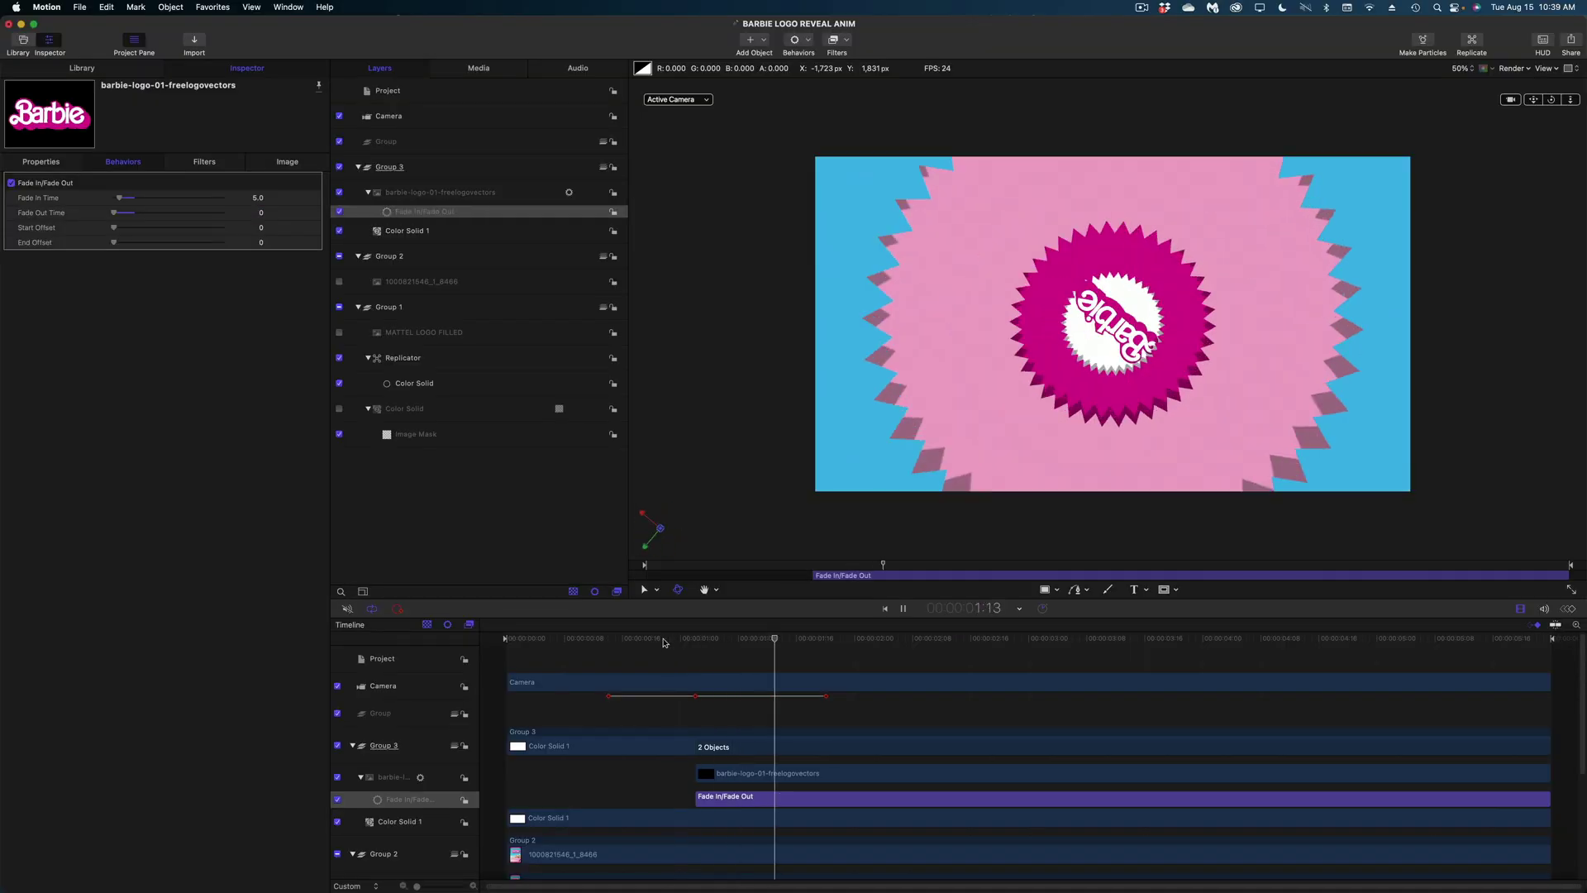
{"action": "key", "text": "space"}
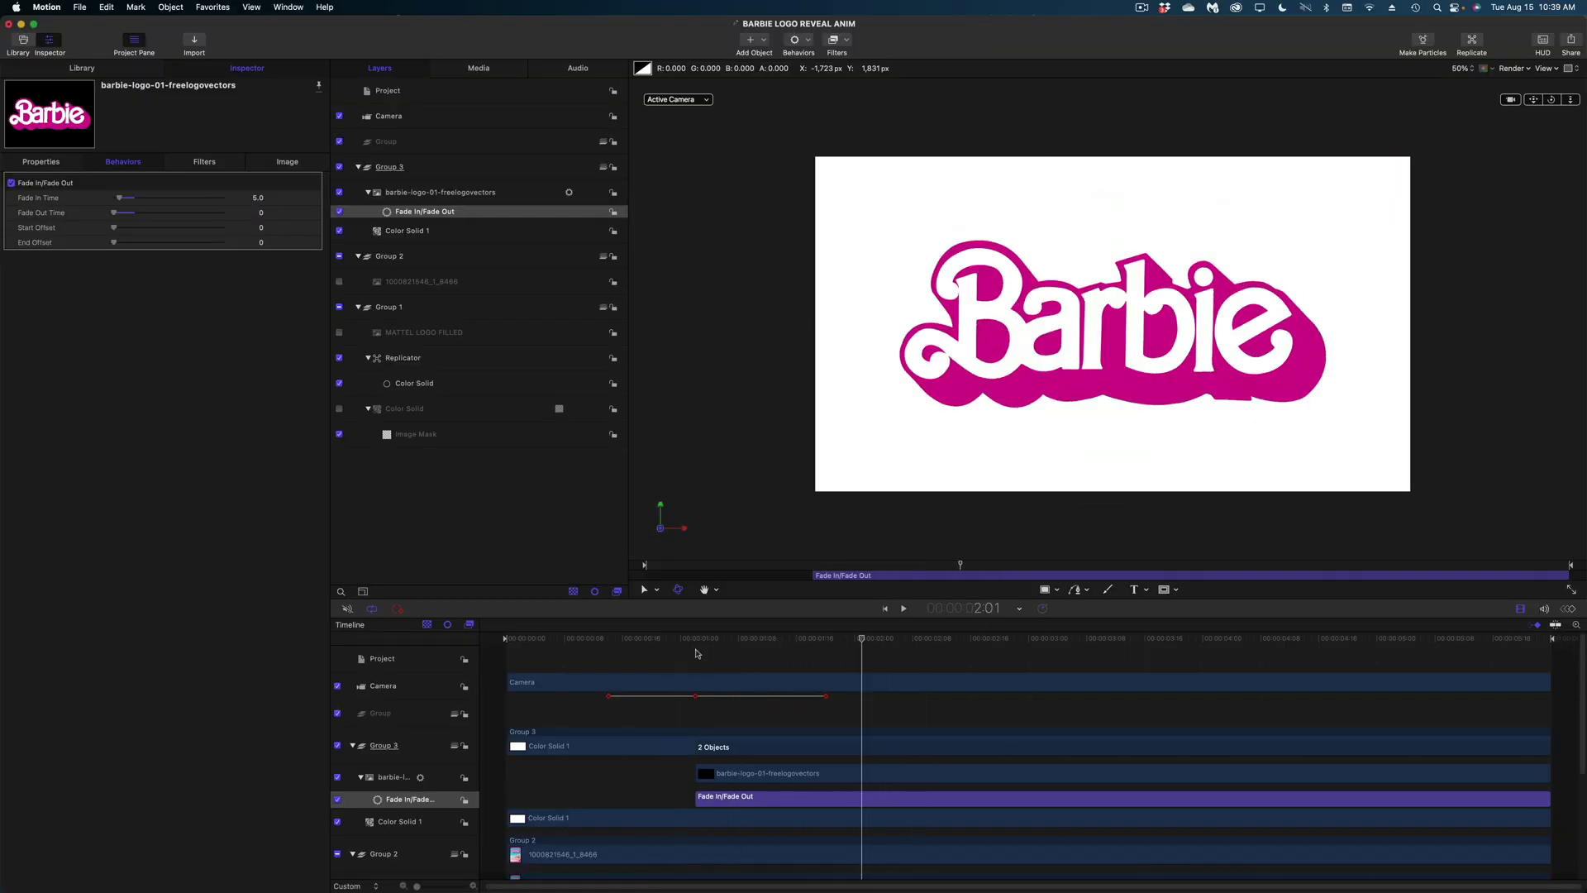
- Add a Radial Blur filter to the Barbie logo layer, with the playhead at the logo's start at 1:02
{"action": "mouse_move", "coordinate": [711, 640]}
{"action": "left_mouse_down"}
{"action": "mouse_move", "coordinate": [811, 640]}
{"action": "mouse_move", "coordinate": [698, 640]}
{"action": "mouse_move", "coordinate": [767, 640]}
{"action": "mouse_move", "coordinate": [823, 670]}
{"action": "mouse_move", "coordinate": [692, 654]}
{"action": "left_mouse_up"}
{"action": "key", "text": "Right"}
{"action": "key", "text": "Right"}
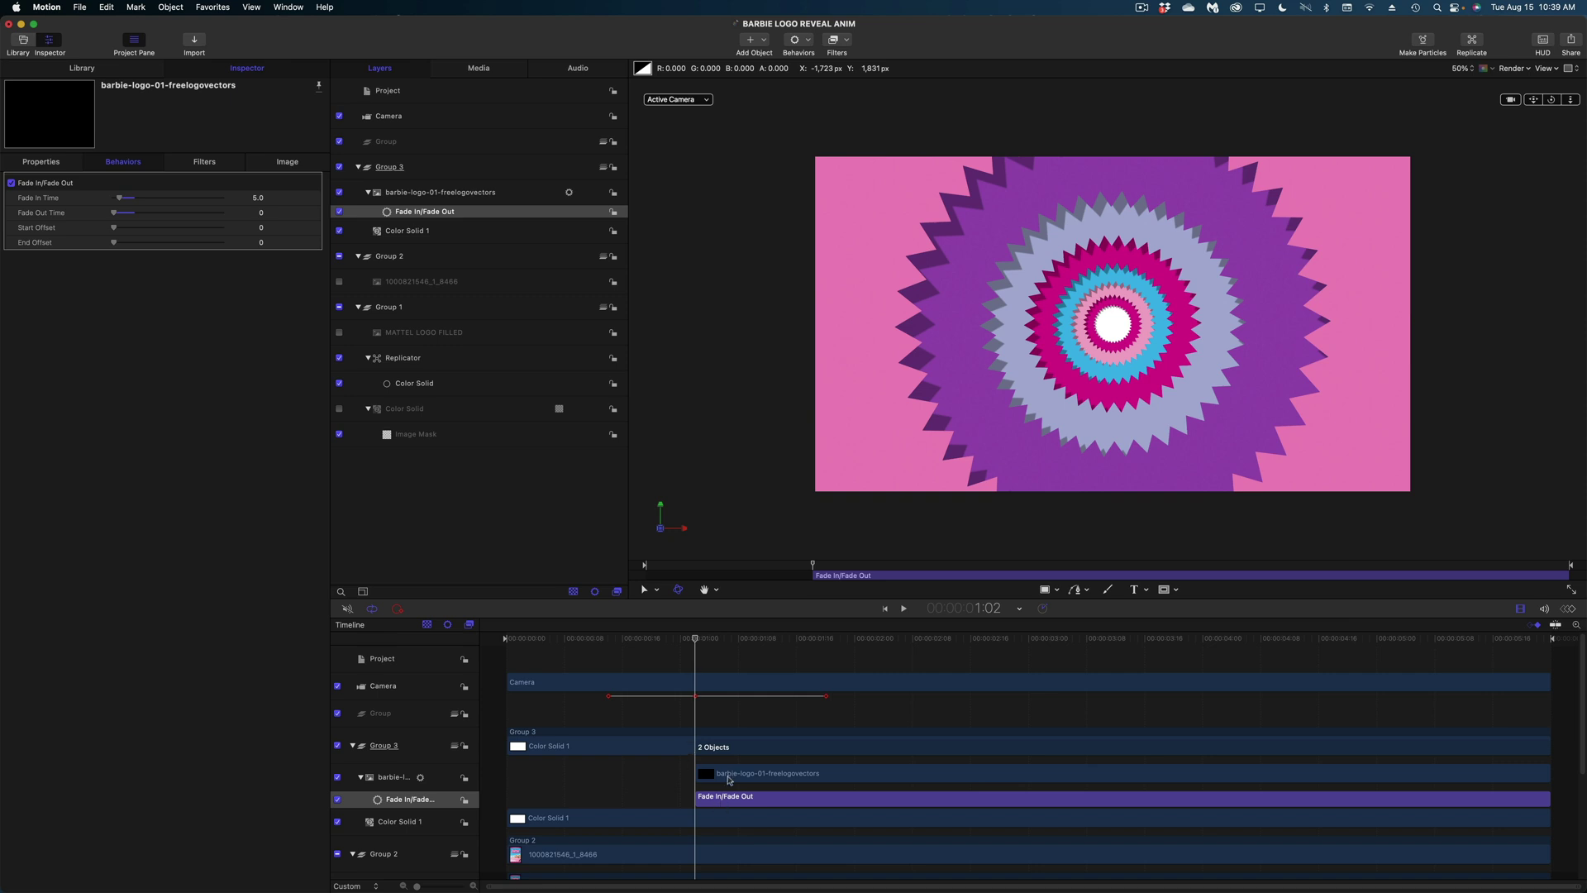
{"action": "left_click", "coordinate": [729, 780]}
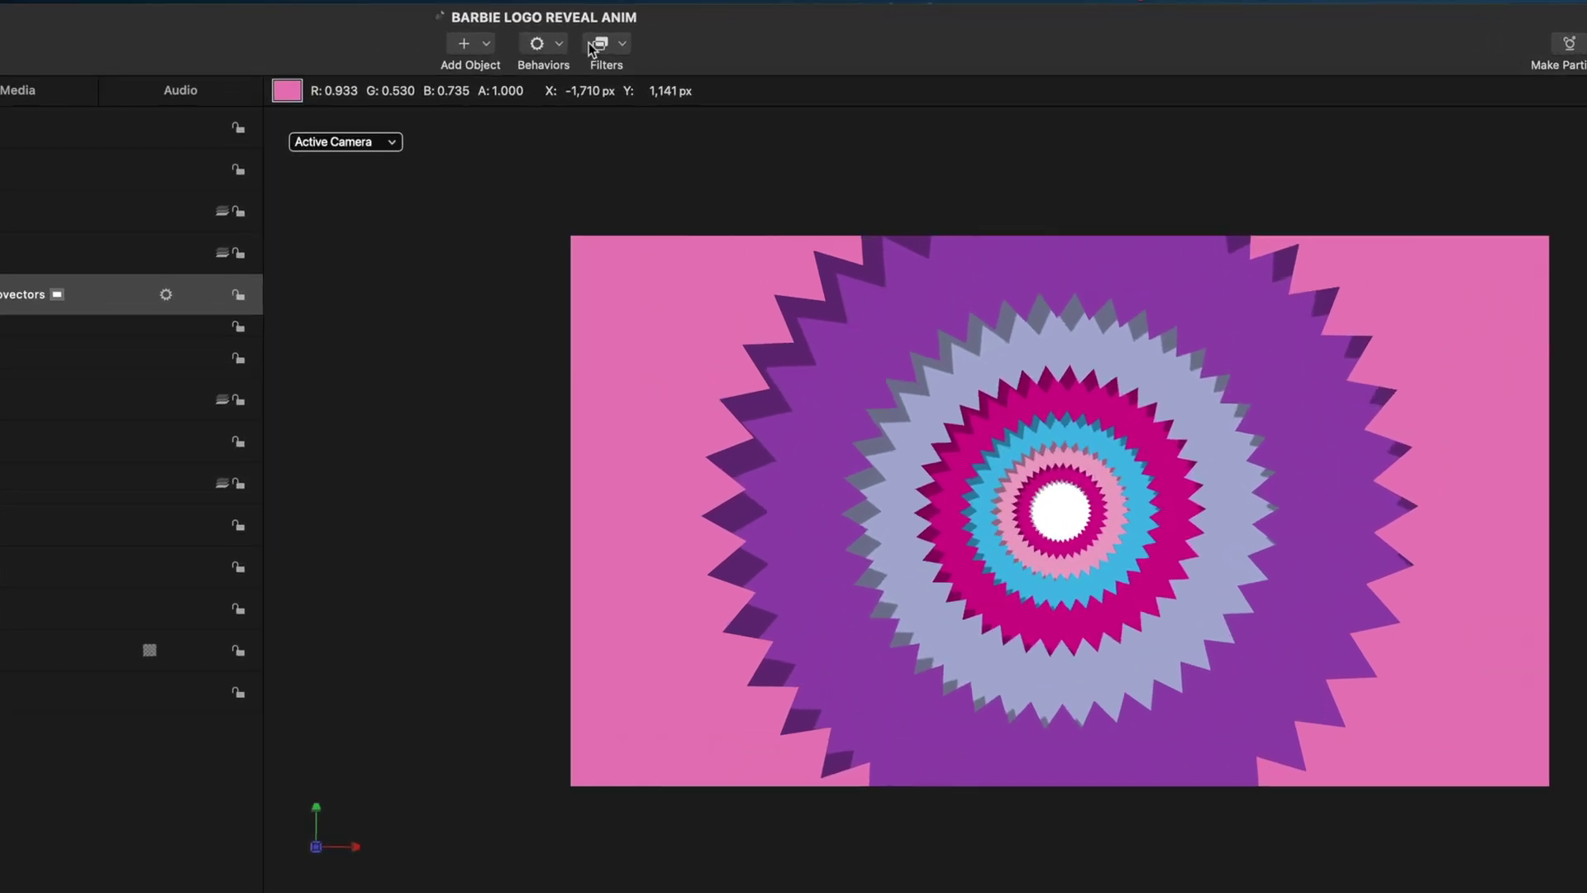
{"action": "left_click", "coordinate": [844, 40]}
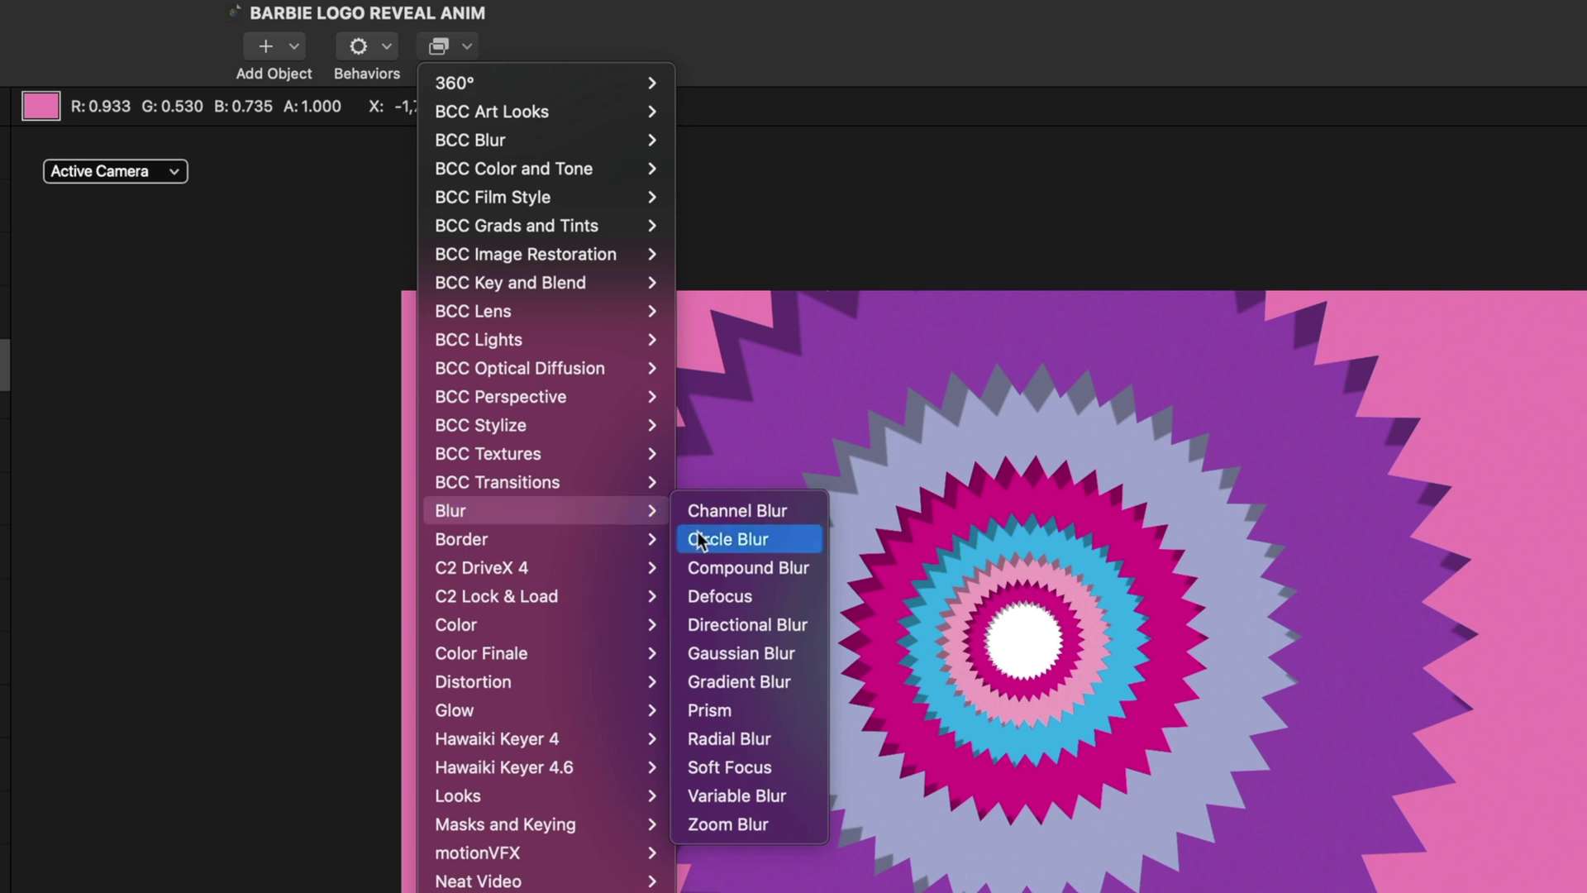
{"action": "left_click", "coordinate": [729, 738]}
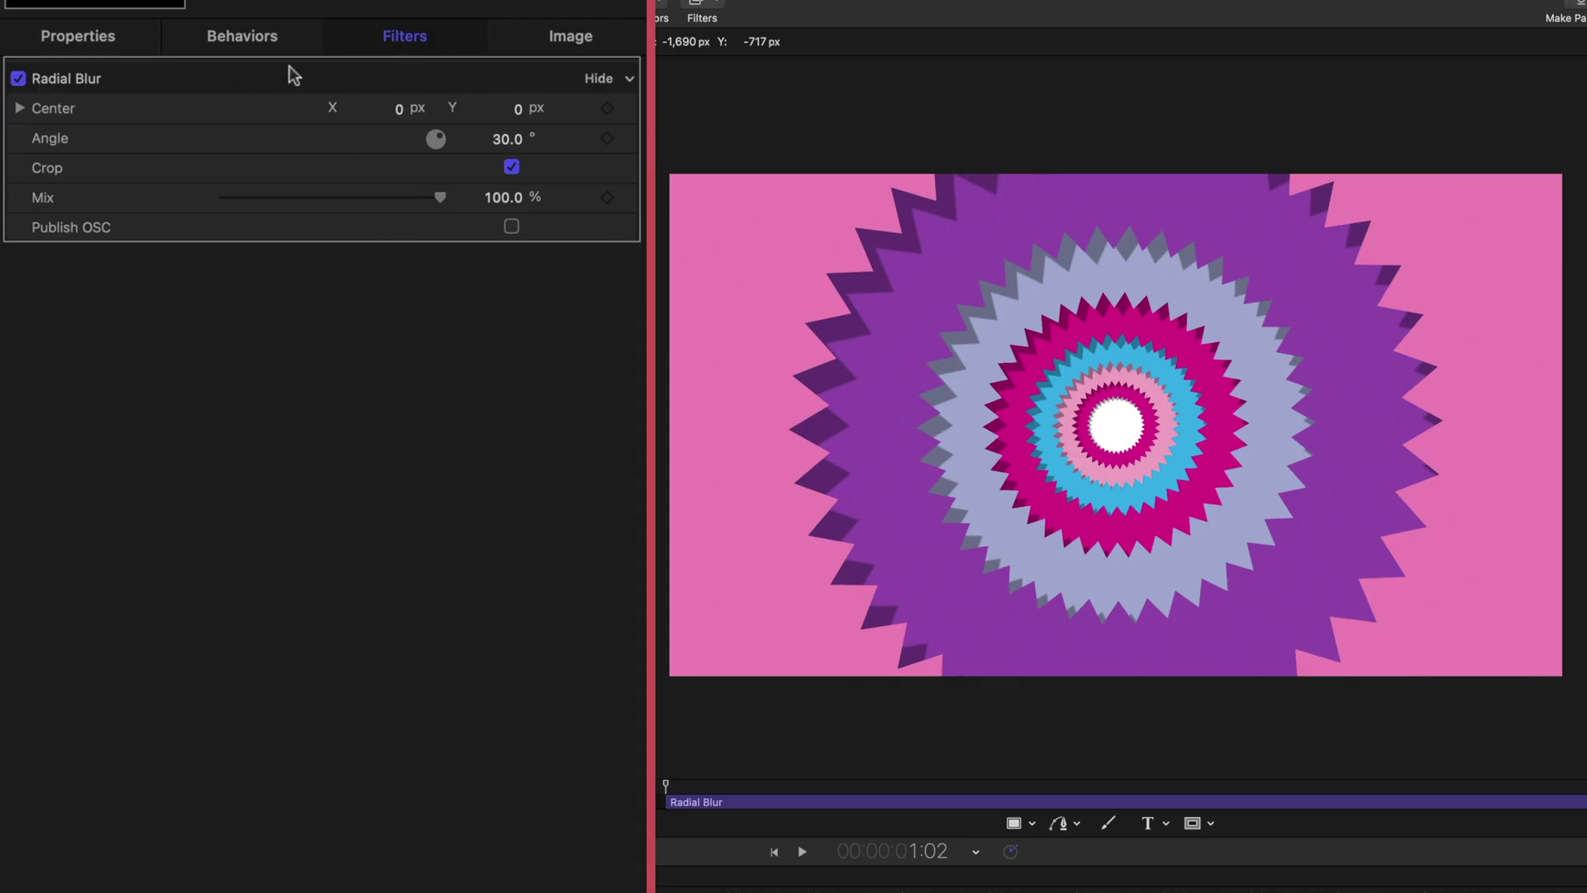
- Keyframe the Radial Blur's angle at 1:02 with a value of 130°
{"action": "left_click", "coordinate": [607, 138]}
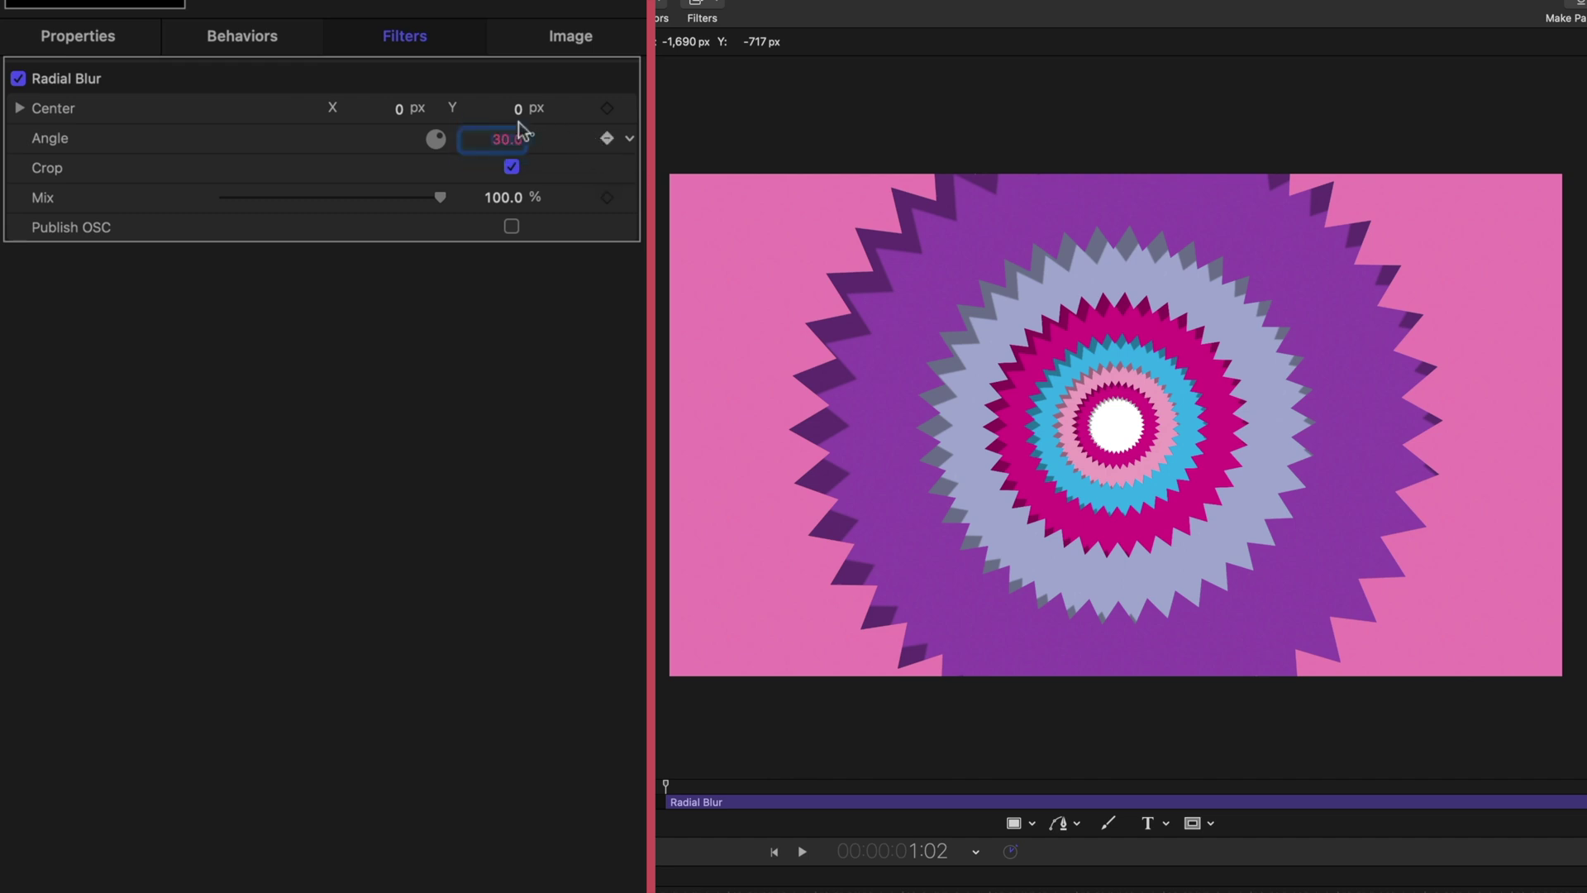
{"action": "left_click", "coordinate": [513, 136]}
{"action": "type", "text": "130"}
{"action": "key", "text": "Return"}
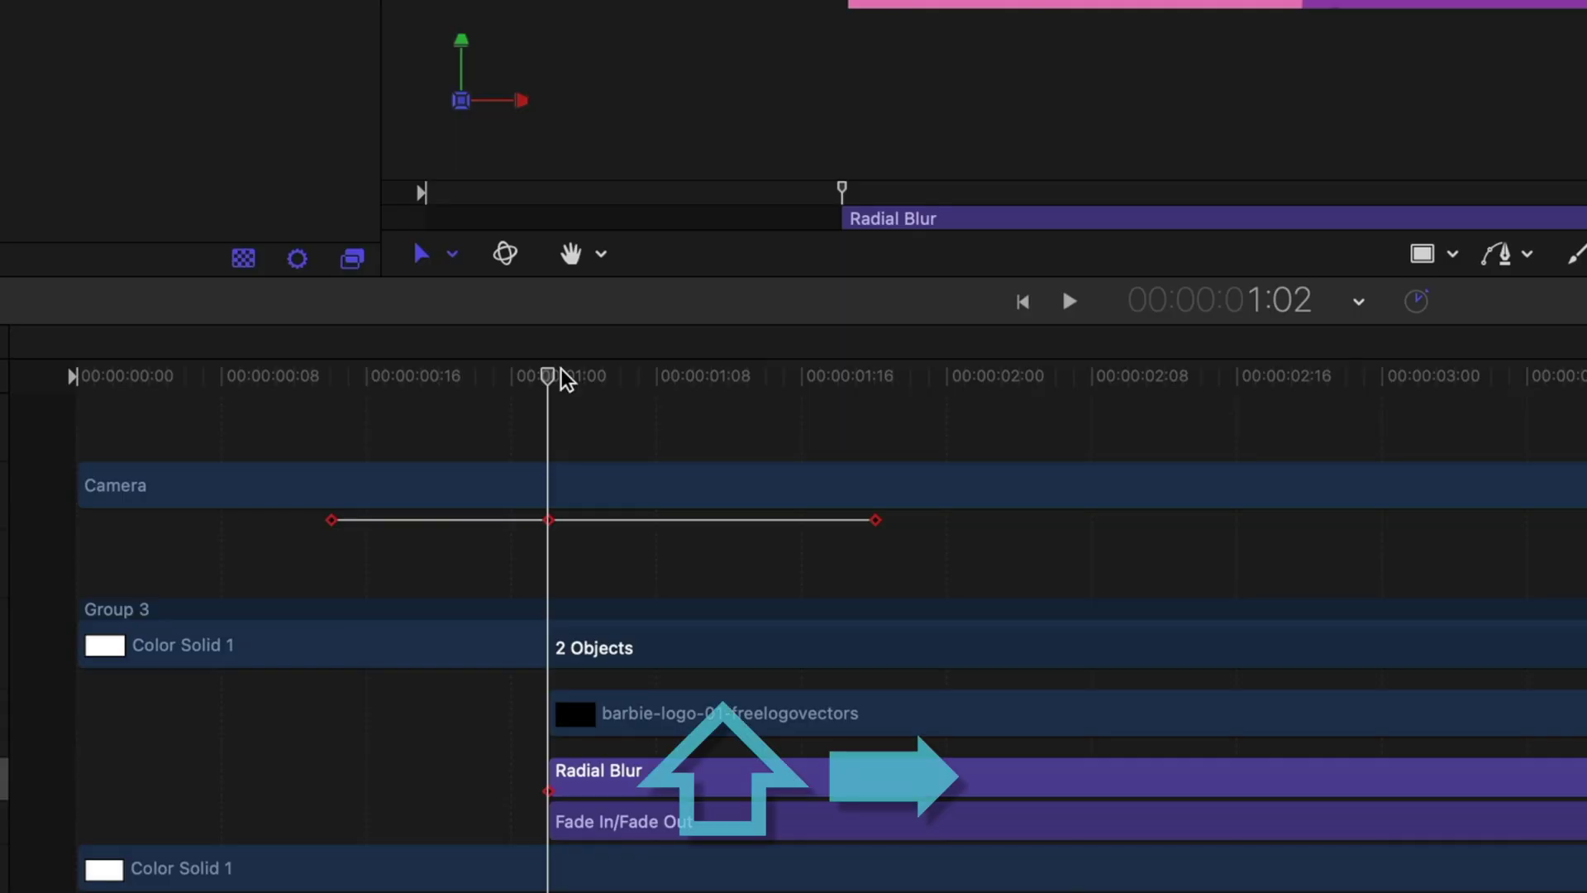
- Trim the end of the Radial Blur filter to 1:22, keyframe its angle to 0° there, and play the result
{"action": "key", "text": "space"}
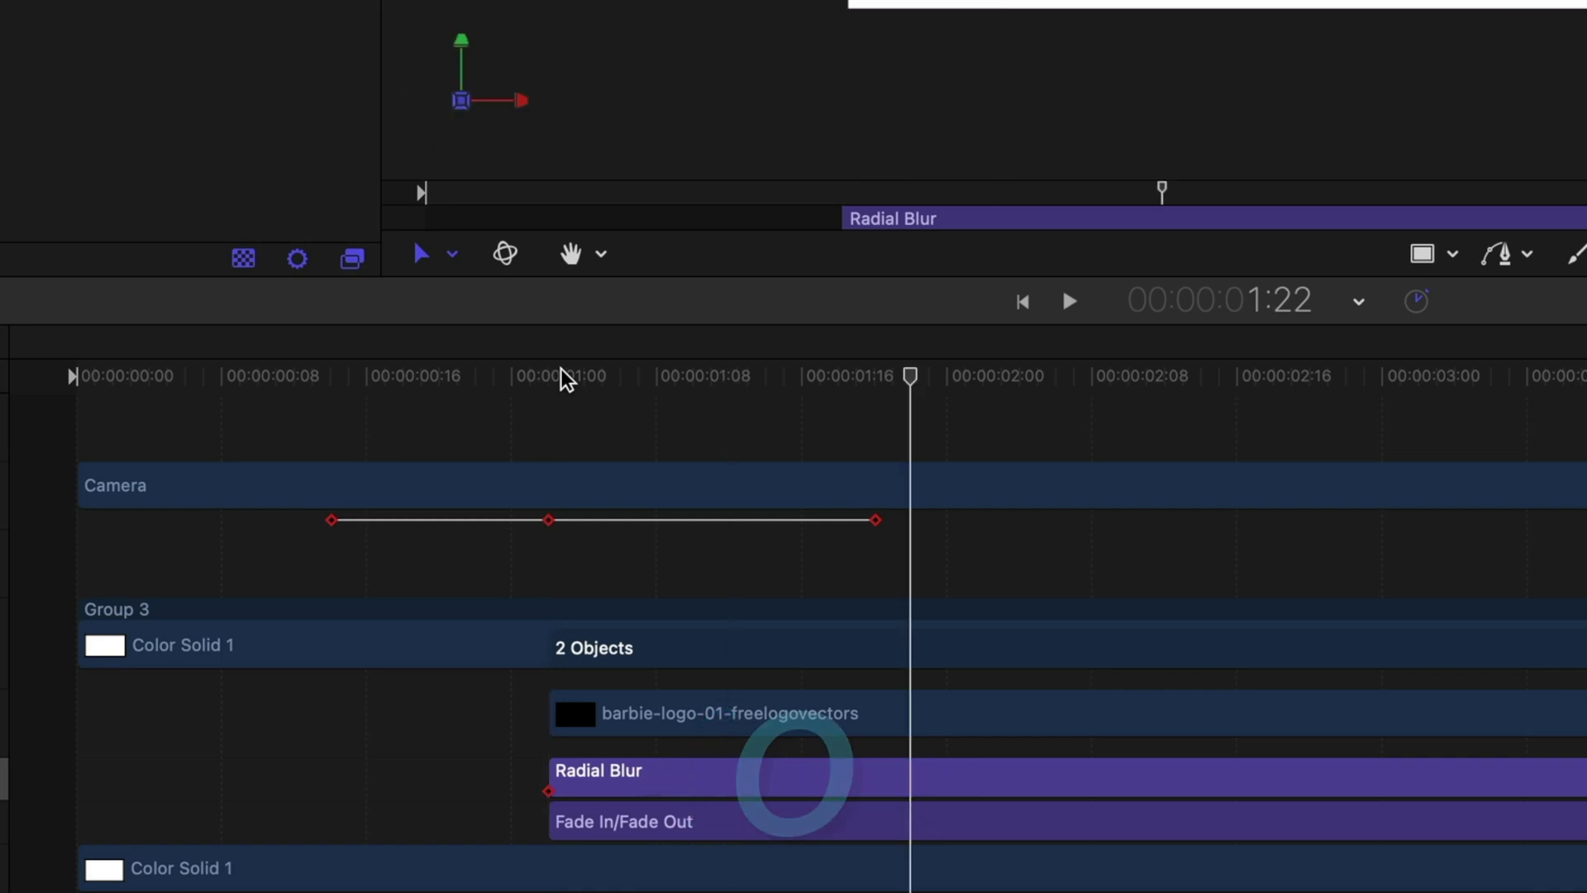
{"action": "key", "text": "o"}
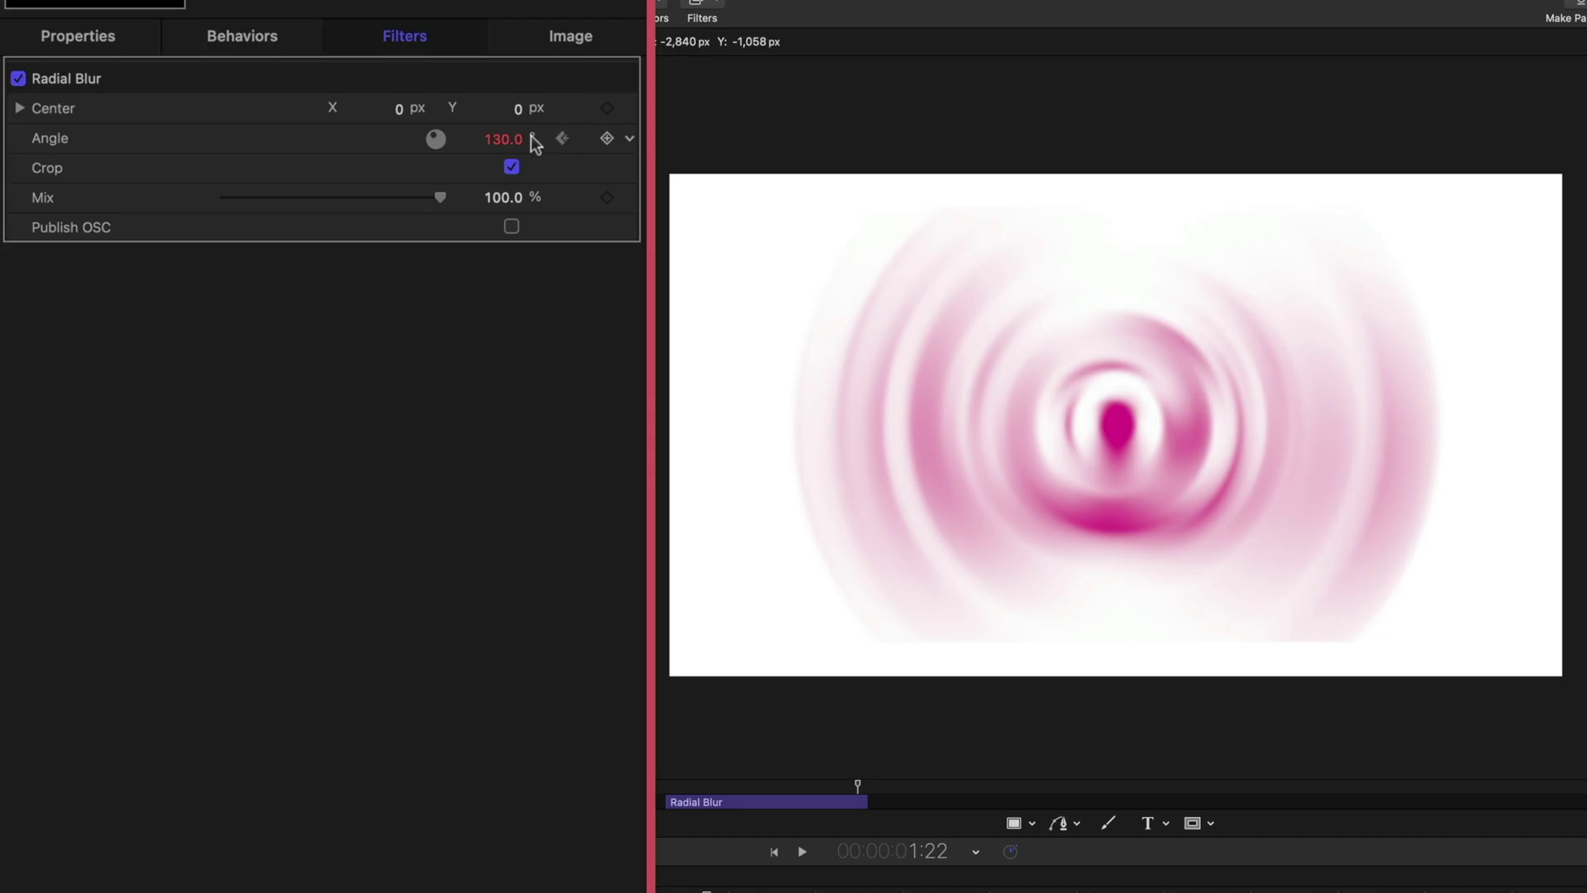
{"action": "left_click", "coordinate": [505, 141]}
{"action": "type", "text": "0"}
{"action": "key", "text": "Return"}
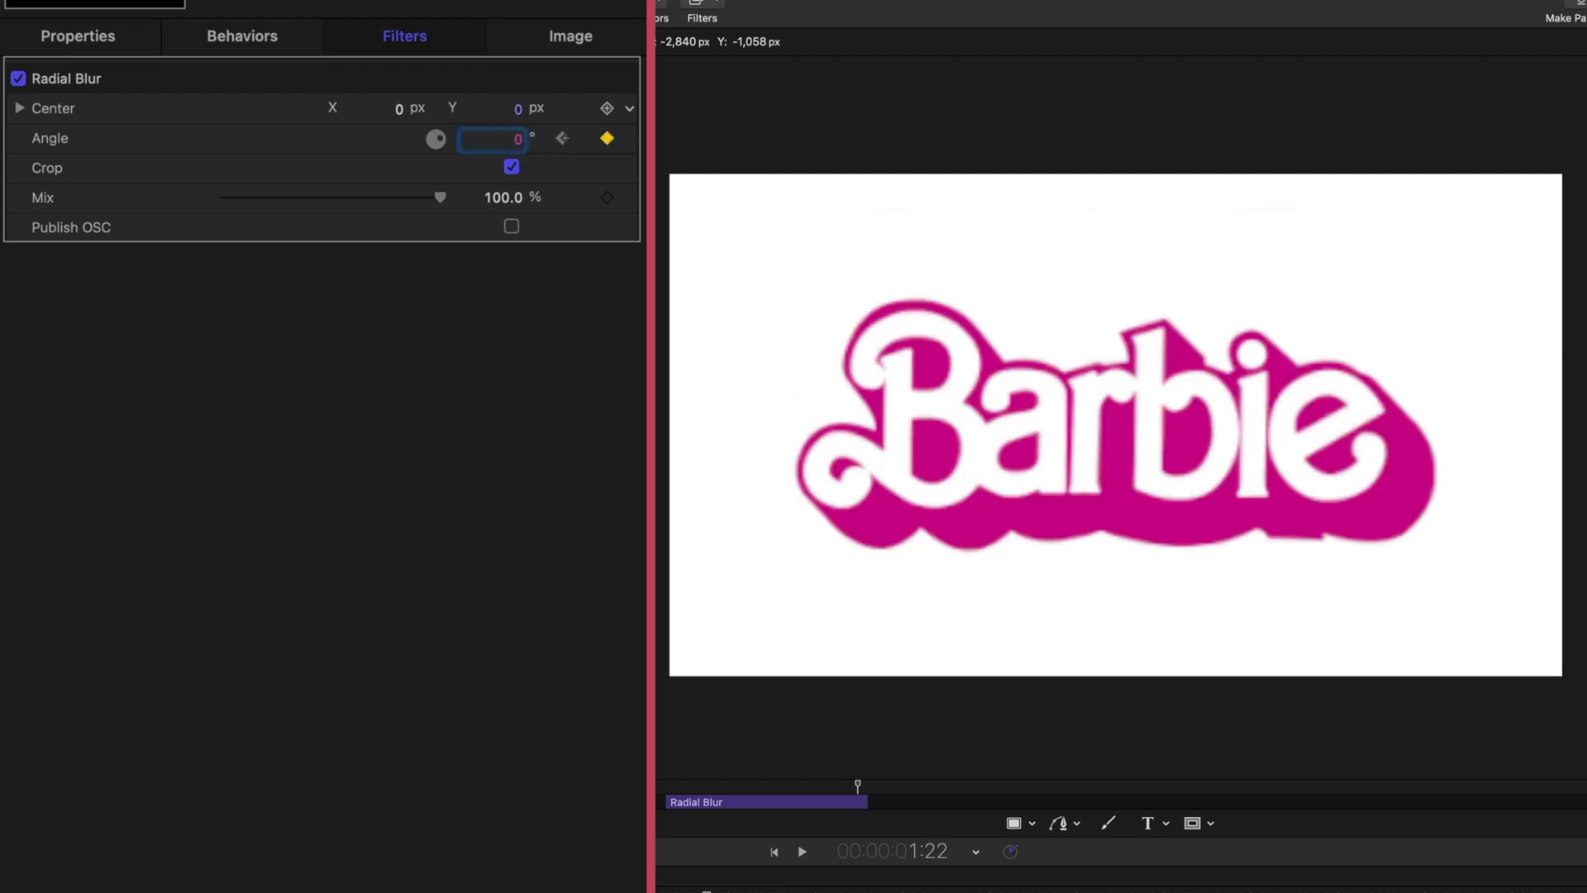
{"action": "key", "text": "space"}
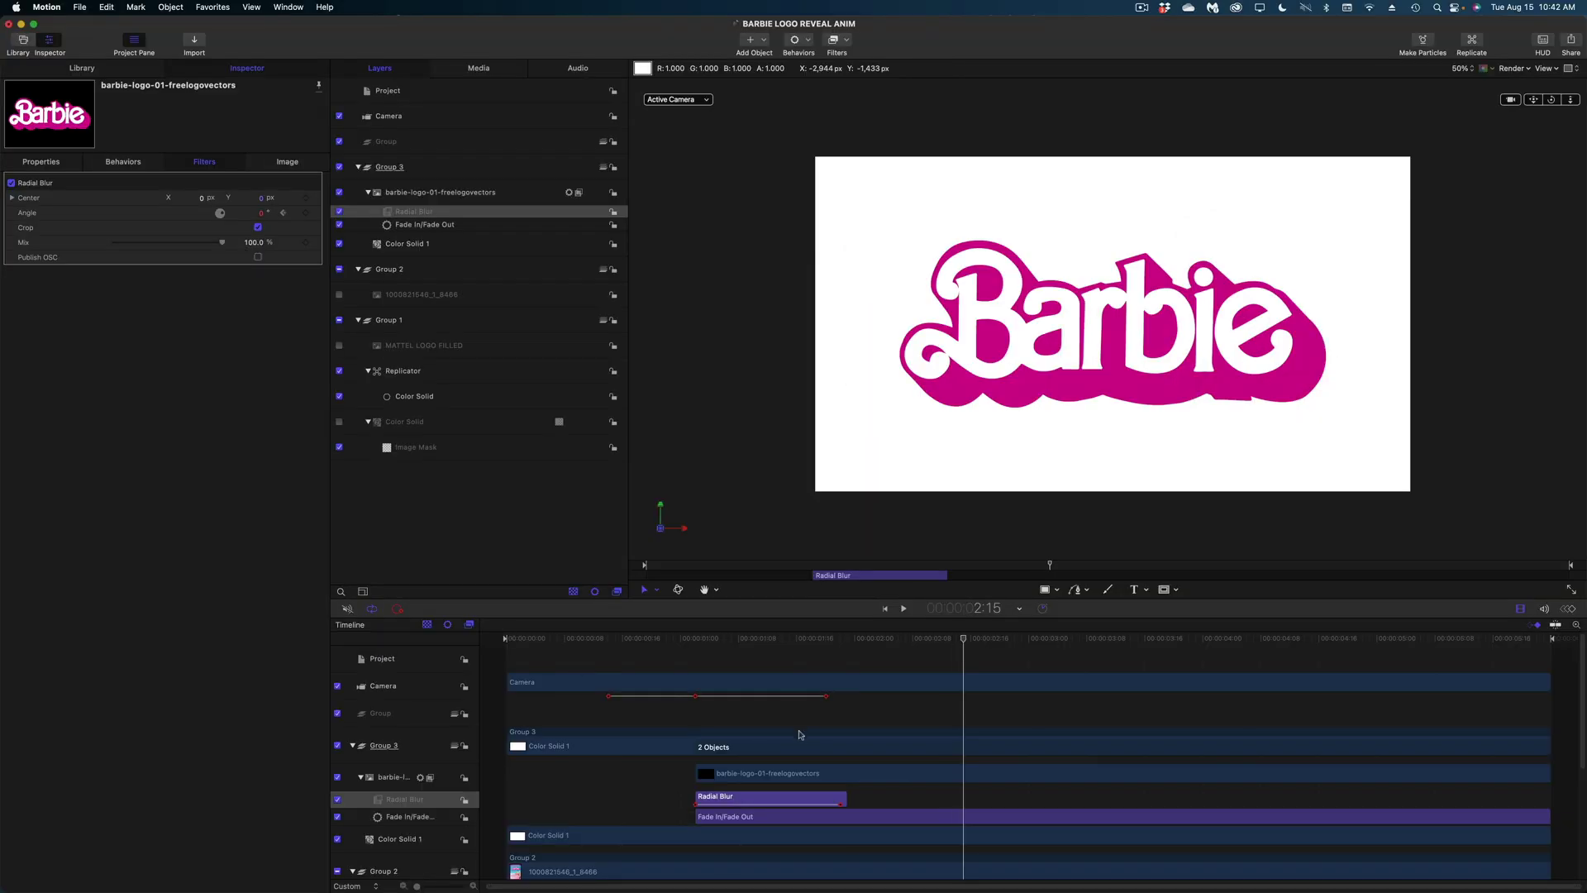
- Add an Overshoot parameter behavior to the Z rotation of the Barbie logo layer
{"action": "left_click", "coordinate": [802, 774]}
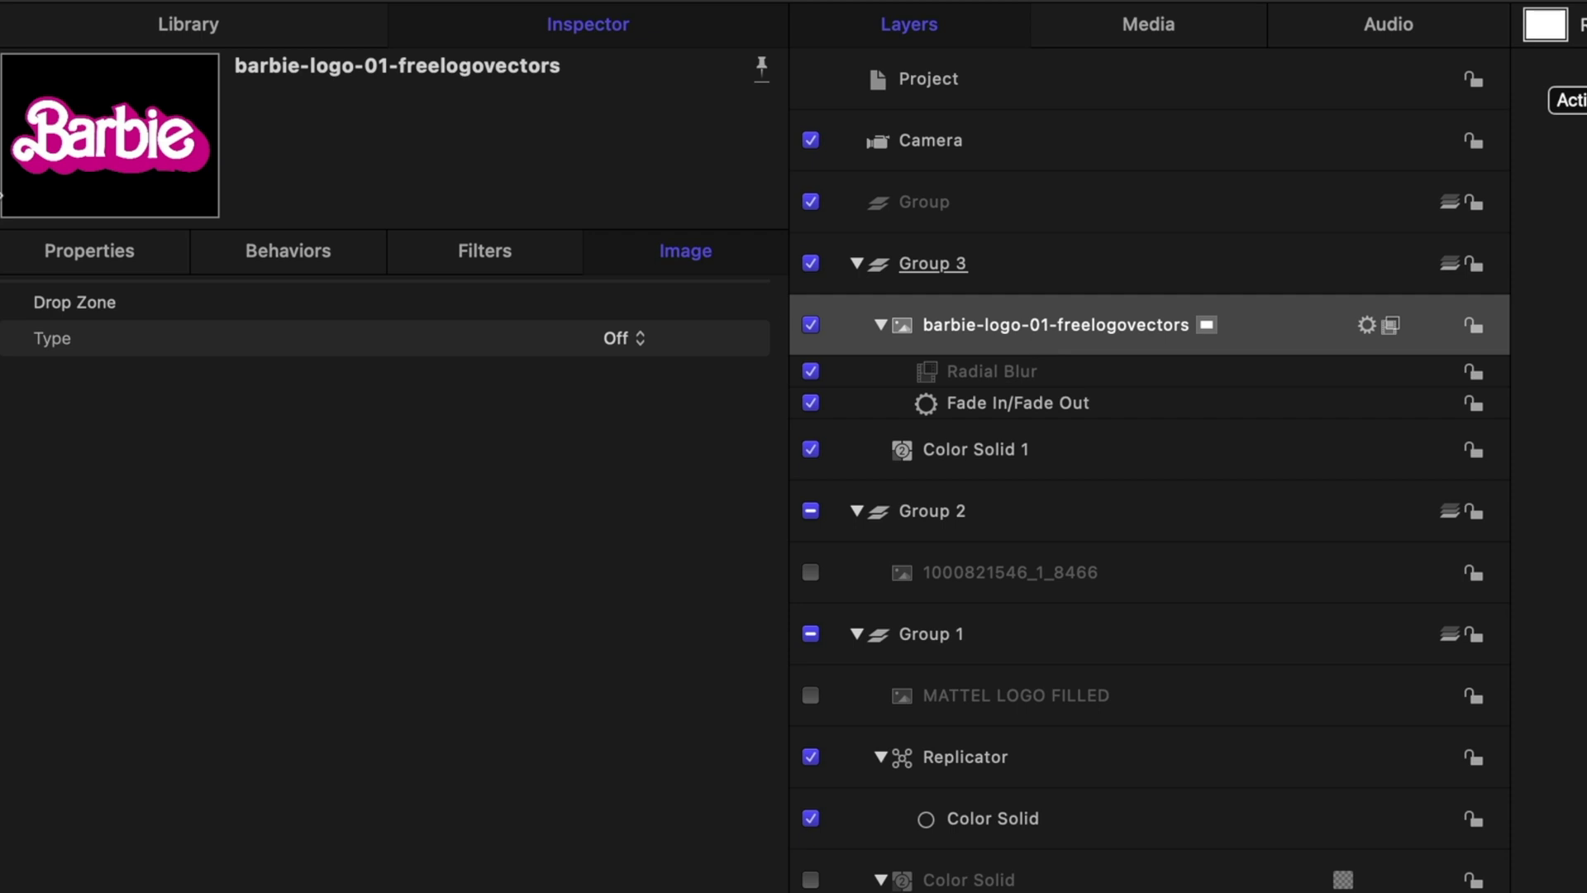
{"action": "left_click", "coordinate": [1109, 335]}
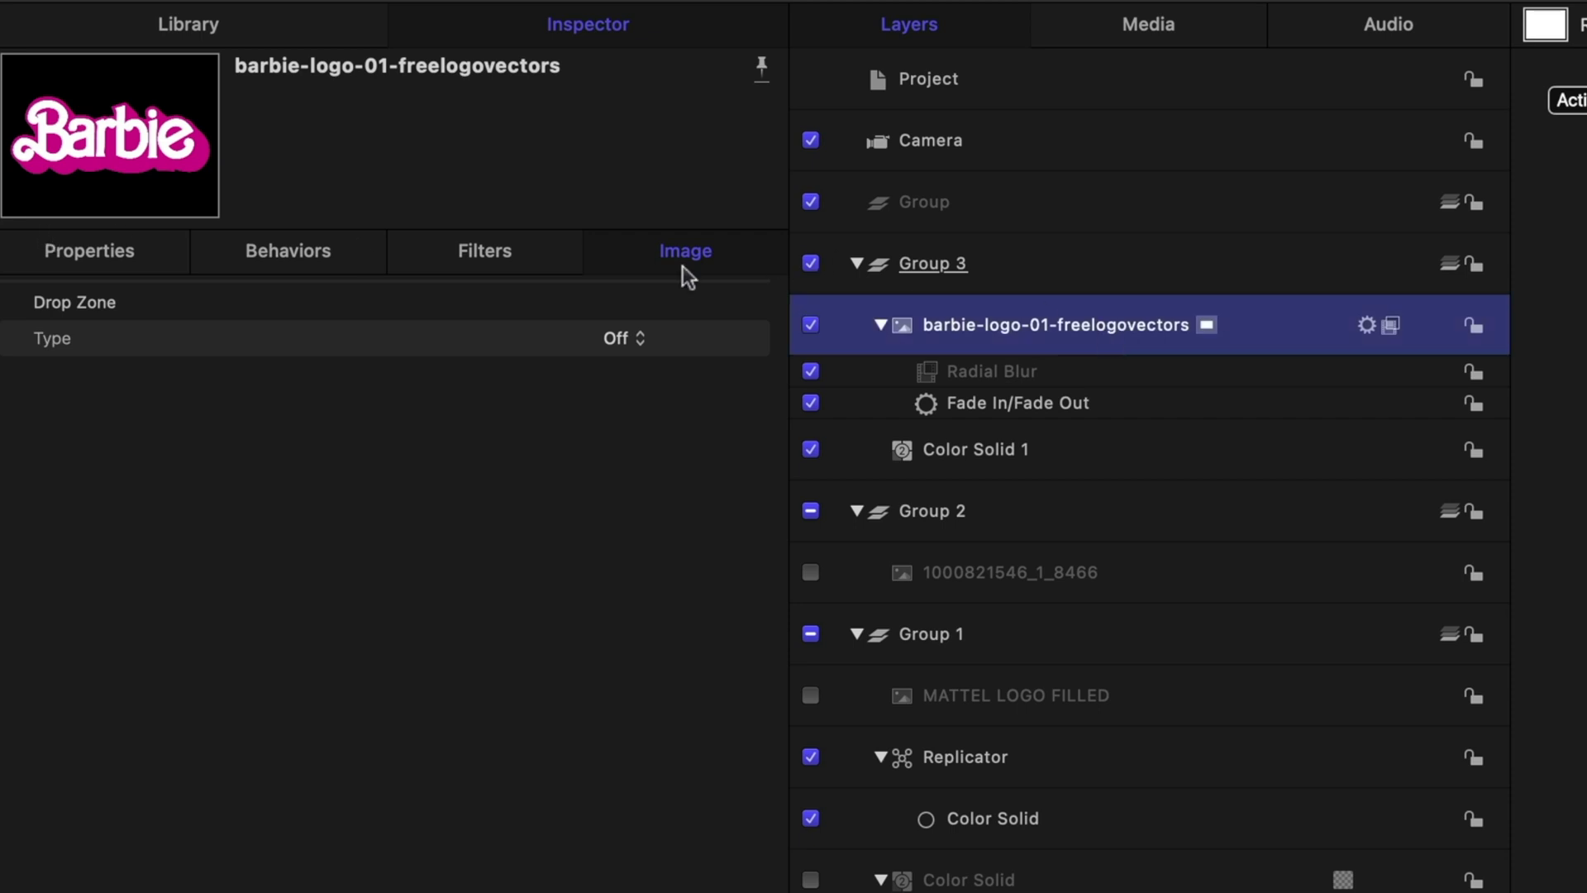
{"action": "left_click", "coordinate": [51, 255]}
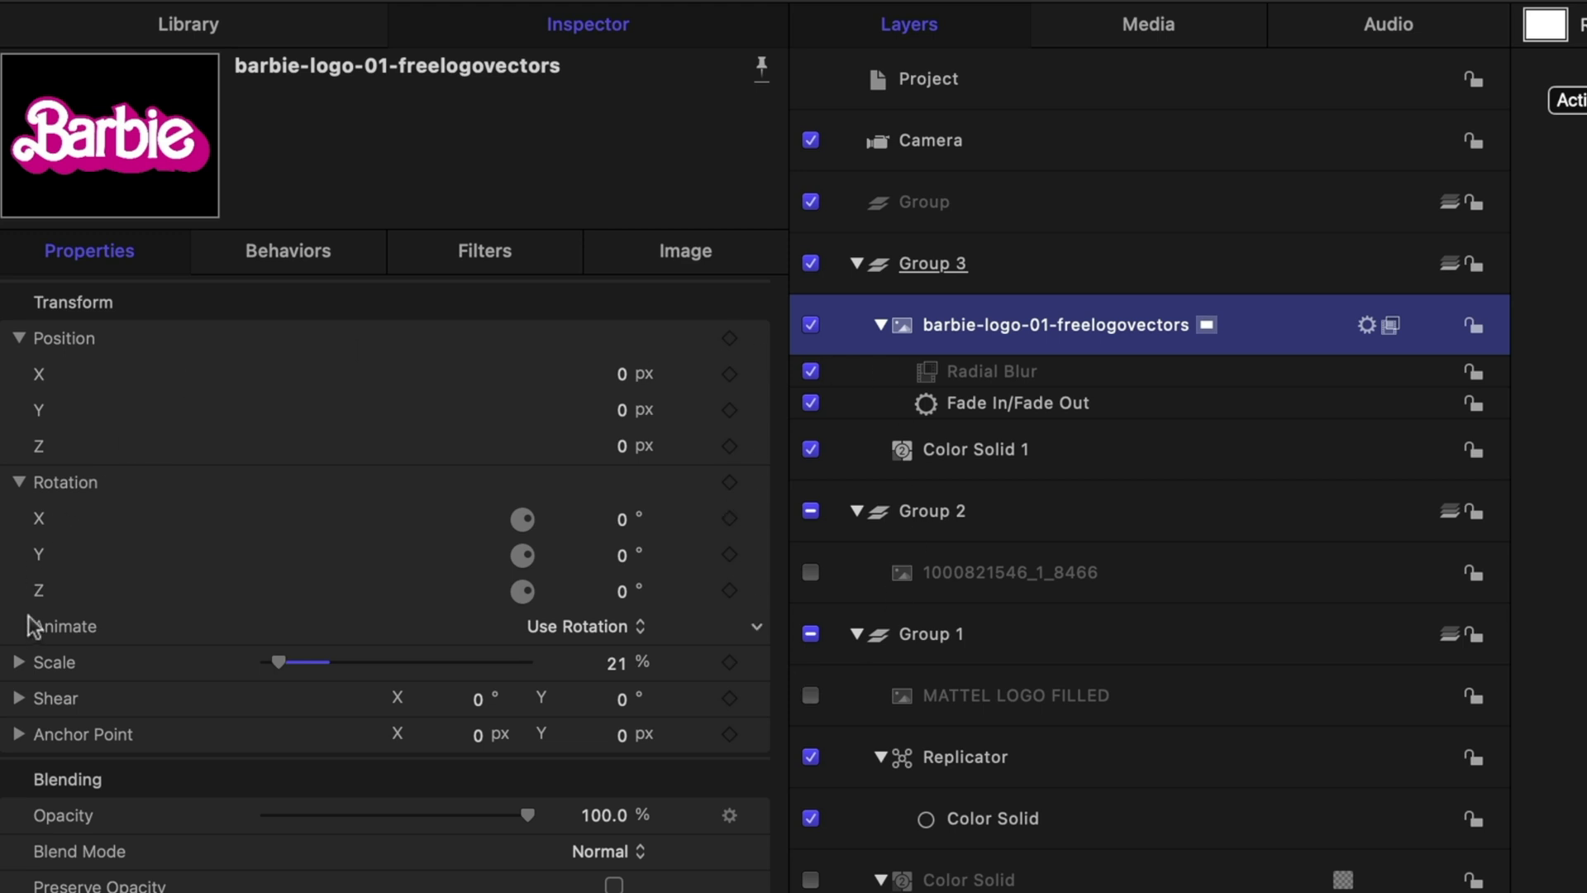
{"action": "left_click", "coordinate": [757, 592]}
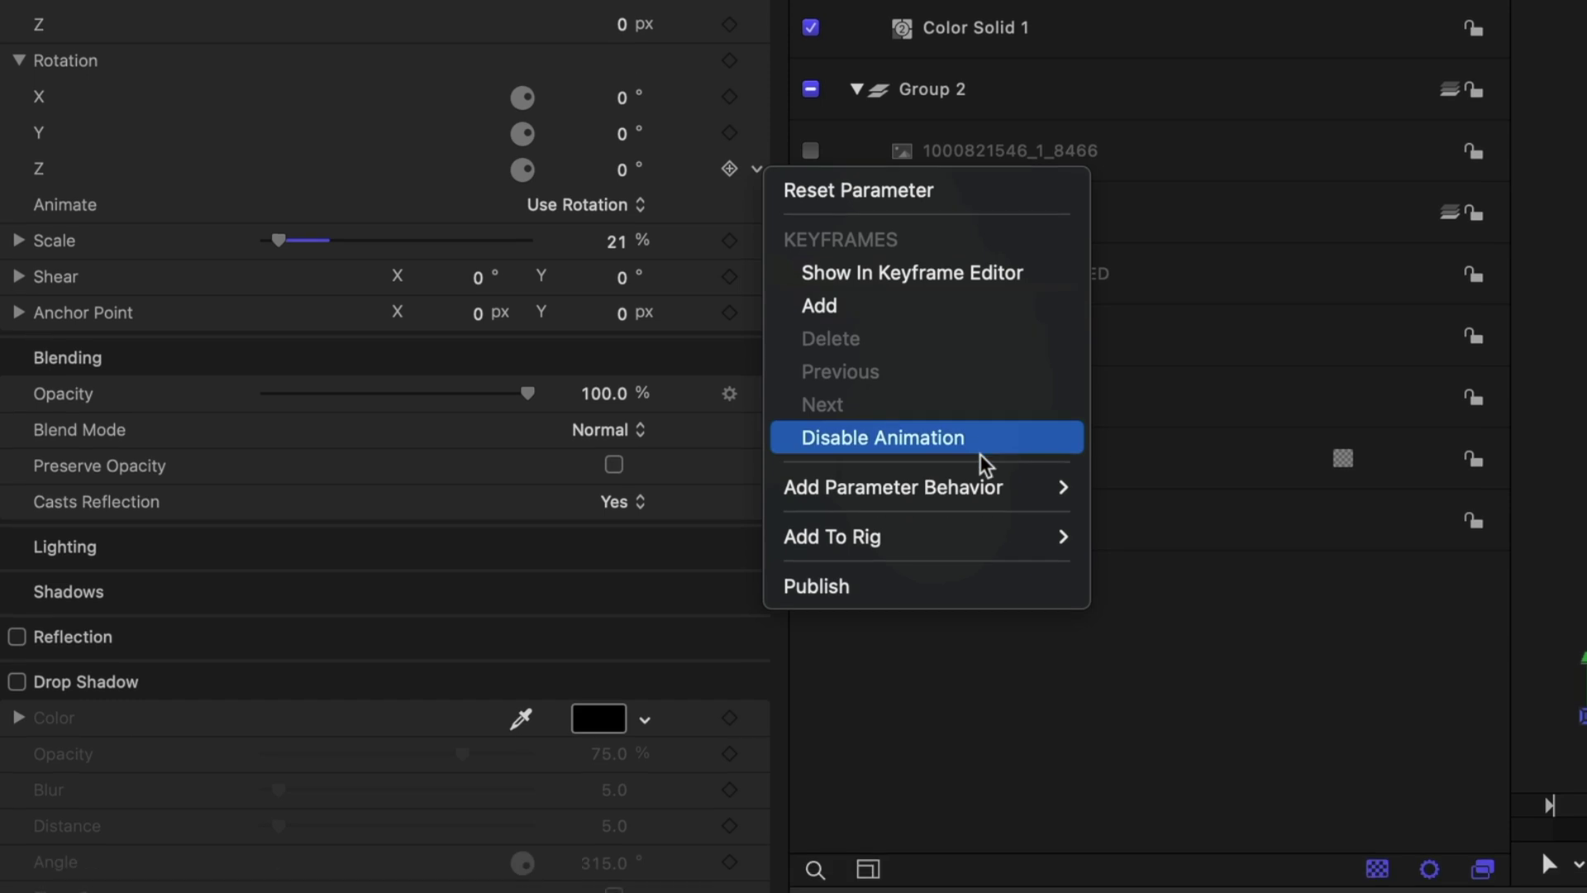
{"action": "mouse_move", "coordinate": [986, 495]}
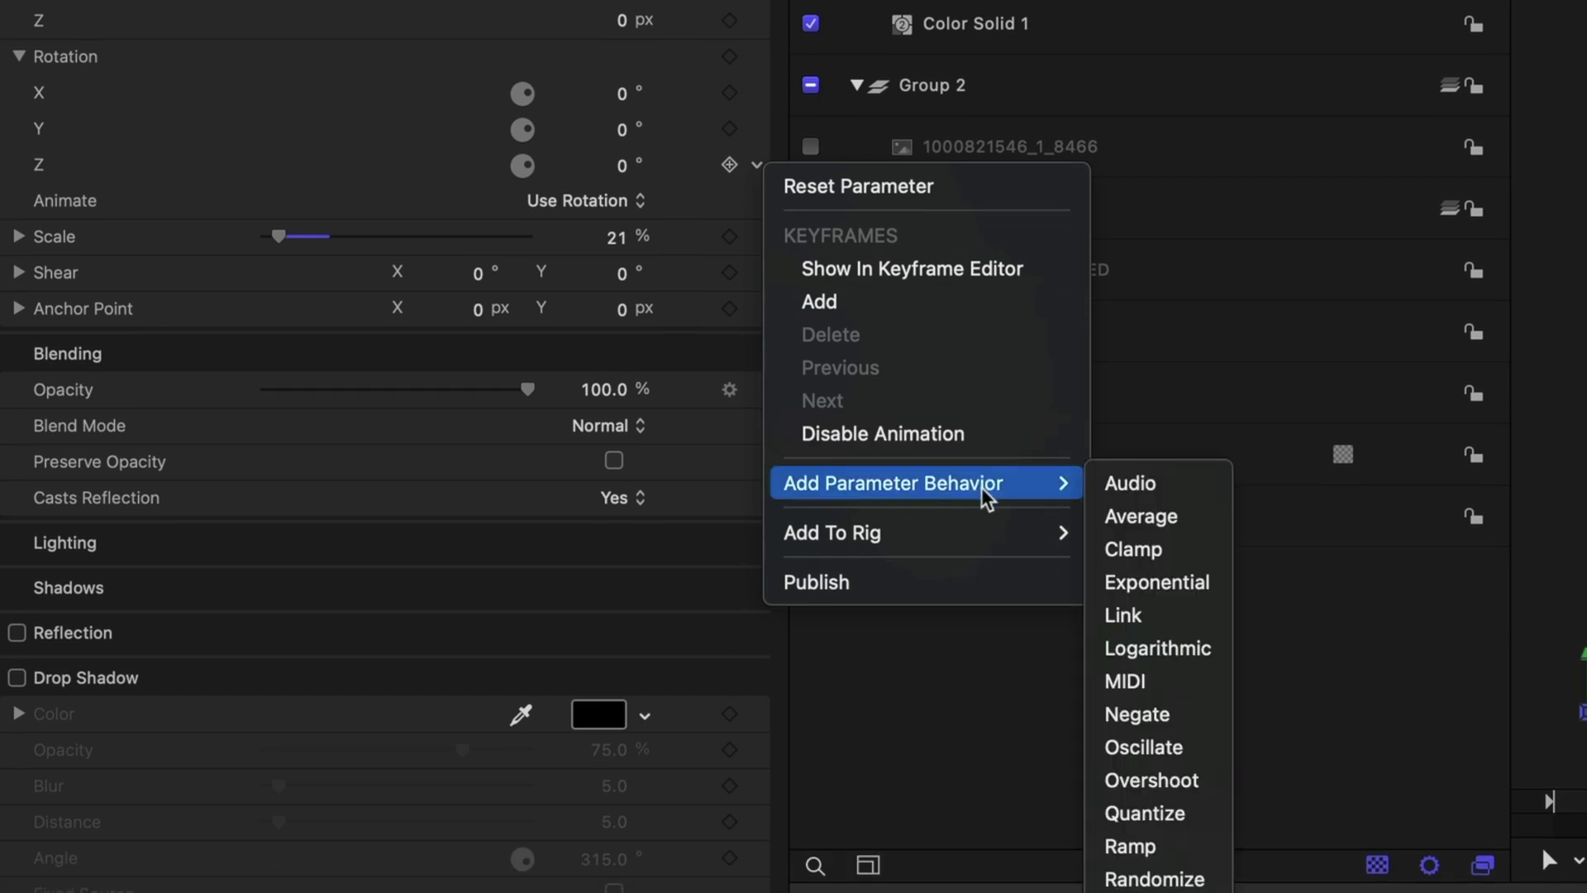
{"action": "left_click", "coordinate": [1158, 782]}
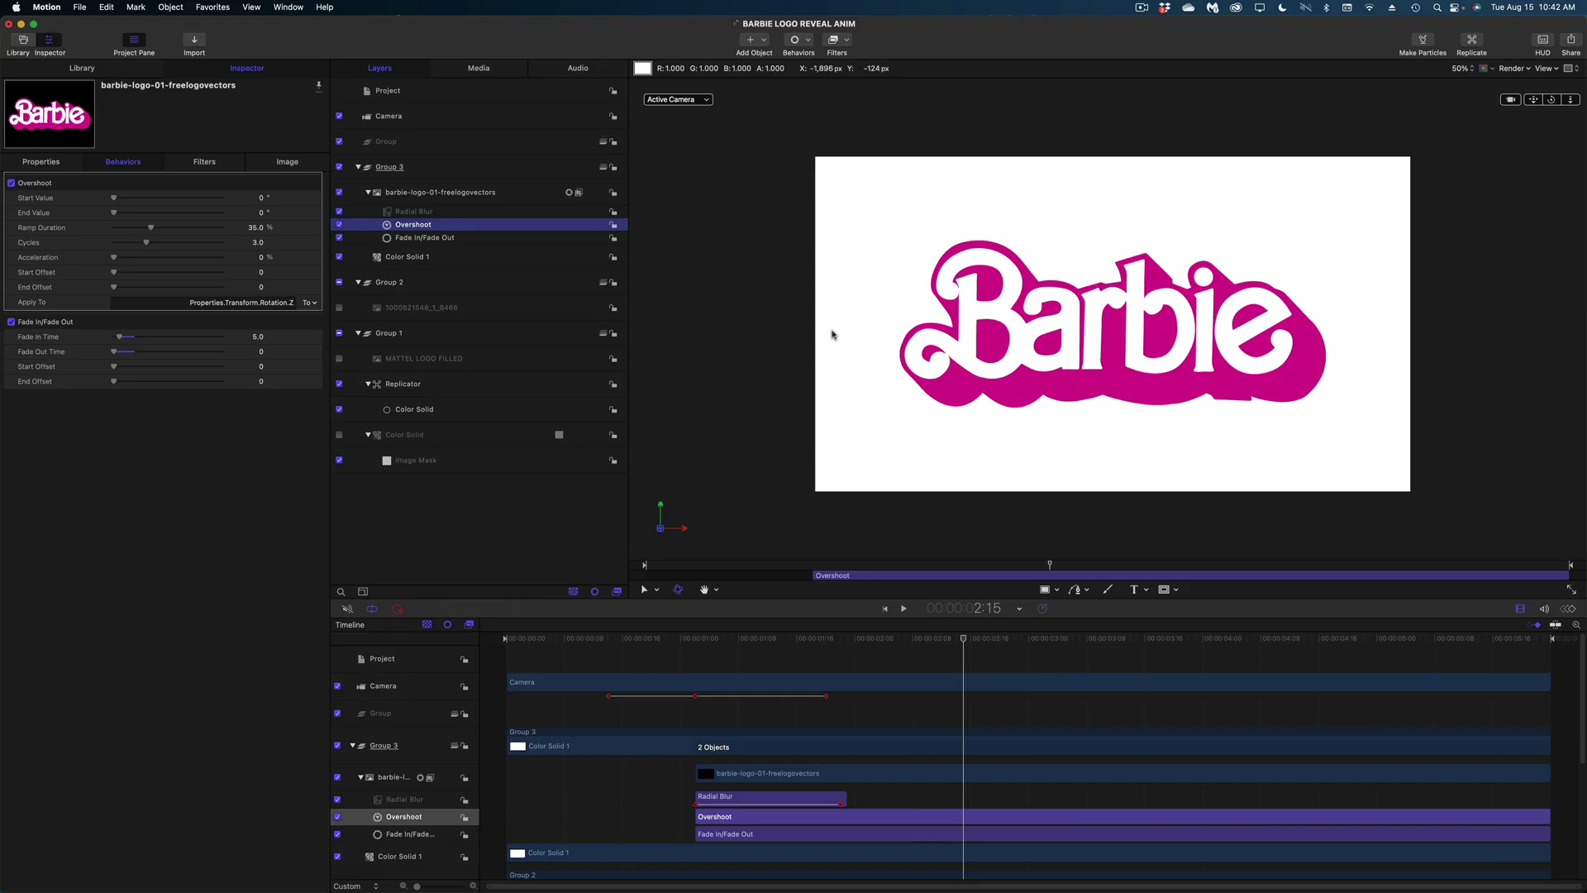
{"action": "left_click", "coordinate": [797, 42]}
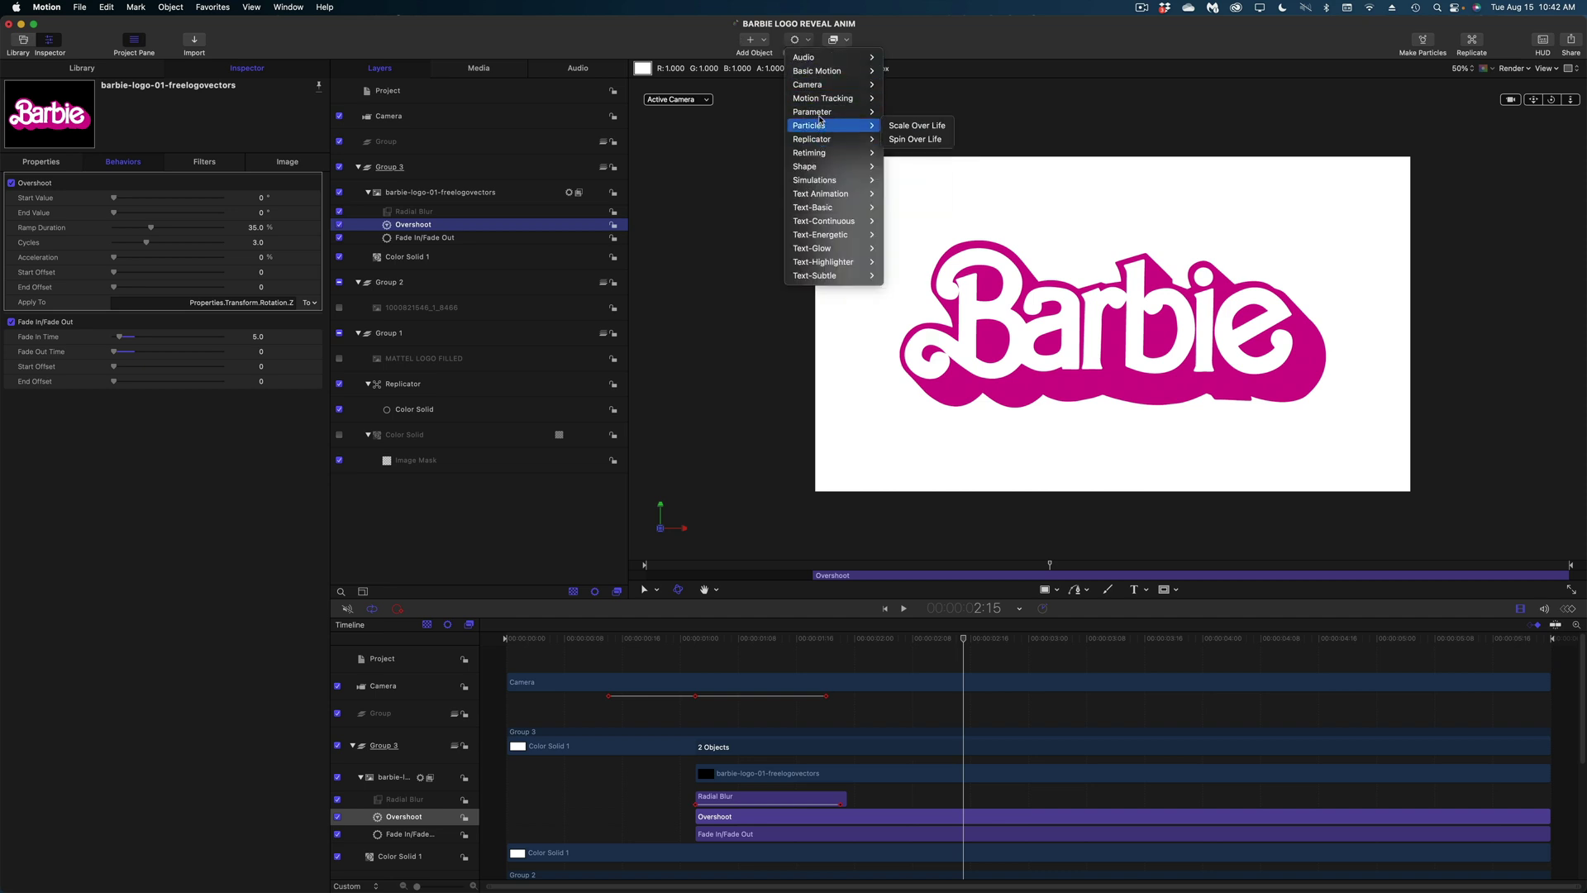
{"action": "mouse_move", "coordinate": [821, 114]}
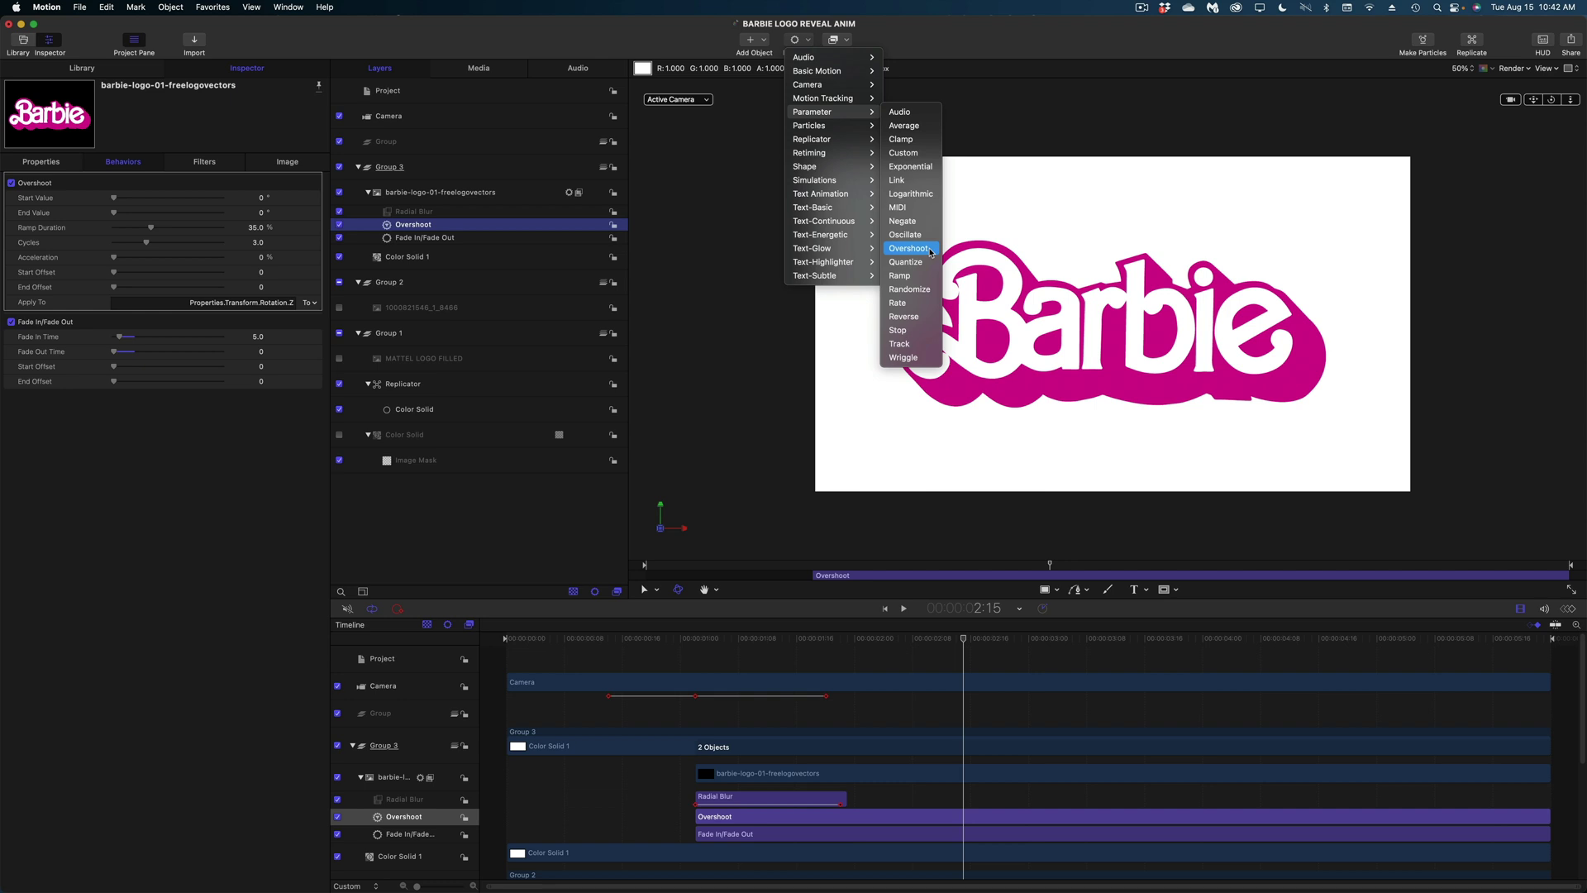
- Trim the Overshoot behavior to start at about 1:18 and end just before 3:00
{"action": "left_click_drag", "start_coordinate": [964, 638], "coordinate": [818, 638]}
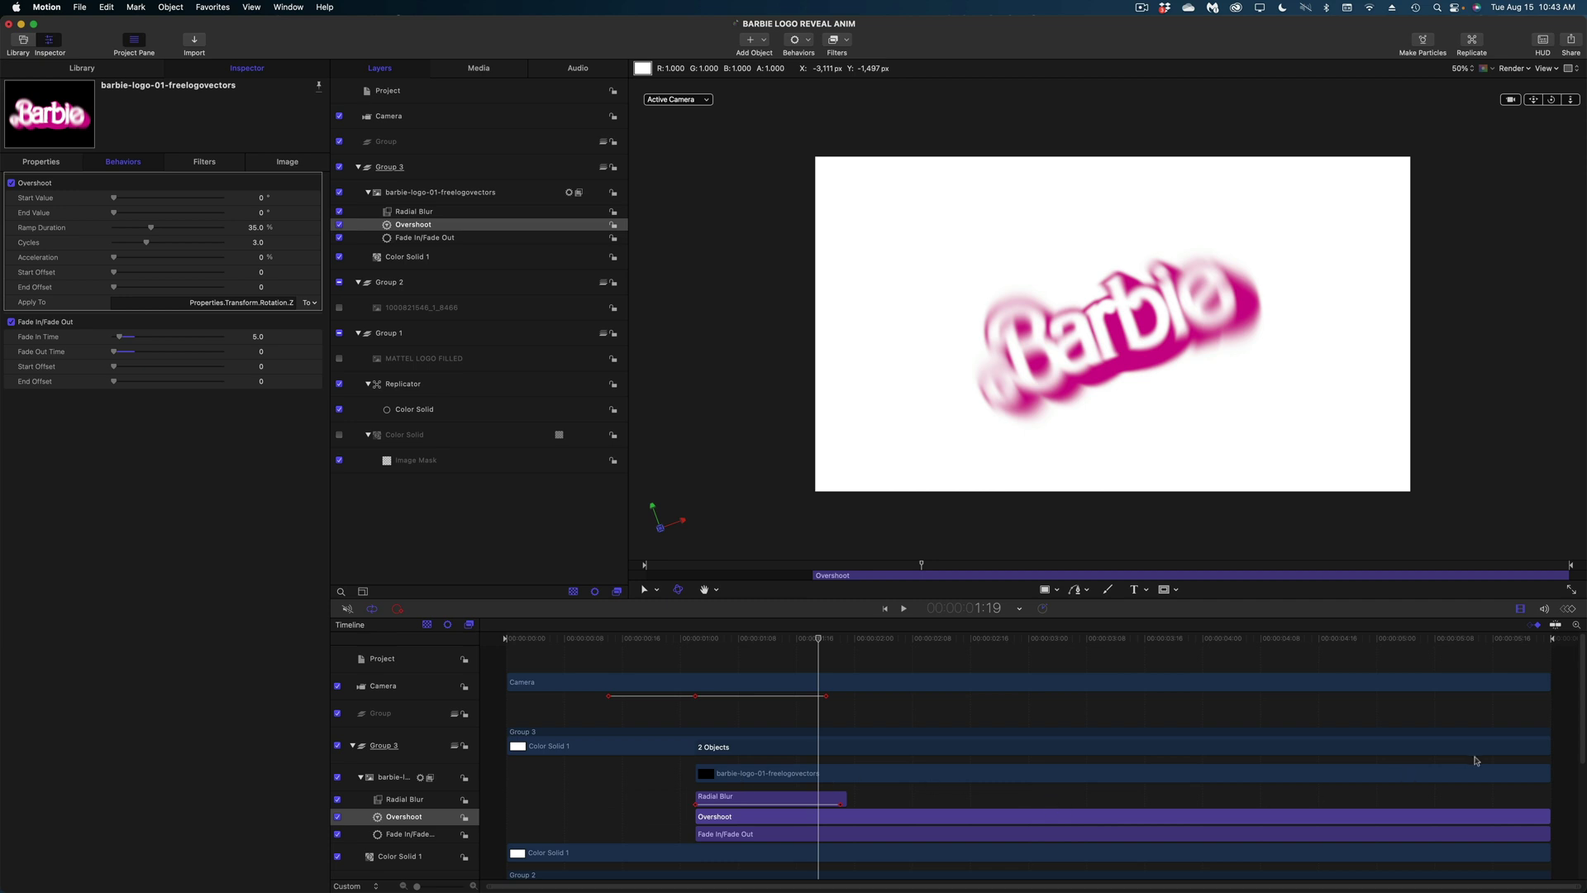
{"action": "left_click_drag", "start_coordinate": [695, 816], "coordinate": [805, 816]}
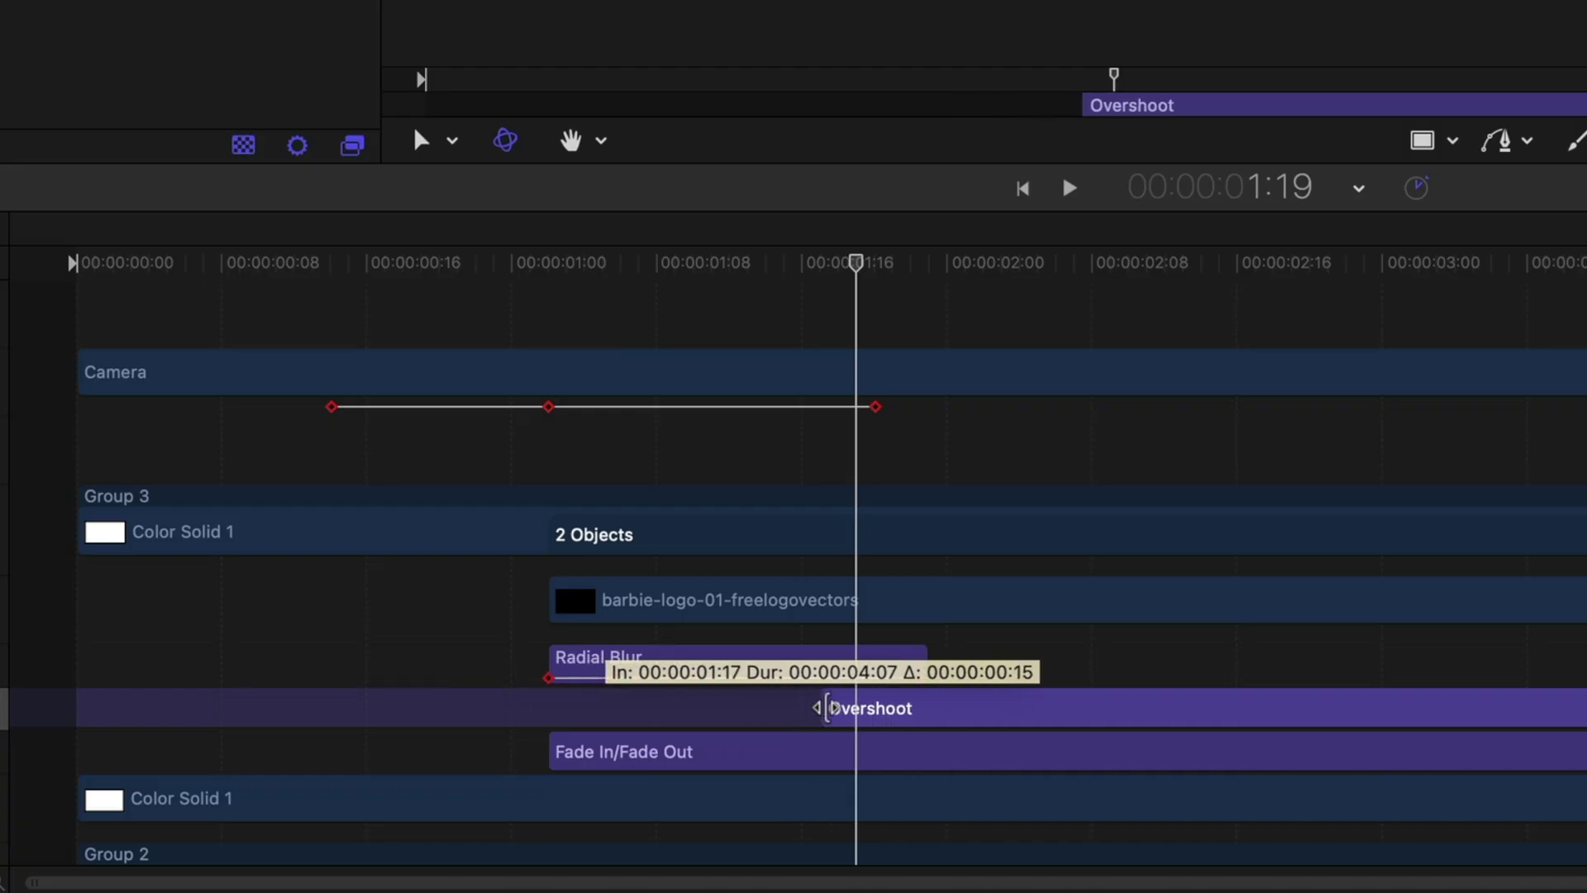
{"action": "left_click_drag", "start_coordinate": [827, 708], "coordinate": [838, 707]}
{"action": "left_click_drag", "start_coordinate": [807, 266], "coordinate": [1133, 290]}
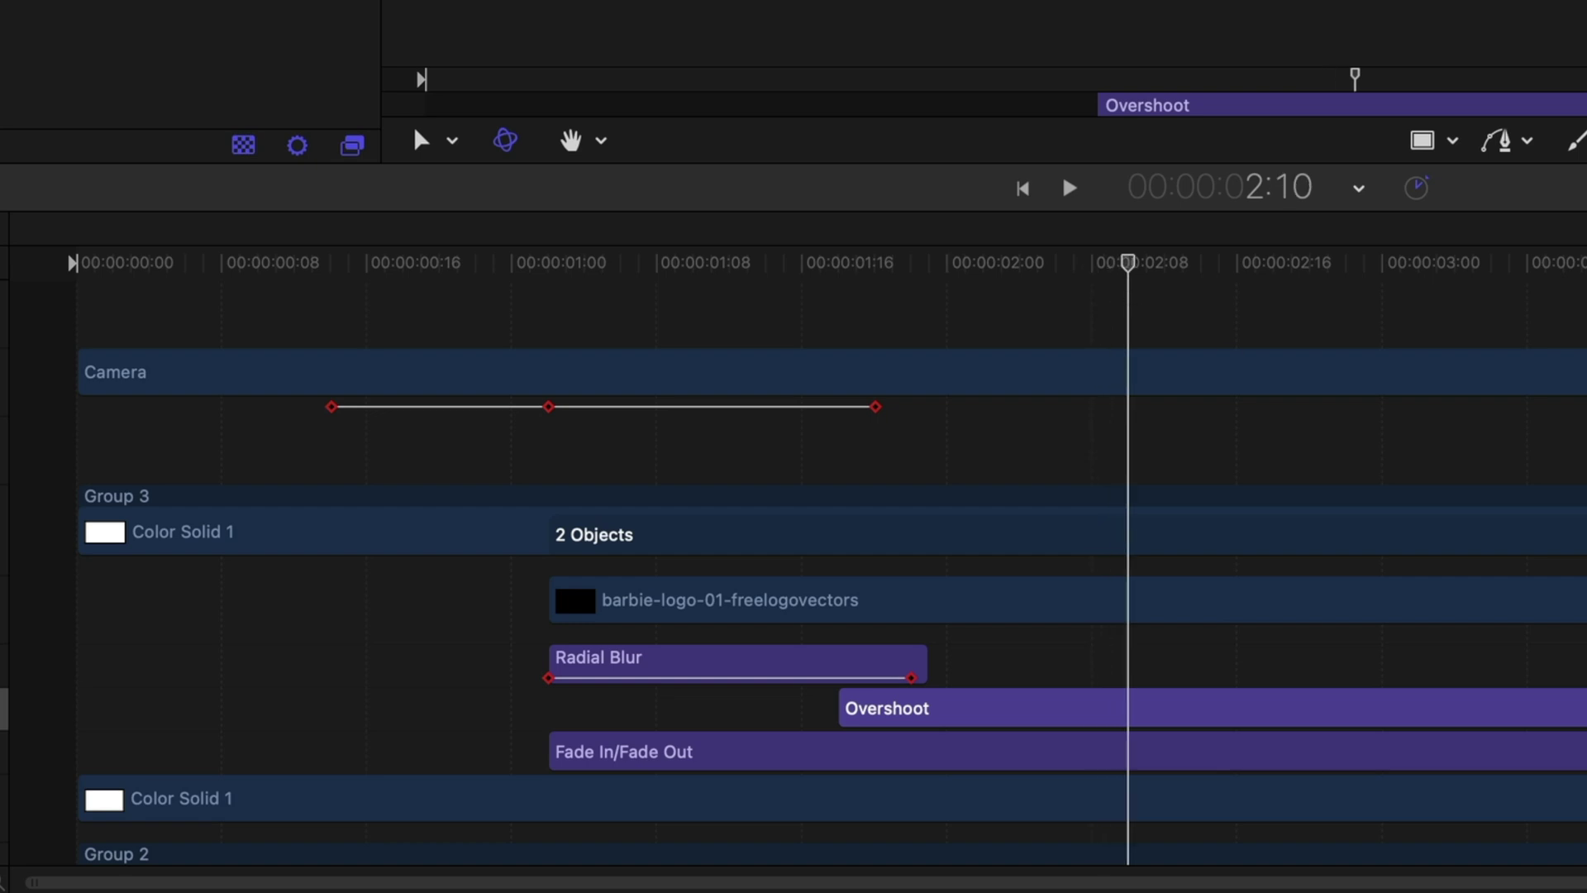
{"action": "left_click_drag", "start_coordinate": [1555, 702], "coordinate": [1366, 710]}
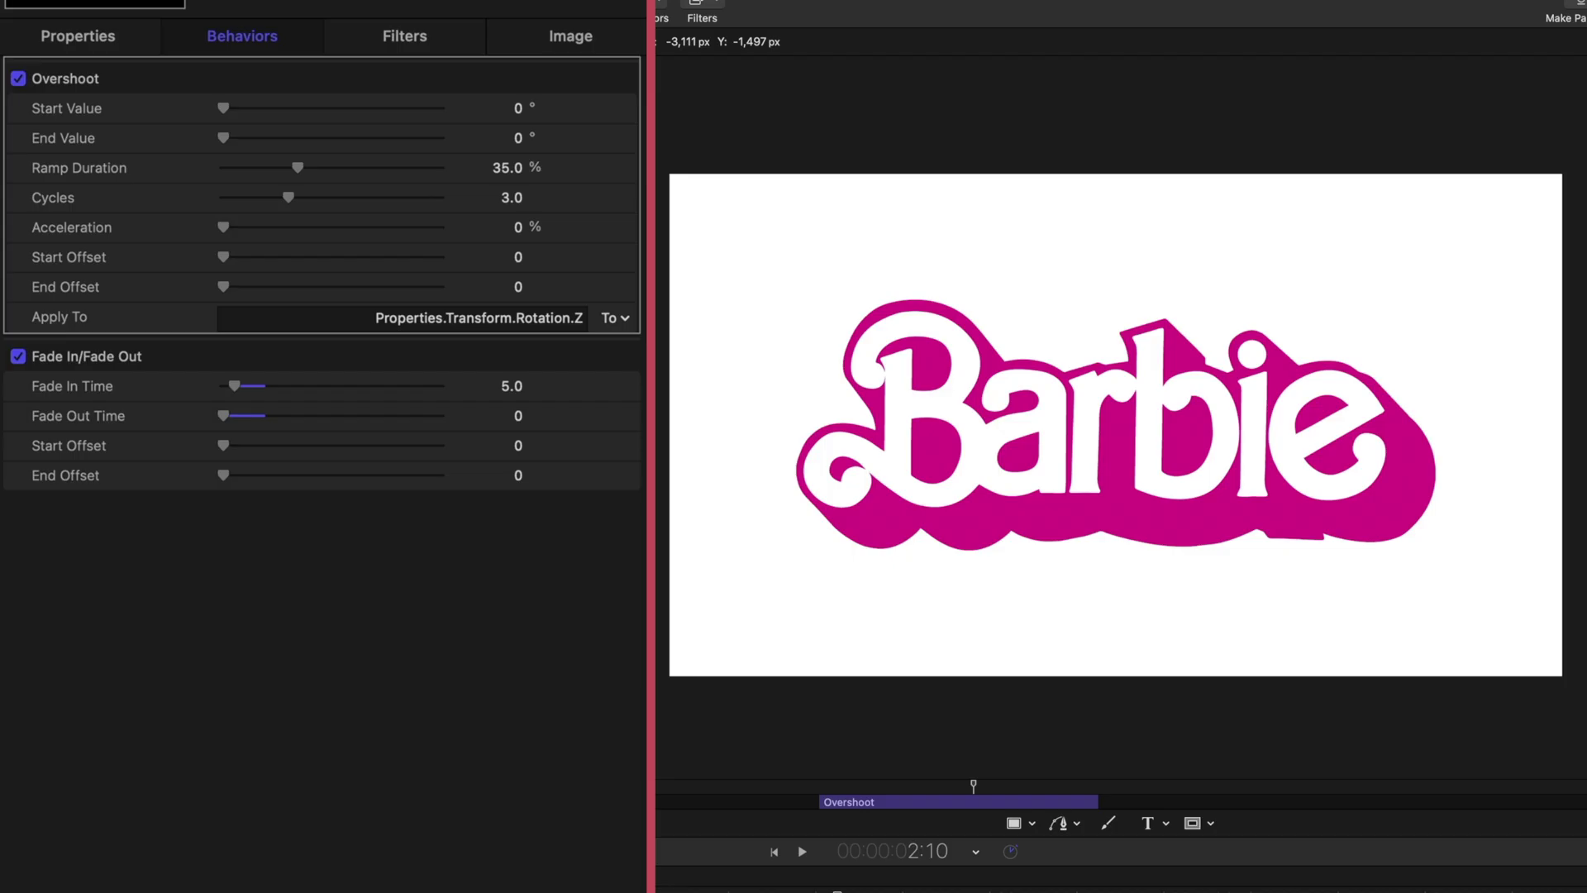
- Set the Overshoot behavior's Start Value to 30° and its Ramp Duration to 1%
{"action": "left_click", "coordinate": [518, 109]}
{"action": "key", "text": "Return"}
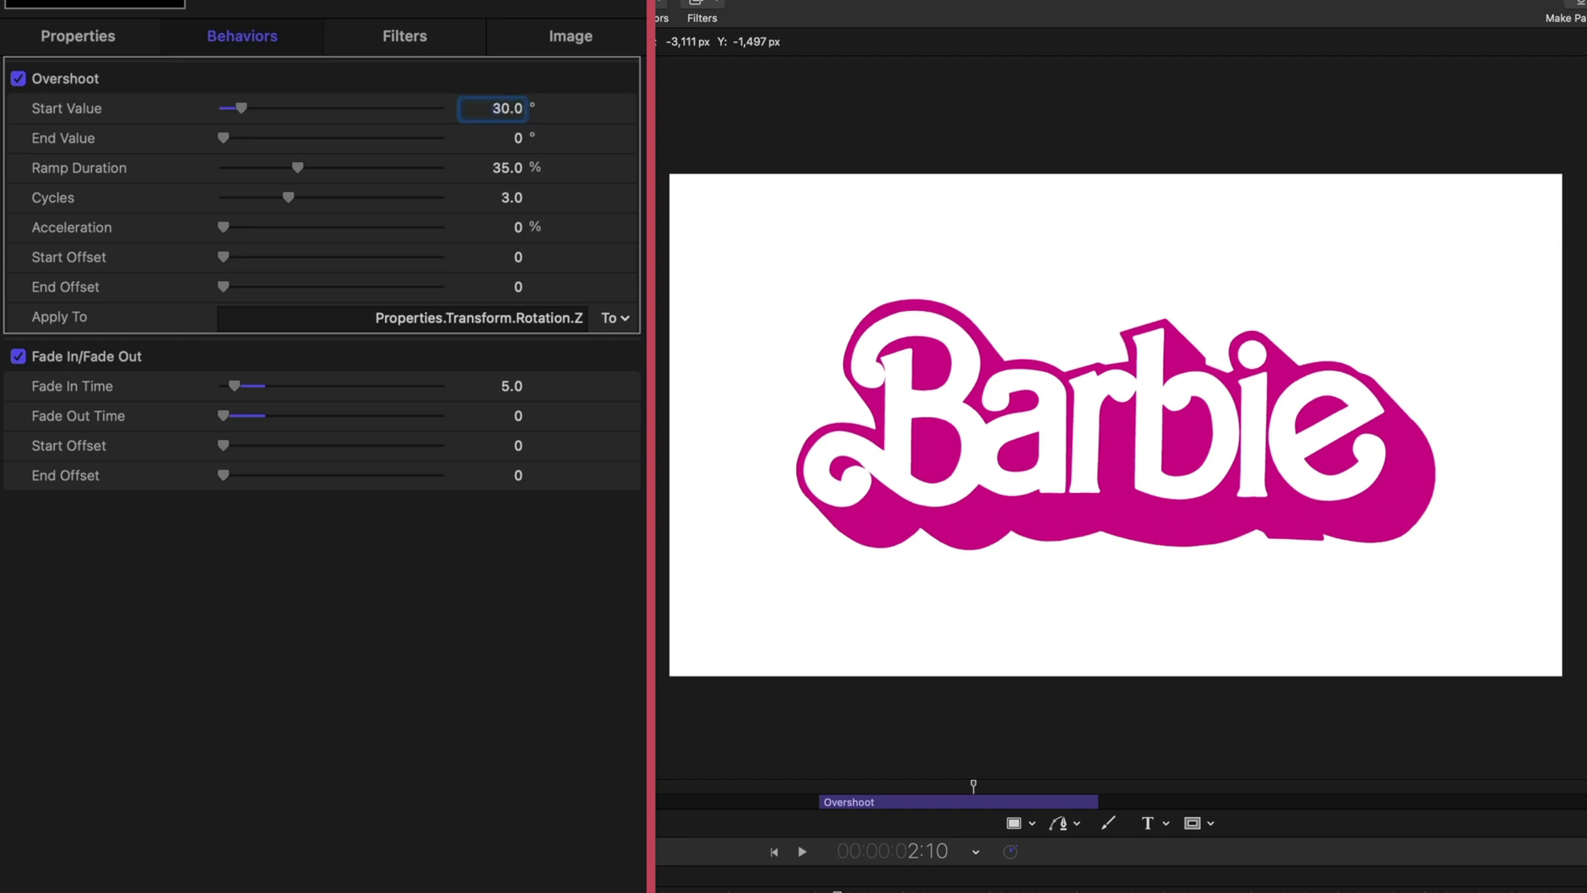
{"action": "left_click", "coordinate": [518, 167]}
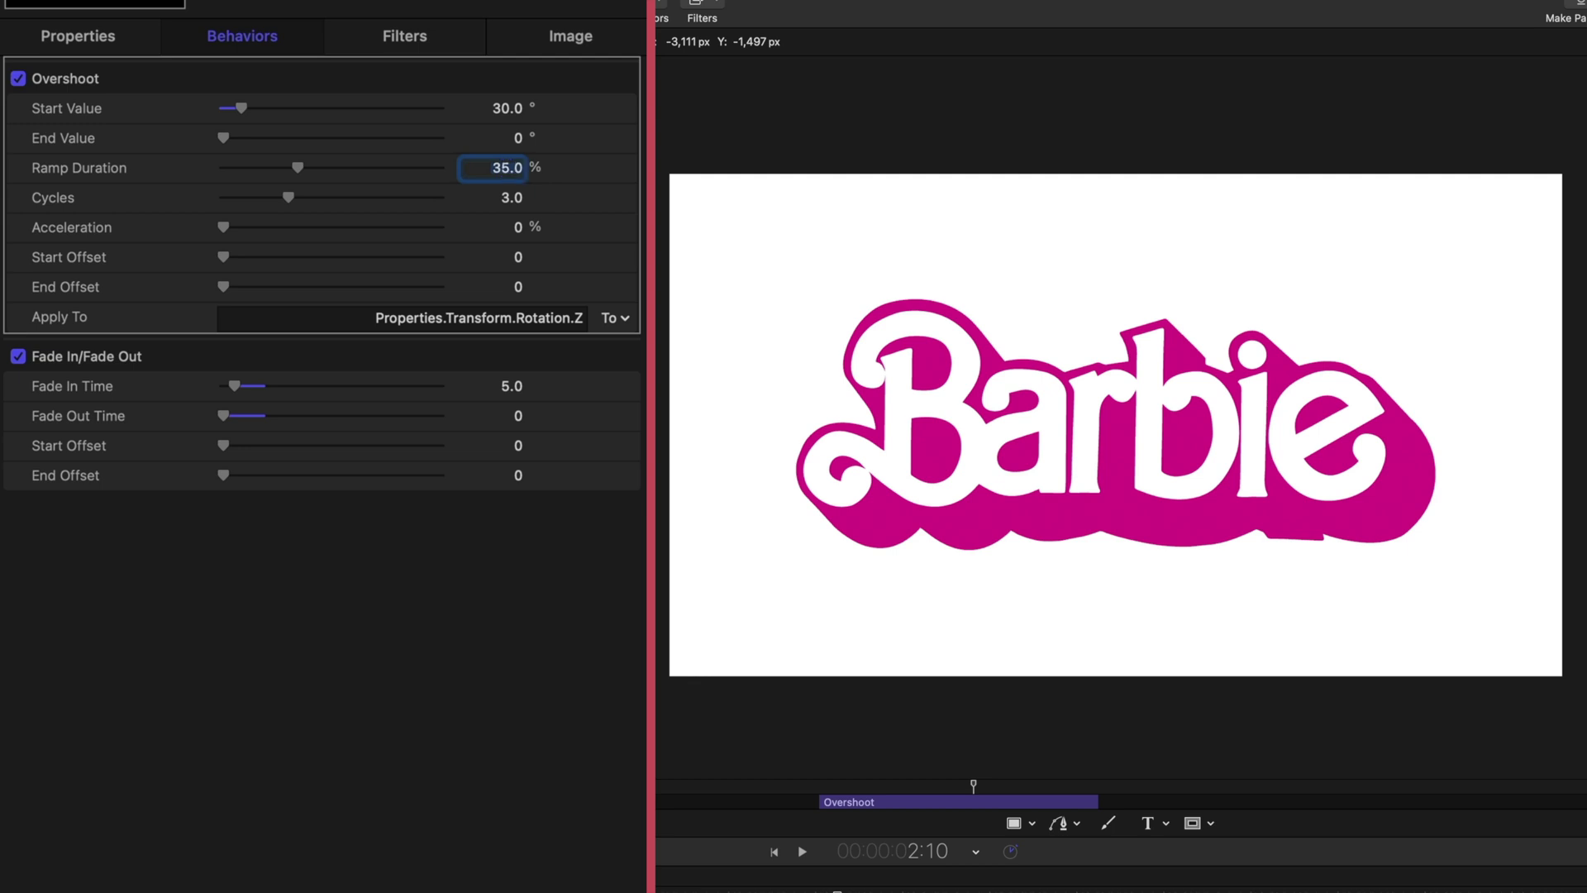
{"action": "type", "text": "1"}
{"action": "key", "text": "Return"}
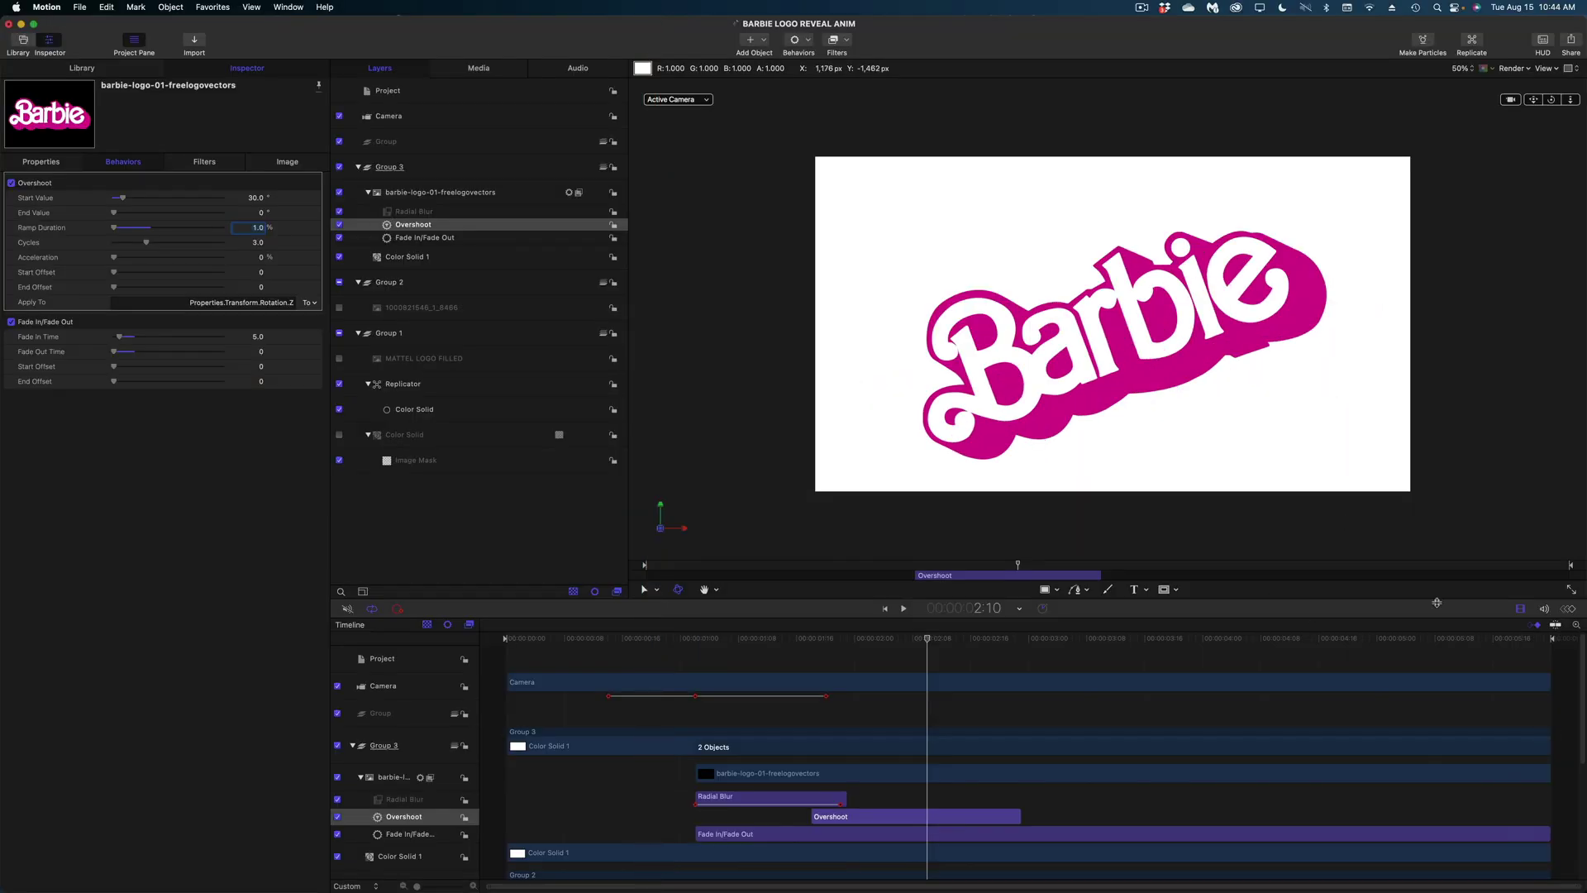
- Display the logo's Z rotation curve in the Keyframe Editor and play back the overshoot from before 1:18
{"action": "left_click", "coordinate": [1570, 609]}
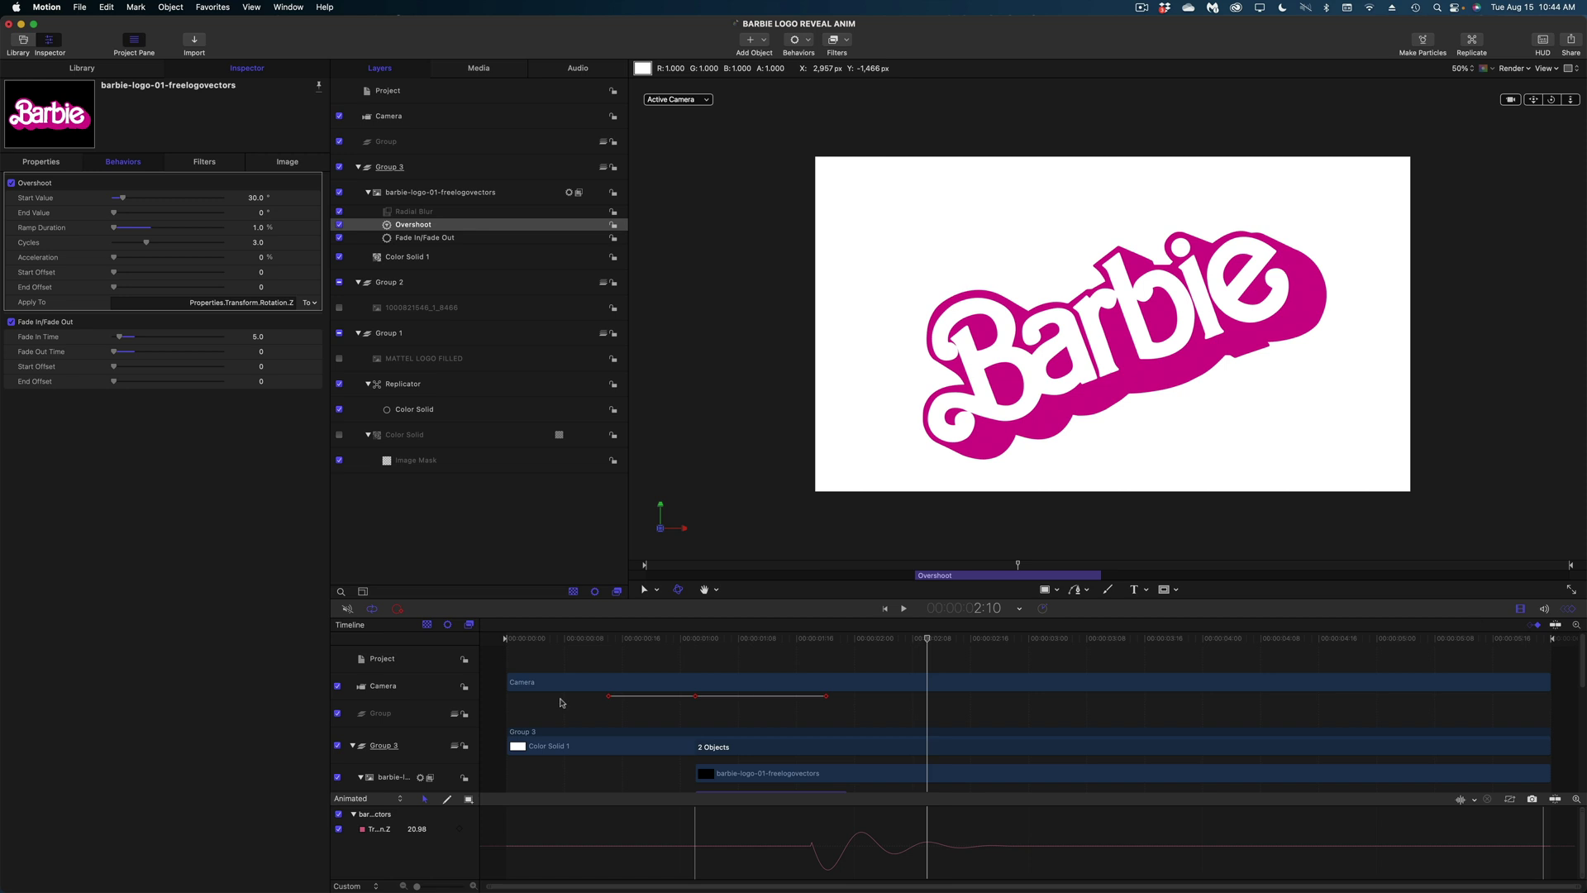
{"action": "mouse_move", "coordinate": [817, 643]}
{"action": "left_mouse_down"}
{"action": "mouse_move", "coordinate": [794, 645]}
{"action": "mouse_move", "coordinate": [864, 648]}
{"action": "mouse_move", "coordinate": [807, 650]}
{"action": "left_mouse_up"}
{"action": "key", "text": "space"}
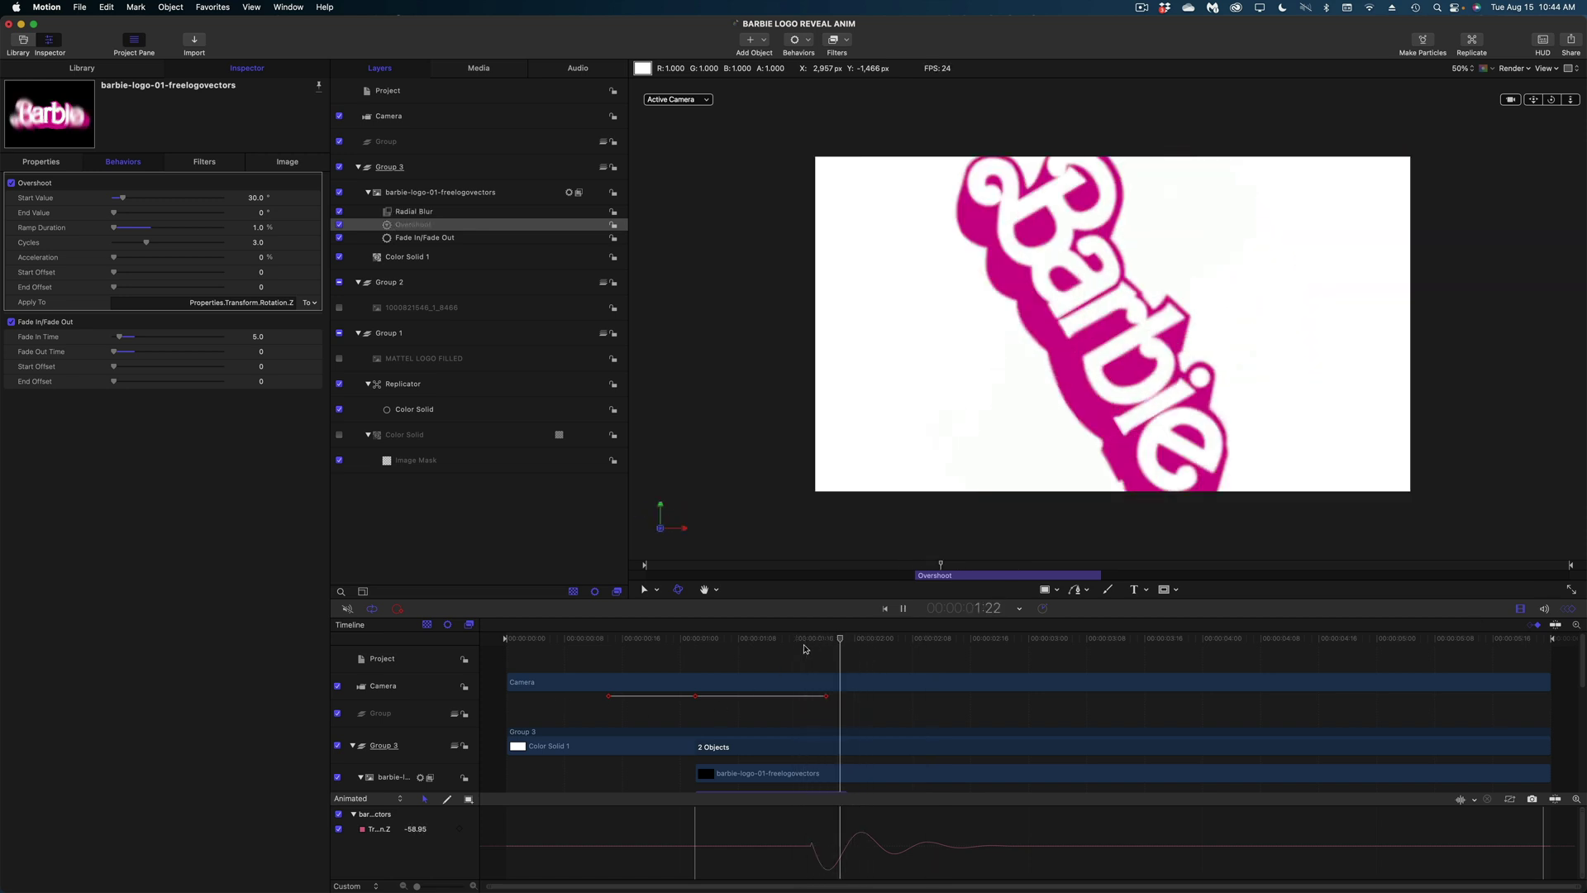
{"action": "left_click", "coordinate": [740, 638]}
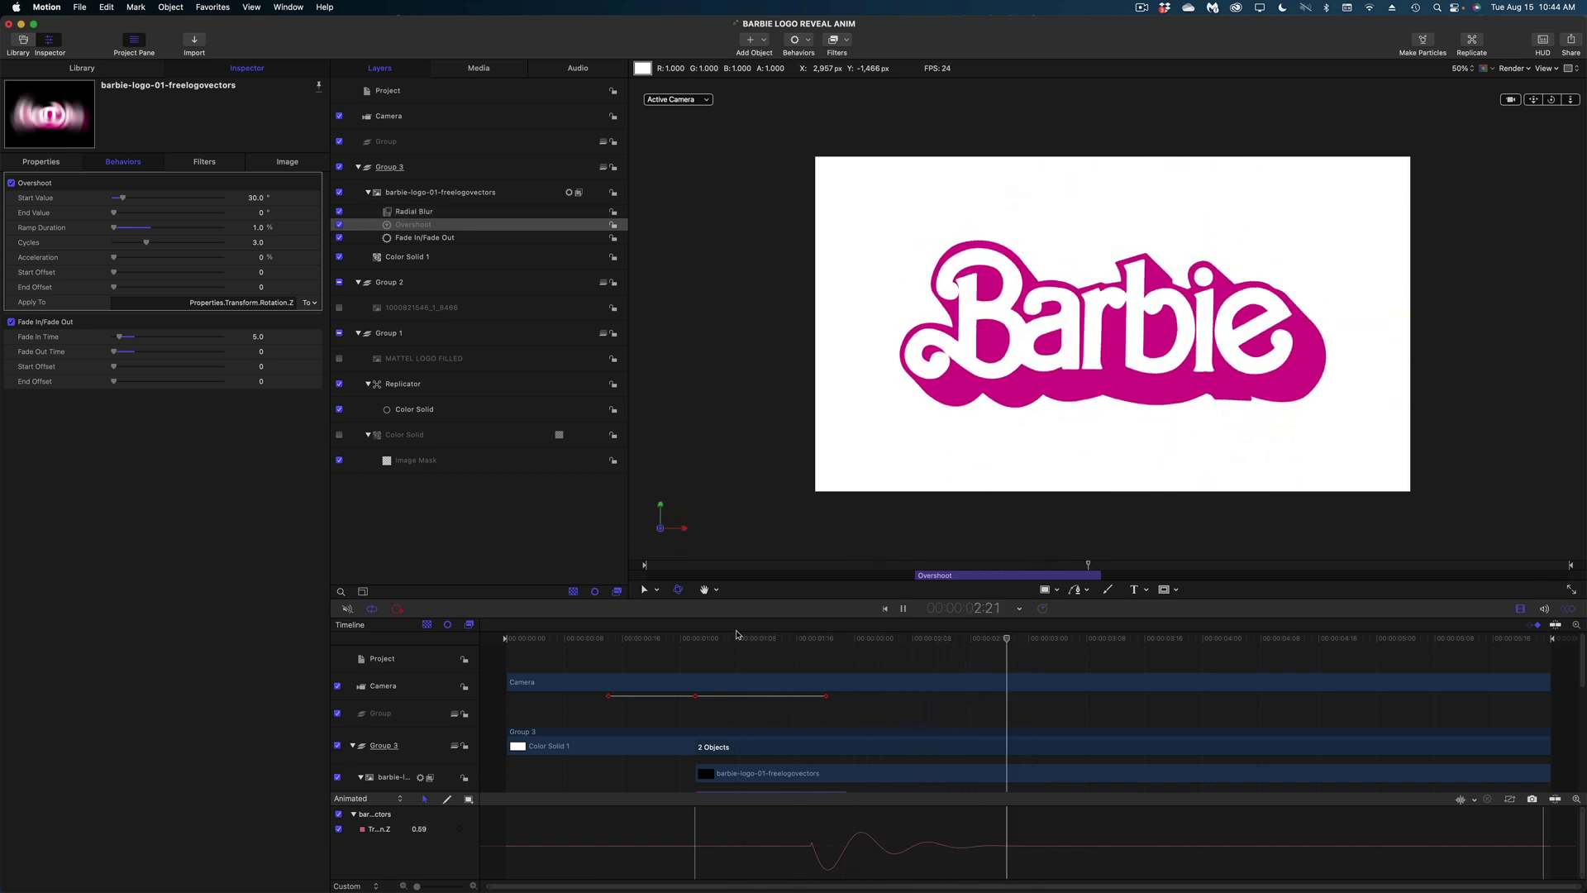
{"action": "left_click", "coordinate": [774, 639]}
- Increase the Overshoot's Ramp Duration to about 5.11% while viewing the logo at 1:20, and play it back
{"action": "left_click_drag", "start_coordinate": [784, 643], "coordinate": [825, 643]}
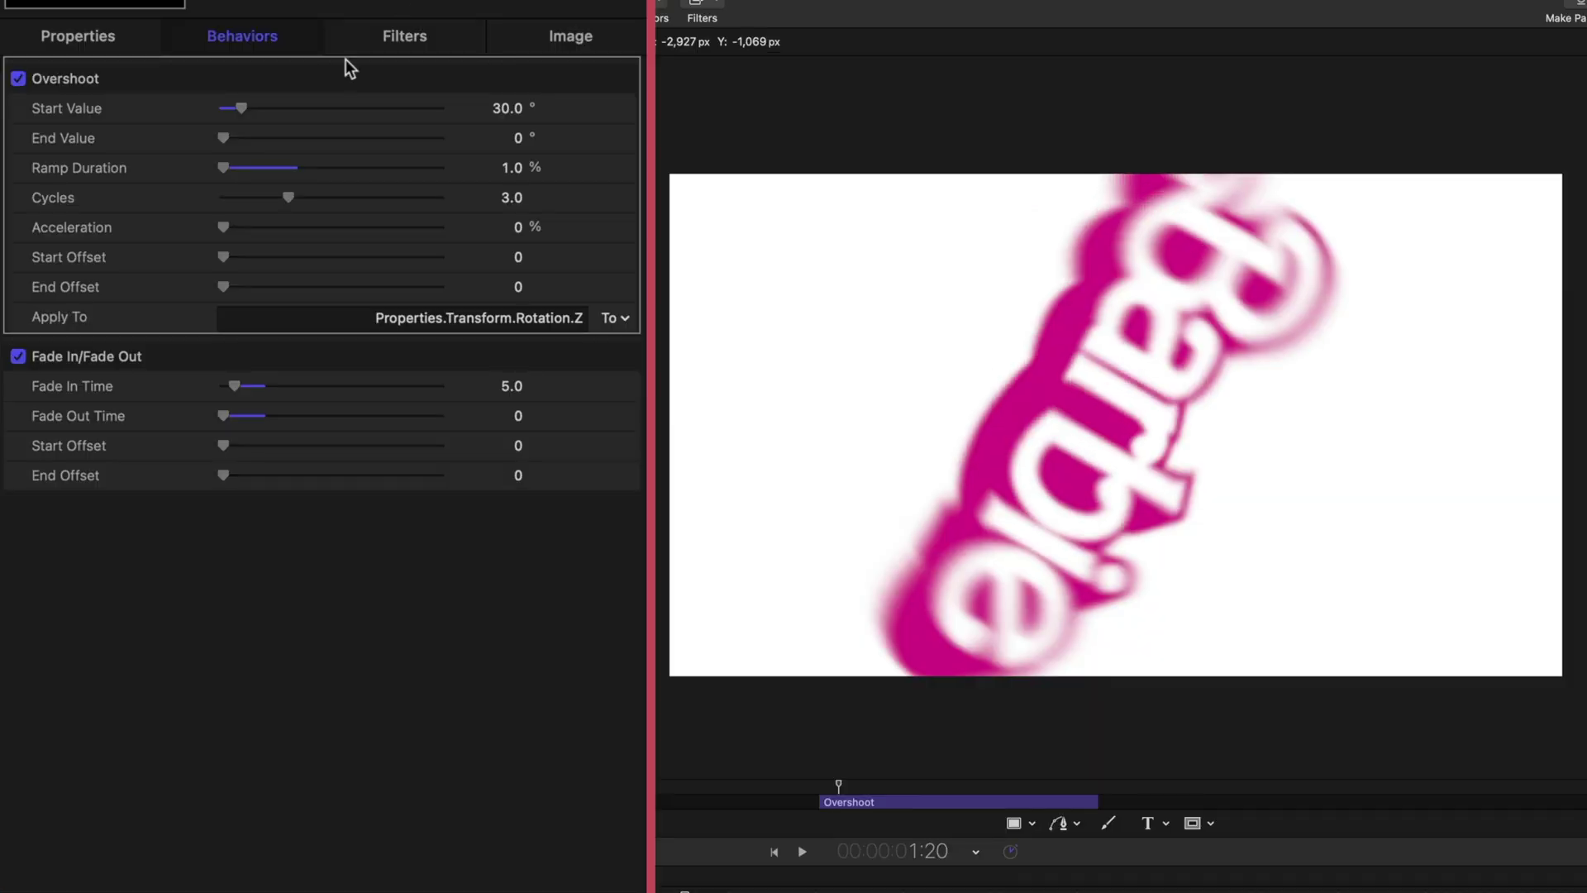
{"action": "left_click_drag", "start_coordinate": [229, 162], "coordinate": [236, 161]}
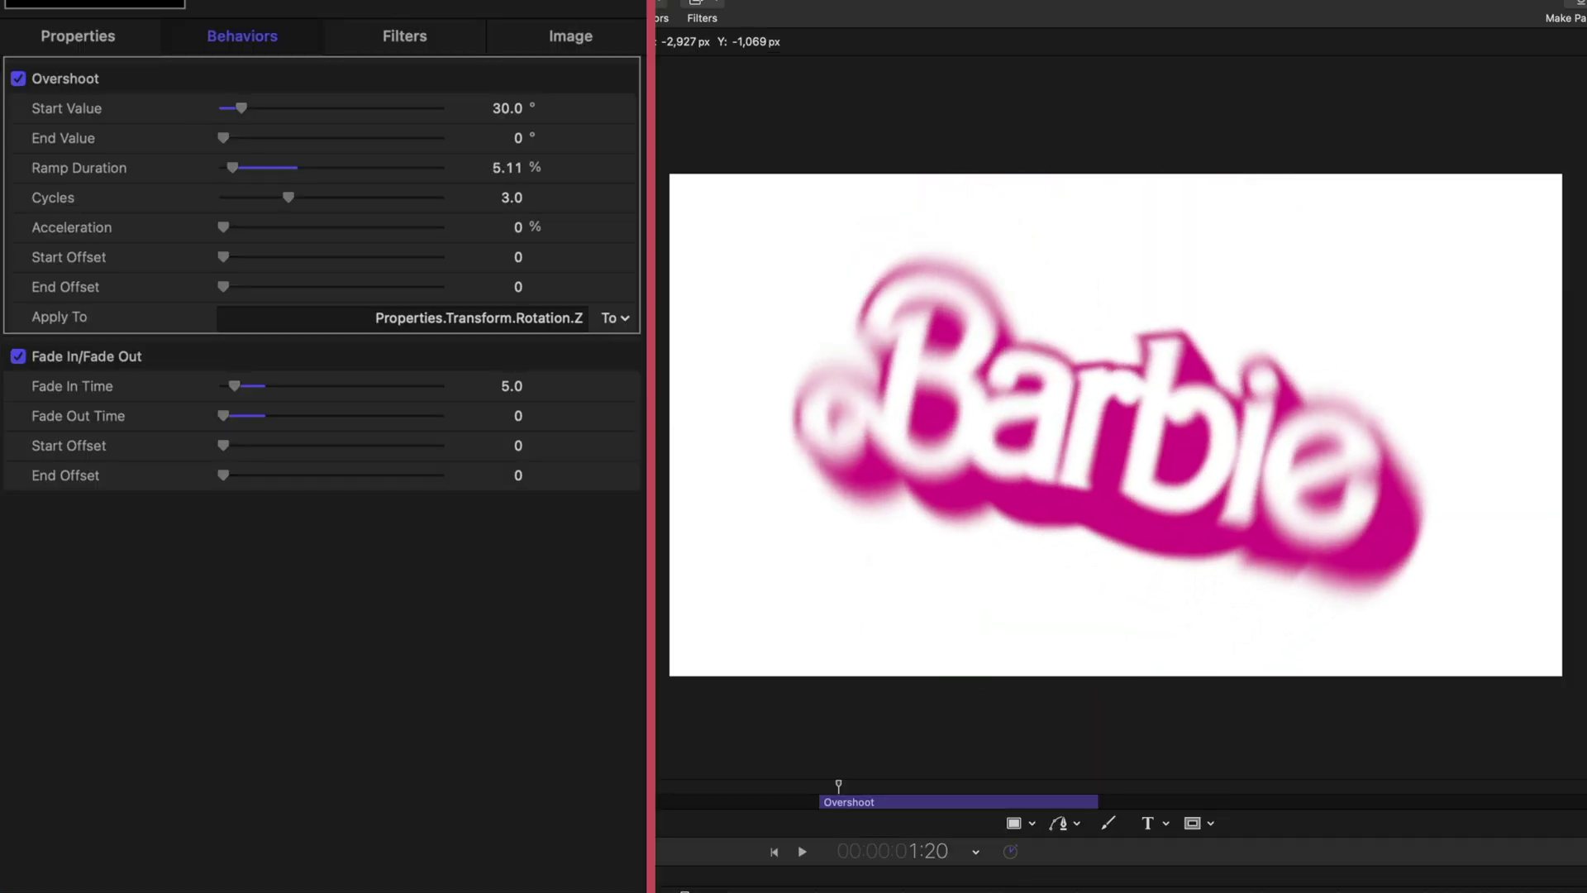
{"action": "key", "text": "space"}
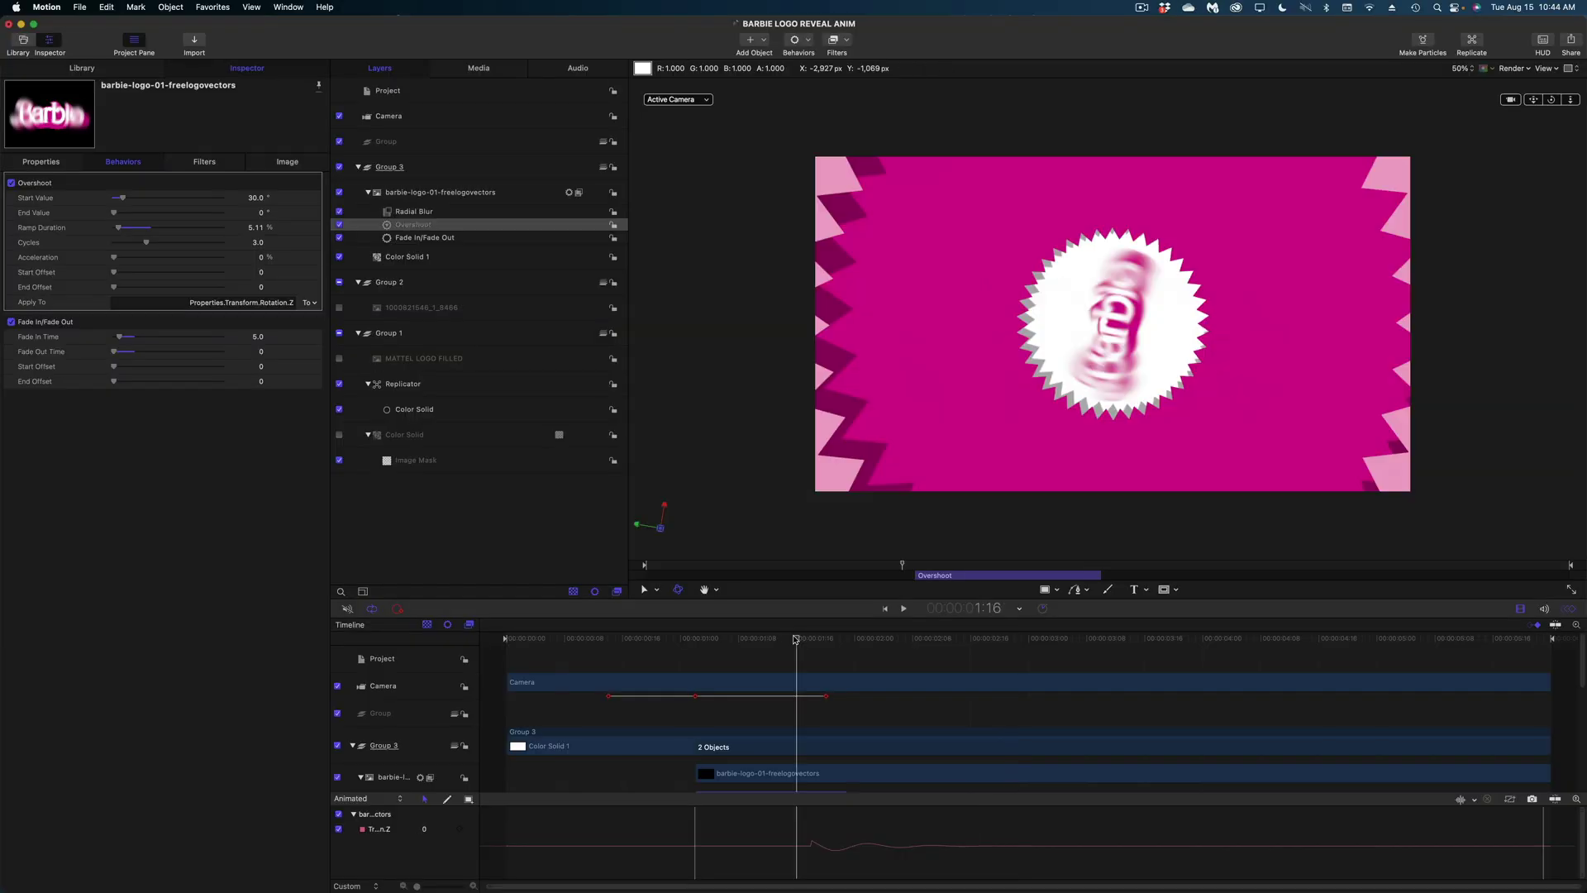
- Enlarge the Keyframe Editor and display only the Camera's Scale curves
{"action": "key", "text": "space"}
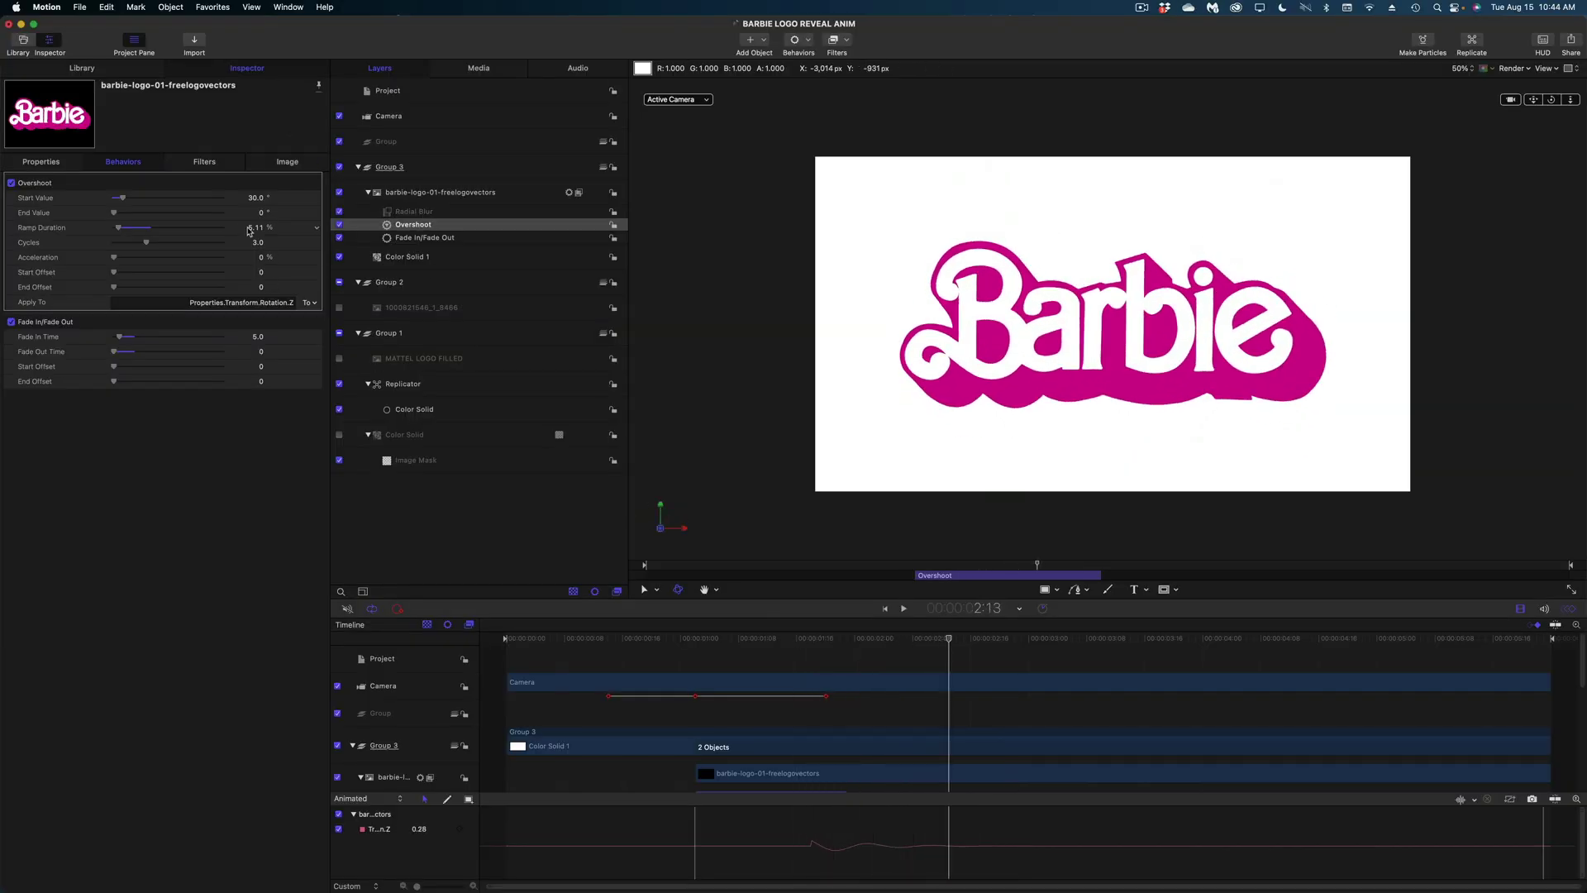
{"action": "left_click", "coordinate": [885, 709]}
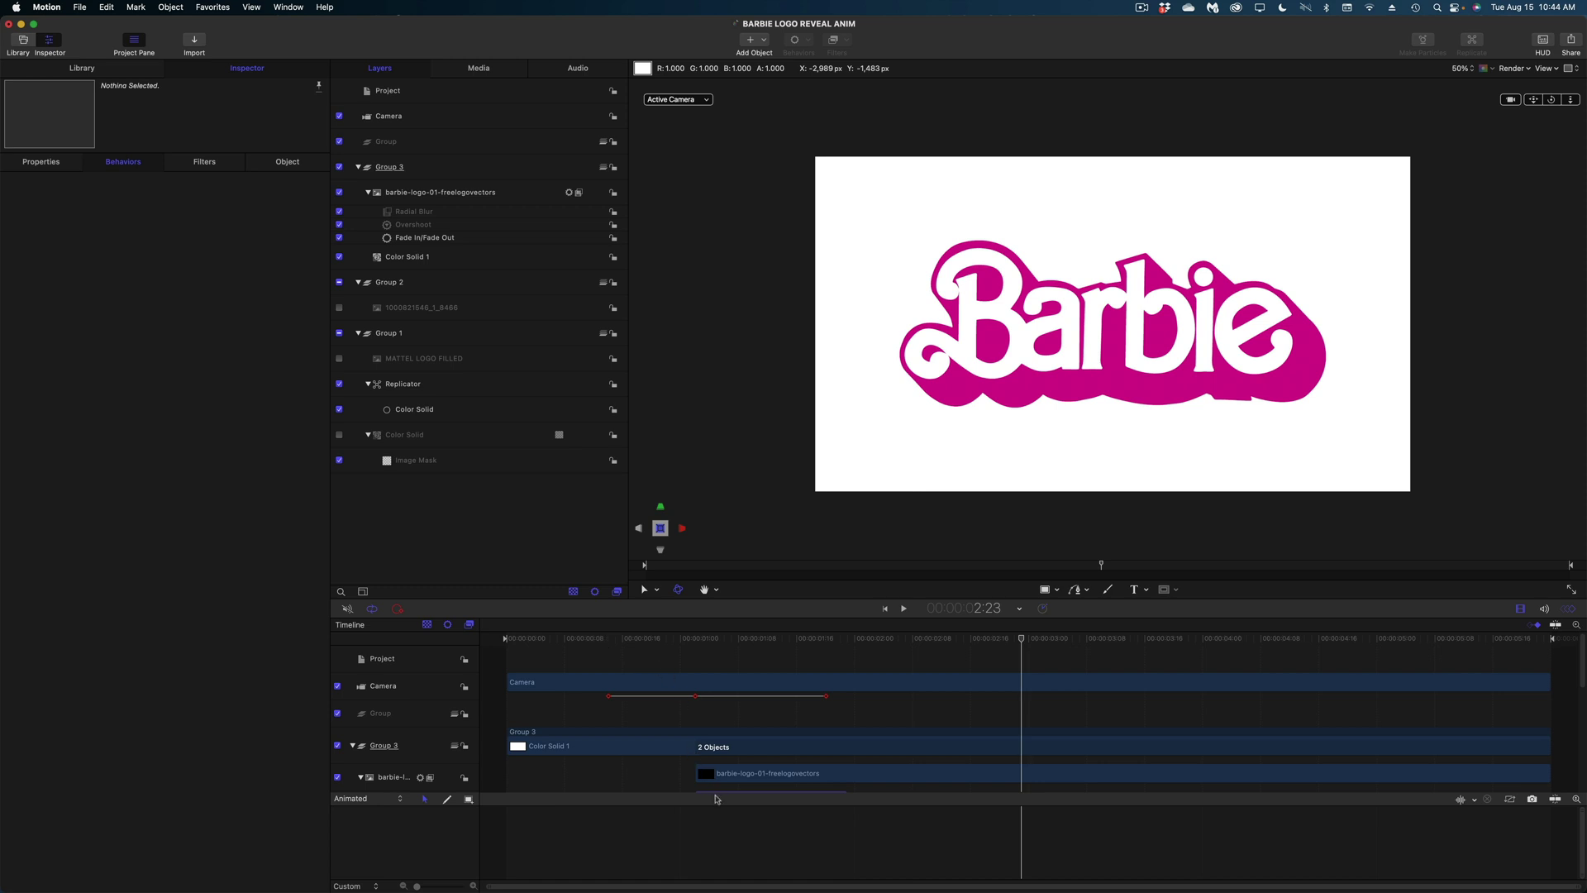
{"action": "left_click_drag", "start_coordinate": [716, 792], "coordinate": [712, 736]}
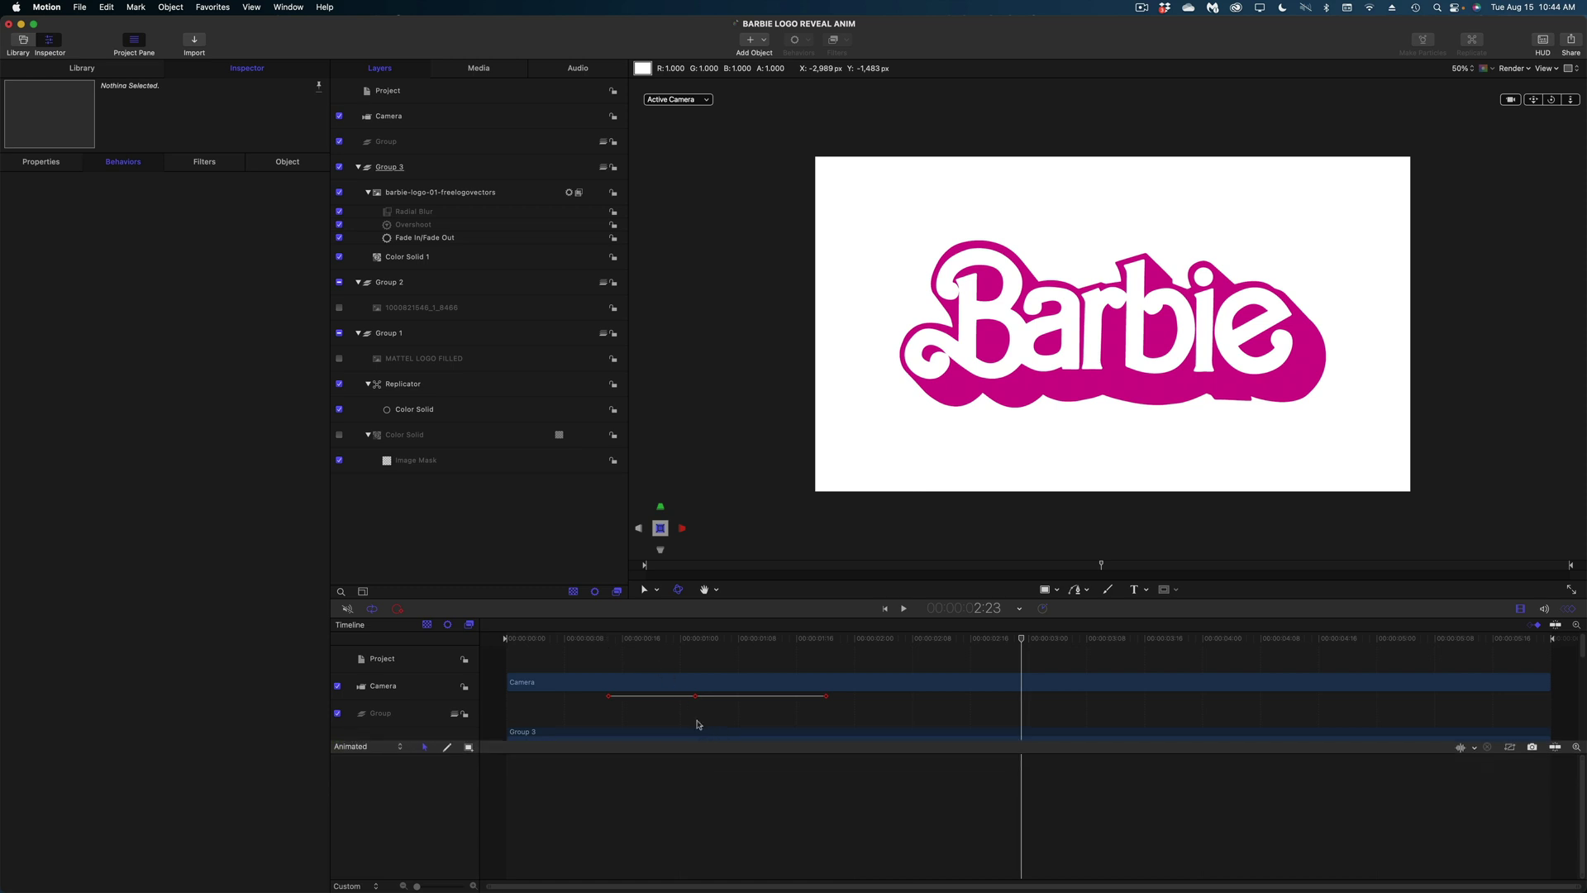
{"action": "left_click", "coordinate": [608, 683]}
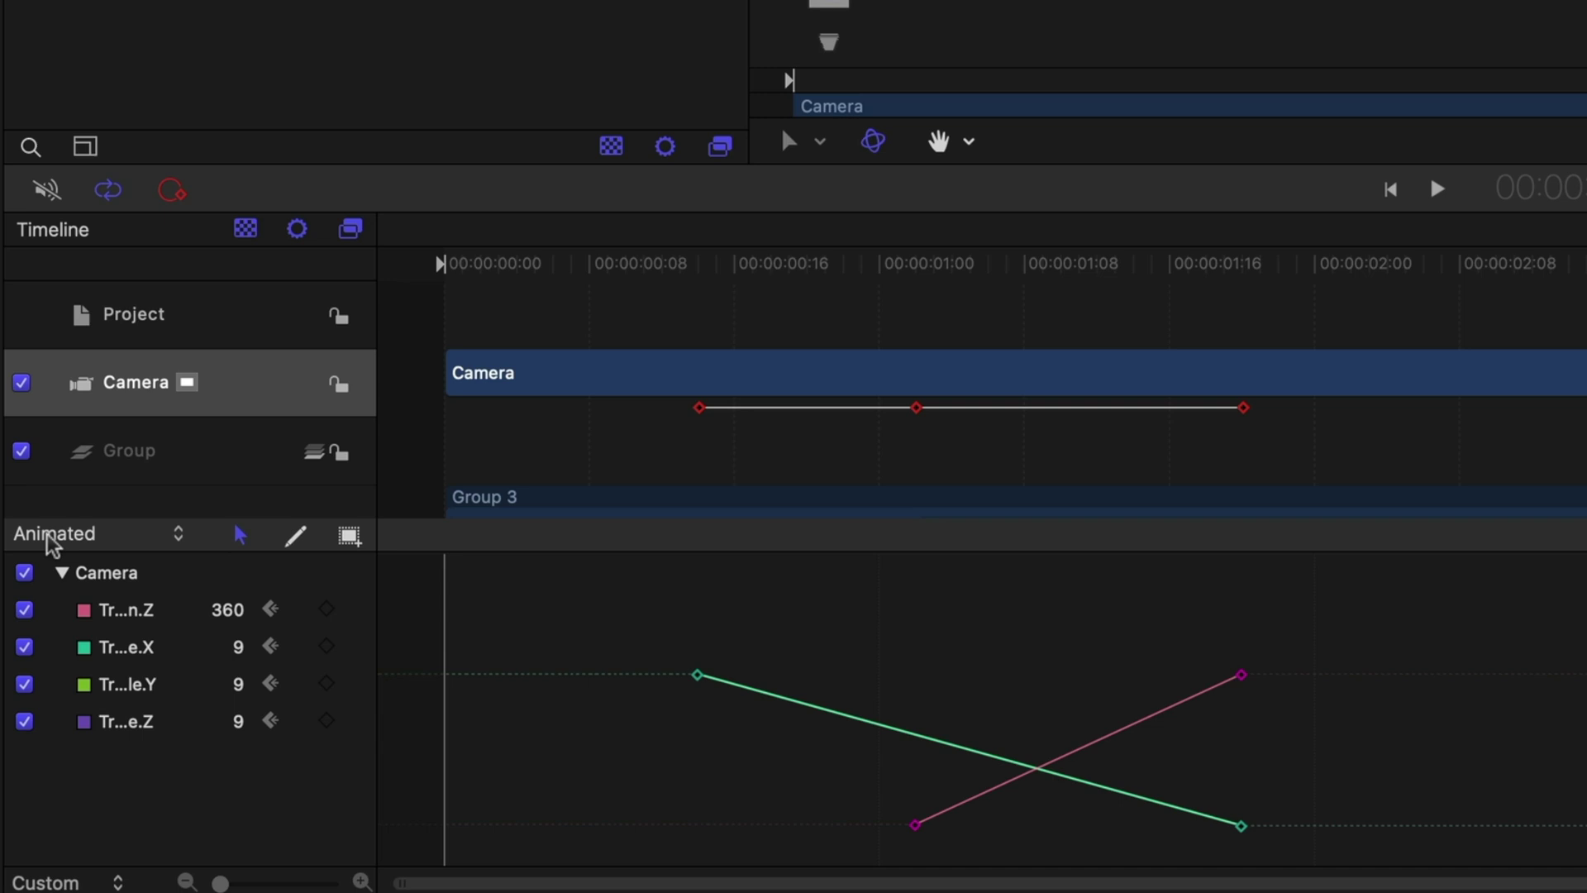
{"action": "left_click", "coordinate": [53, 544]}
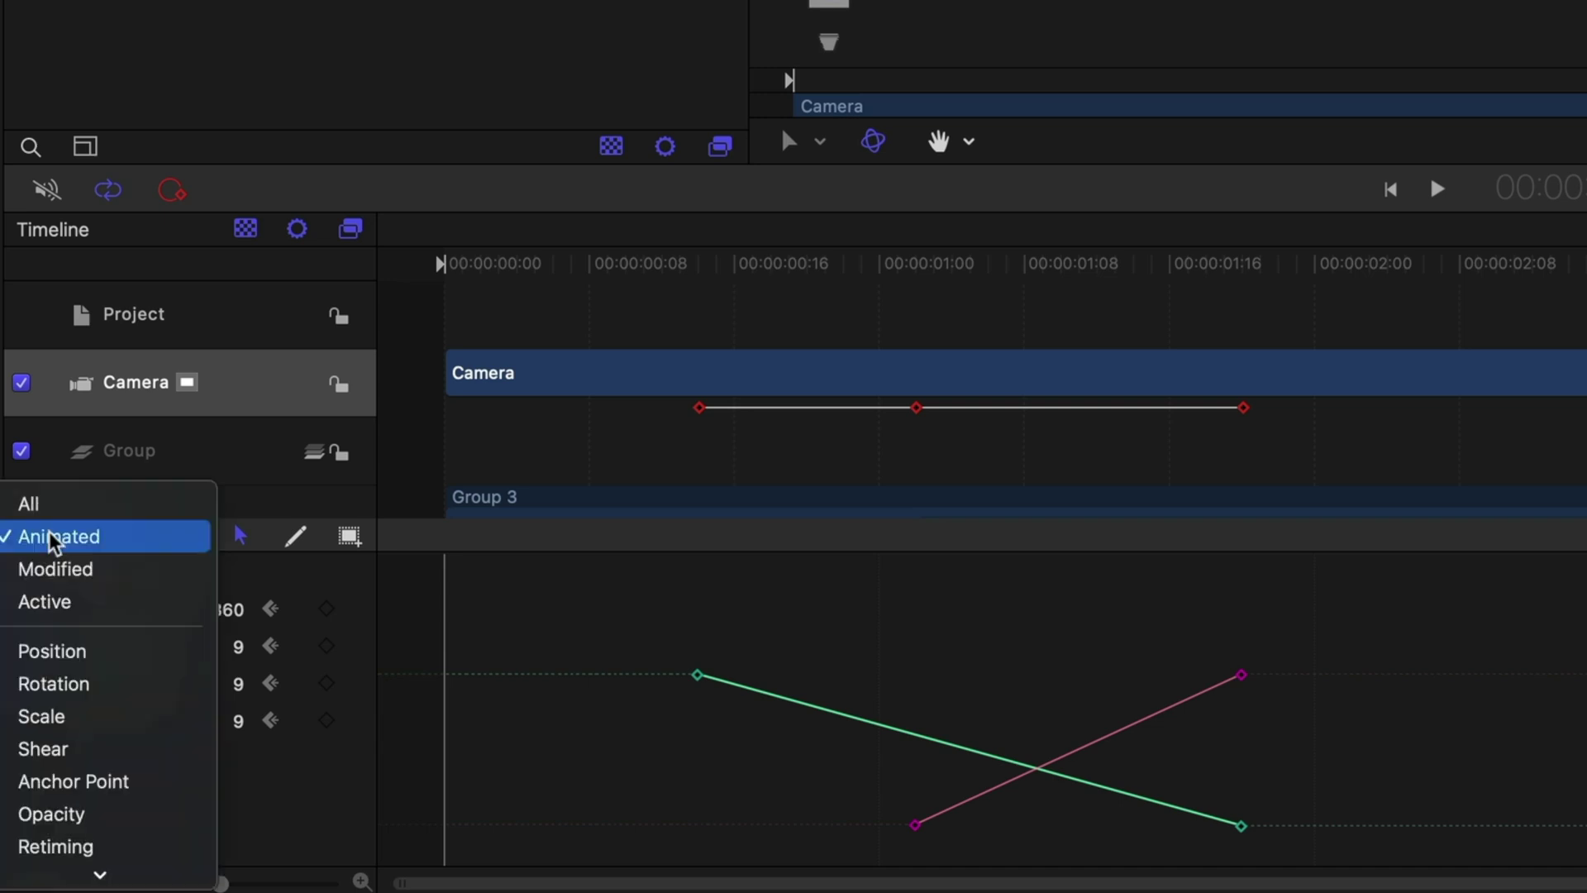
{"action": "left_click", "coordinate": [74, 719]}
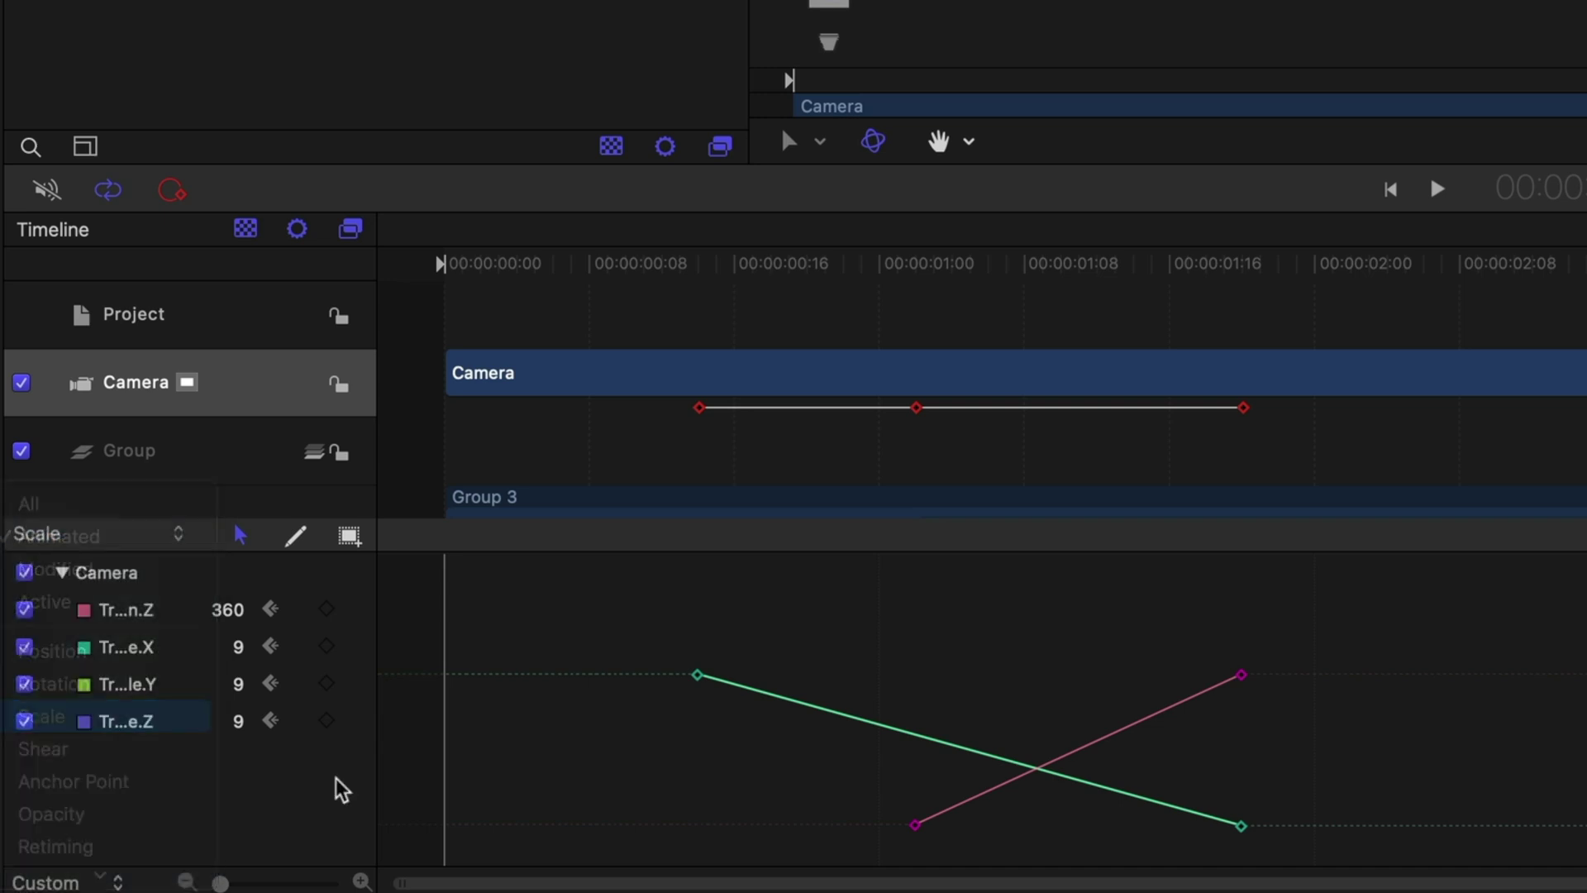
- Change the interpolation of all the Camera's Scale keyframes to Bezier
{"action": "left_click_drag", "start_coordinate": [611, 596], "coordinate": [1253, 851]}
{"action": "right_click", "coordinate": [1241, 826]}
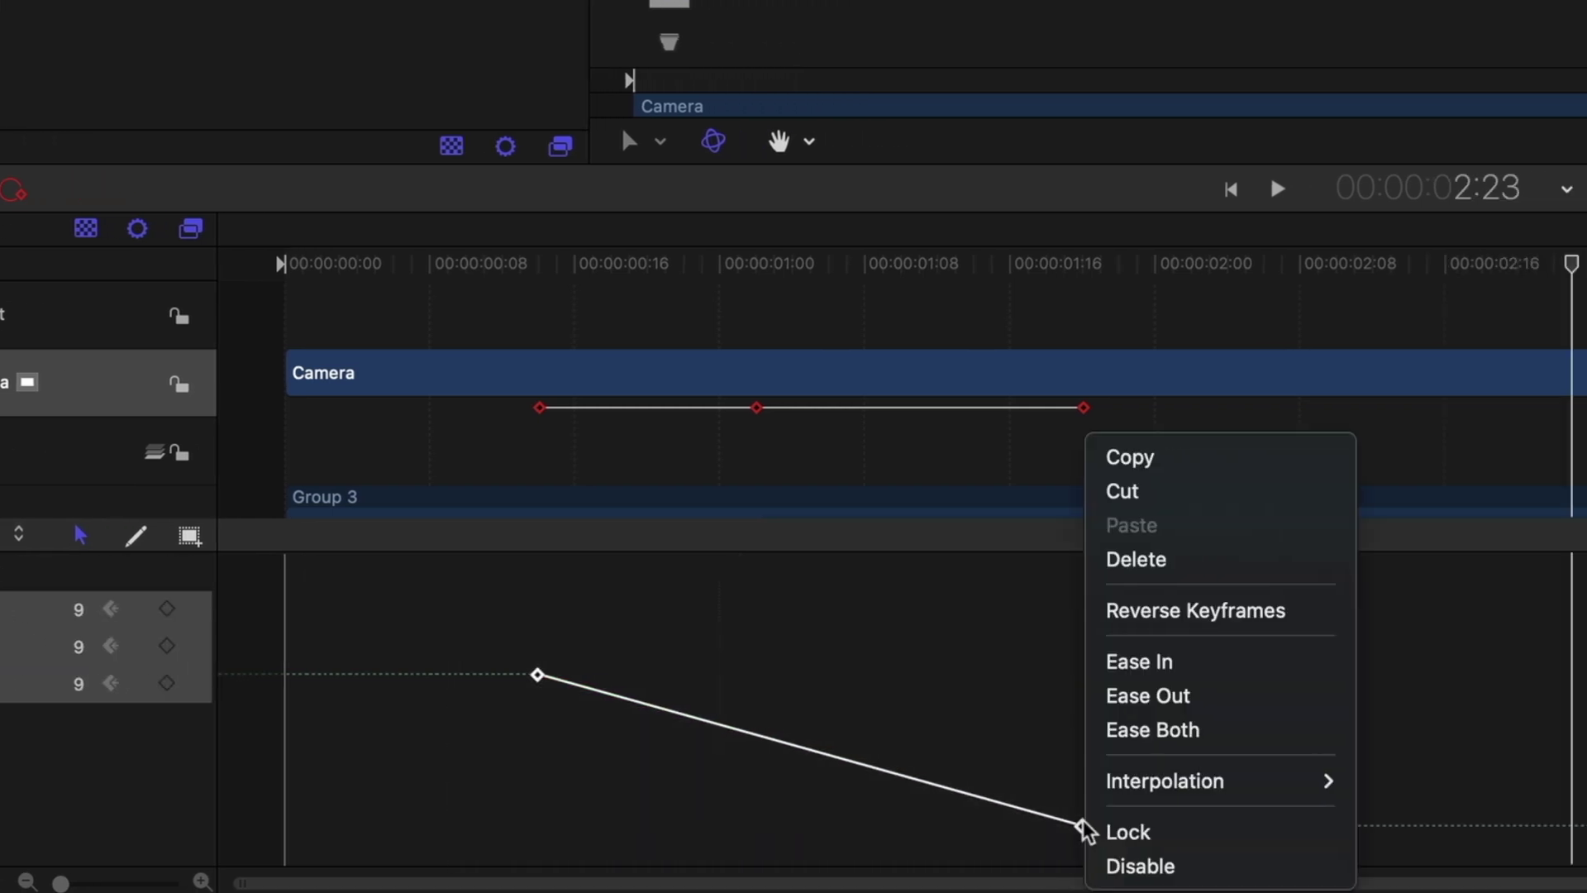
{"action": "mouse_move", "coordinate": [1281, 784]}
{"action": "left_click", "coordinate": [1191, 763]}
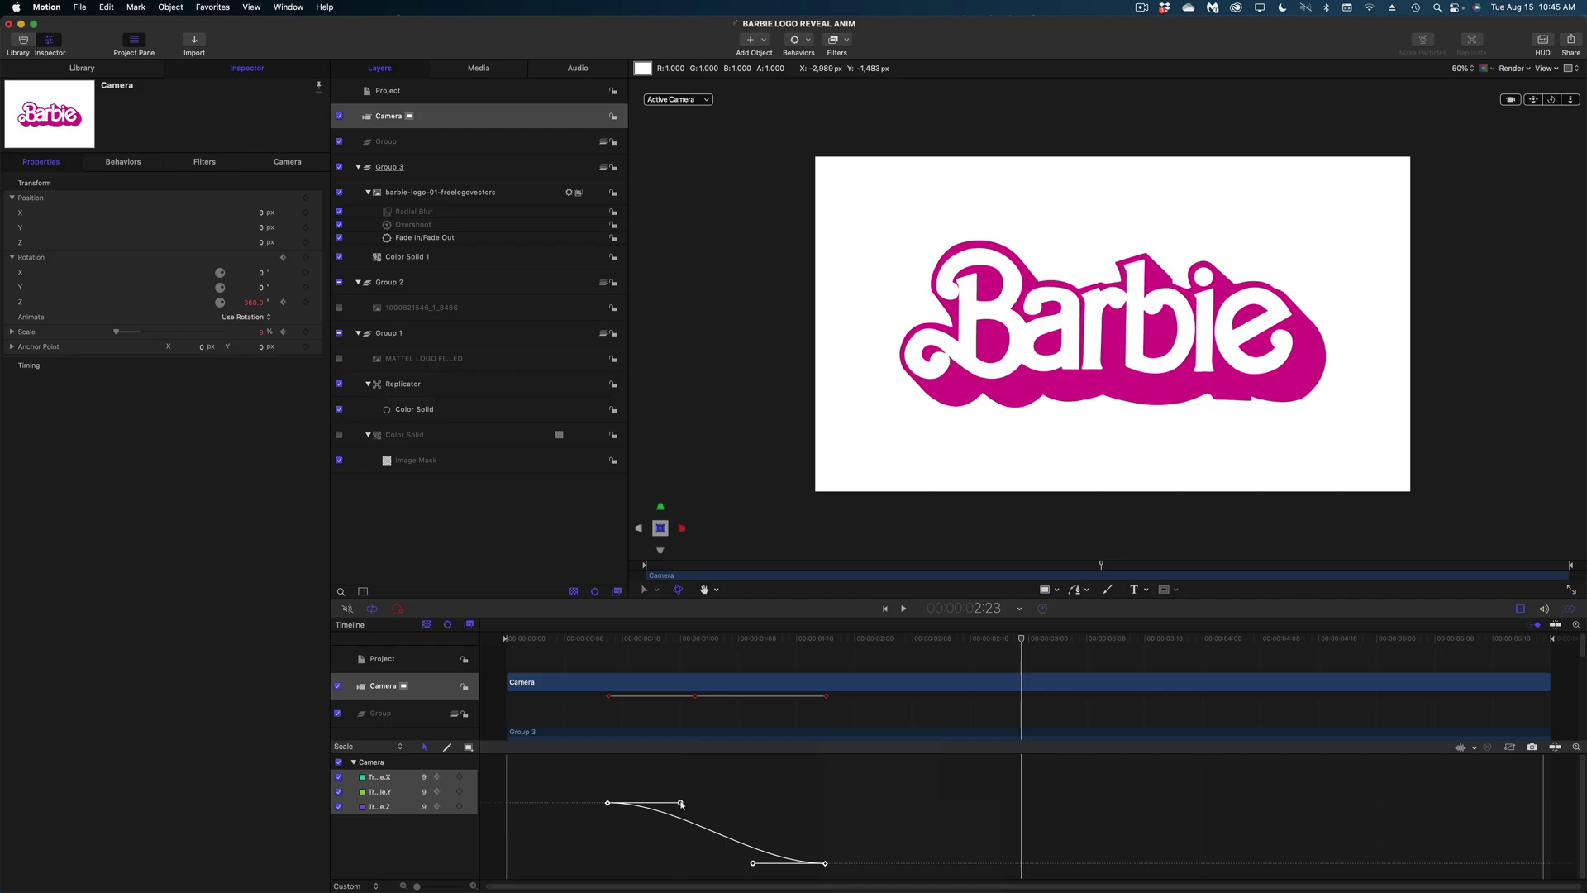
- Lengthen the Bezier handles at both ends of the Camera's Scale X curve to form a steeper S-curve
{"action": "left_click", "coordinate": [682, 805]}
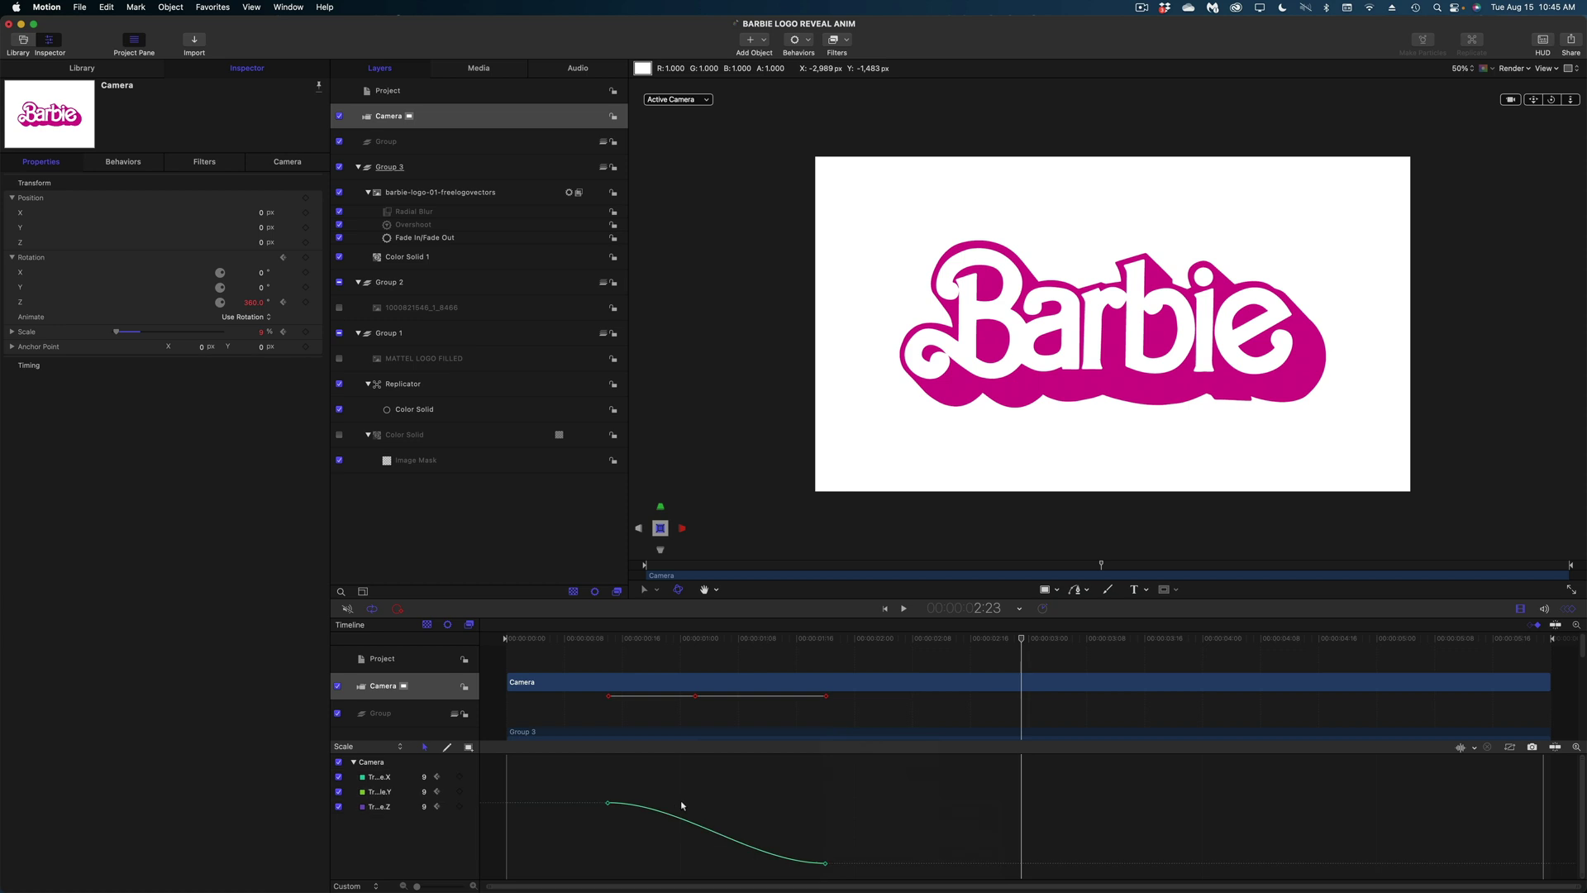
{"action": "left_click", "coordinate": [608, 803]}
{"action": "left_click_drag", "start_coordinate": [682, 803], "coordinate": [666, 864]}
{"action": "left_click", "coordinate": [826, 864]}
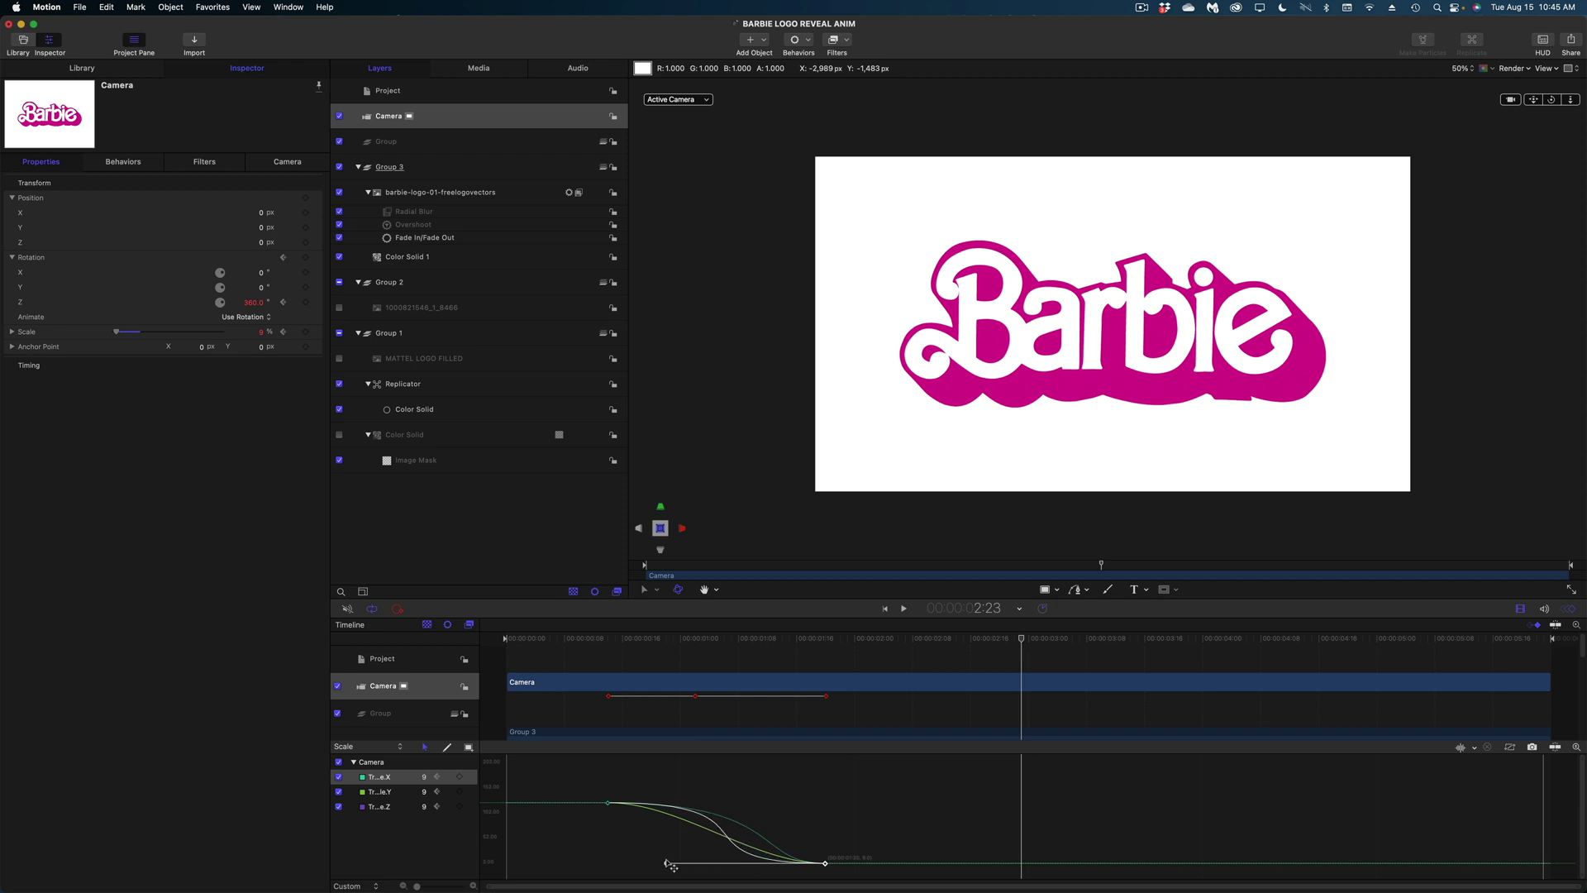
- Play back the camera zoom several times from just before its first keyframe to check the new easing
{"action": "left_click", "coordinate": [587, 643]}
{"action": "key", "text": "space"}
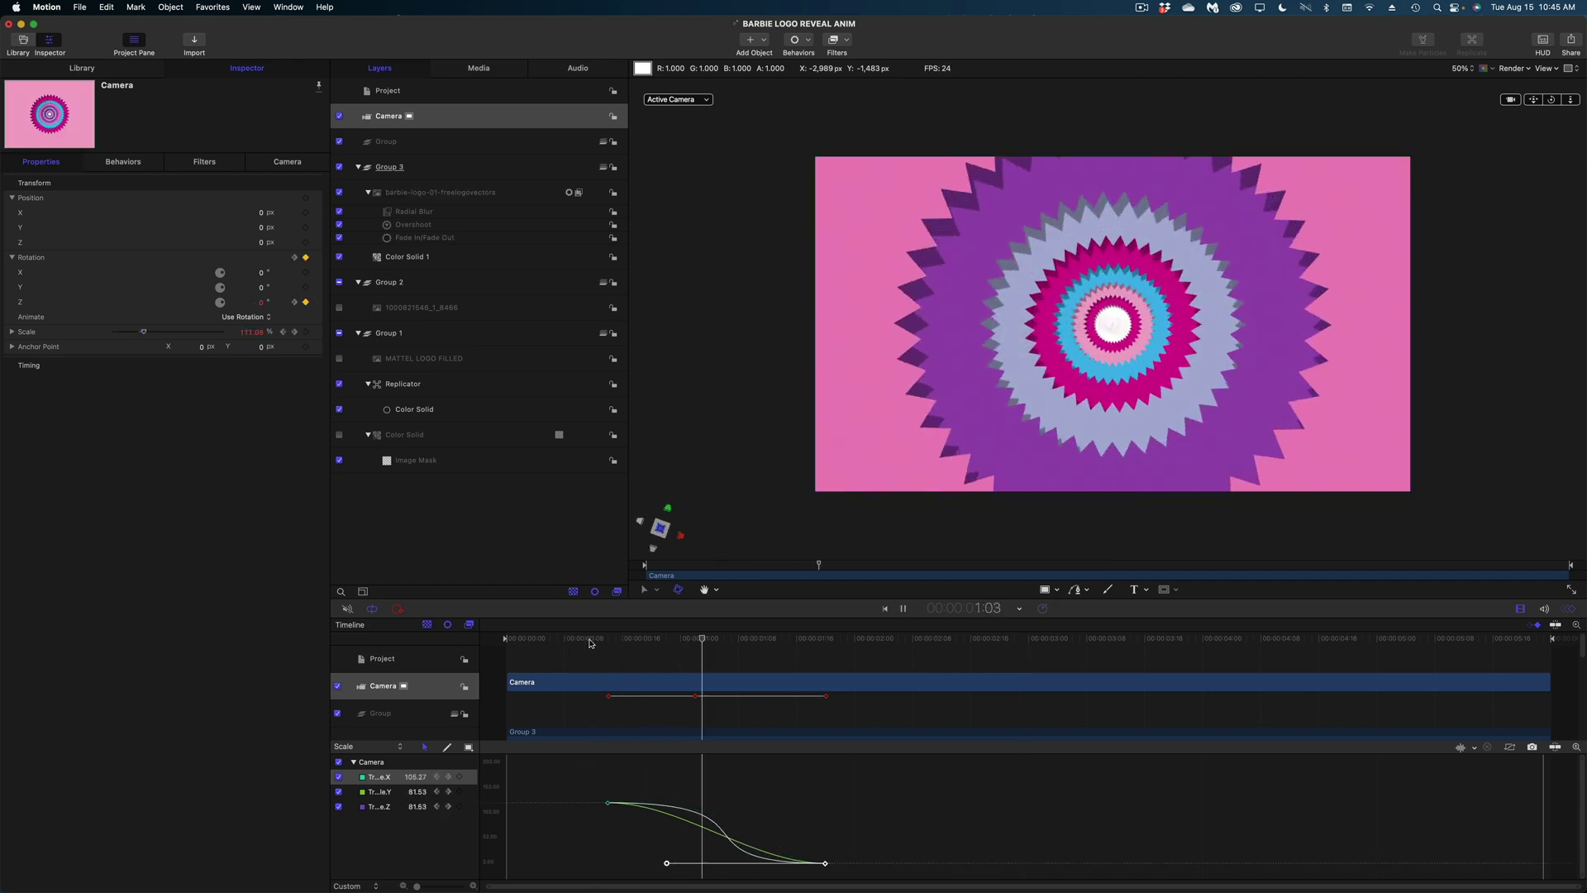
{"action": "left_click", "coordinate": [591, 642]}
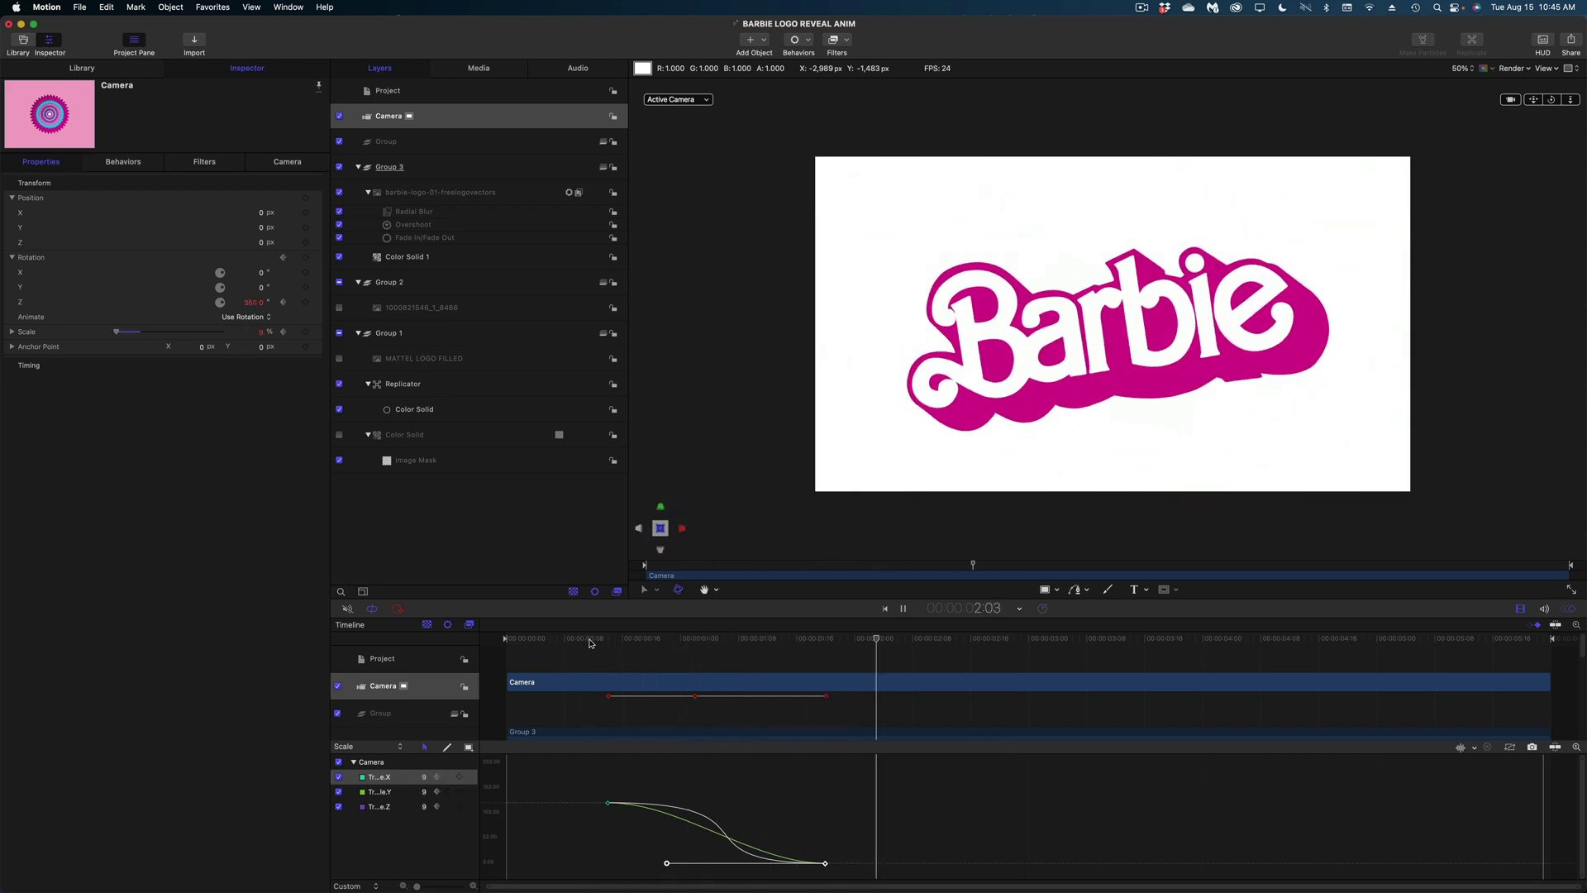
{"action": "left_click", "coordinate": [590, 642]}
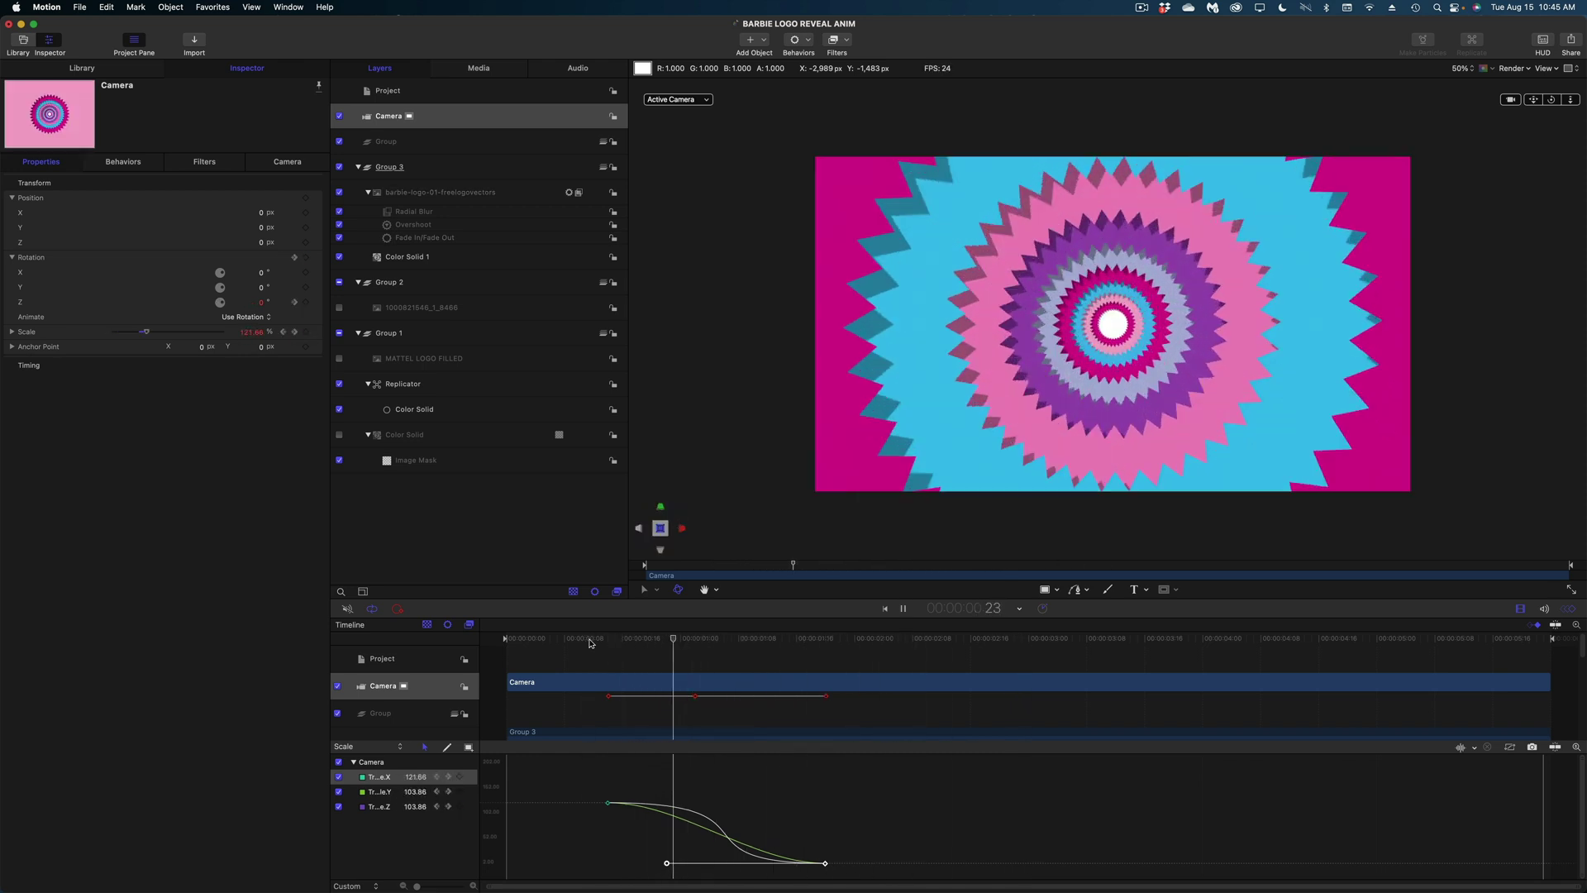
{"action": "key", "text": "space"}
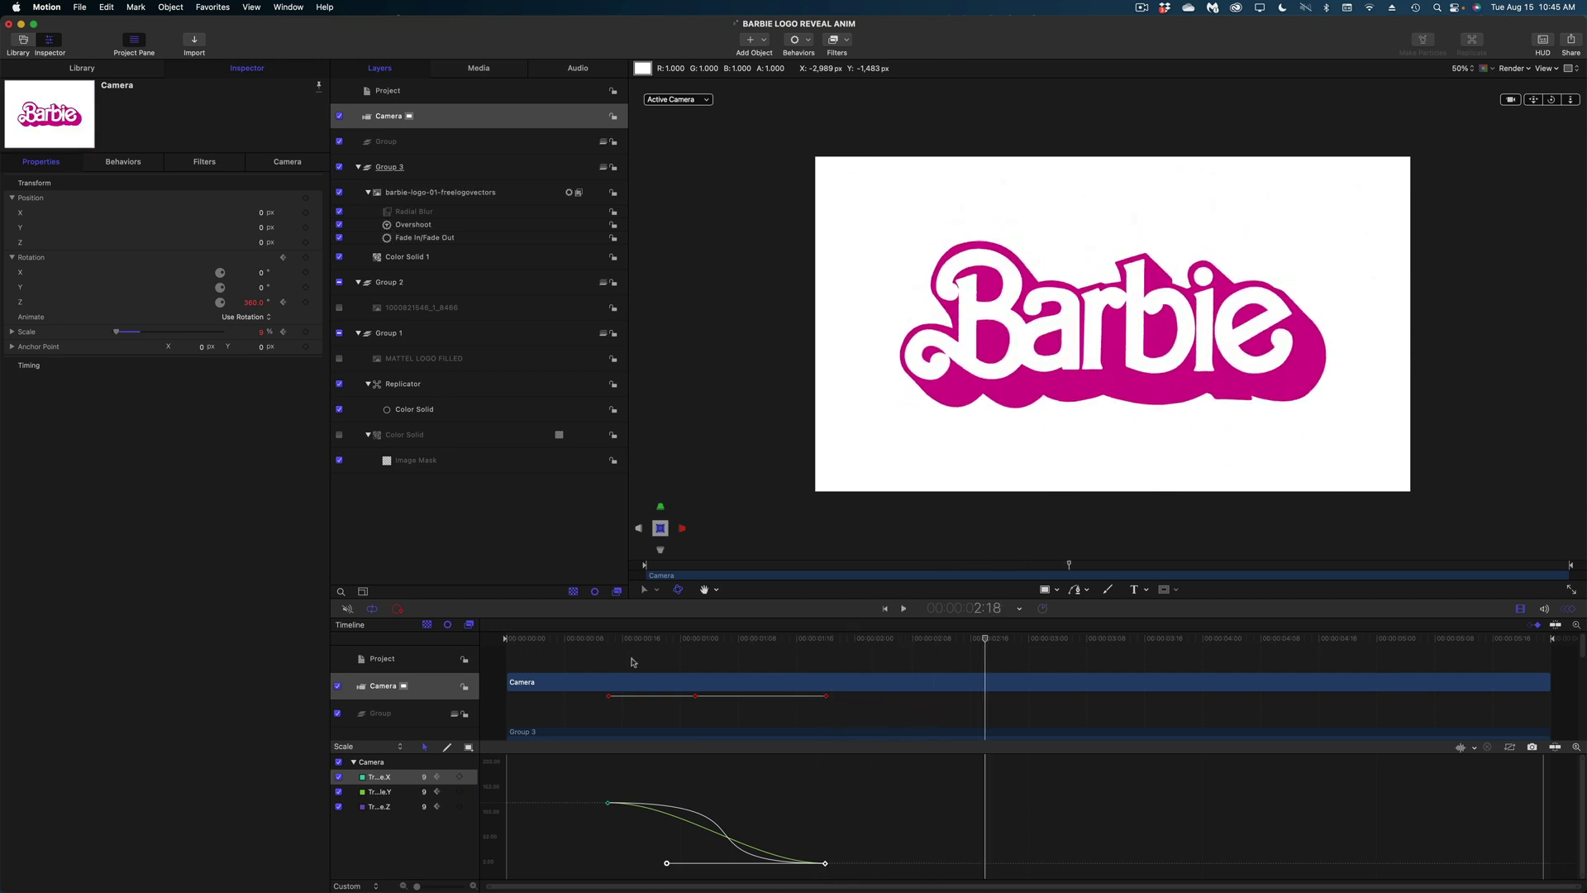
- Add a Color Solid generator from the Library in a new group above Group 3, starting at the project's first frame
{"action": "key", "text": "Home"}
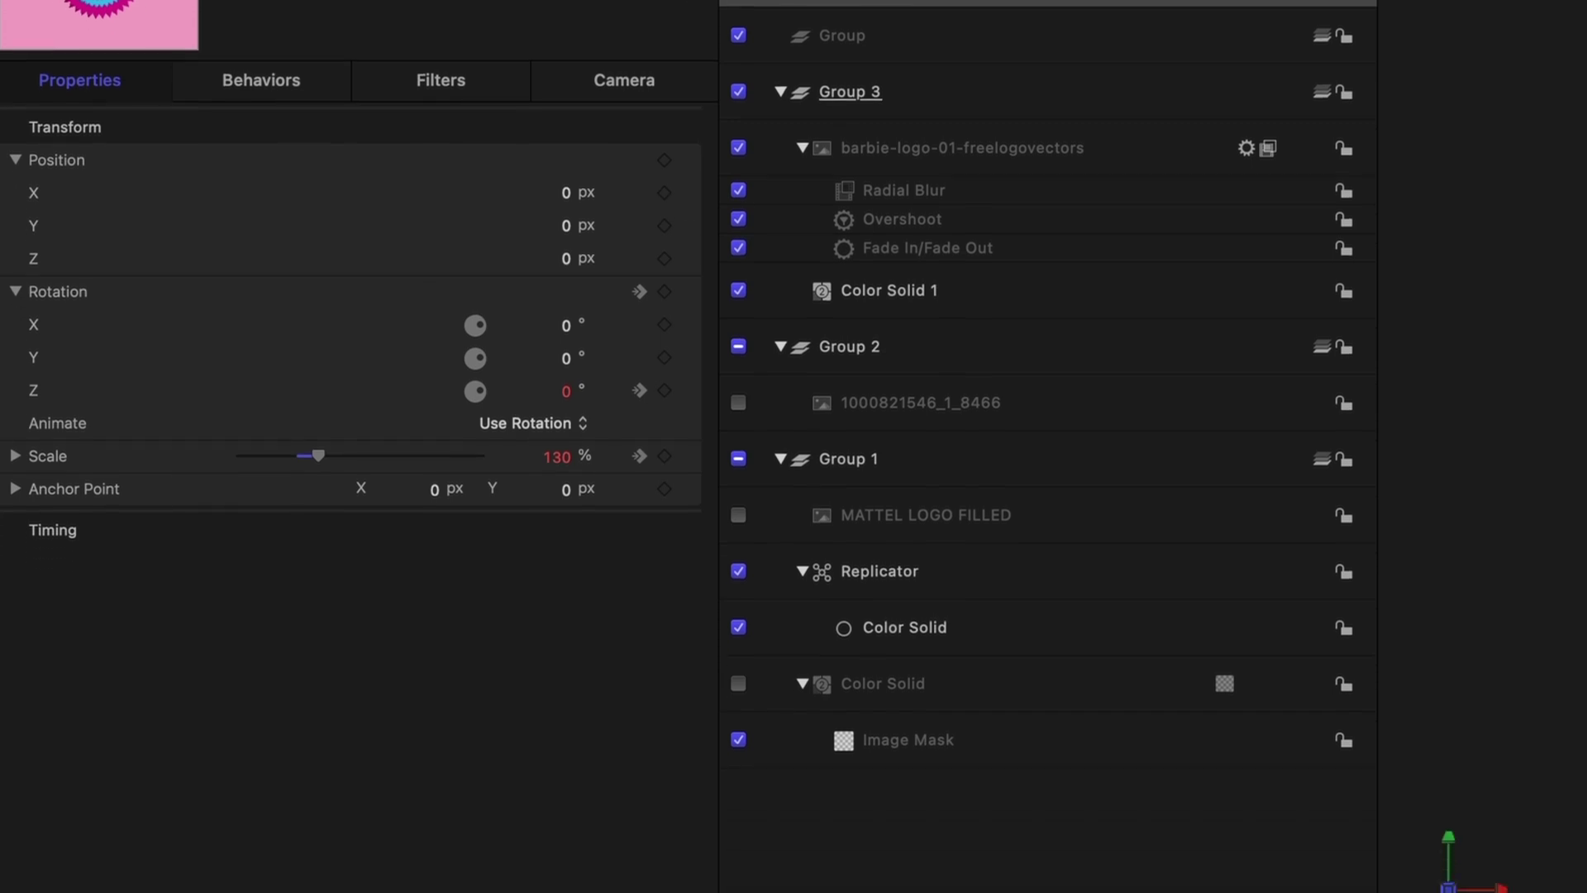
{"action": "left_click", "coordinate": [49, 2]}
{"action": "left_click", "coordinate": [24, 447]}
{"action": "left_click_drag", "start_coordinate": [78, 557], "coordinate": [845, 164]}
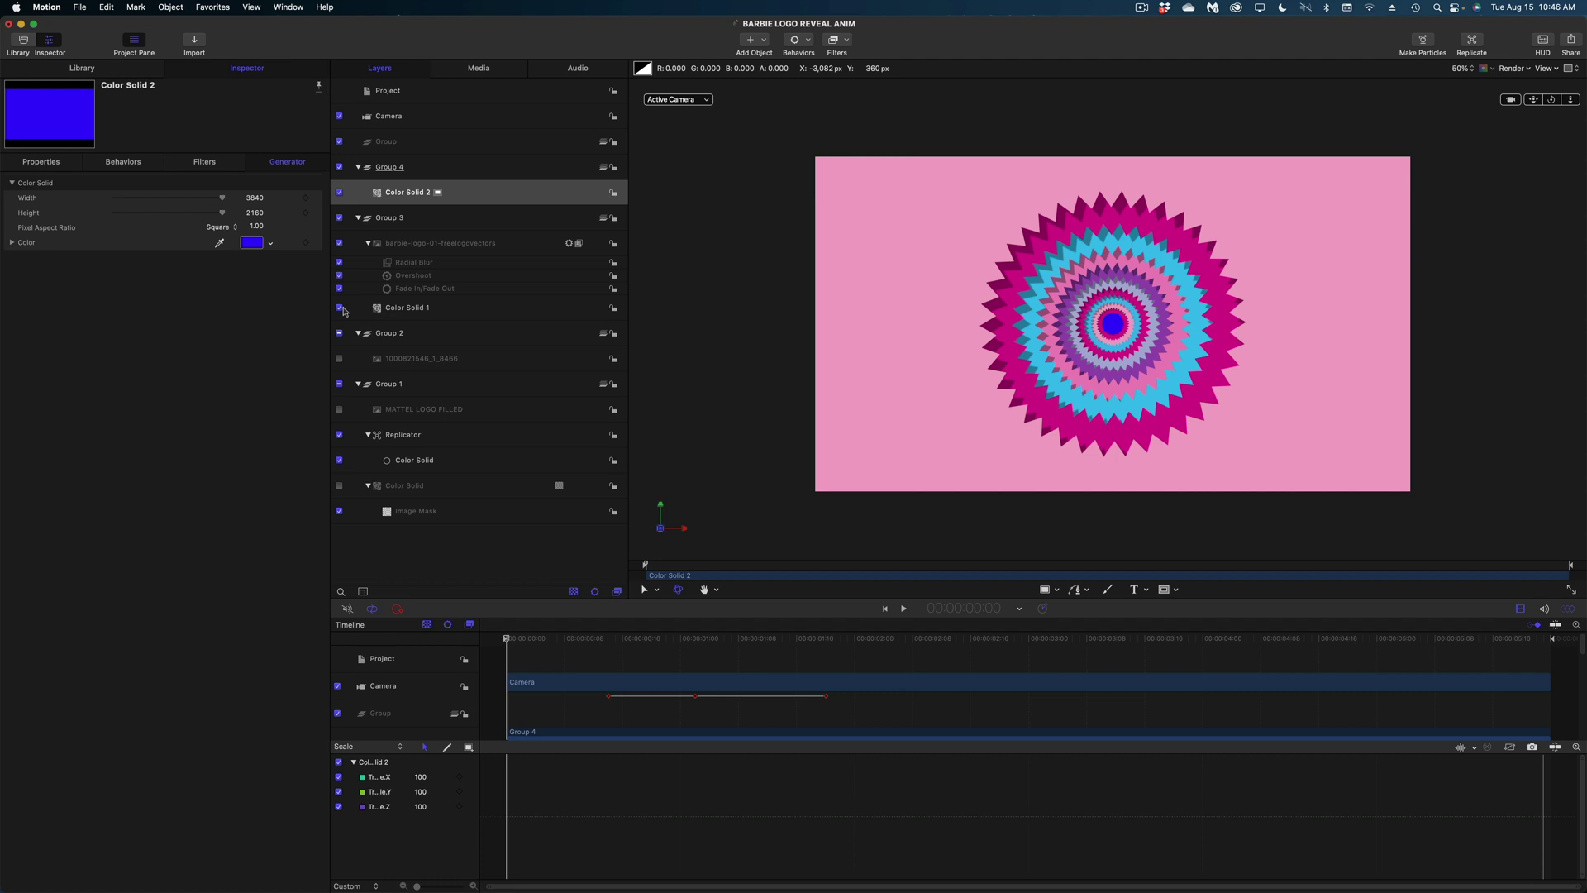
- Set Color Solid 2's color to the magenta sampled from the outermost spiked ring, and close the color picker
{"action": "left_click", "coordinate": [251, 243]}
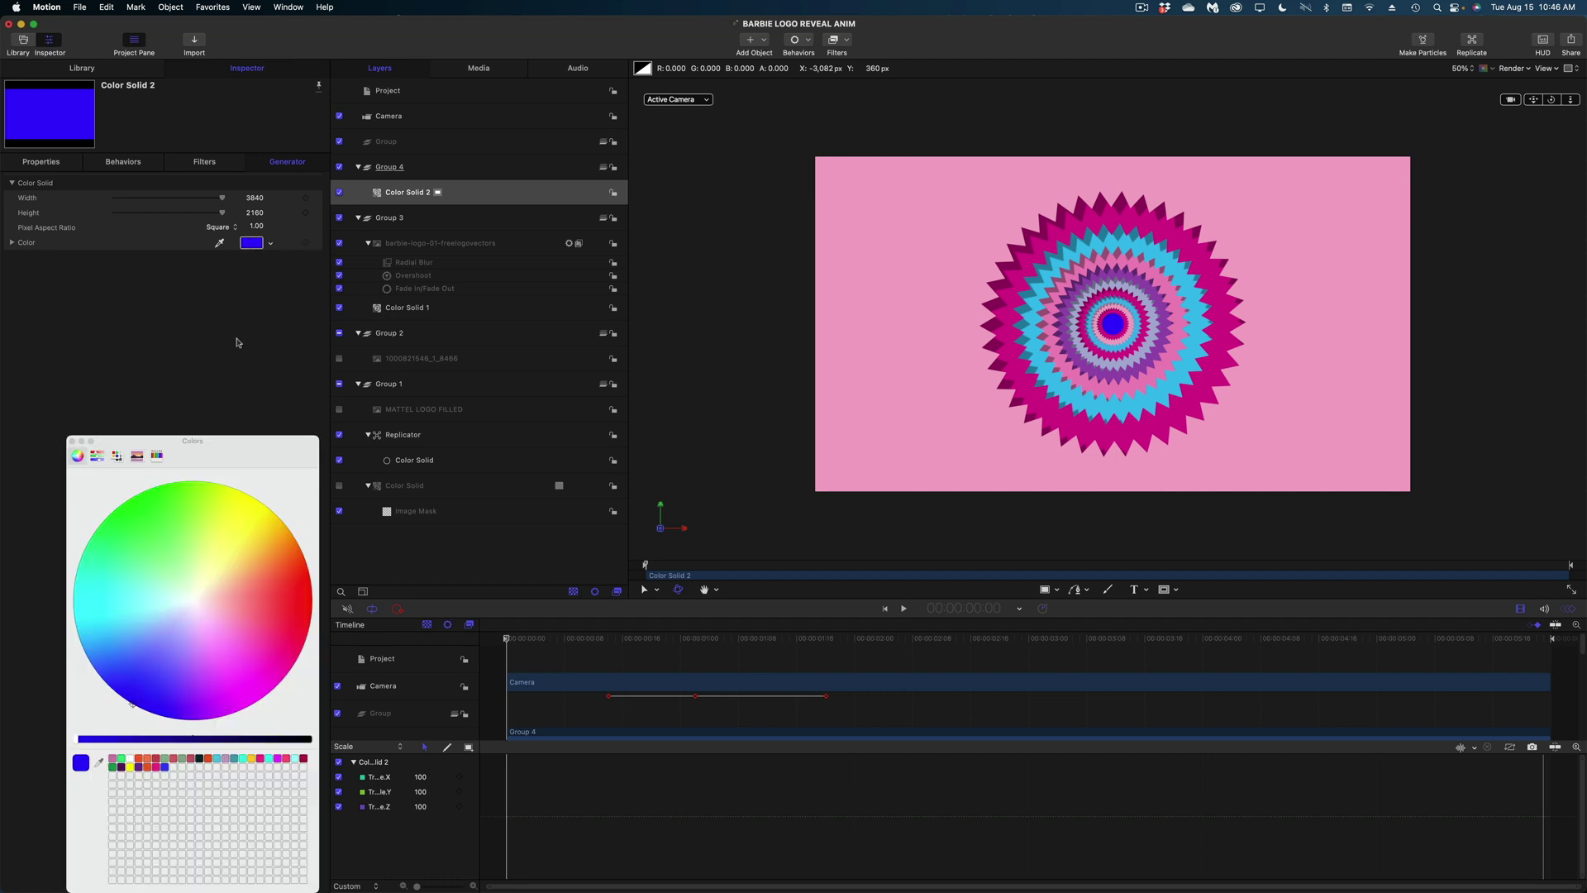
{"action": "left_click", "coordinate": [98, 762]}
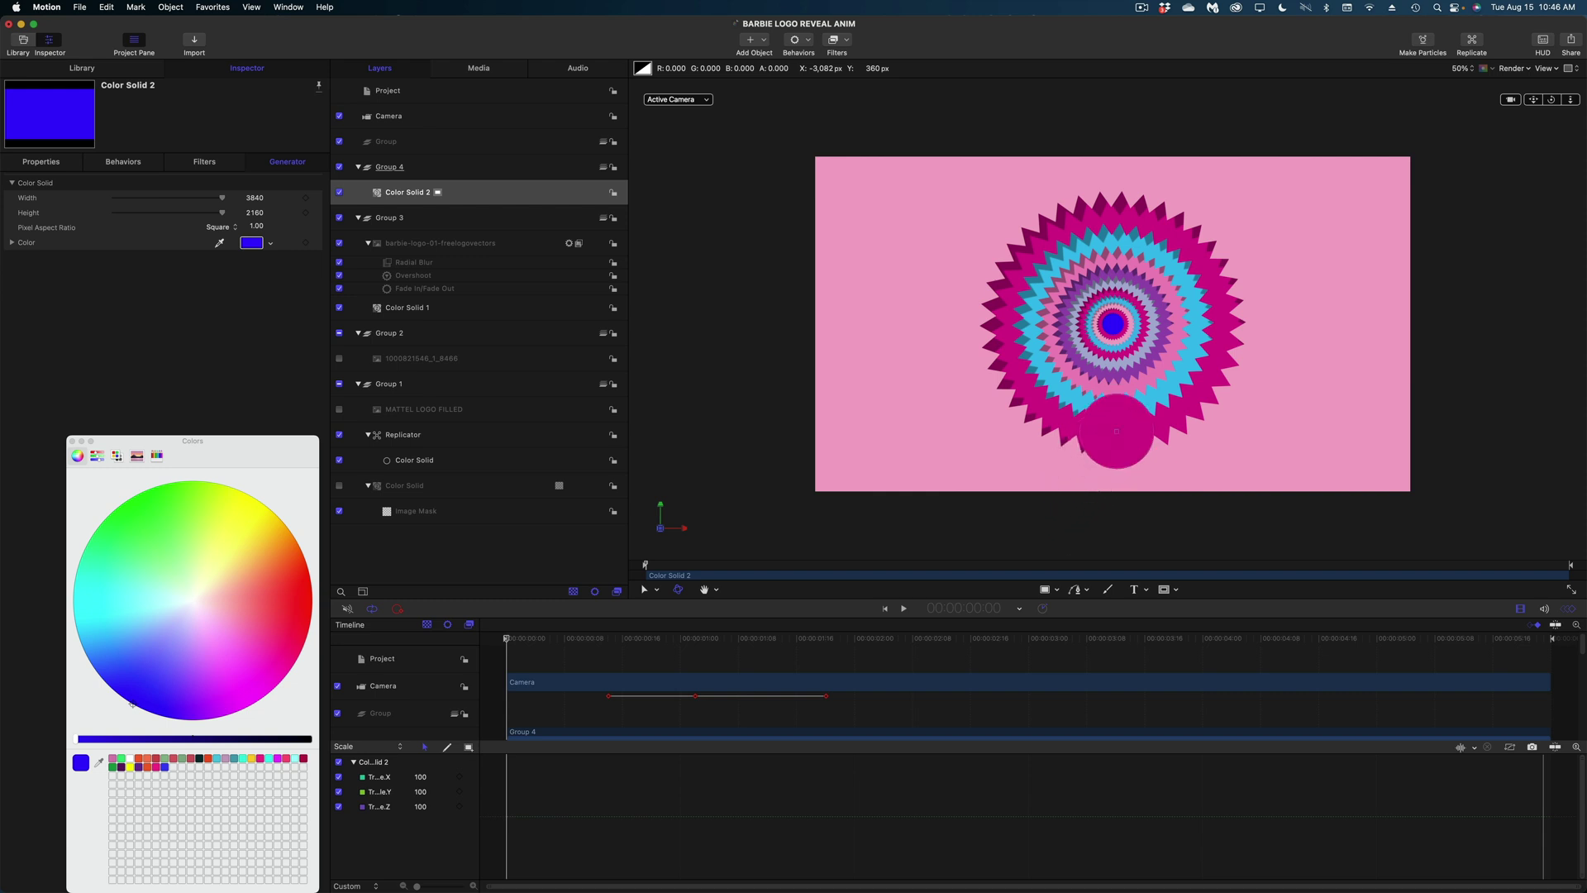
{"action": "left_click", "coordinate": [1108, 430]}
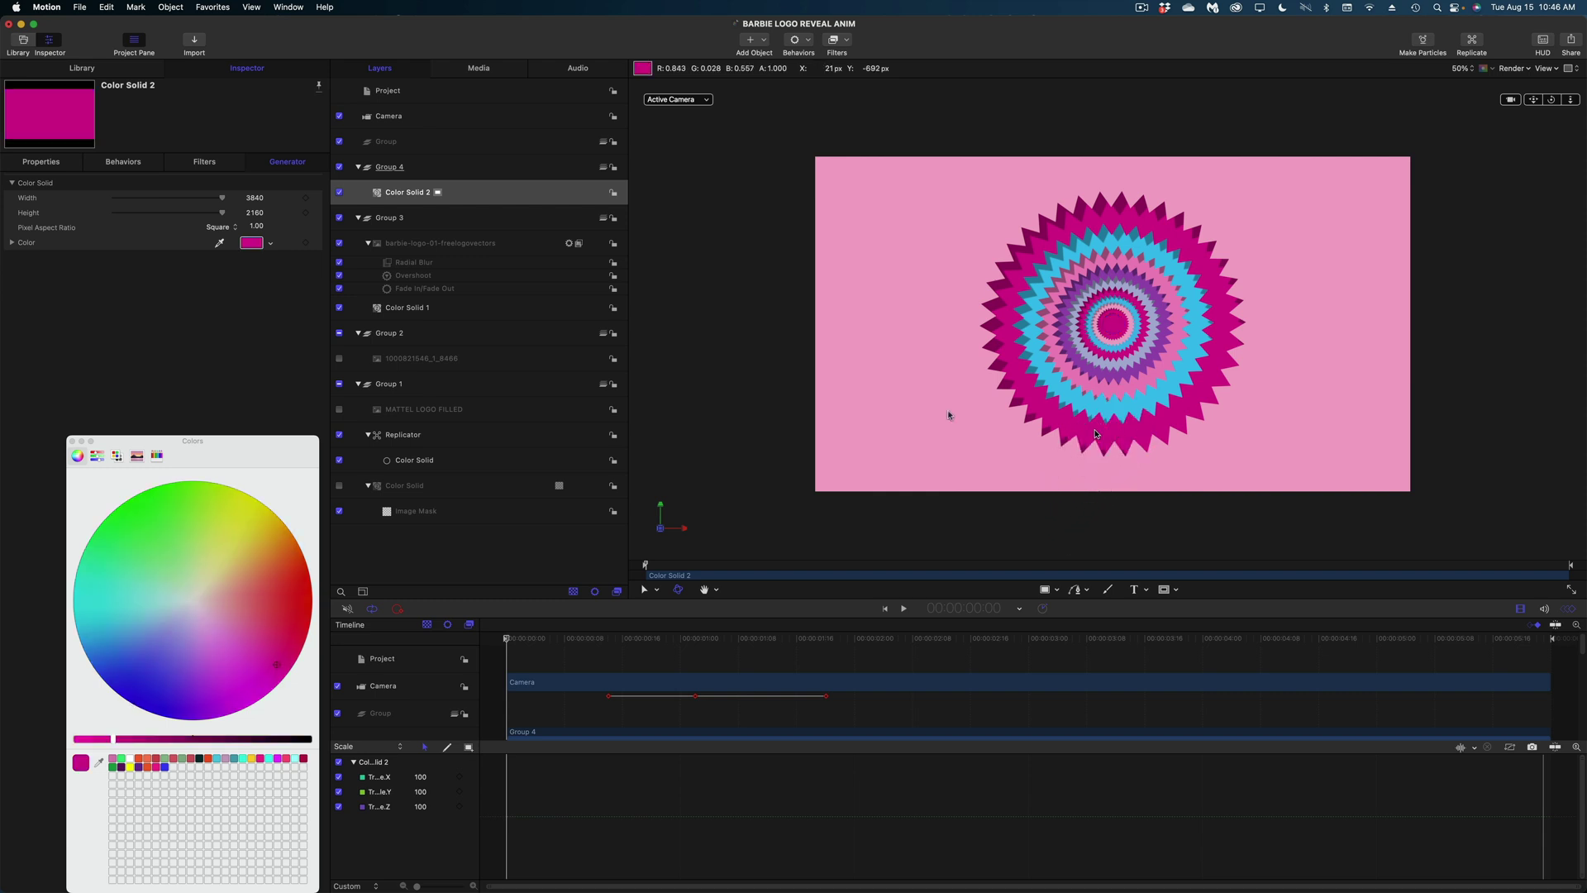
{"action": "left_click", "coordinate": [72, 442]}
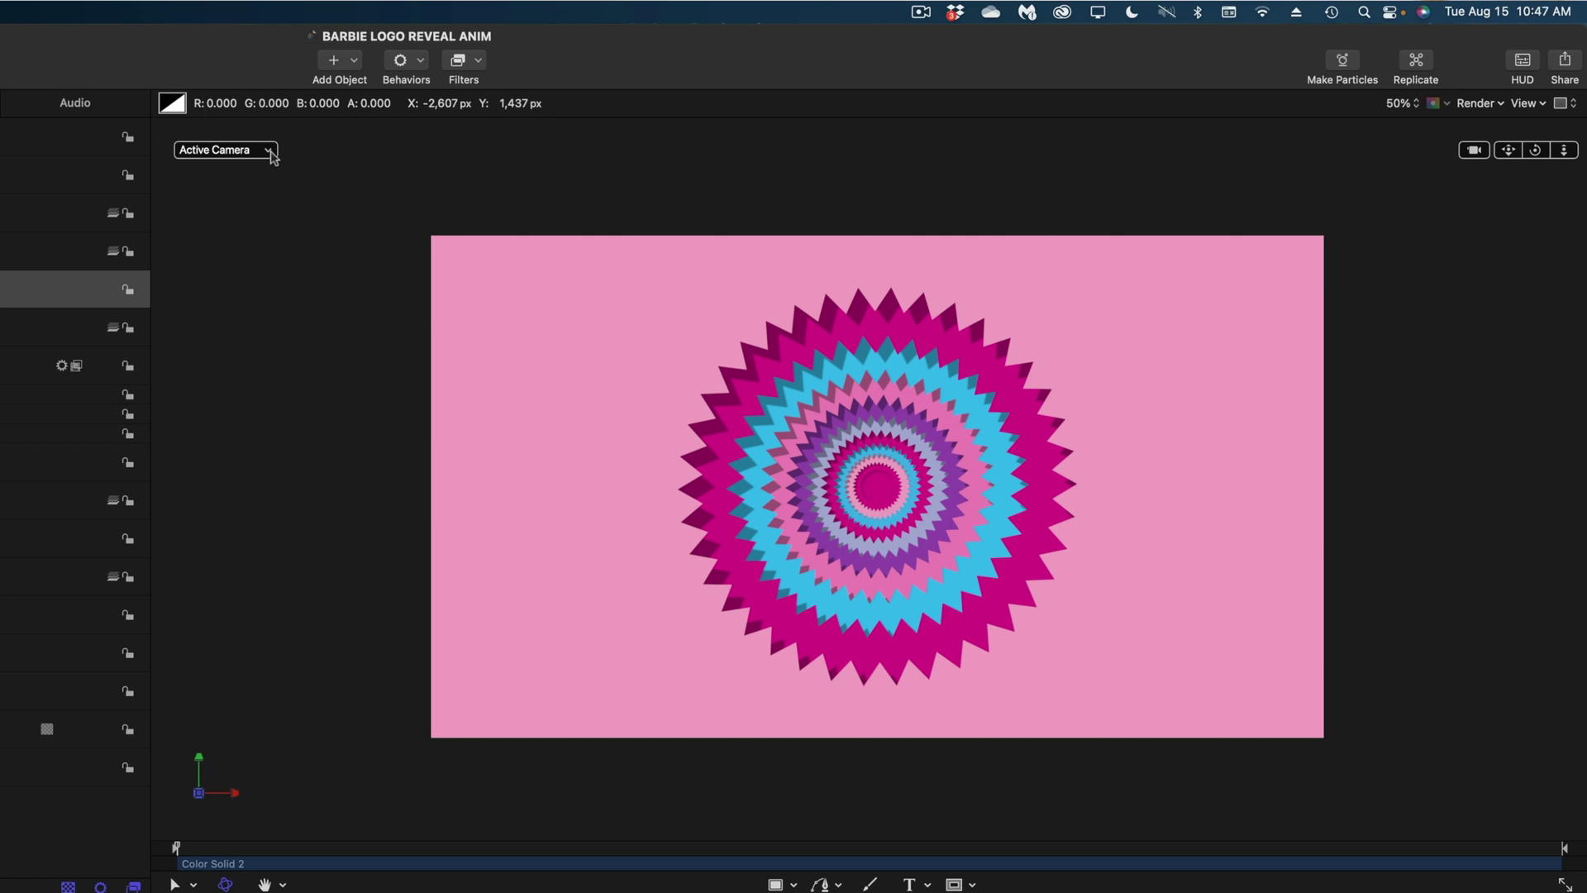
- Split the canvas into two side-by-side views showing Left and Active Camera
{"action": "left_click", "coordinate": [269, 152]}
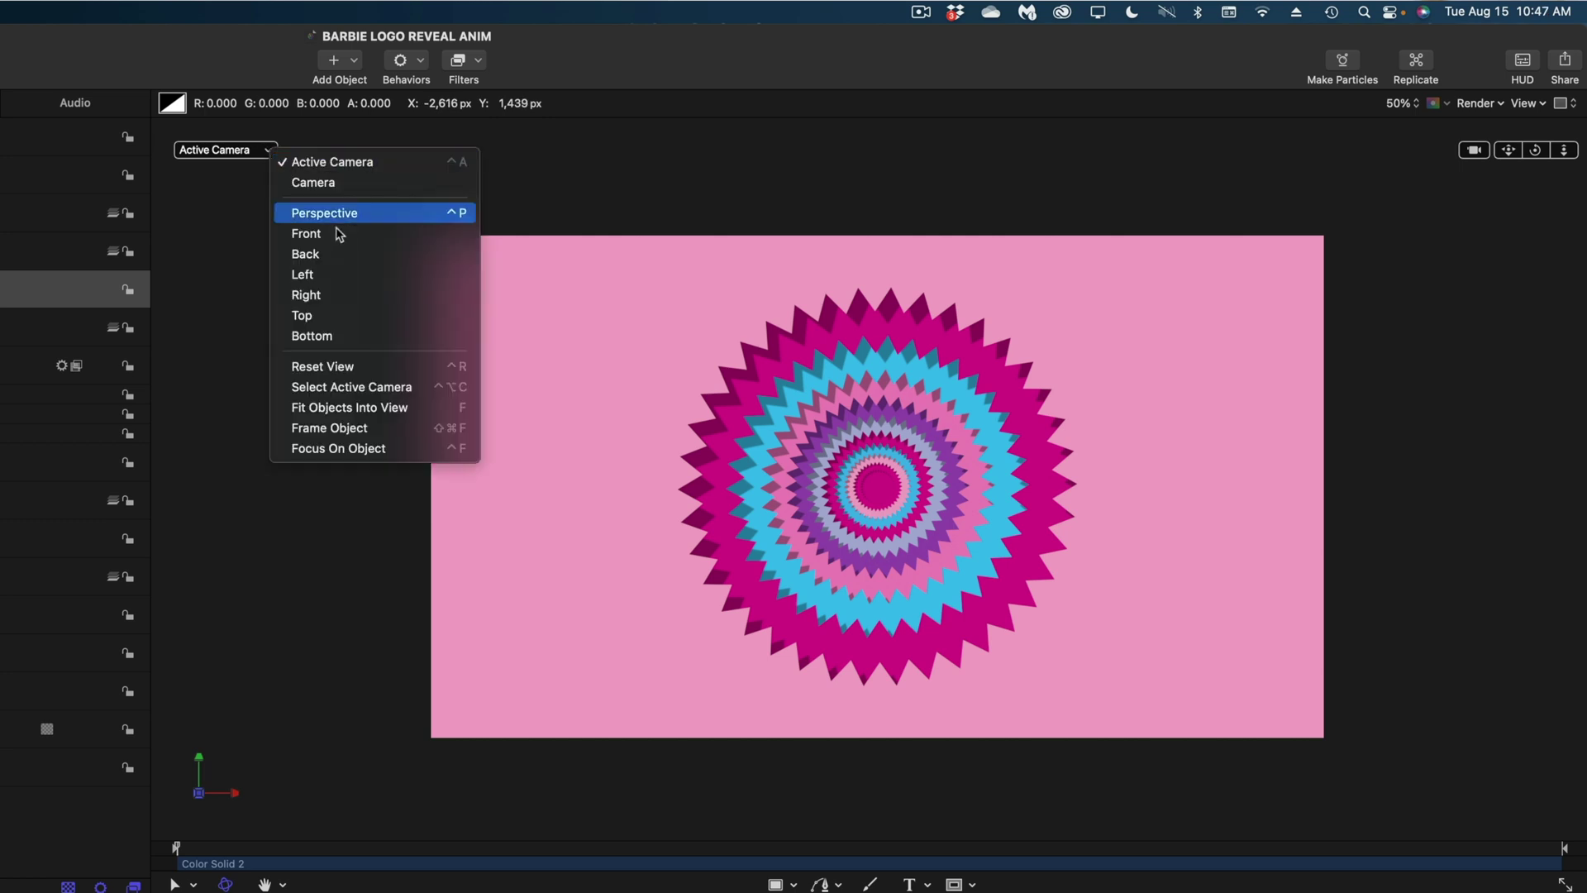
{"action": "left_click", "coordinate": [339, 275]}
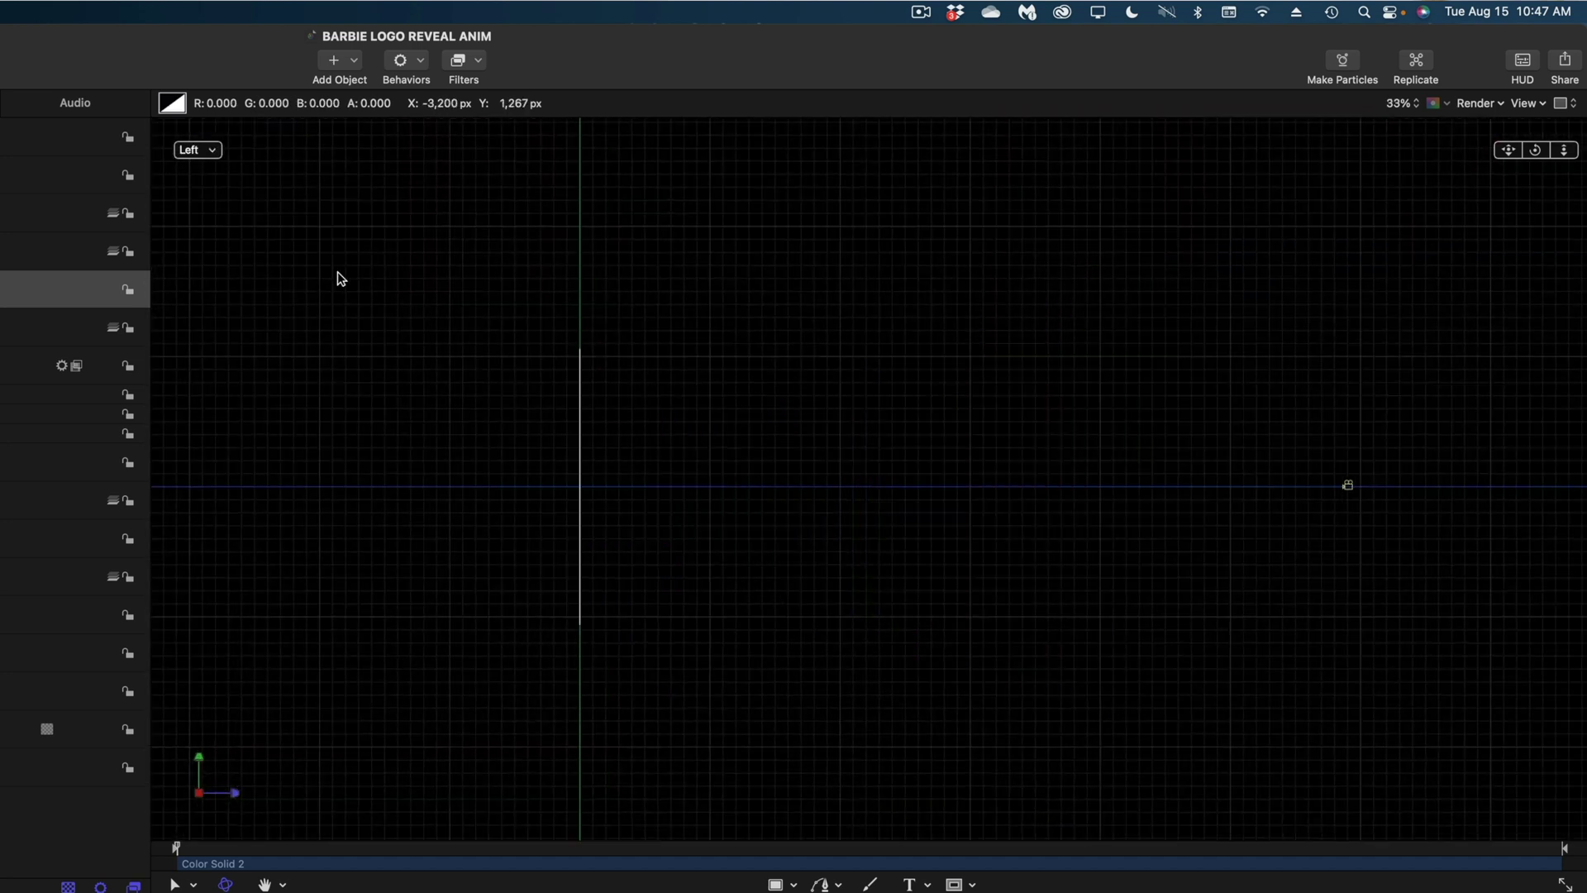
{"action": "left_click", "coordinate": [1562, 103]}
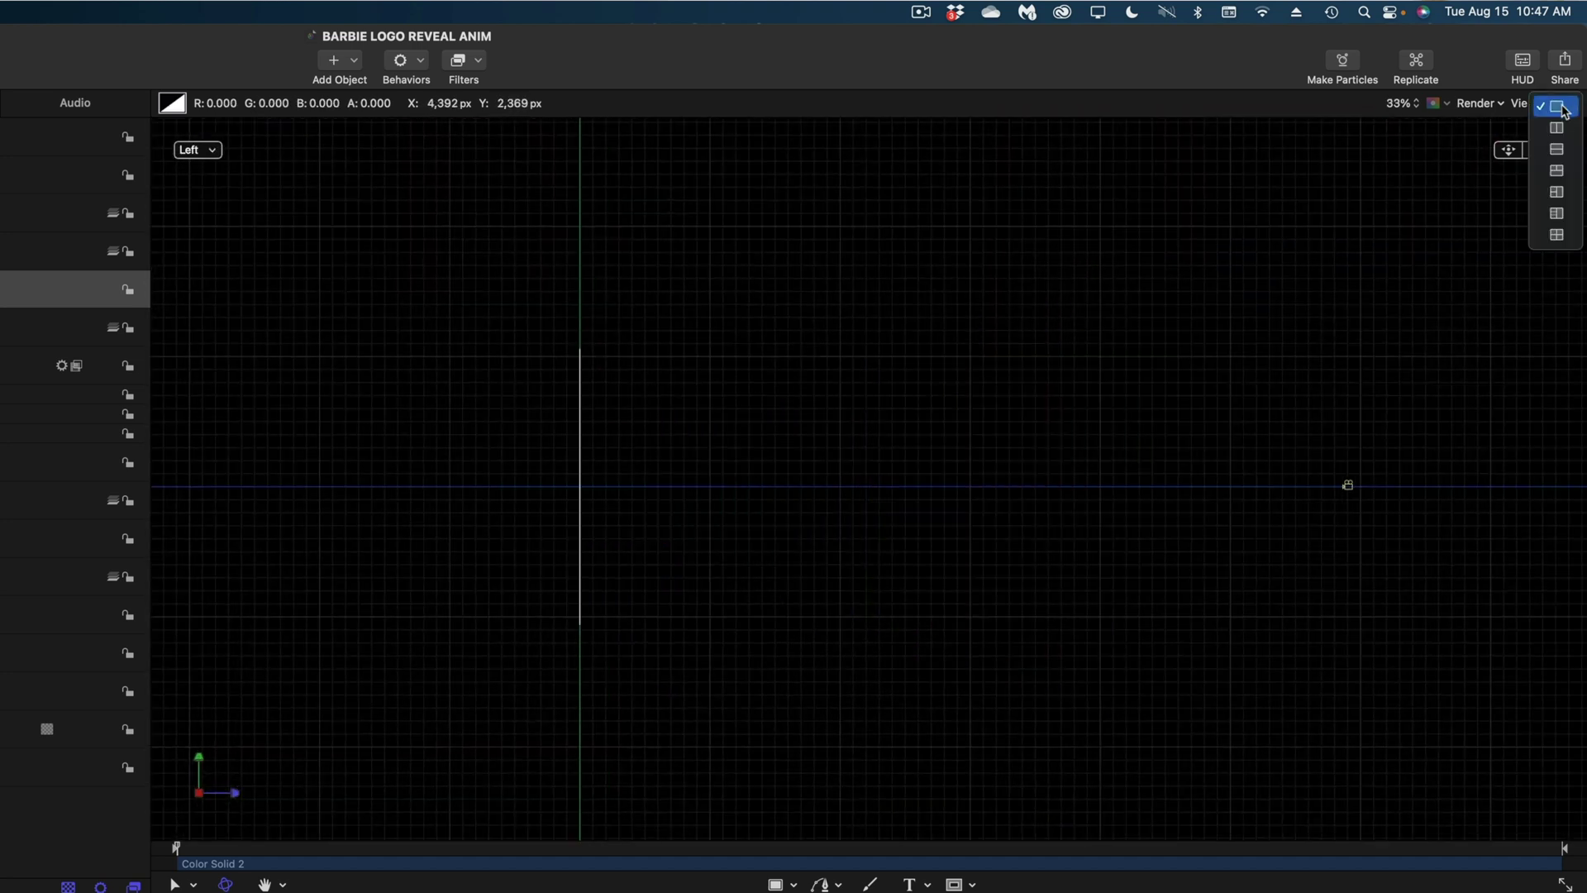
{"action": "left_click", "coordinate": [1560, 130]}
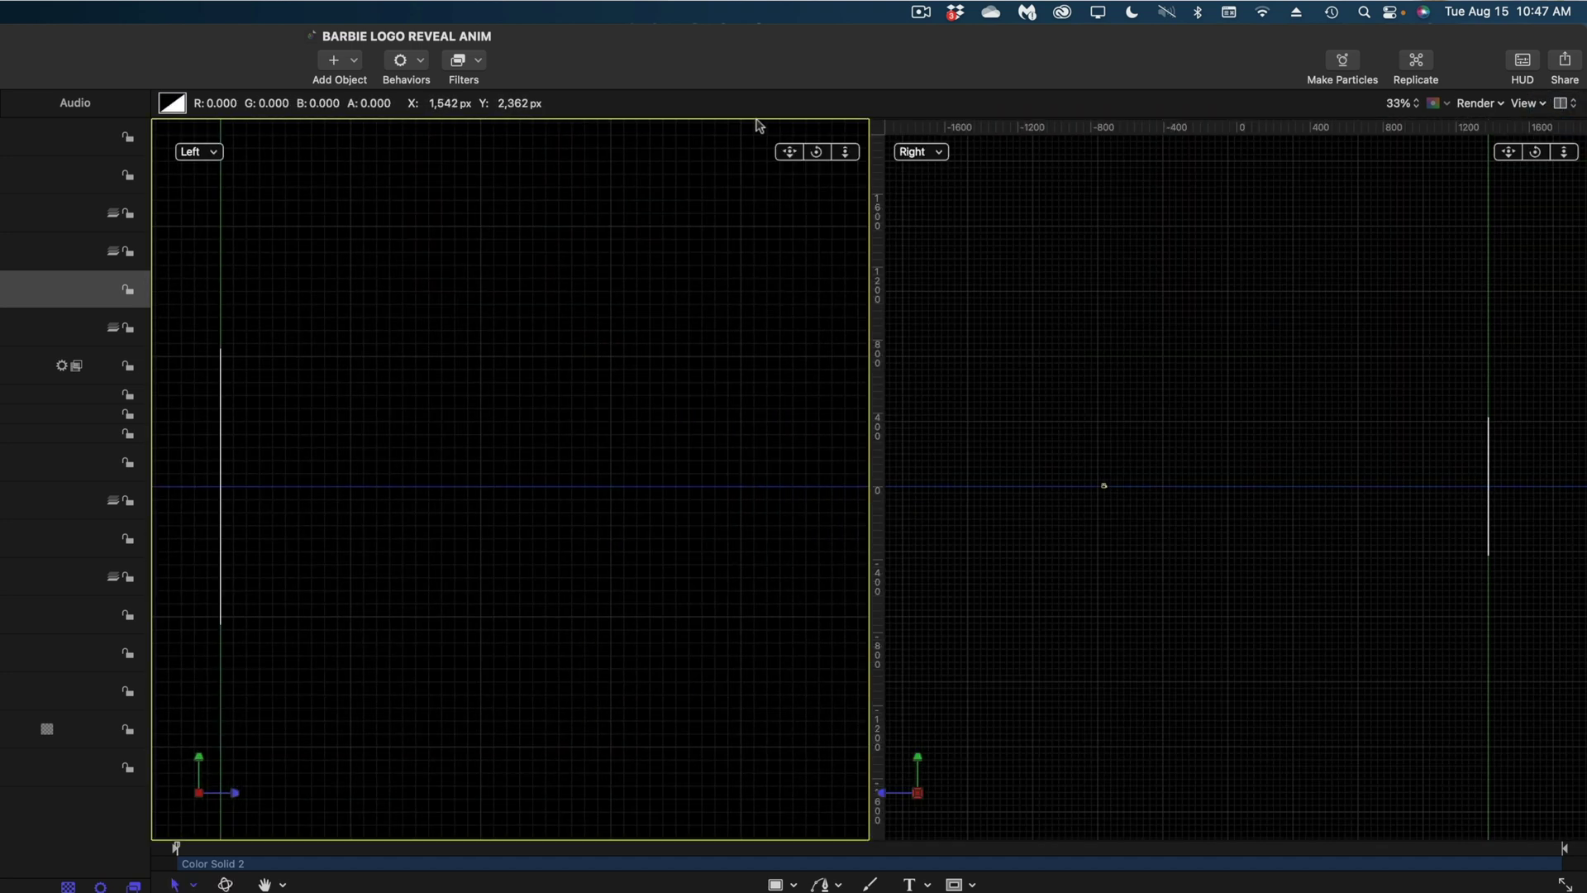
{"action": "left_click", "coordinate": [931, 152]}
{"action": "left_click", "coordinate": [937, 169]}
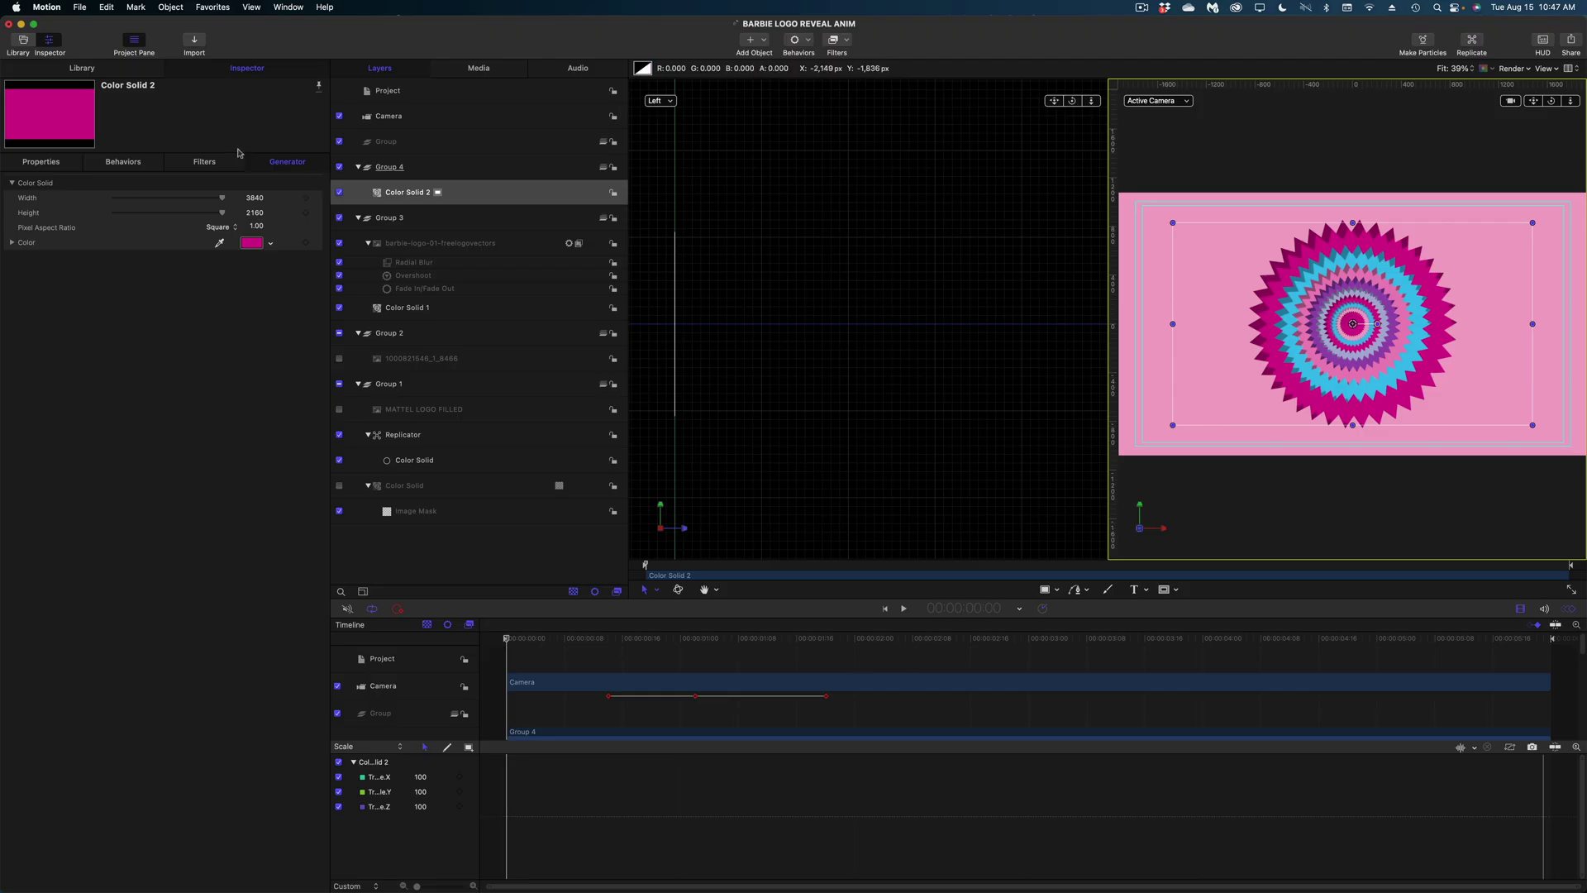
- Move Color Solid 2 forward to a Z position of 4274 px, and return the canvas to a single Active Camera view
{"action": "left_click", "coordinate": [399, 193]}
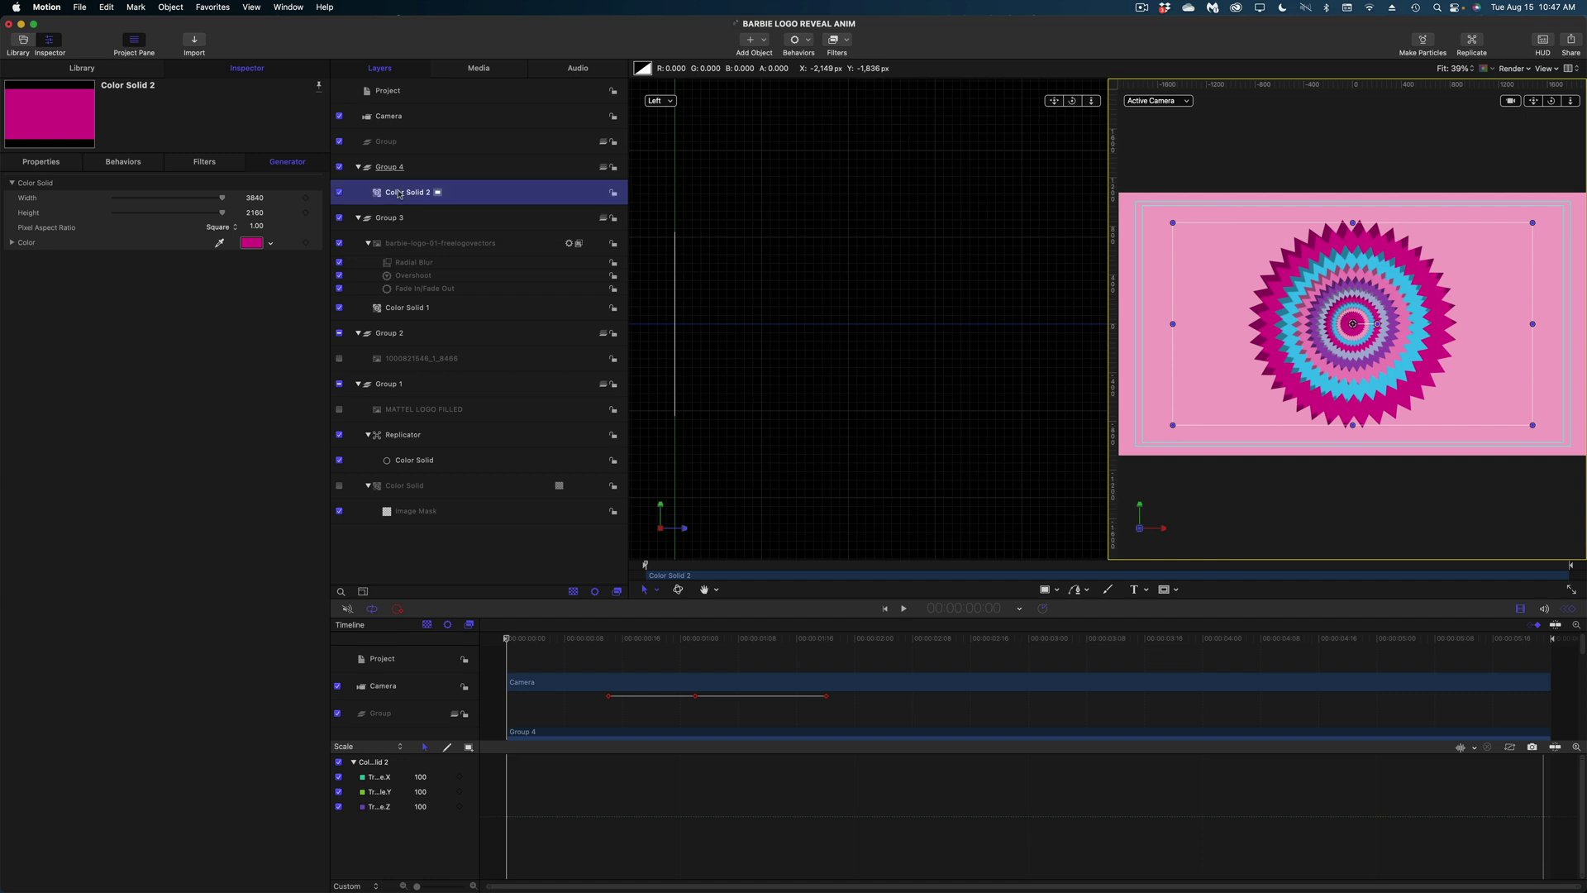
{"action": "left_click", "coordinate": [41, 163]}
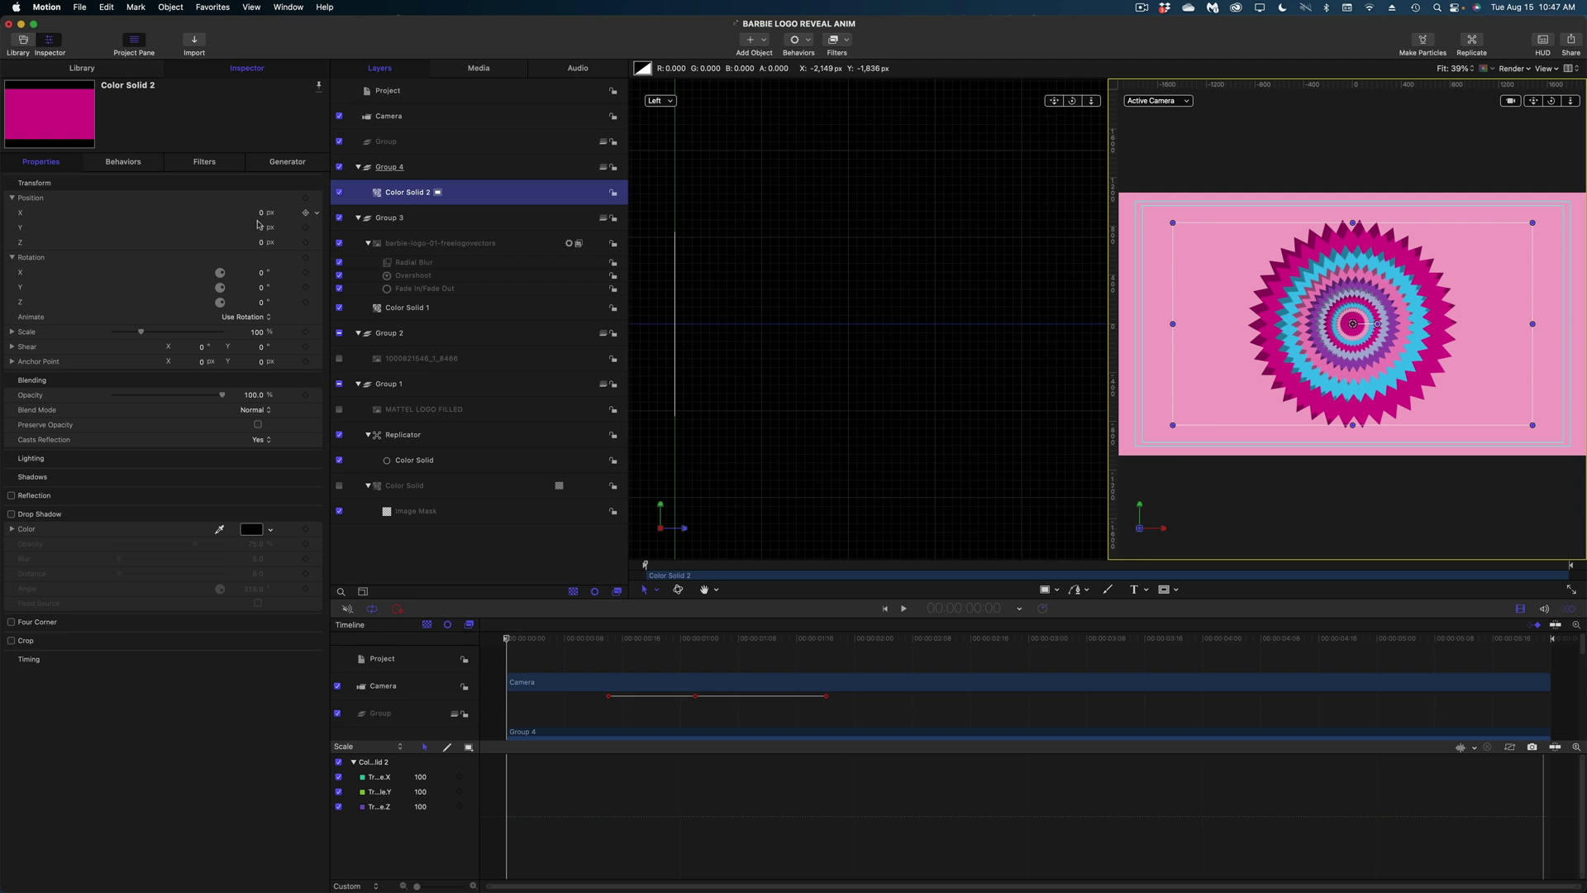
{"action": "left_click_drag", "start_coordinate": [263, 246], "coordinate": [338, 246]}
{"action": "left_click", "coordinate": [1568, 67]}
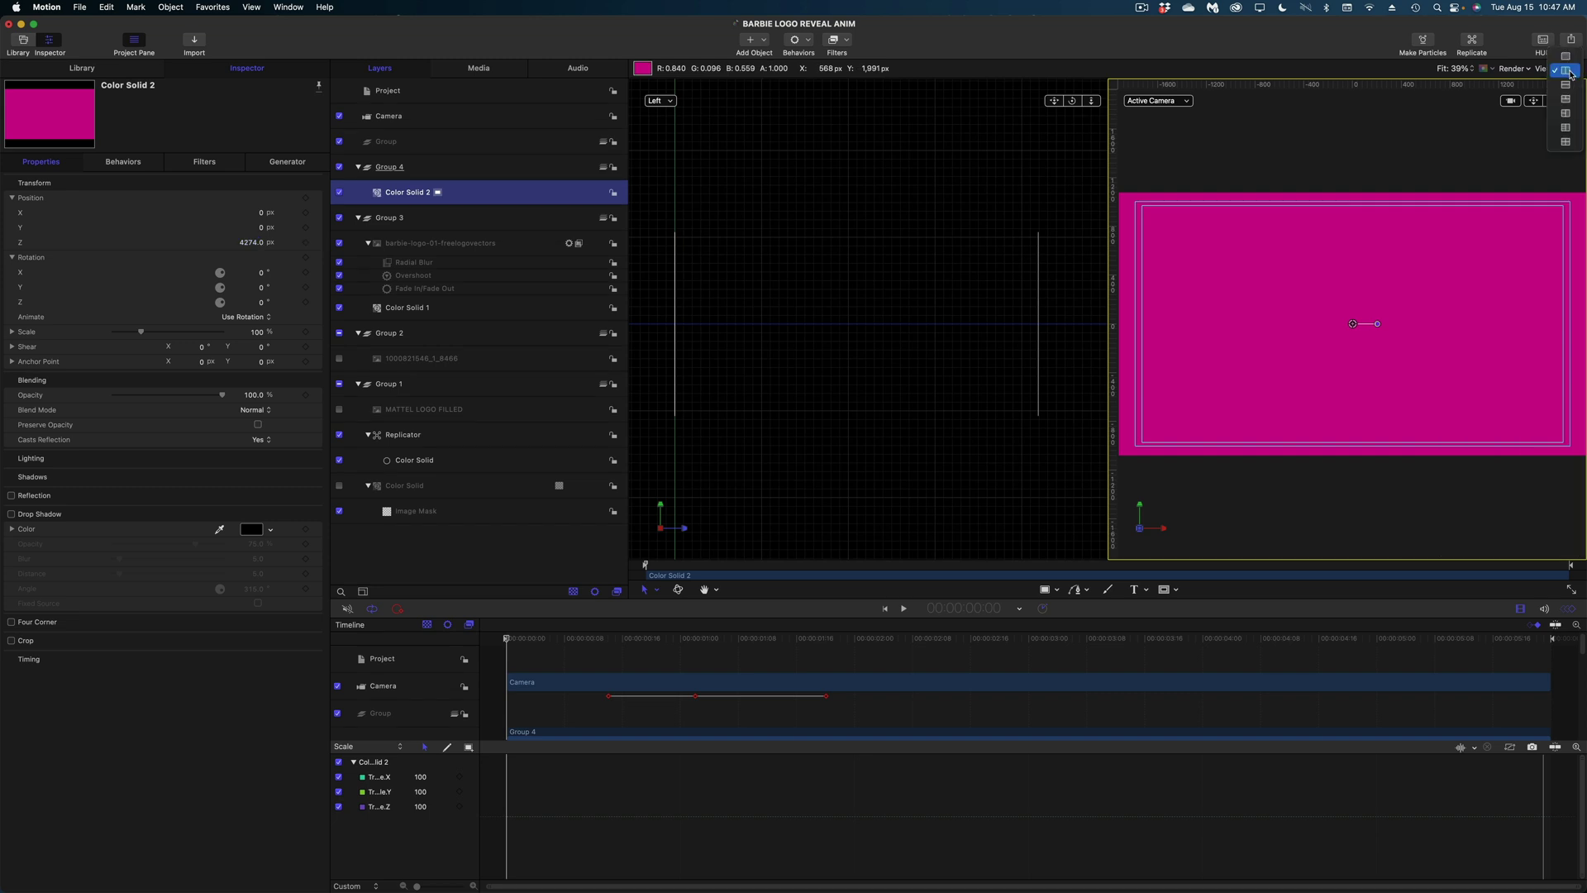
{"action": "left_click", "coordinate": [1567, 56]}
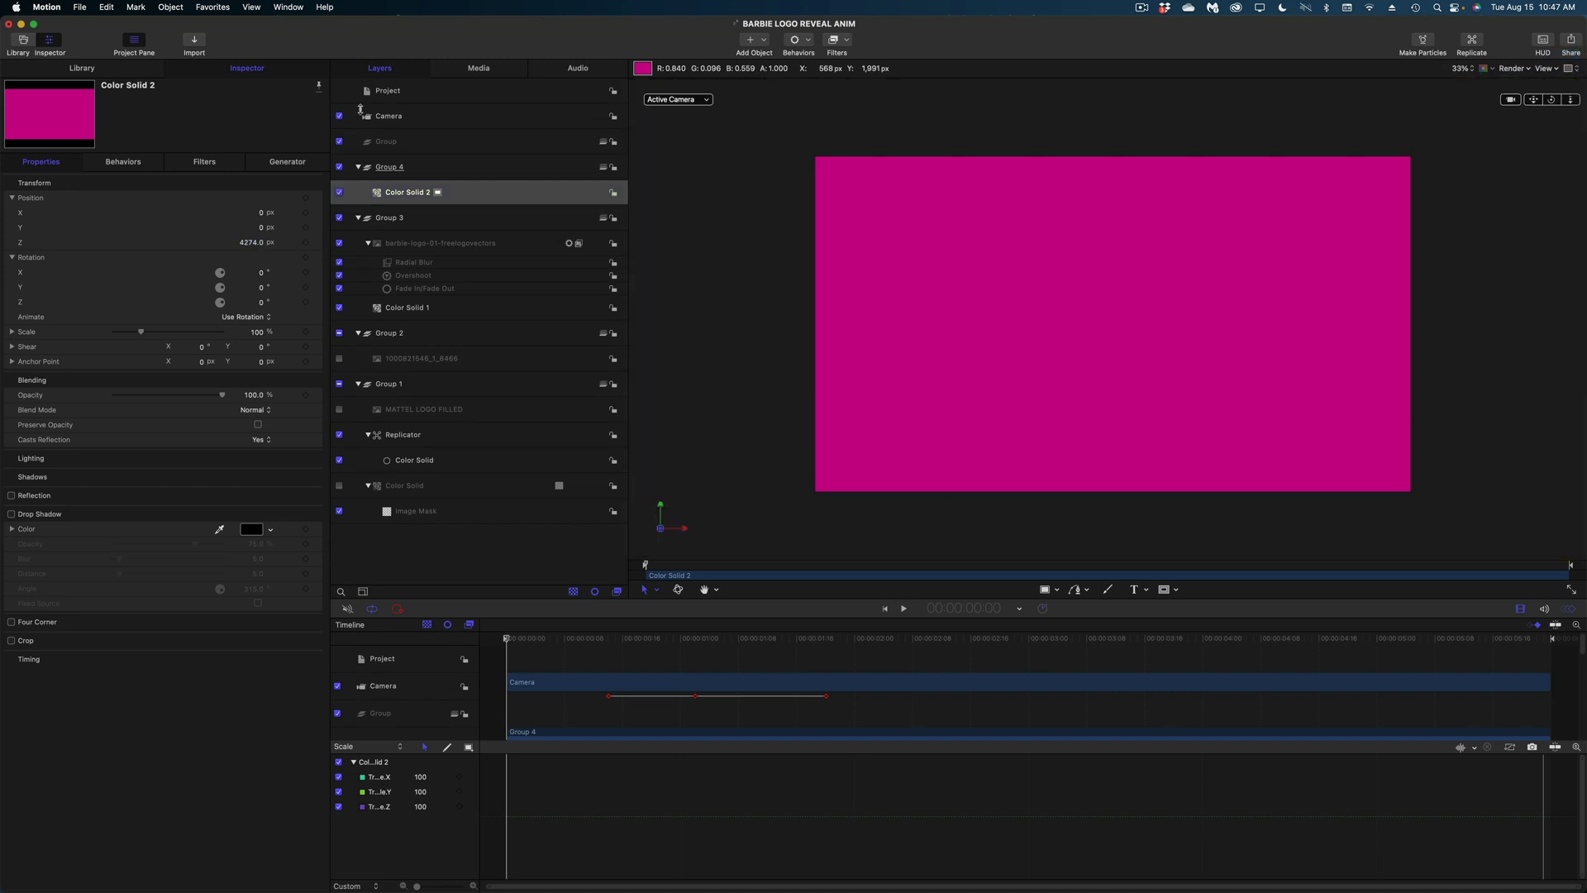
- Trim Color Solid 2 to end at frame 15, just after the Camera's first keyframe
{"action": "scroll", "coordinate": [620, 702], "scroll_direction": "down", "scroll_amount": 5}
{"action": "scroll", "coordinate": [579, 661], "scroll_direction": "up", "scroll_amount": 3}
{"action": "left_click_drag", "start_coordinate": [530, 645], "coordinate": [556, 644]}
{"action": "scroll", "coordinate": [626, 688], "scroll_direction": "down", "scroll_amount": 4}
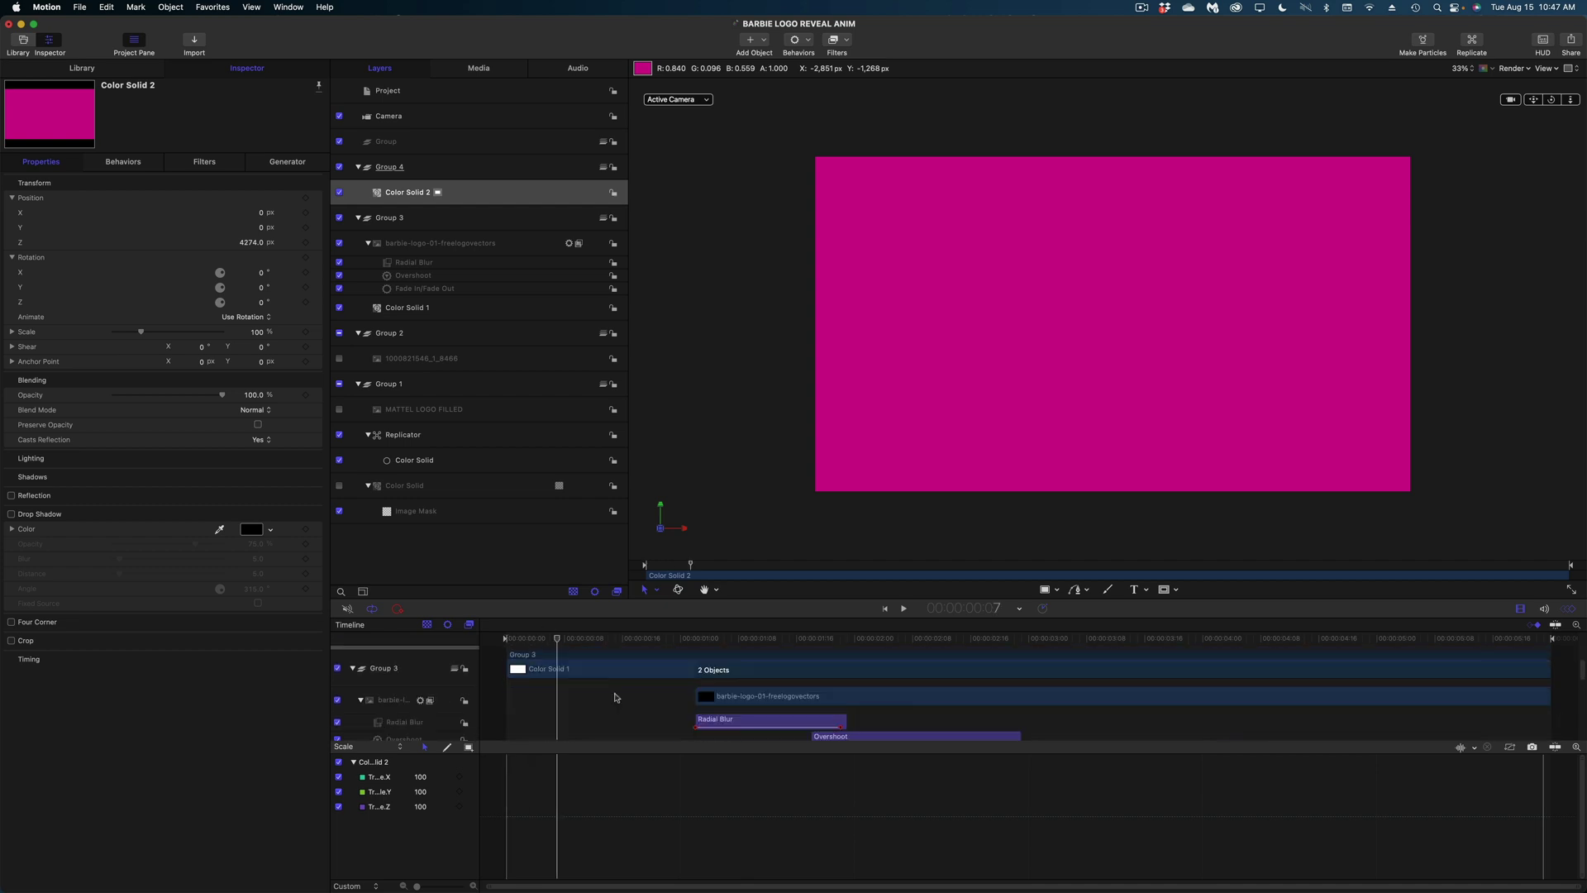
{"action": "scroll", "coordinate": [626, 688], "scroll_direction": "up", "scroll_amount": 4}
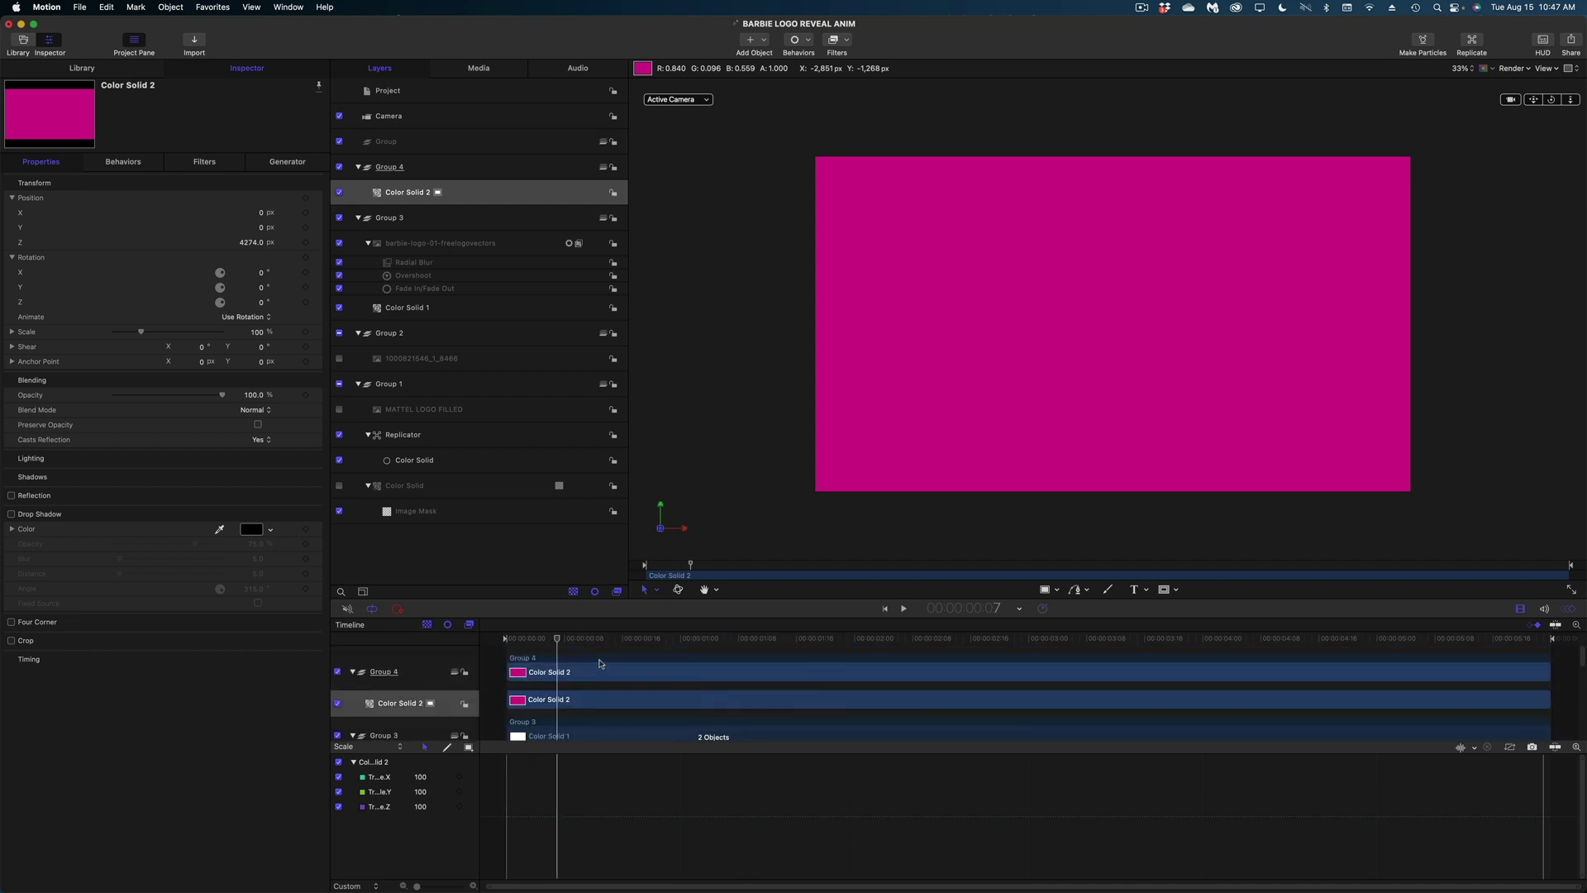
{"action": "scroll", "coordinate": [600, 661], "scroll_direction": "up", "scroll_amount": 2}
{"action": "left_click", "coordinate": [580, 636]}
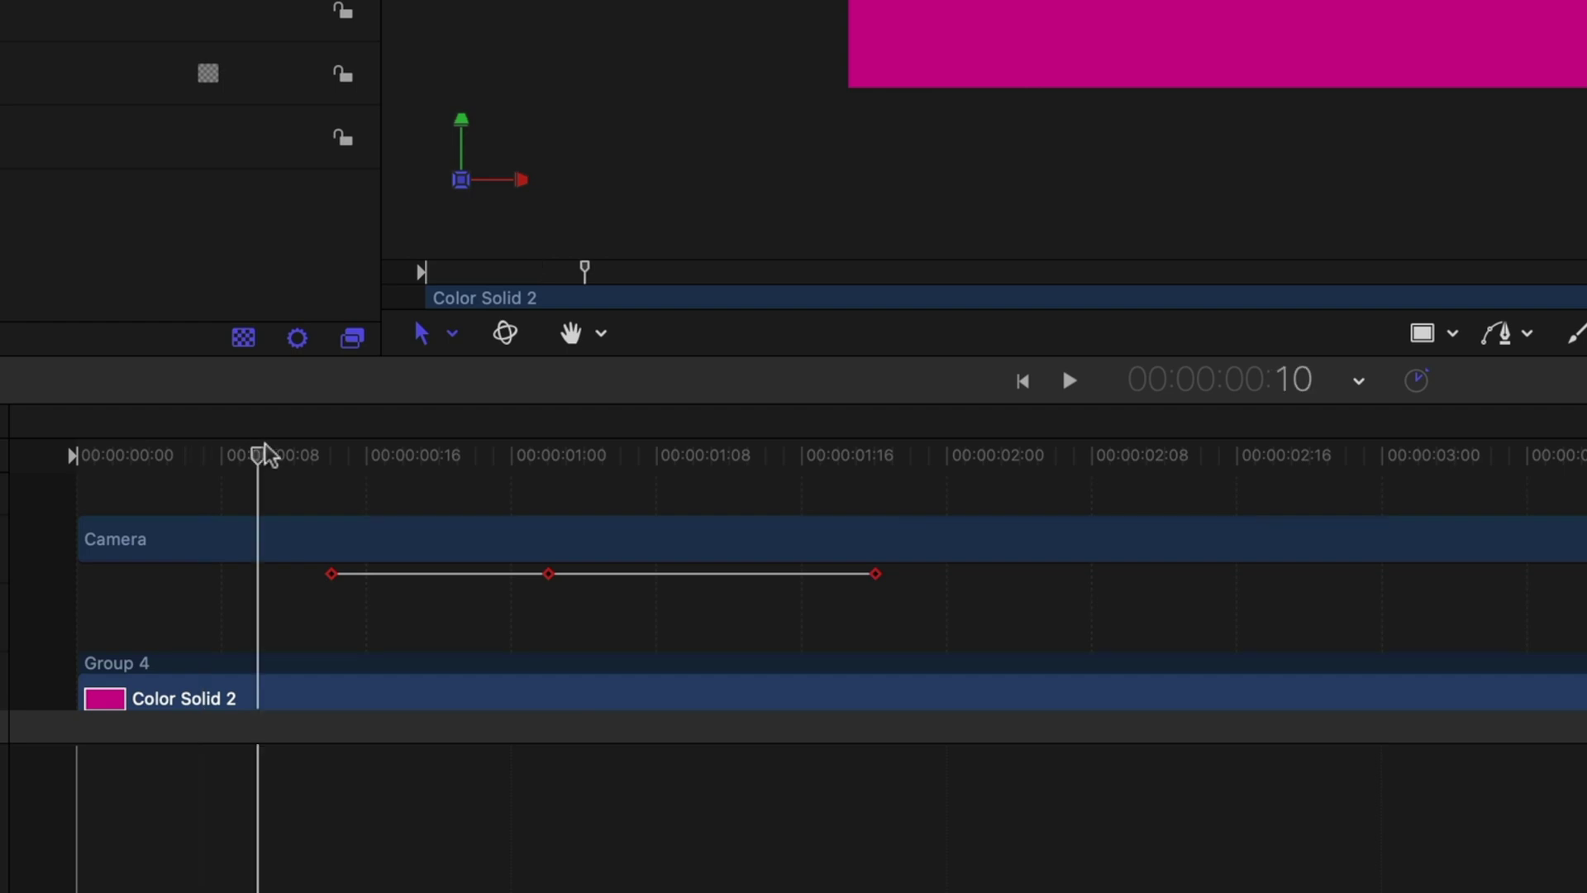
{"action": "left_click_drag", "start_coordinate": [265, 453], "coordinate": [331, 454]}
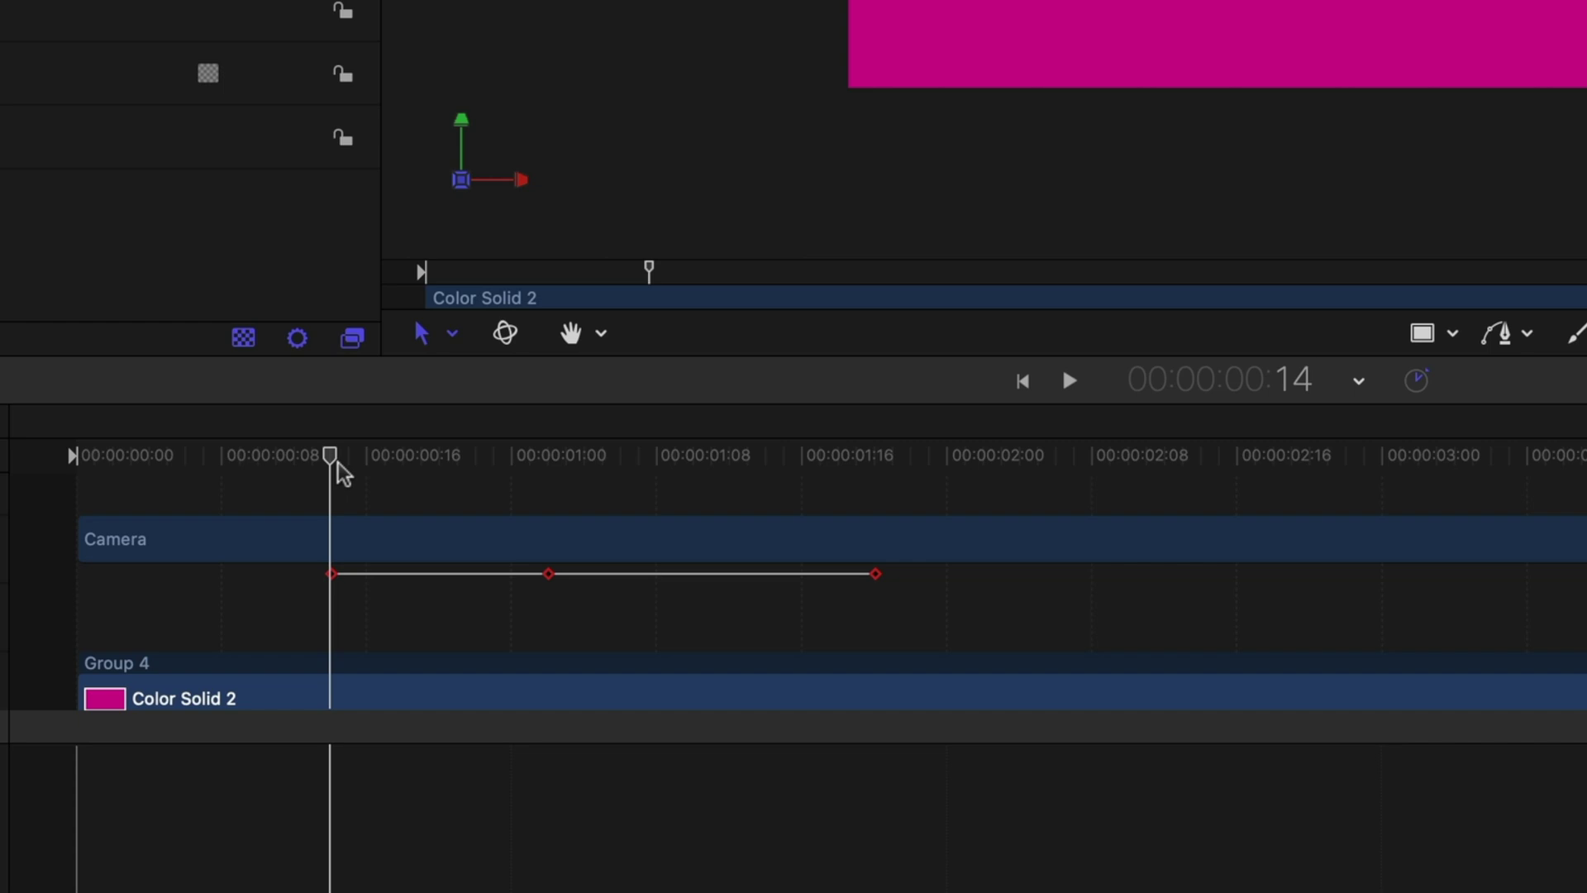
{"action": "left_click_drag", "start_coordinate": [330, 454], "coordinate": [348, 454]}
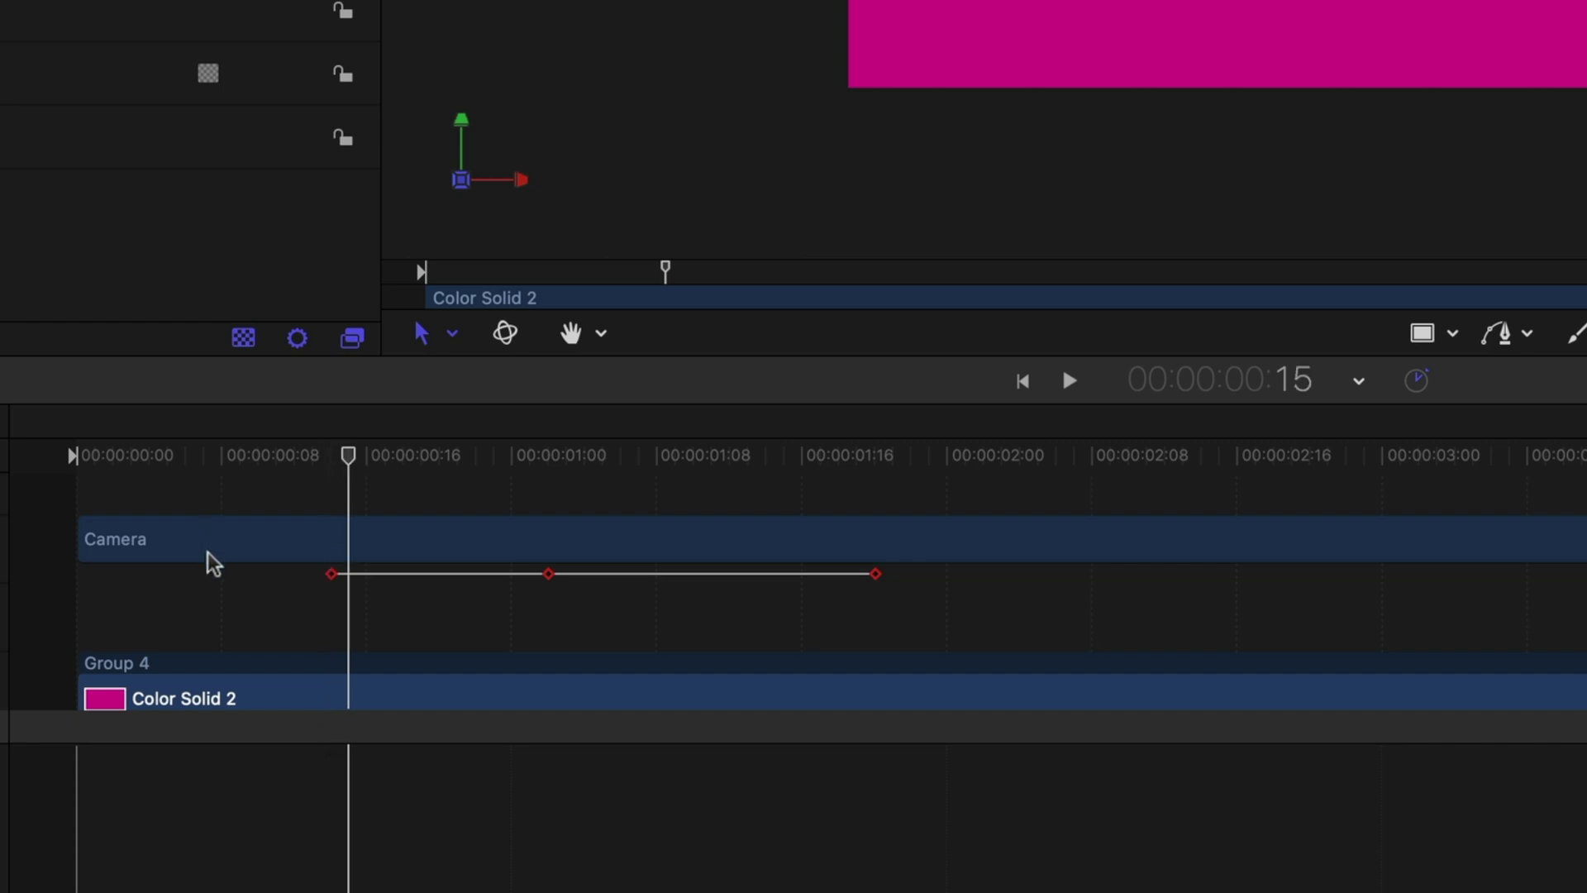
{"action": "scroll", "coordinate": [224, 562], "scroll_direction": "down", "scroll_amount": 2}
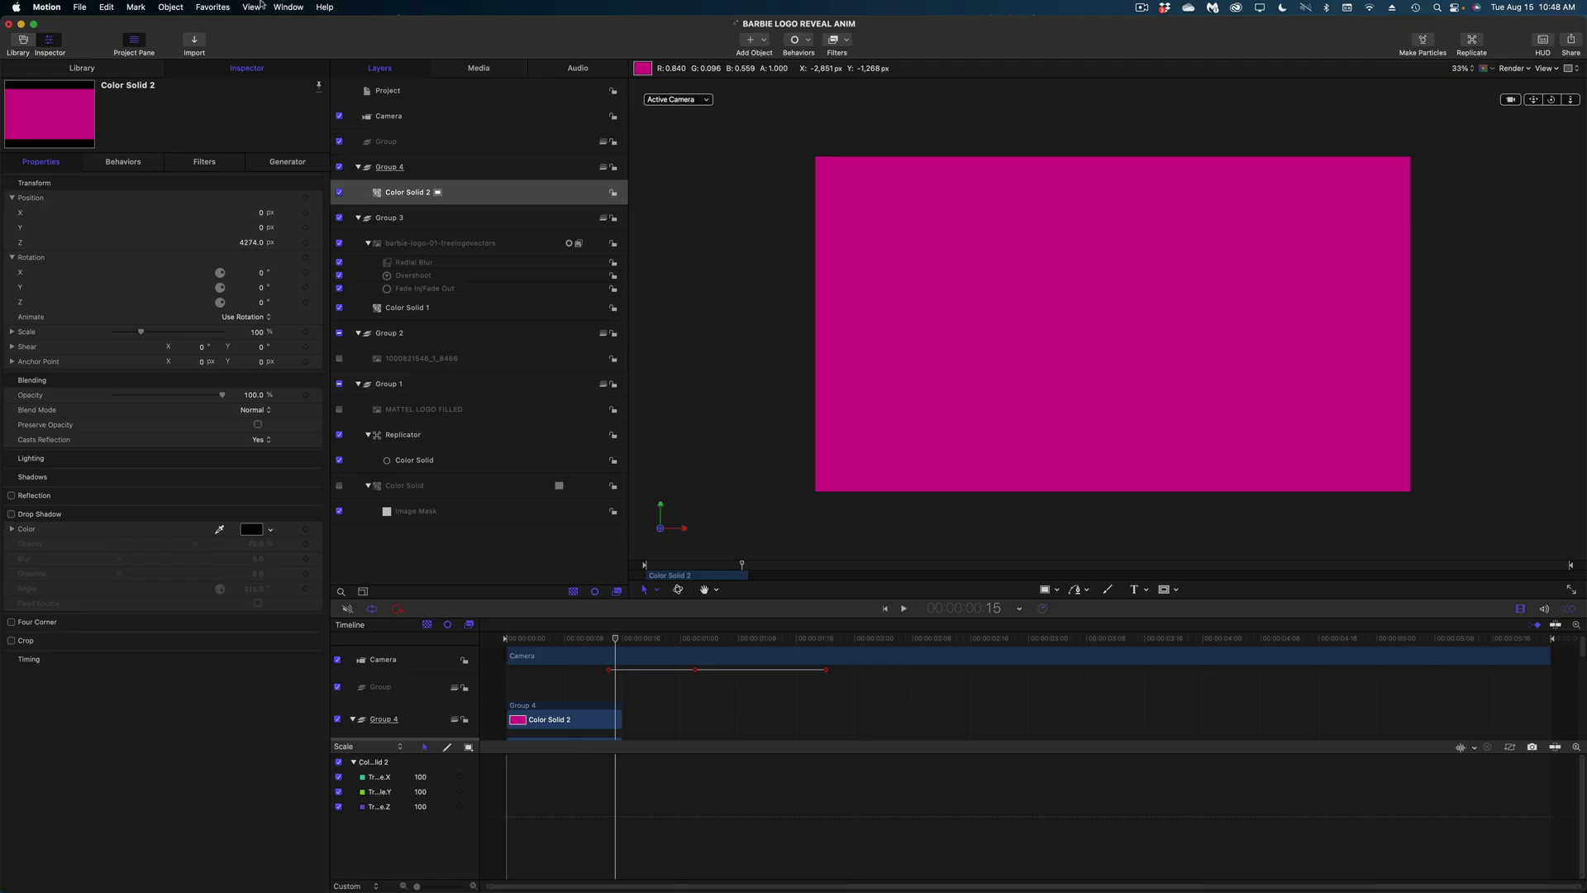
- Add a Fade In/Fade Out behavior to Color Solid 2, with a Fade In Time of 0 and a Fade Out Time of 6
{"action": "left_click", "coordinate": [791, 42]}
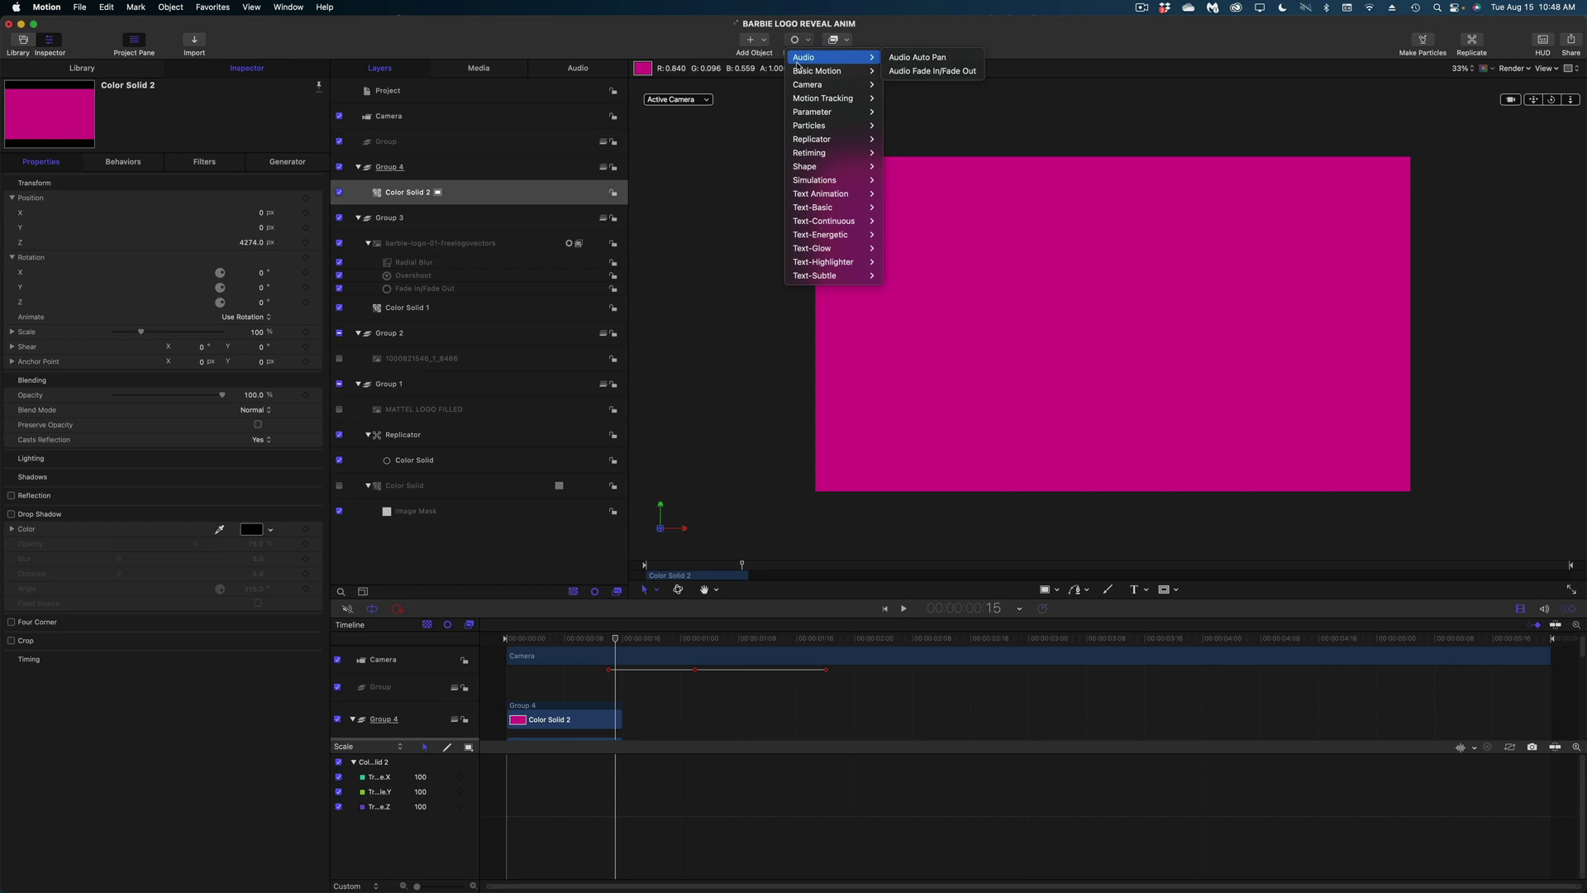
{"action": "mouse_move", "coordinate": [817, 70]}
{"action": "key", "text": "Return"}
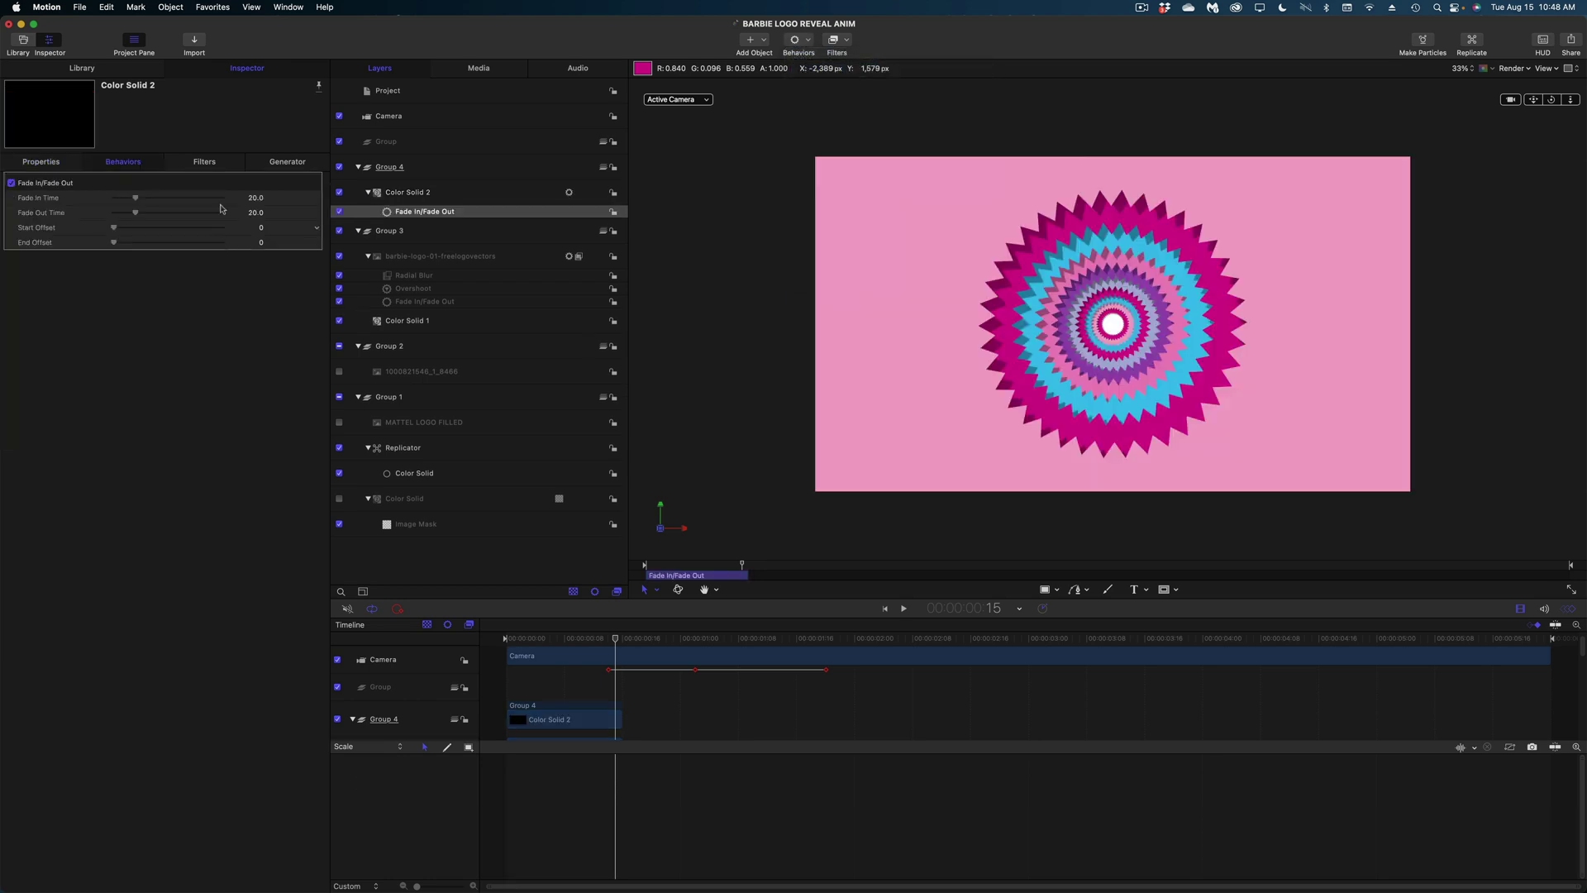
{"action": "double_click", "coordinate": [256, 198]}
{"action": "type", "text": "0"}
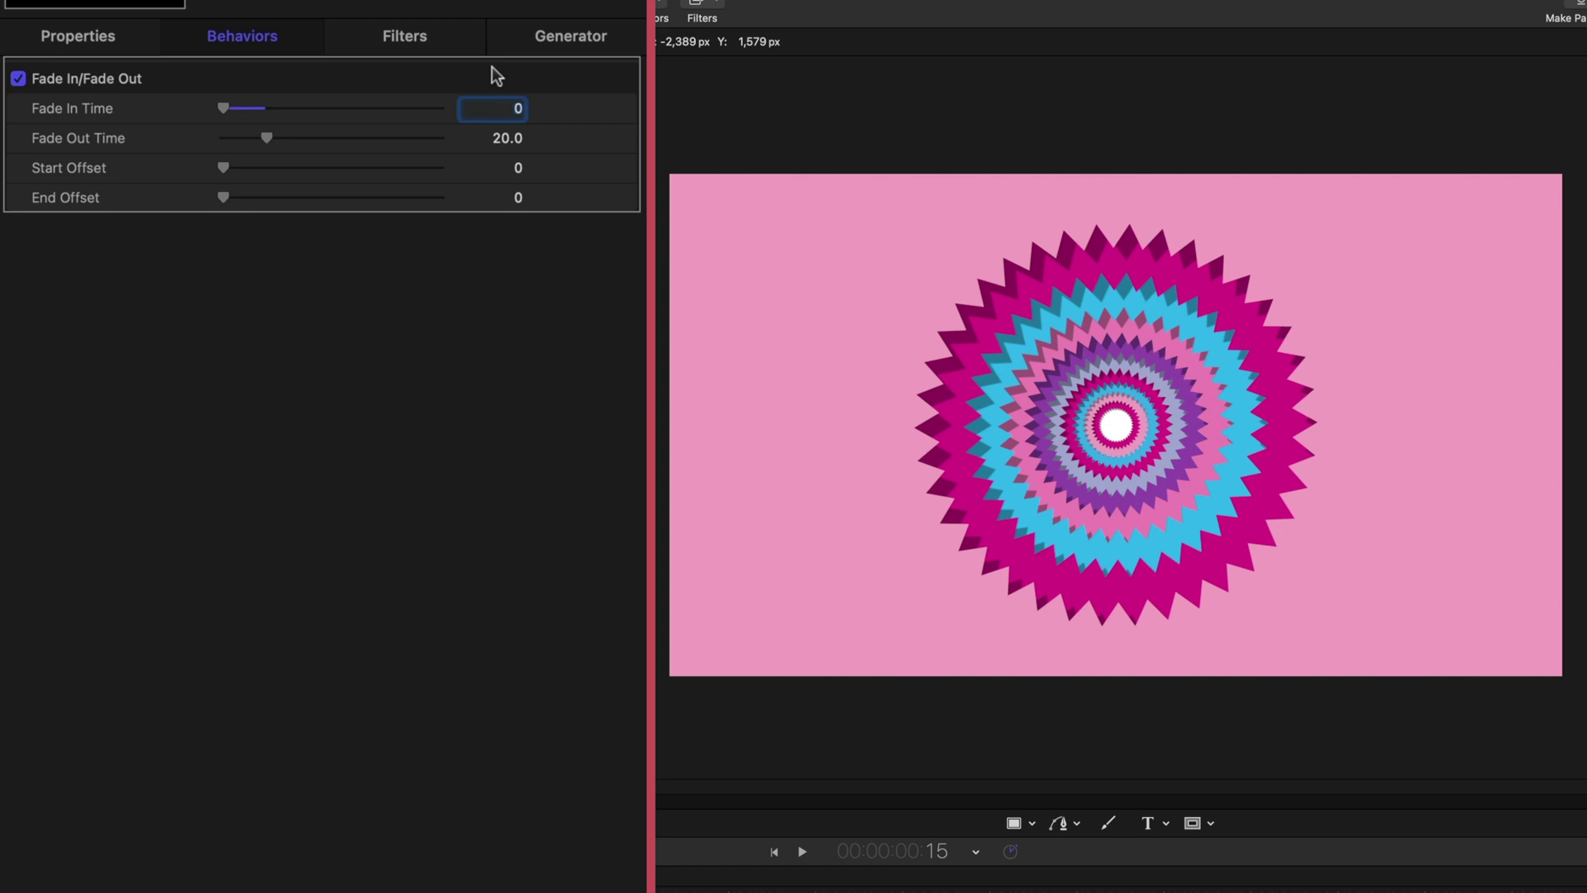
{"action": "left_click", "coordinate": [506, 137]}
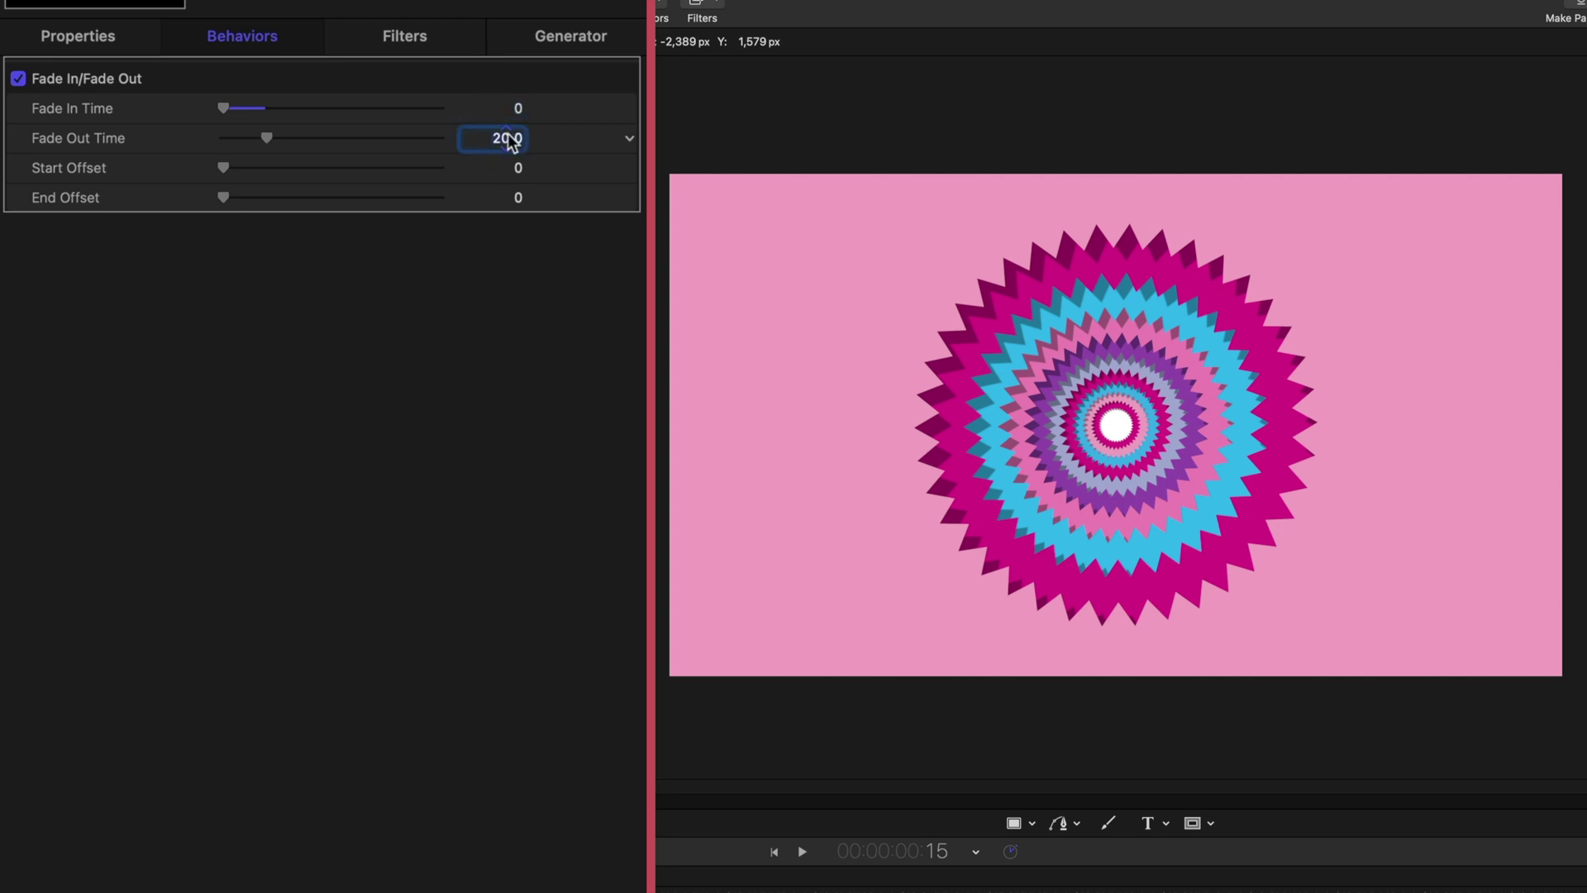
{"action": "type", "text": "6"}
{"action": "key", "text": "Return"}
- Play back the fade, and extend the end of Color Solid 2 in the timeline by a few frames
{"action": "key", "text": "space"}
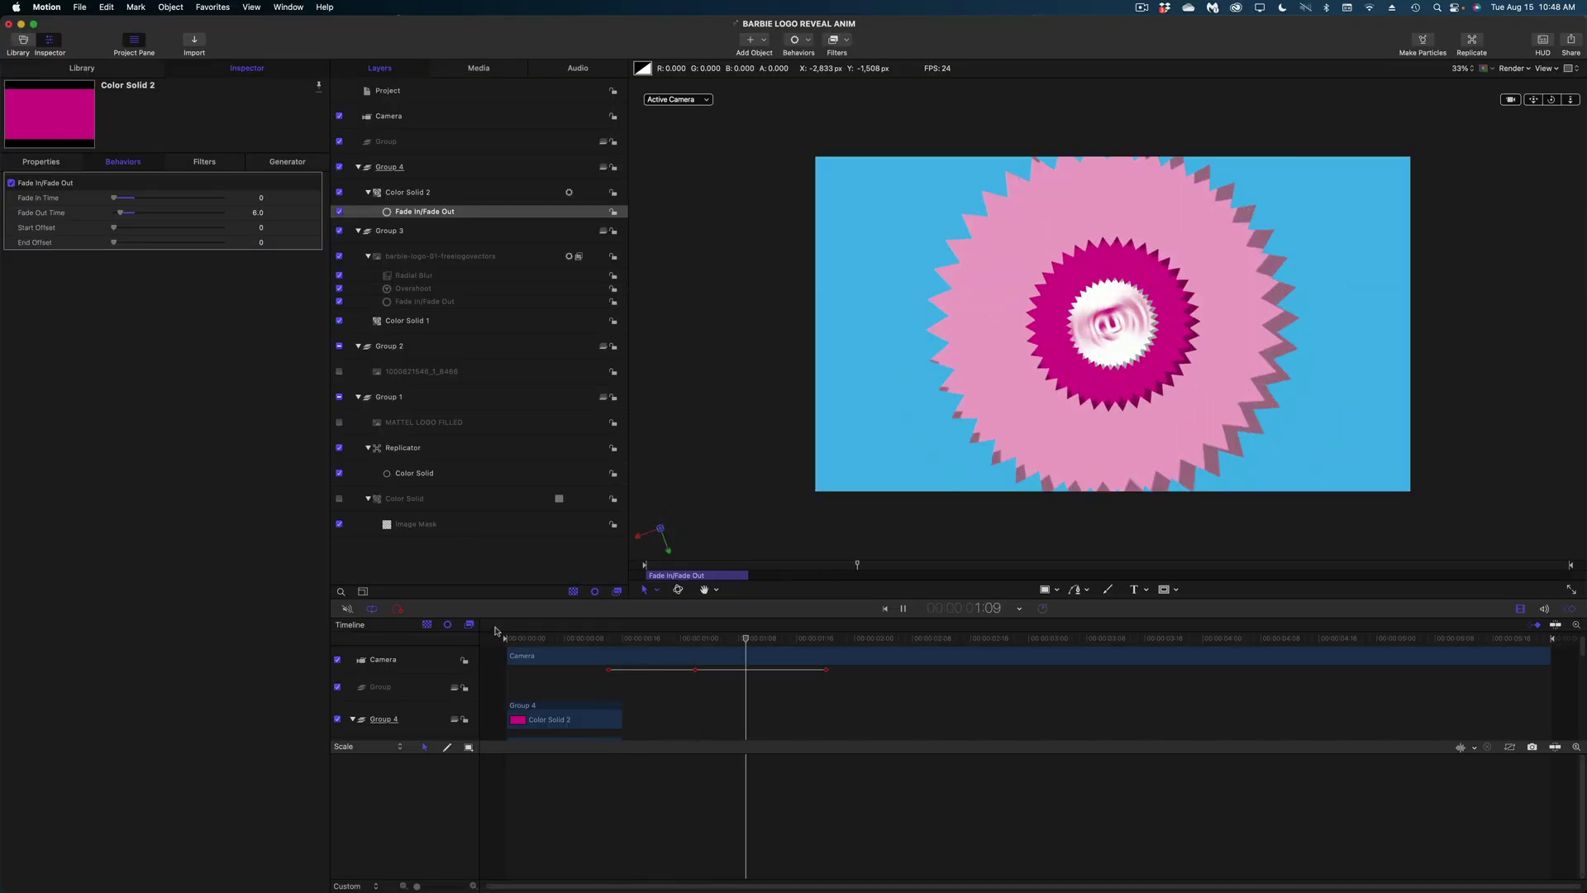
{"action": "key", "text": "space"}
{"action": "scroll", "coordinate": [579, 703], "scroll_direction": "down", "scroll_amount": 3}
{"action": "scroll", "coordinate": [635, 727], "scroll_direction": "up", "scroll_amount": 4}
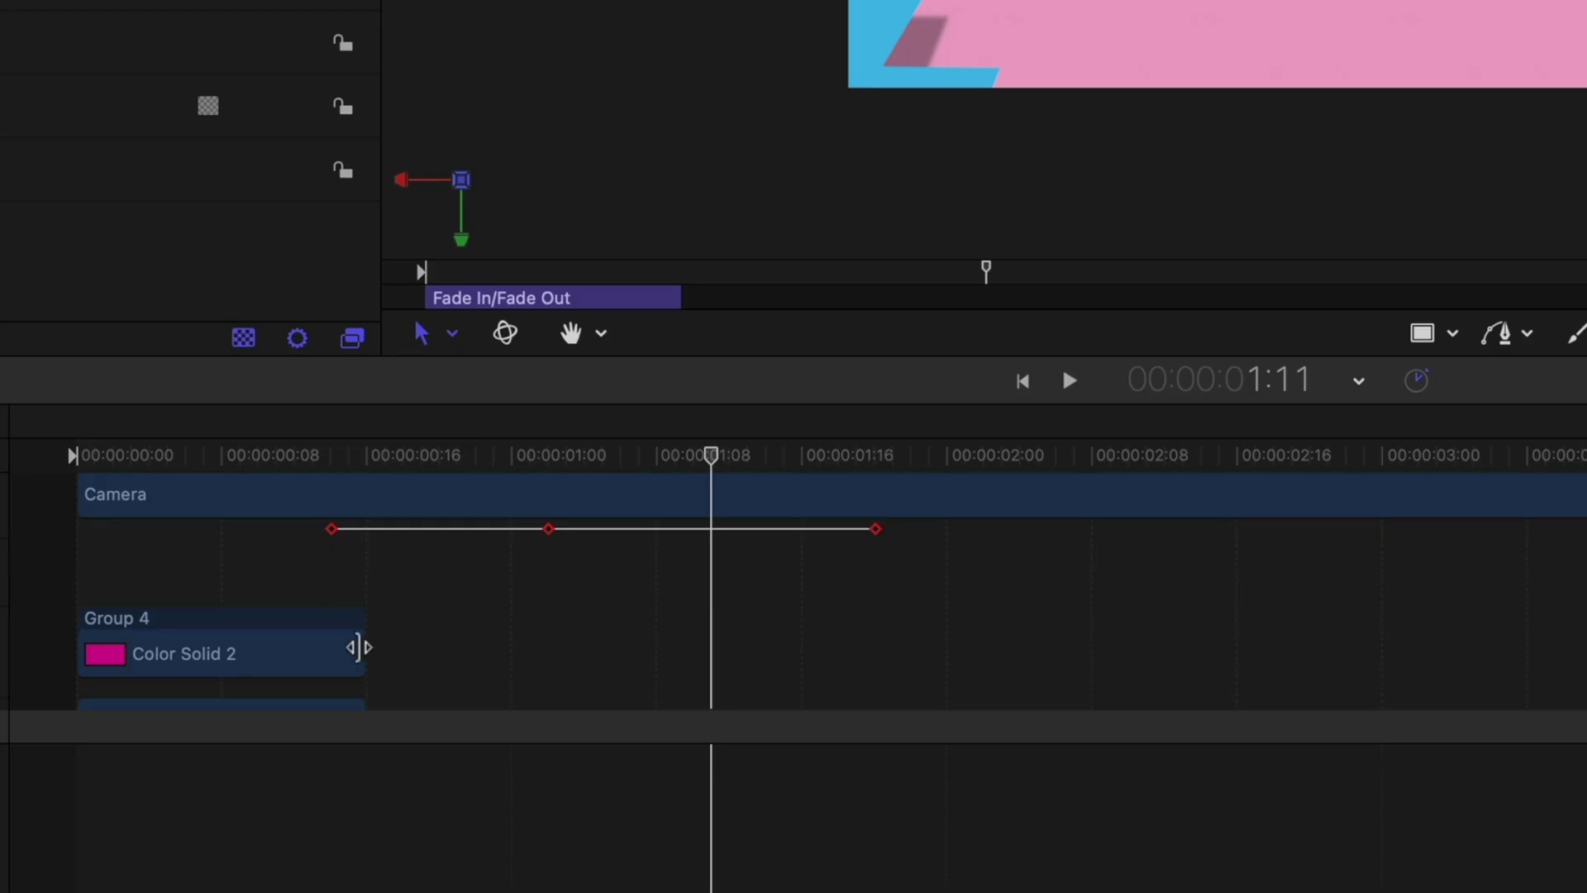
{"action": "left_click_drag", "start_coordinate": [619, 718], "coordinate": [619, 718]}
{"action": "left_click_drag", "start_coordinate": [361, 645], "coordinate": [419, 646]}
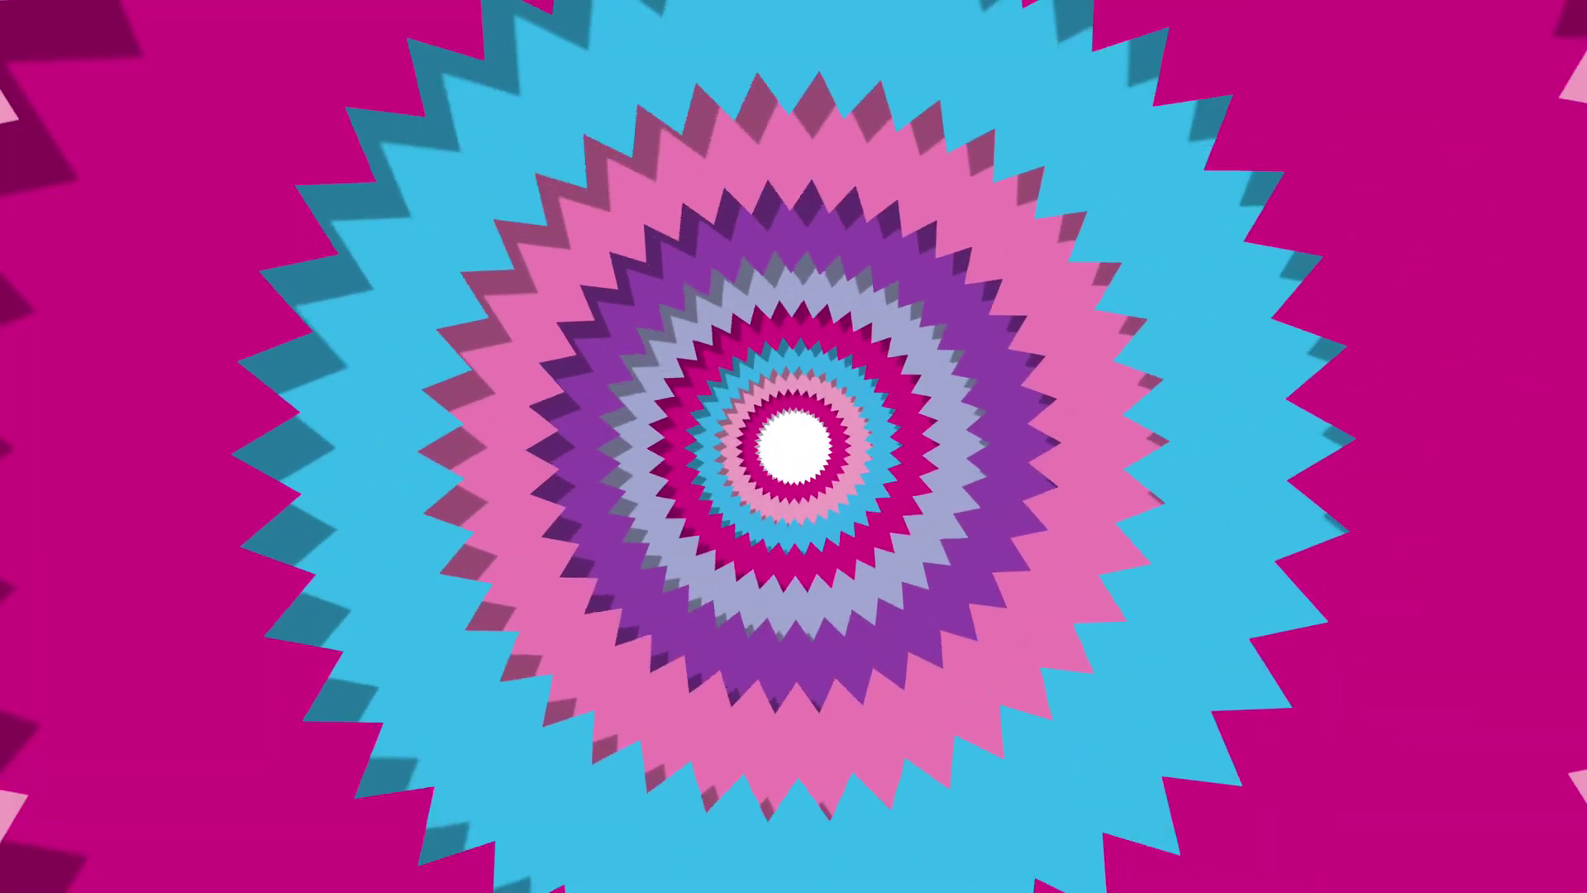